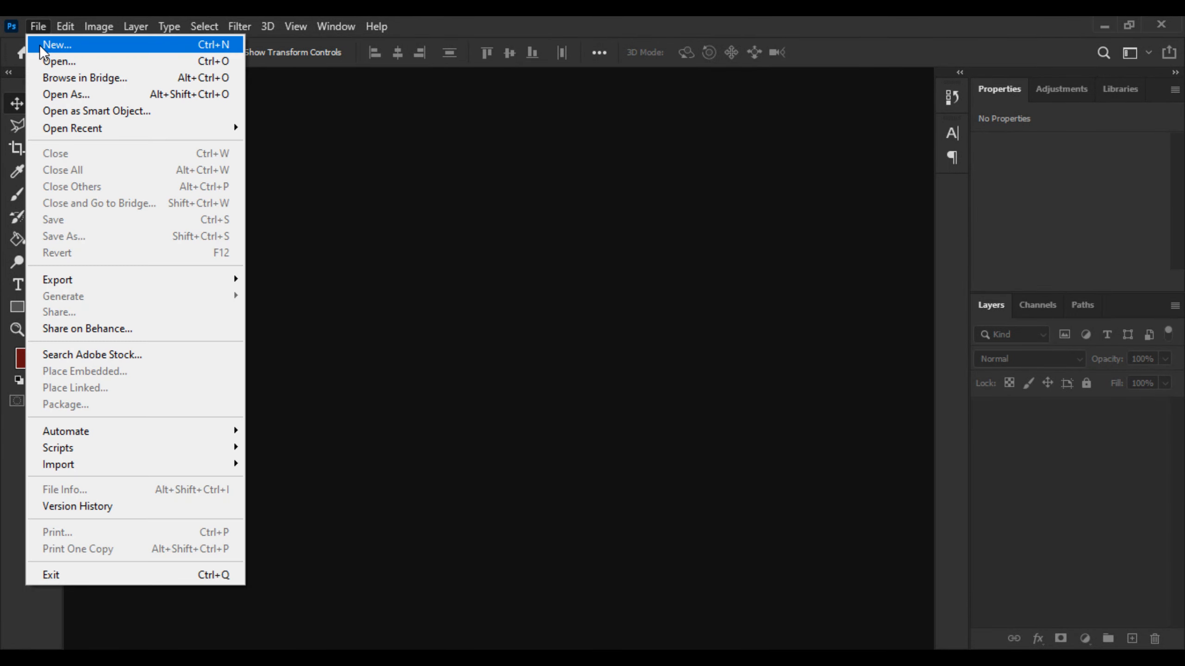
# - Create a new document named "Web Banner Design" with a width and height of 2000 pixels
pyautogui.click(52, 42)
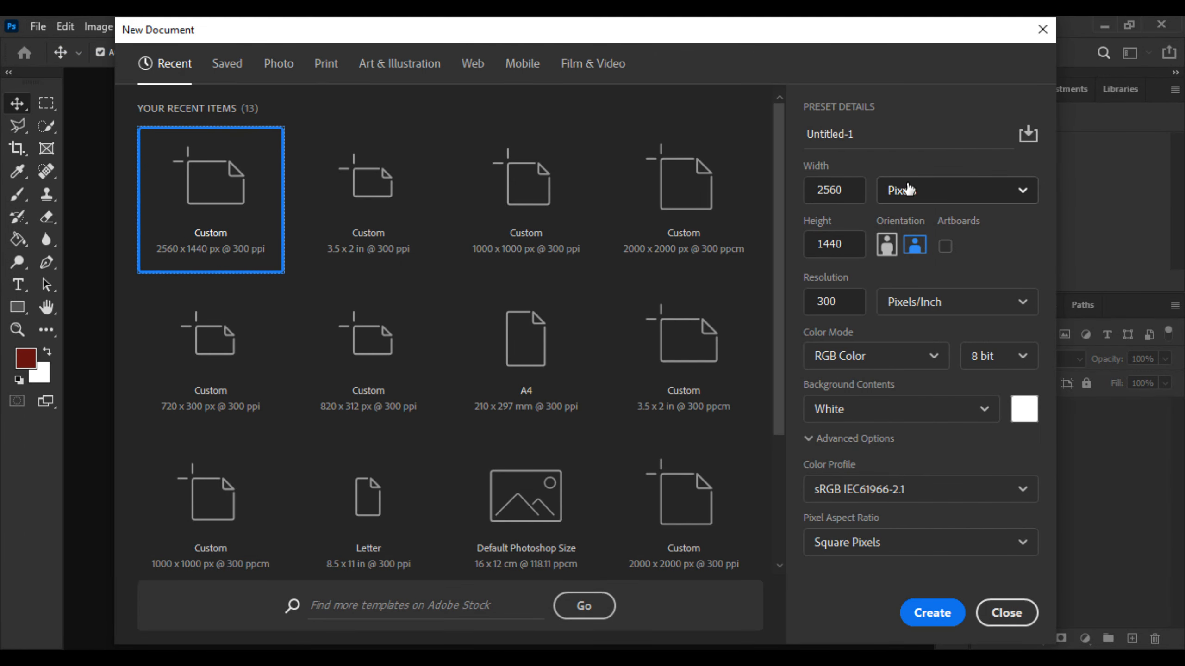
pyautogui.click(876, 137)
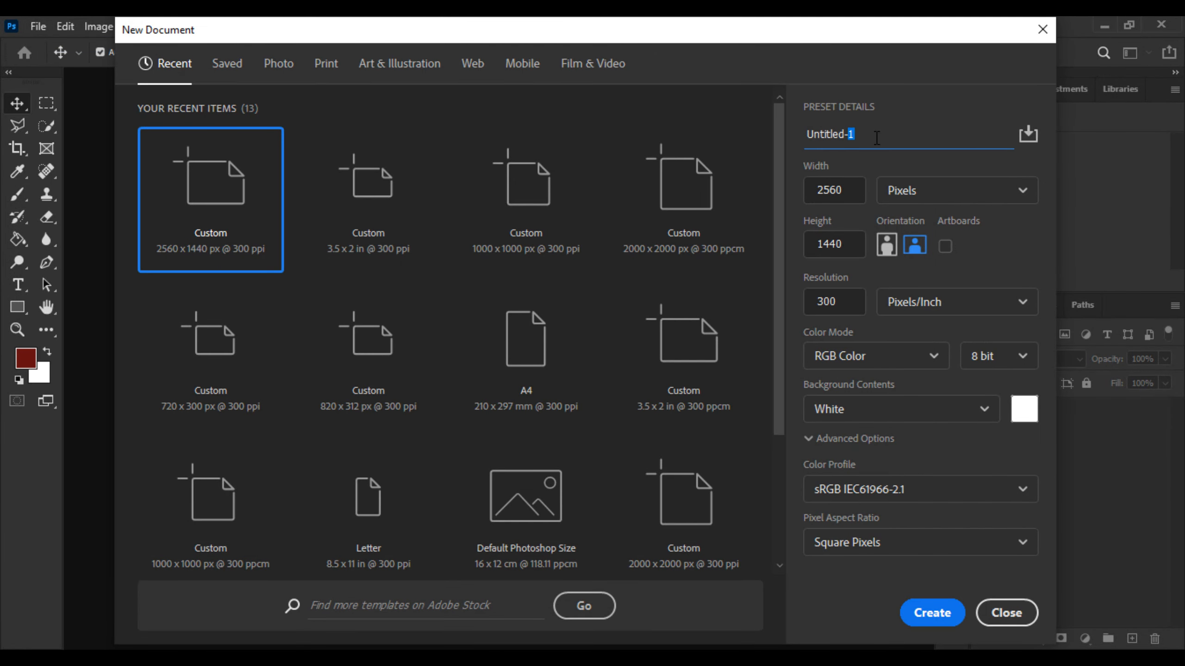
pyautogui.moveTo(877, 137); pyautogui.dragTo(795, 139)
pyautogui.write('Web Banner Design')
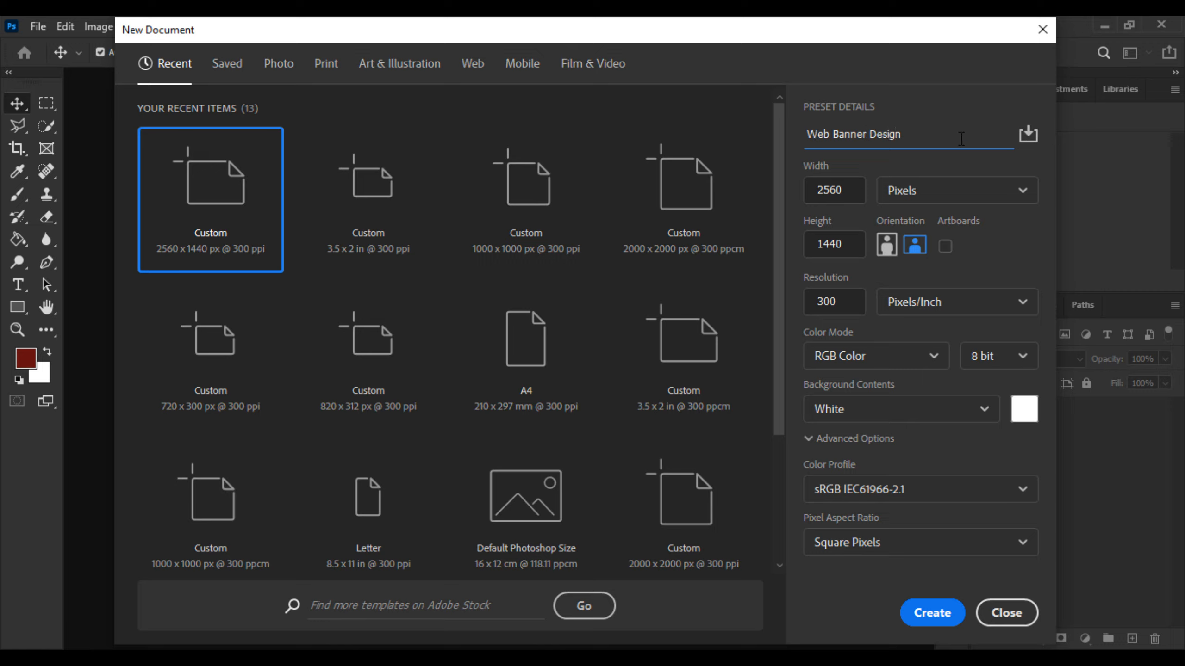
pyautogui.click(853, 195)
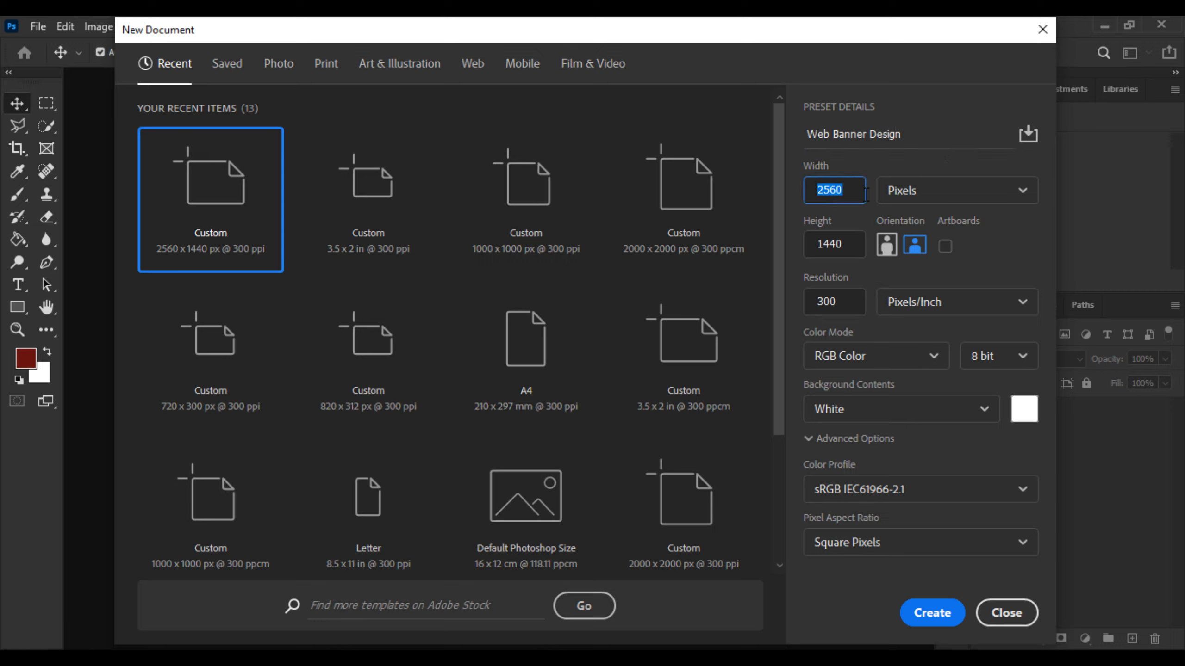
pyautogui.click(842, 246)
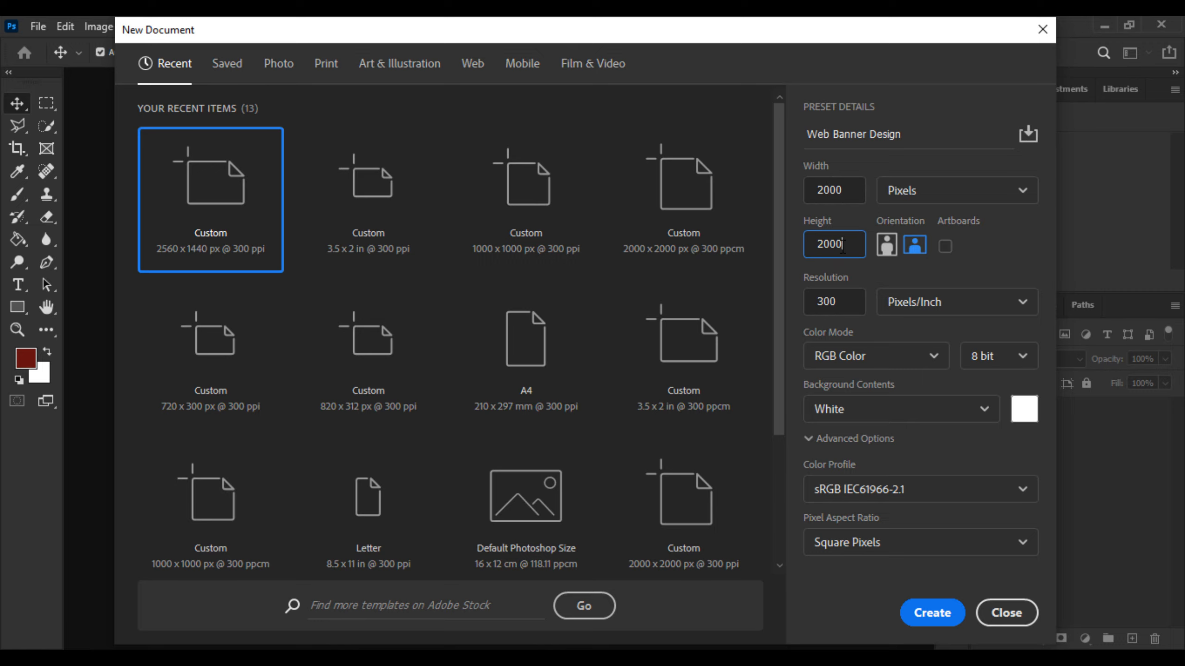
pyautogui.write('2000')
pyautogui.press('Return')
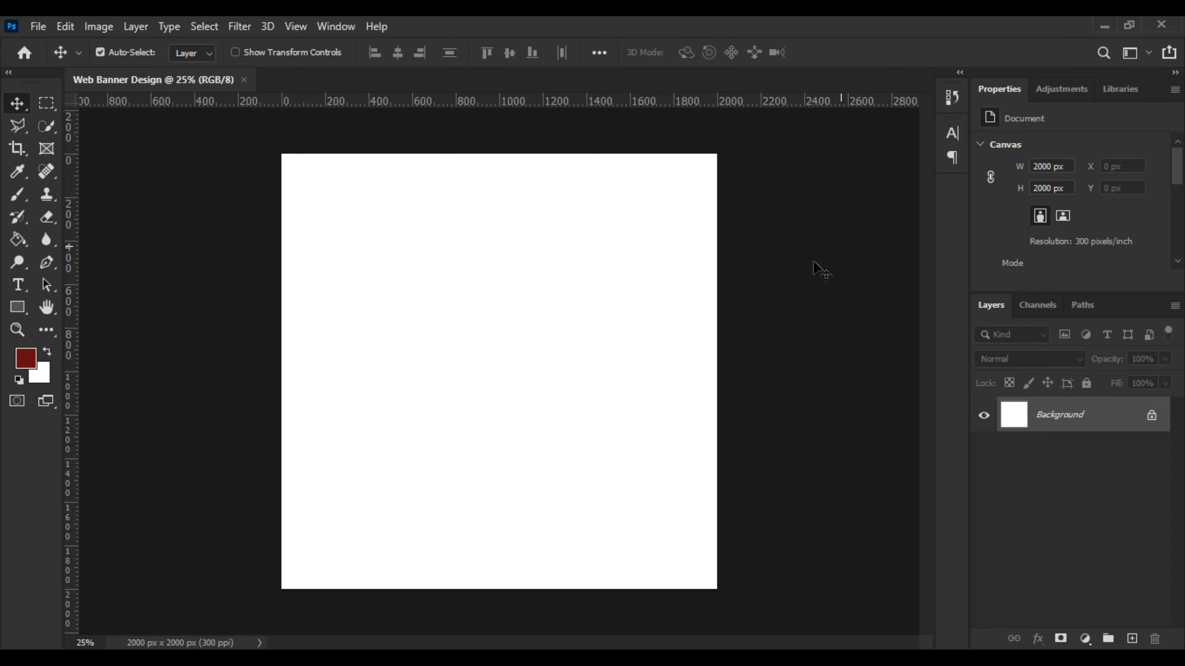
# - Draw a six-sided polygon about 1248 px wide and 1081 px high near the middle of the canvas
pyautogui.scroll(-1, 593, 480)
pyautogui.scroll(2, 592, 479)
pyautogui.scroll(-1, 593, 480)
pyautogui.click(21, 308)
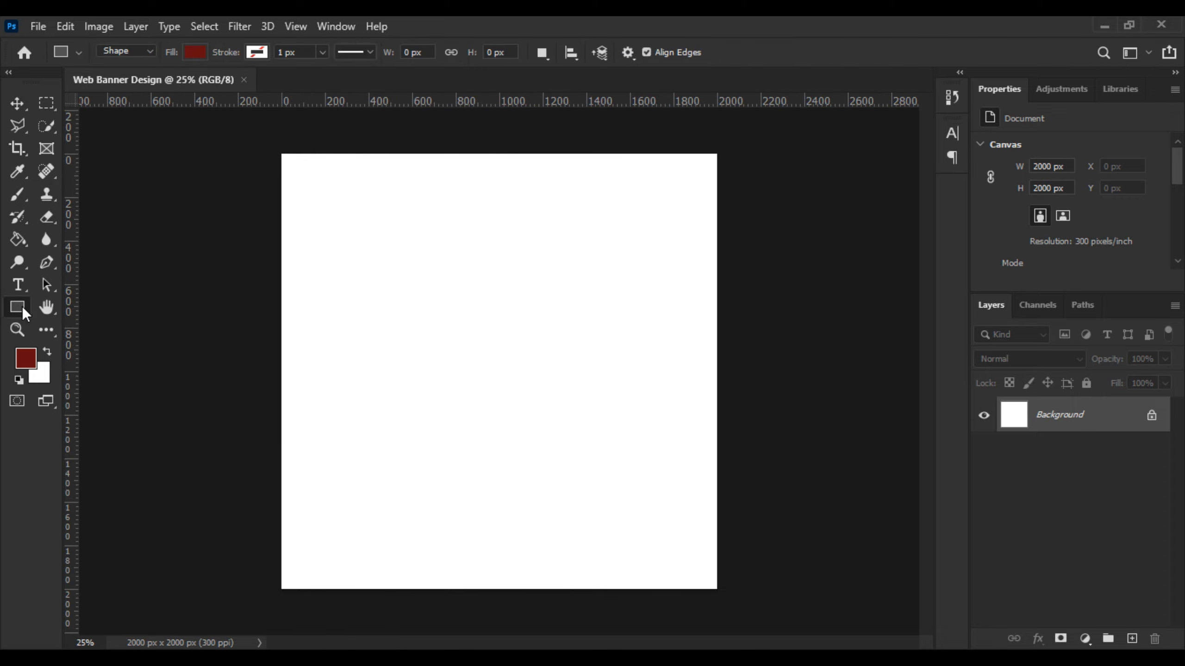
pyautogui.click(91, 373)
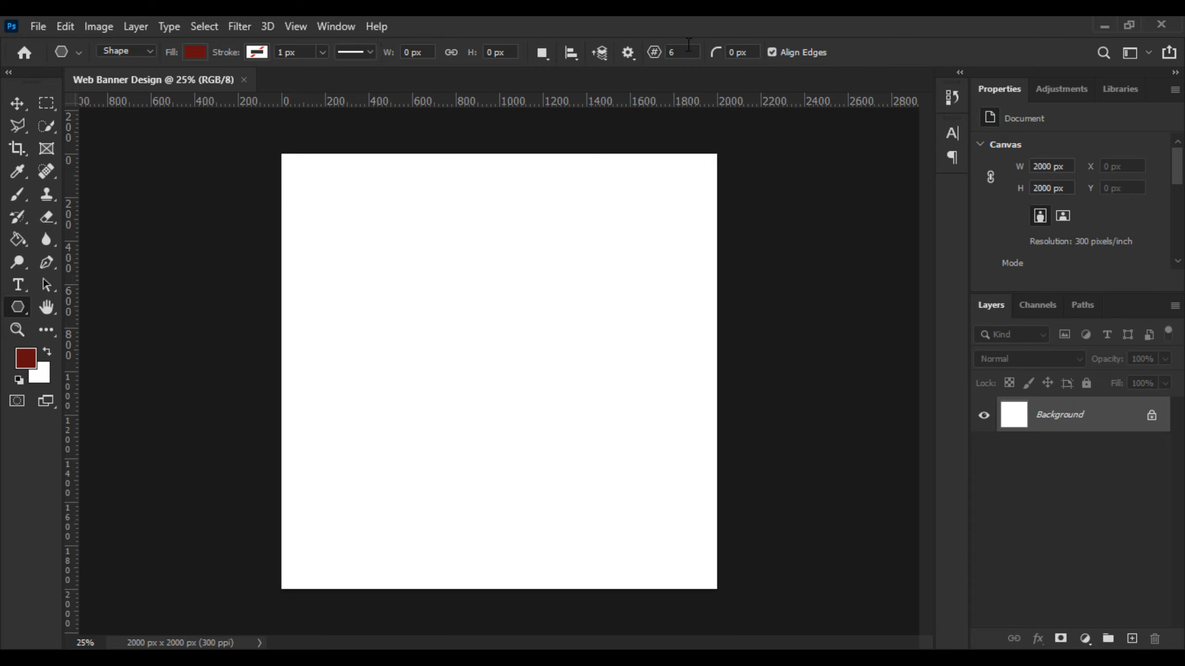
pyautogui.moveTo(405, 250); pyautogui.dragTo(672, 516)
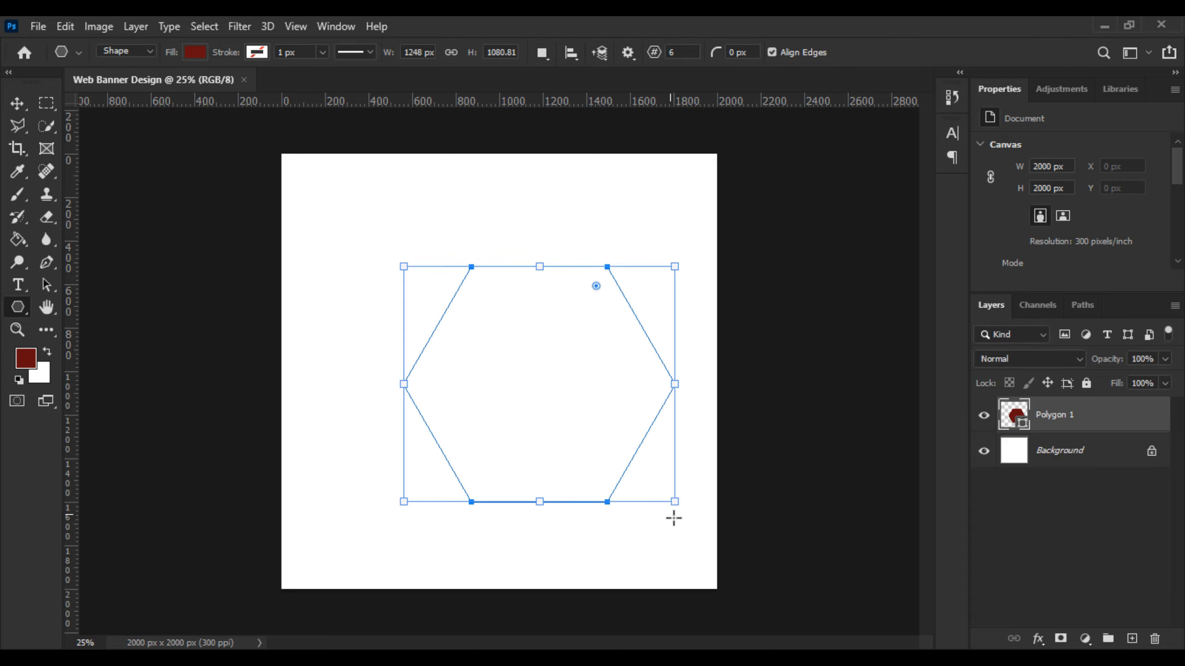
# - Rotate the hexagon 90°, scale it to about 933 by 808 px and place it in the canvas's left half
pyautogui.click(16, 100)
pyautogui.hotkey('ctrl', 't')
pyautogui.moveTo(706, 267); pyautogui.dragTo(440, 390)
pyautogui.moveTo(511, 228); pyautogui.dragTo(479, 267)
pyautogui.moveTo(405, 343)
pyautogui.mouseDown()
pyautogui.moveTo(426, 345)
pyautogui.moveTo(398, 343)
pyautogui.moveTo(400, 355)
pyautogui.moveTo(398, 344)
pyautogui.mouseUp()
pyautogui.press('Return')
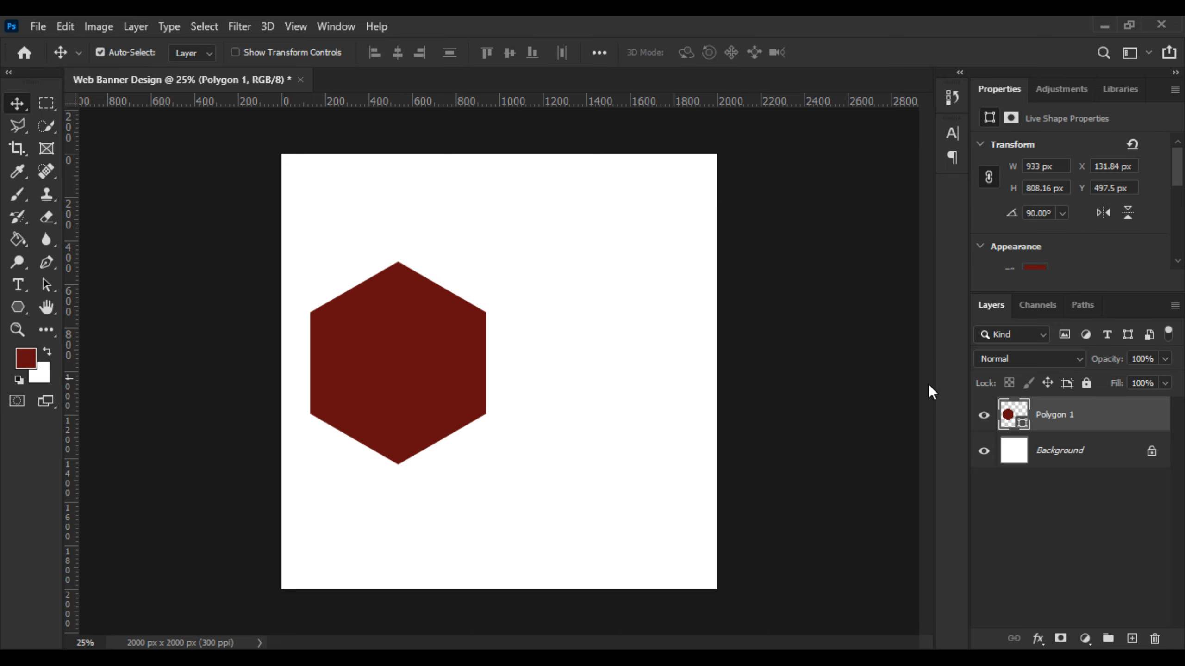
# - Duplicate the hexagon layer and move the copy level with the original into the canvas's right half
pyautogui.rightClick(1071, 422)
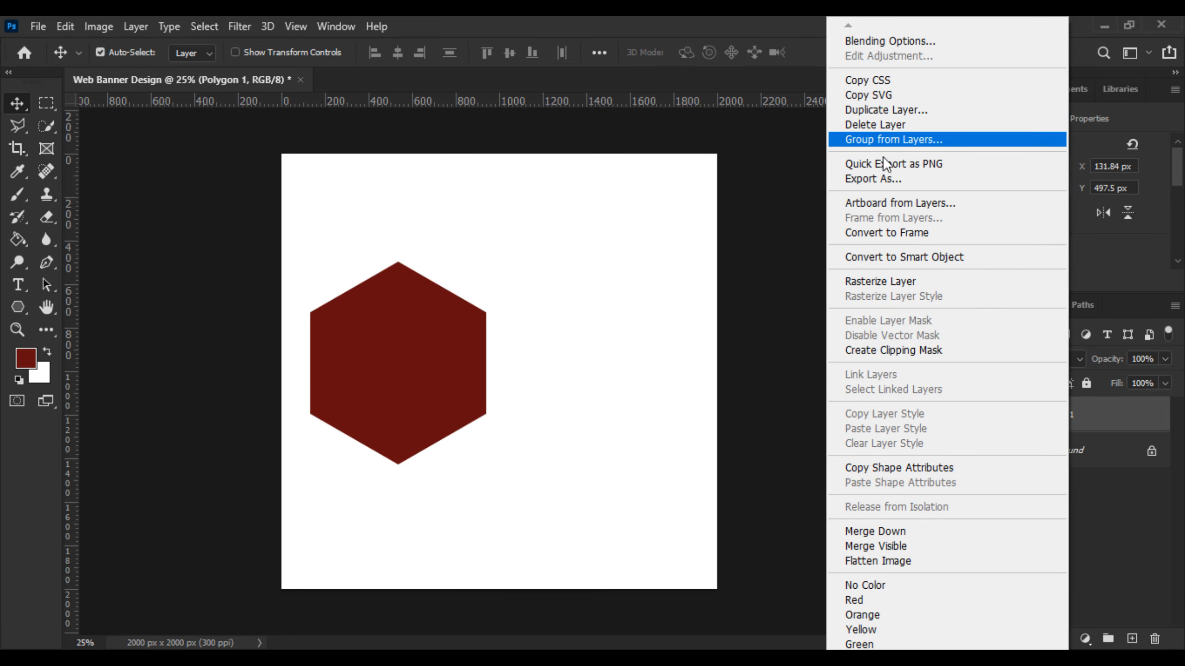
pyautogui.click(884, 109)
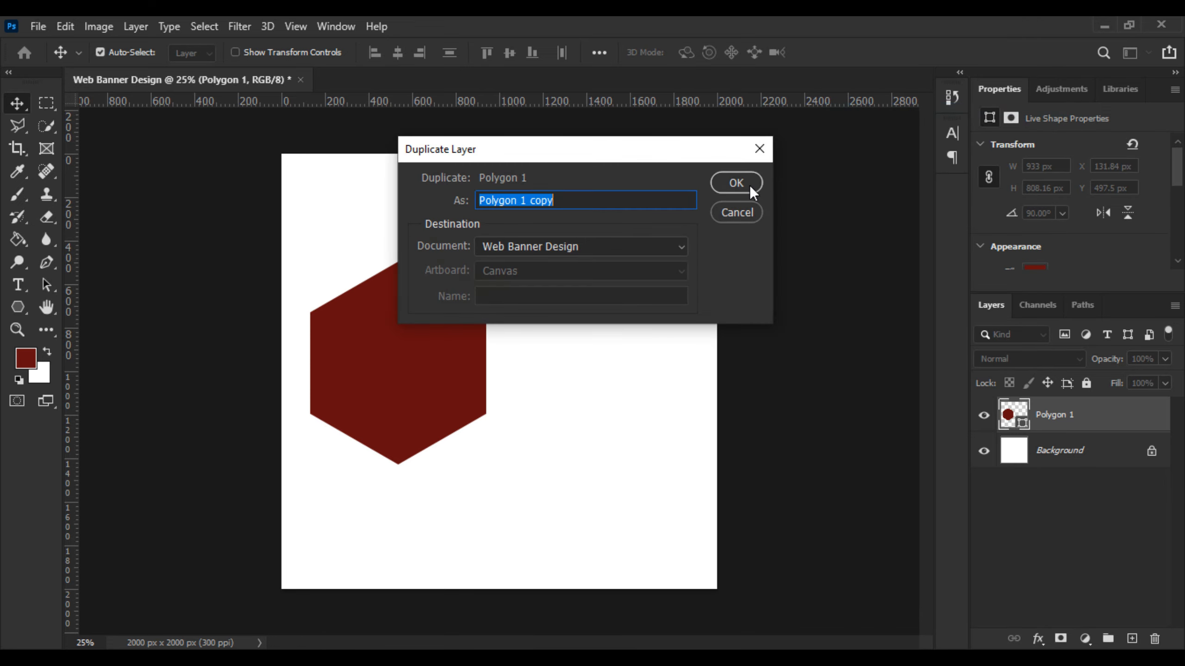
pyautogui.click(748, 186)
pyautogui.moveTo(463, 336); pyautogui.dragTo(668, 336)
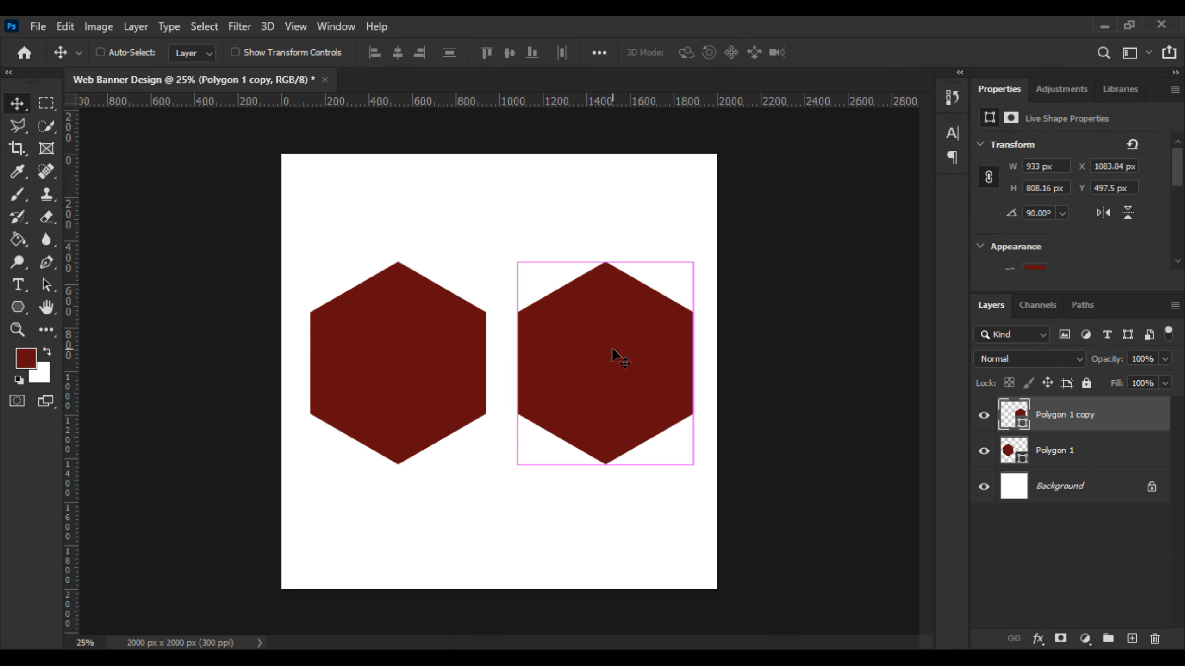
# - Enlarge the hexagon copy to about 2036 by 1764 px and position it so it overhangs the canvas's upper-right corner
pyautogui.hotkey('ctrl', 't')
pyautogui.moveTo(615, 259); pyautogui.dragTo(625, 104)
pyautogui.moveTo(627, 343); pyautogui.dragTo(710, 333)
pyautogui.hotkey('ctrl', '-')
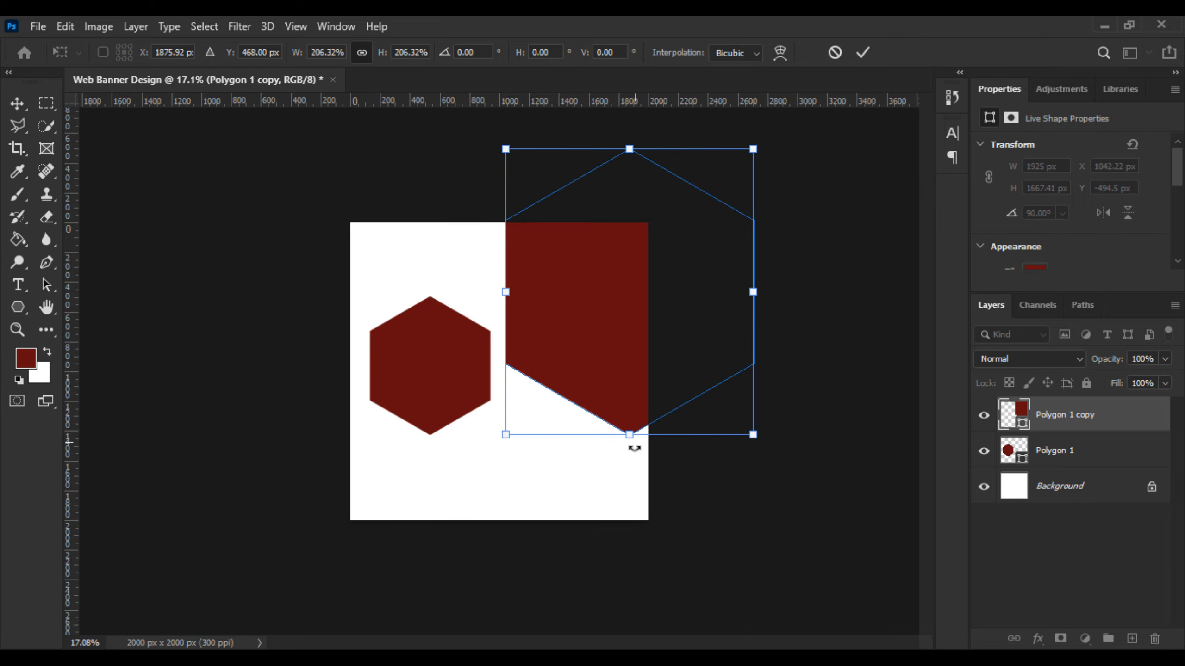
pyautogui.moveTo(629, 436)
pyautogui.mouseDown()
pyautogui.moveTo(629, 451)
pyautogui.moveTo(640, 420)
pyautogui.moveTo(643, 433)
pyautogui.mouseUp()
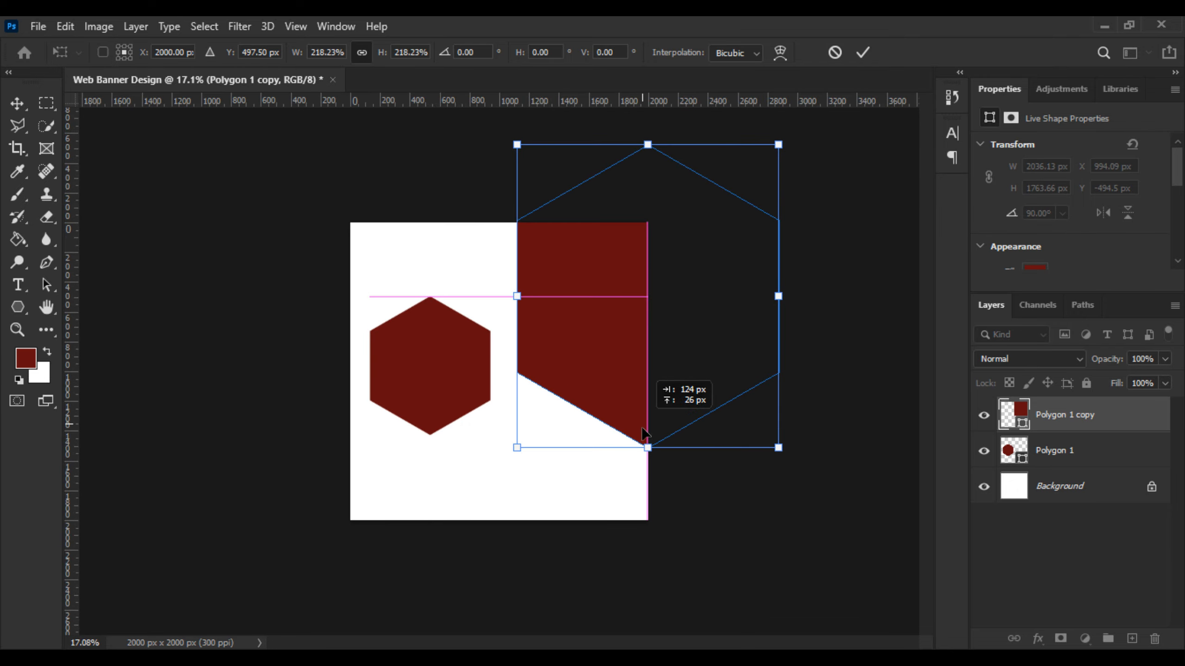
pyautogui.press('Return')
pyautogui.scroll(7, 559, 430)
pyautogui.scroll(-2, 605, 434)
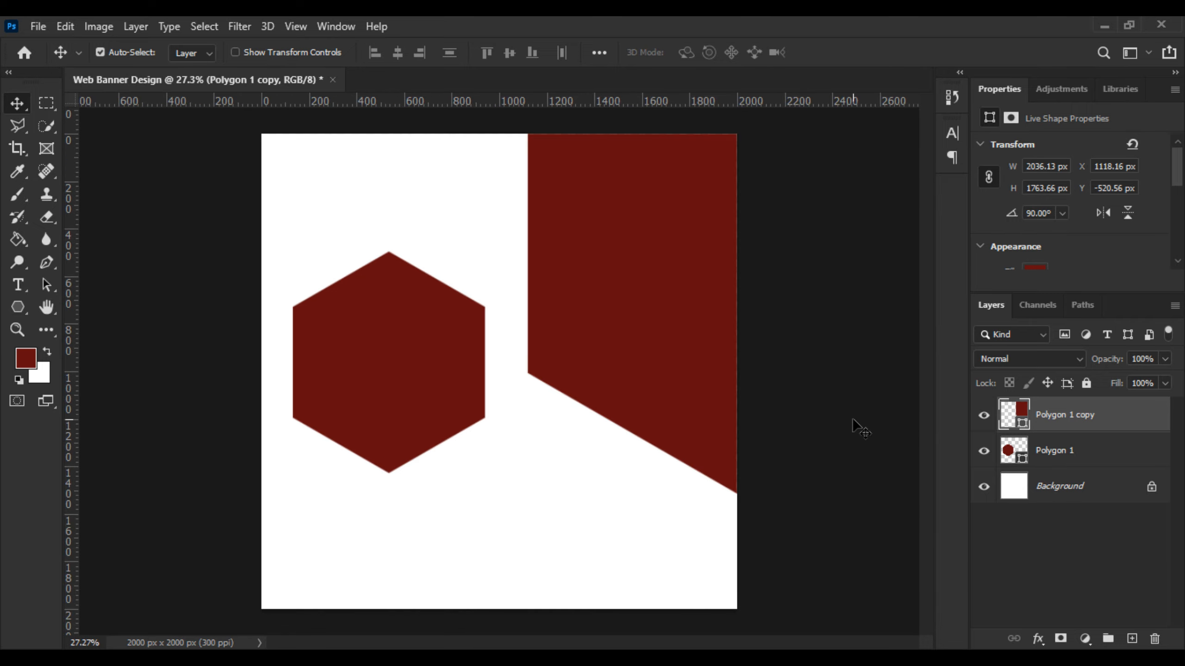
# - Enlarge the original hexagon on the canvas's left side to about 1094 by 947 px
pyautogui.click(396, 382)
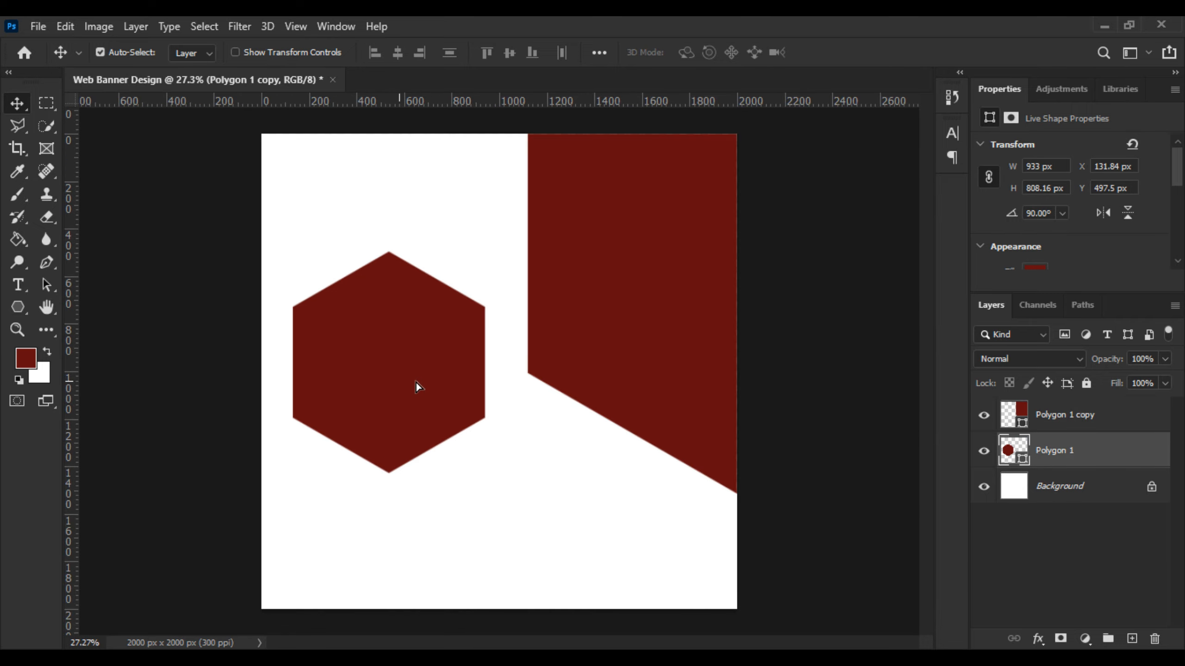
pyautogui.hotkey('ctrl', 't')
pyautogui.moveTo(485, 362); pyautogui.dragTo(459, 385)
pyautogui.press('Return')
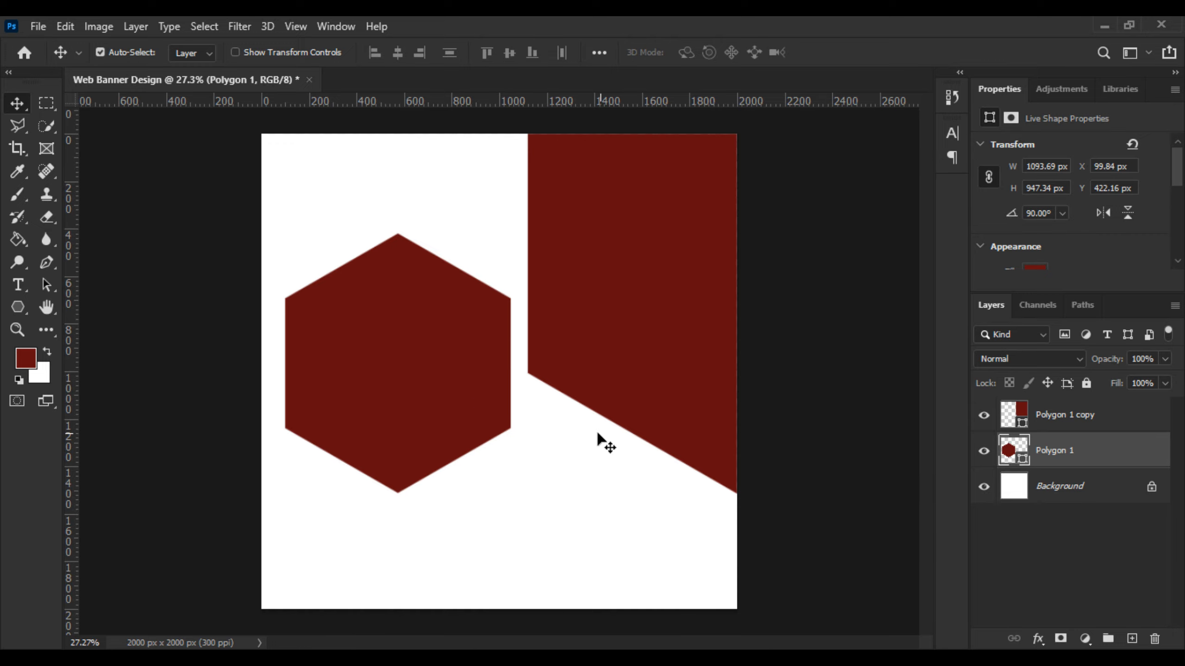
pyautogui.scroll(-2, 559, 446)
pyautogui.scroll(2, 495, 454)
pyautogui.scroll(-1, 412, 455)
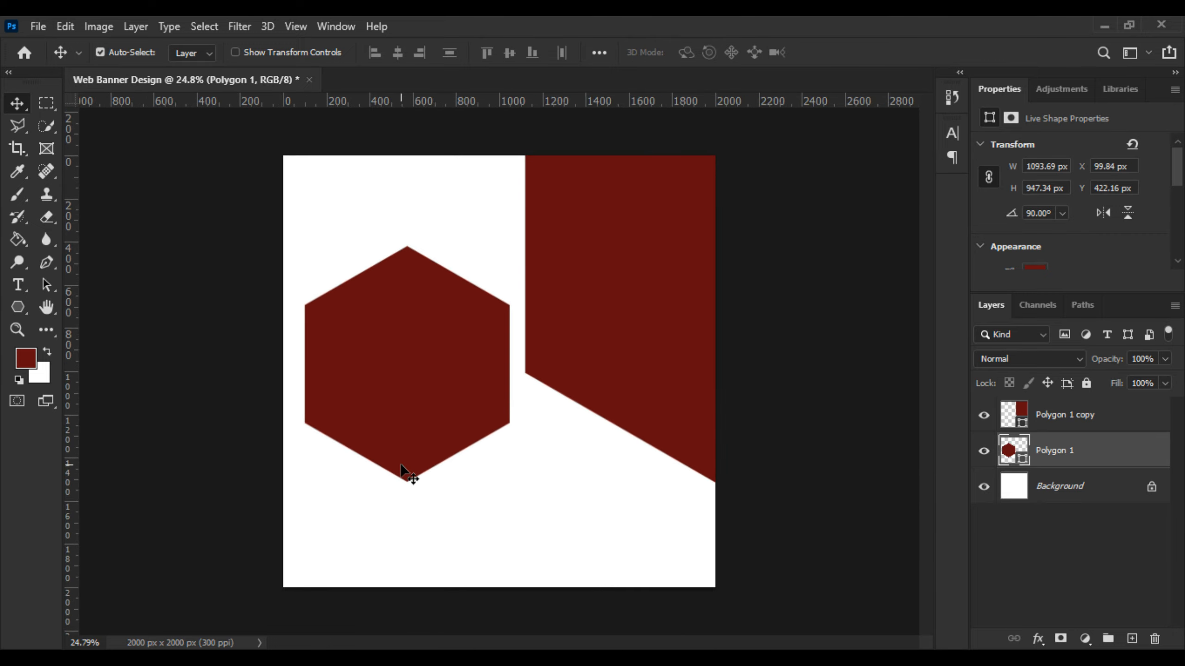
# - Move the original hexagon upward and scale it down to about 874 by 757 px near the canvas's left edge
pyautogui.moveTo(383, 429); pyautogui.dragTo(396, 397)
pyautogui.hotkey('ctrl', 't')
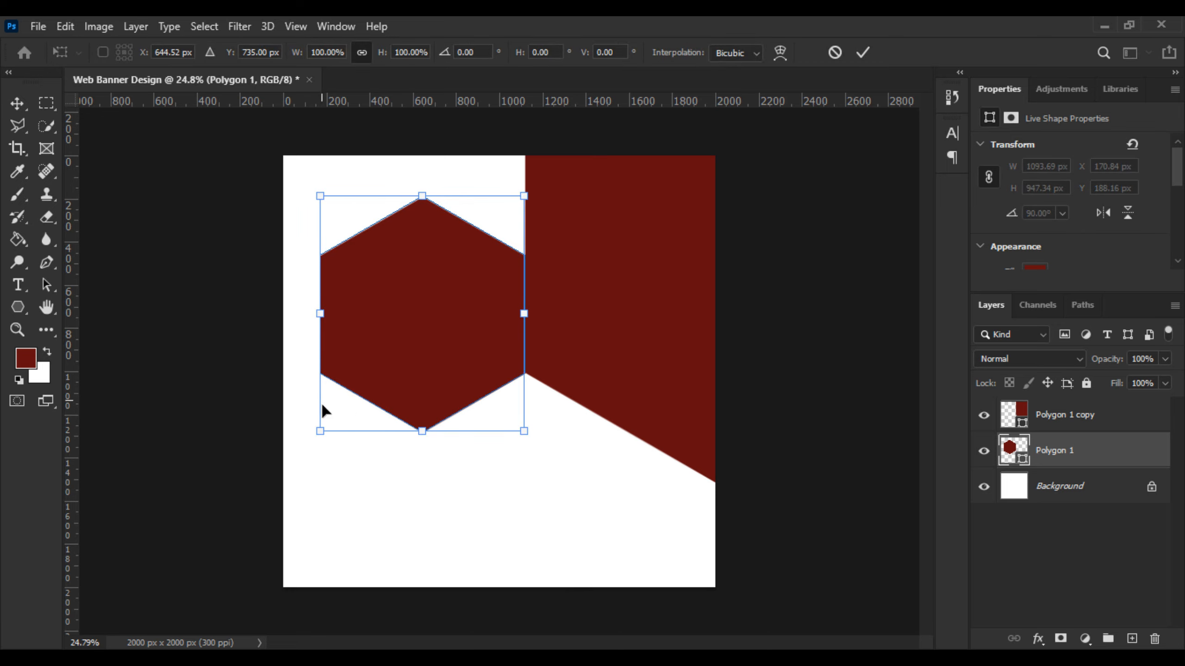
pyautogui.moveTo(329, 426); pyautogui.dragTo(395, 383)
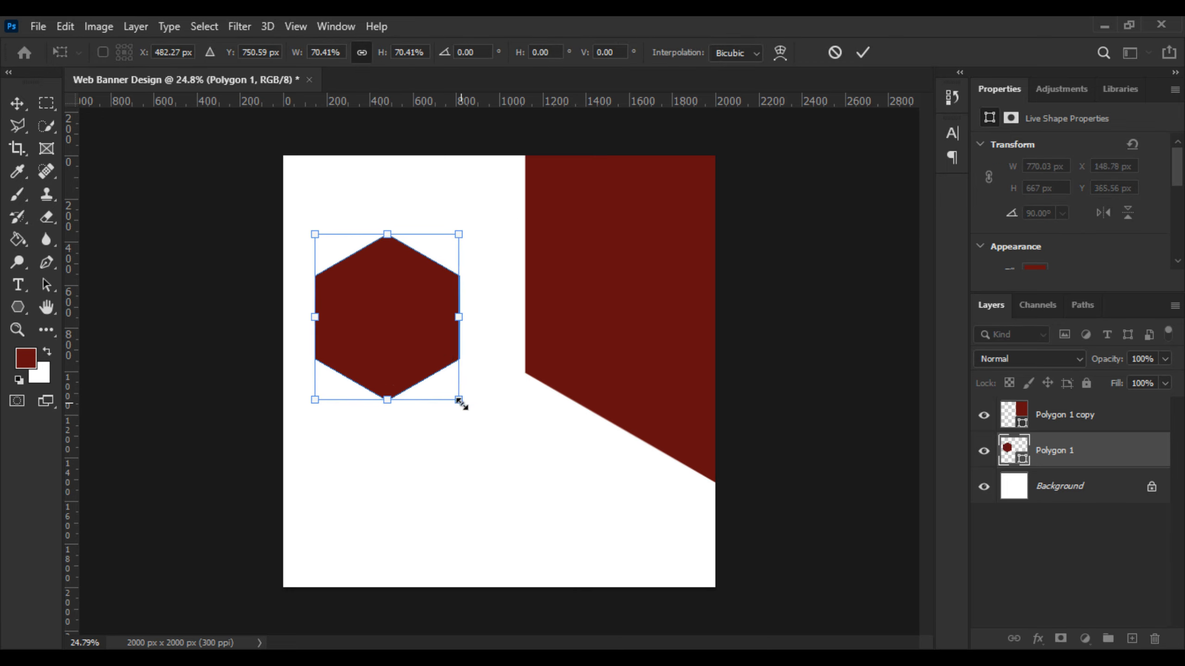
pyautogui.moveTo(461, 404); pyautogui.dragTo(478, 422)
pyautogui.moveTo(422, 380); pyautogui.dragTo(417, 374)
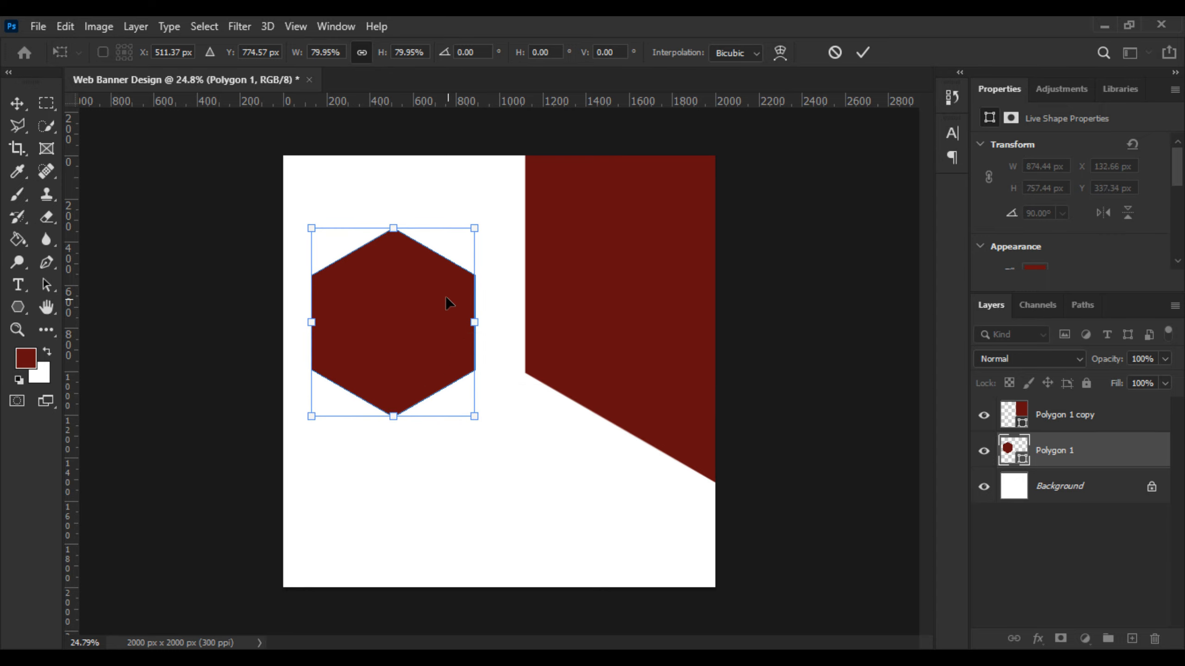
pyautogui.press('Return')
# - Add a horizontal guide at the small hexagon's lower side corners and place a copy of that hexagon over the canvas's lower-left edge
pyautogui.moveTo(460, 104); pyautogui.dragTo(456, 368)
pyautogui.moveTo(427, 318); pyautogui.dragTo(431, 330)
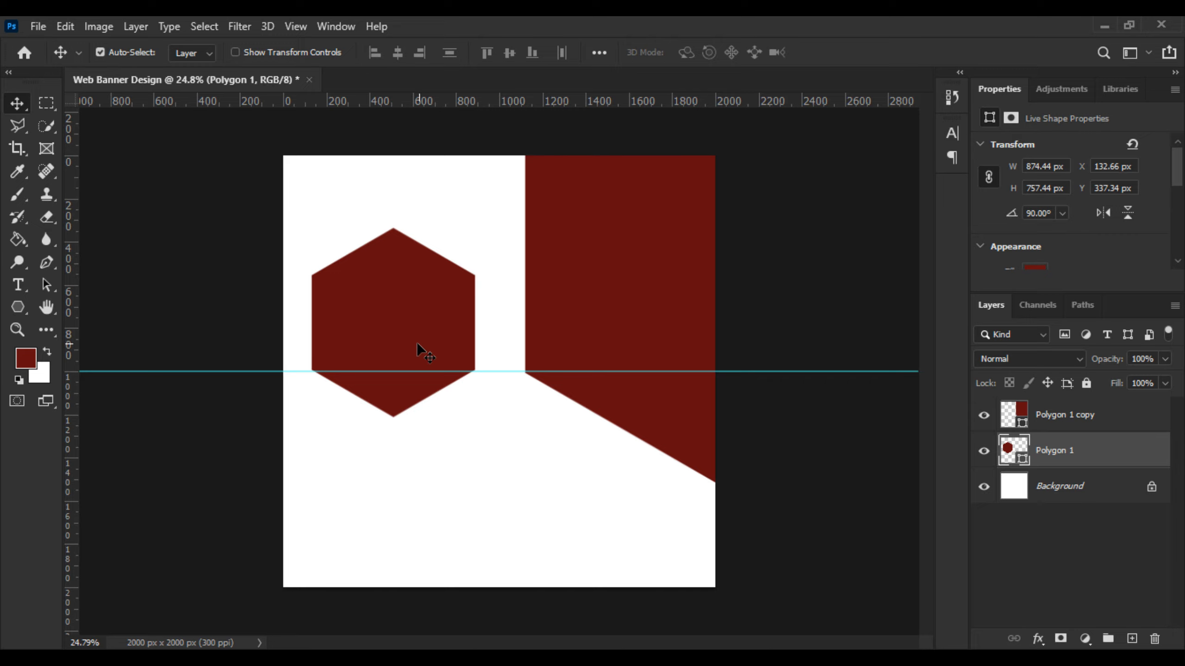
pyautogui.moveTo(415, 339); pyautogui.dragTo(330, 487)
# - Enlarge the lower-left hexagon copy to about 1975 by 1711 px so it overhangs the canvas's lower-left corner
pyautogui.hotkey('ctrl', 't')
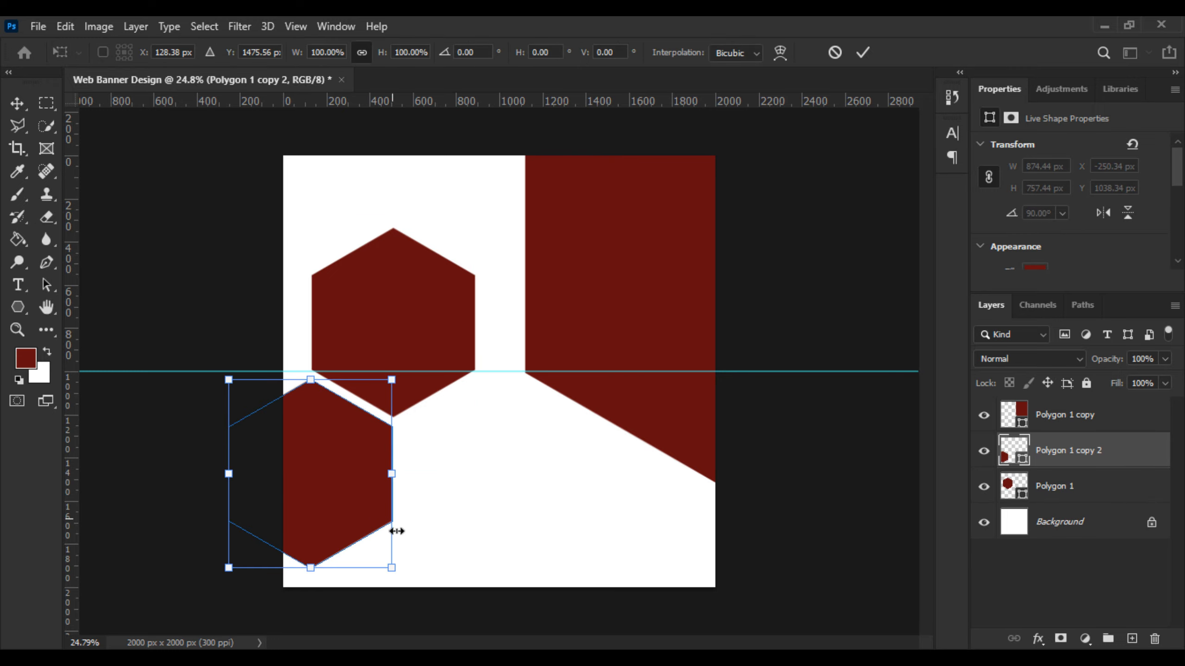
pyautogui.moveTo(392, 569); pyautogui.dragTo(589, 663)
pyautogui.scroll(-8, 312, 402)
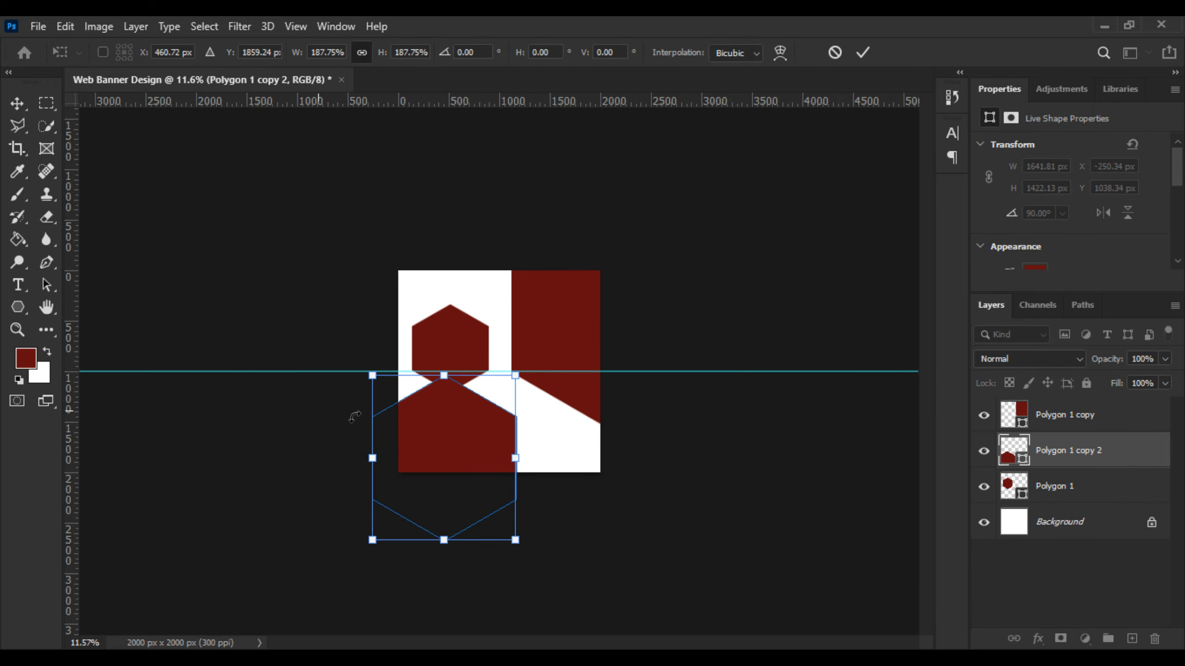
pyautogui.moveTo(456, 463); pyautogui.dragTo(427, 454)
pyautogui.scroll(9, 428, 406)
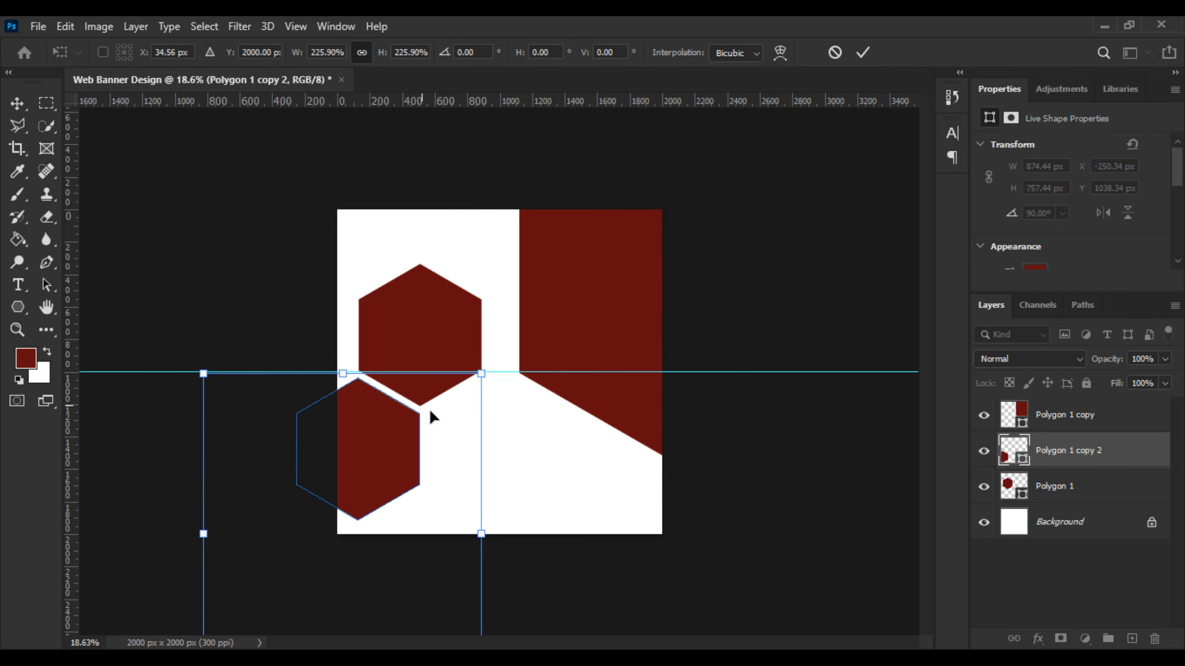
pyautogui.moveTo(356, 456); pyautogui.dragTo(350, 459)
pyautogui.press('Return')
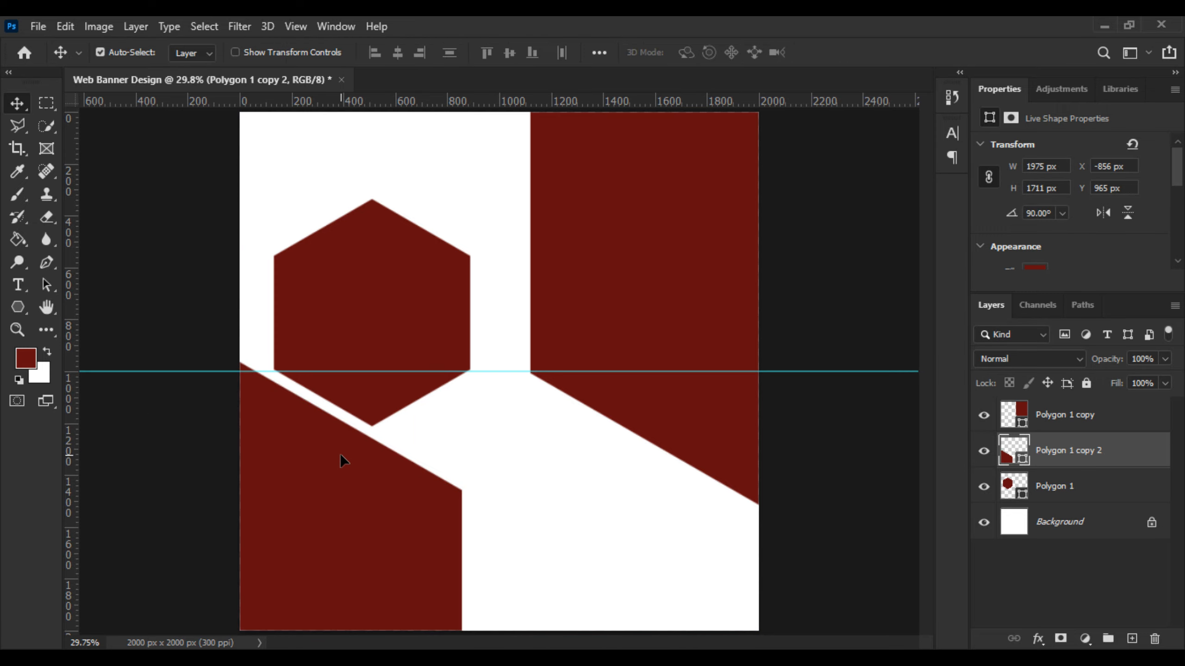
pyautogui.scroll(-4, 340, 453)
pyautogui.scroll(2, 340, 454)
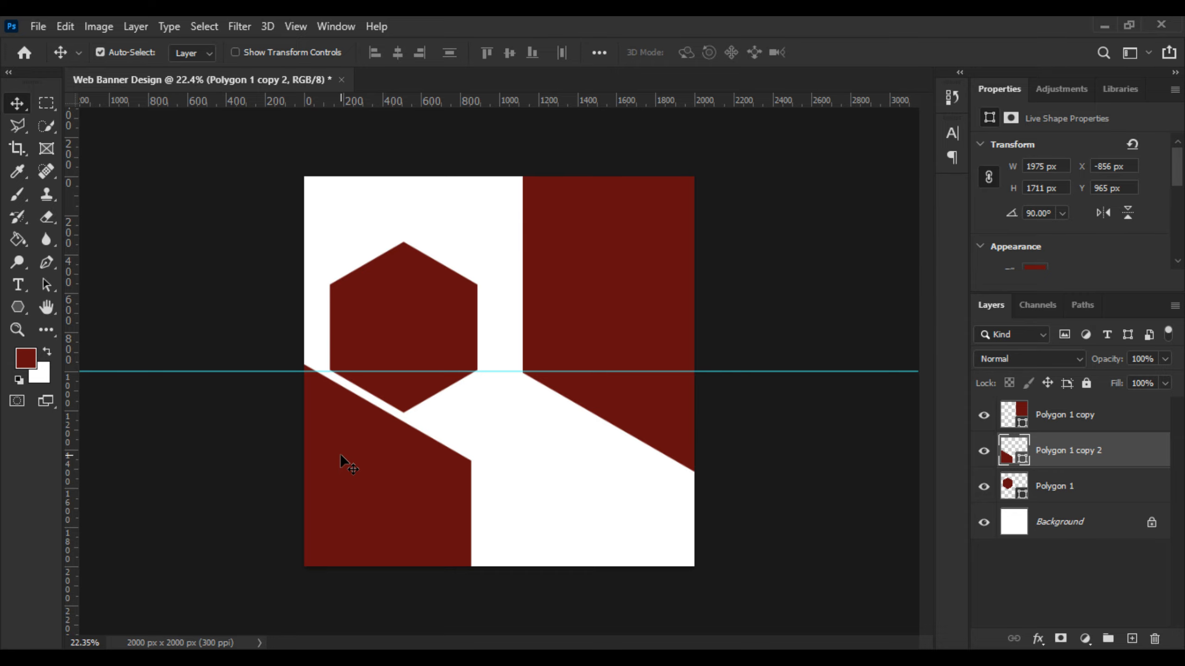
# - Shift the large lower-left hexagon right and down, and enlarge it to about 2199 by 1905 px, leaving a diagonal gap below the small hexagon
pyautogui.moveTo(316, 480); pyautogui.dragTo(343, 492)
pyautogui.scroll(-2, 430, 541)
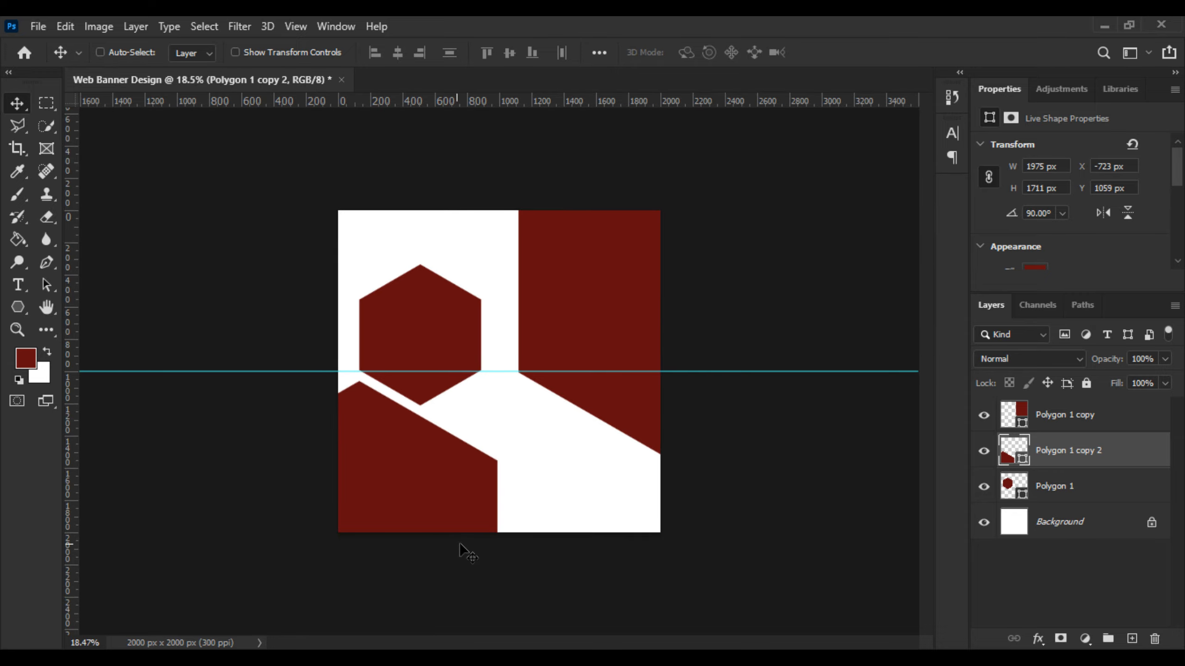
pyautogui.hotkey('ctrl', 't')
pyautogui.hotkey('ctrl', '0')
pyautogui.moveTo(499, 600); pyautogui.dragTo(521, 616)
pyautogui.moveTo(472, 540)
pyautogui.mouseDown()
pyautogui.moveTo(467, 569)
pyautogui.moveTo(458, 559)
pyautogui.mouseUp()
pyautogui.press('Return')
pyautogui.scroll(4, 479, 473)
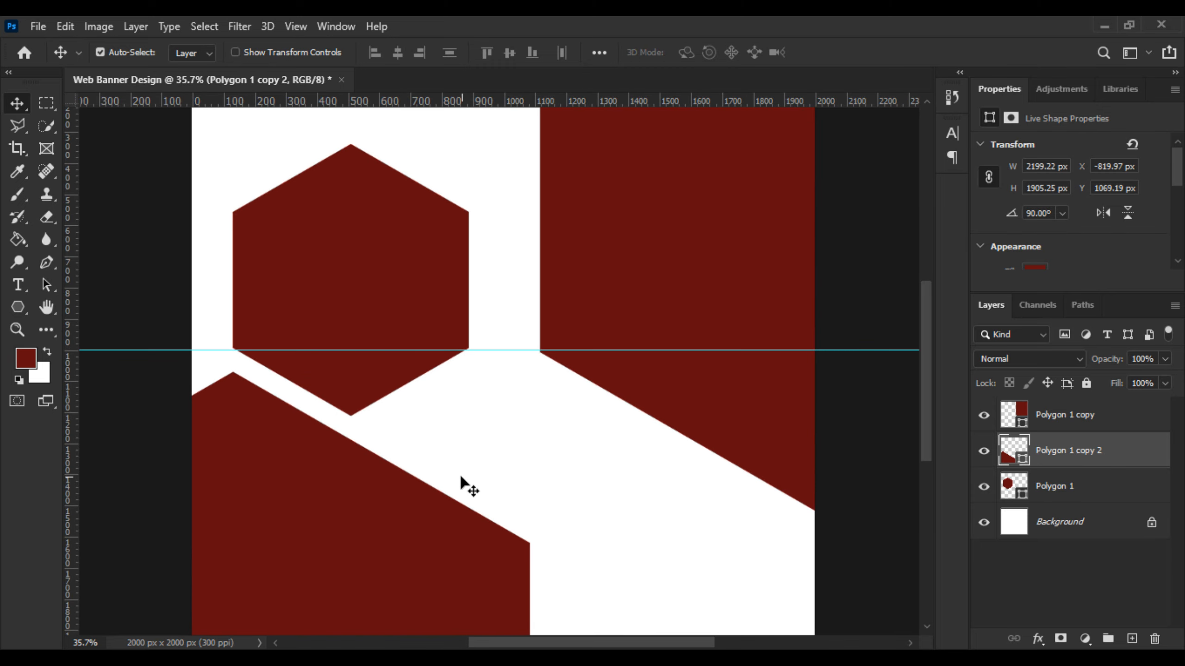
pyautogui.scroll(-2, 461, 478)
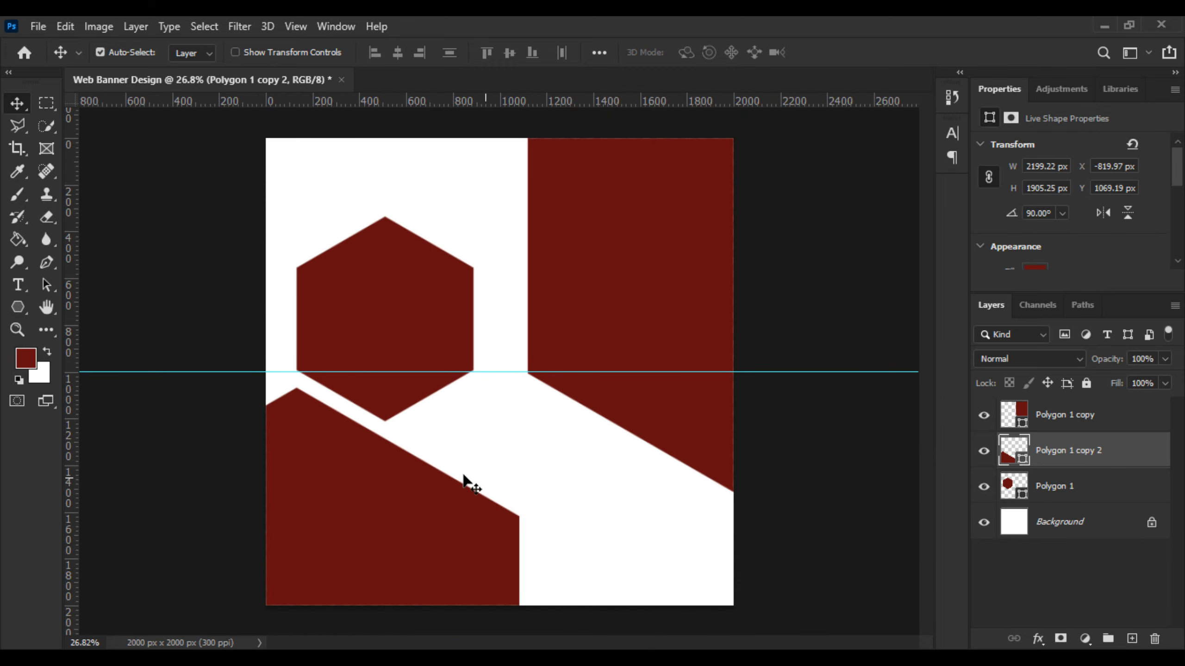
# - Draw a triangle about 1064 px wide and 922 px high and move it over the canvas's upper-left corner
pyautogui.click(18, 306)
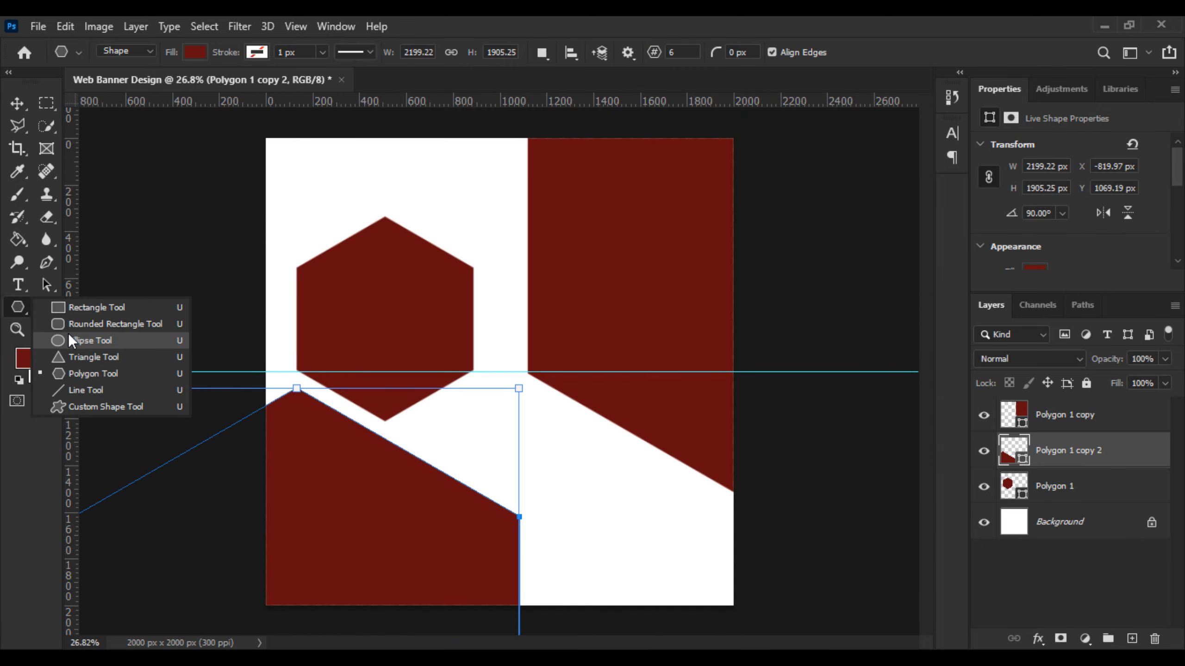
pyautogui.click(74, 356)
pyautogui.click(1133, 595)
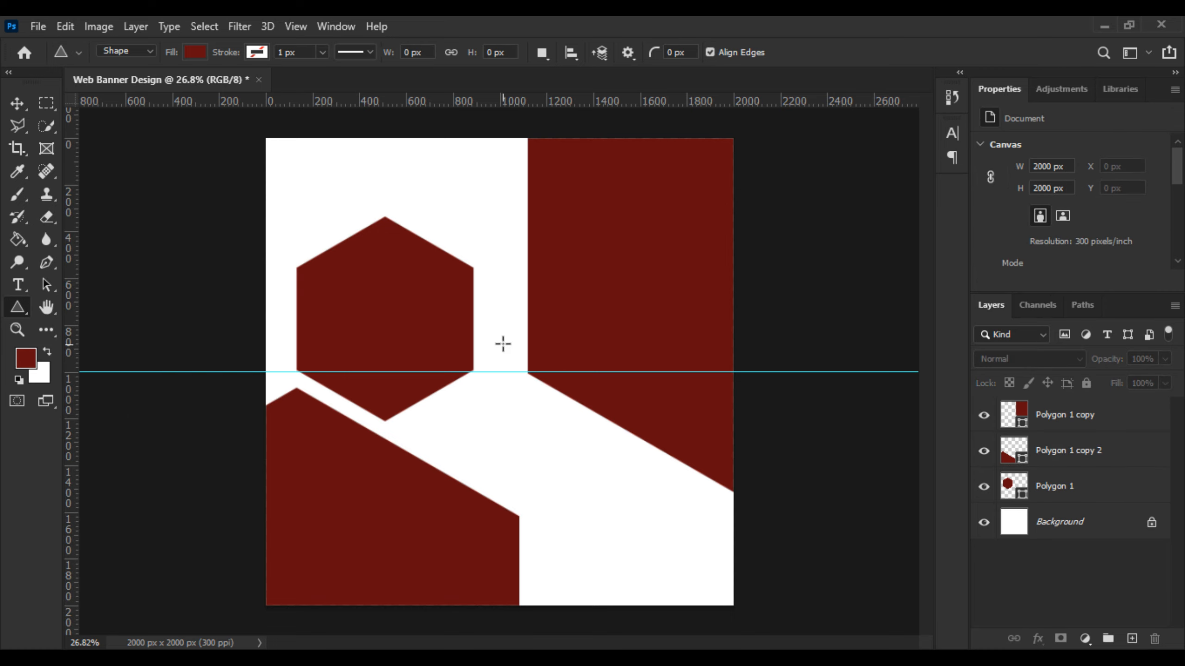
pyautogui.moveTo(522, 345); pyautogui.dragTo(769, 559)
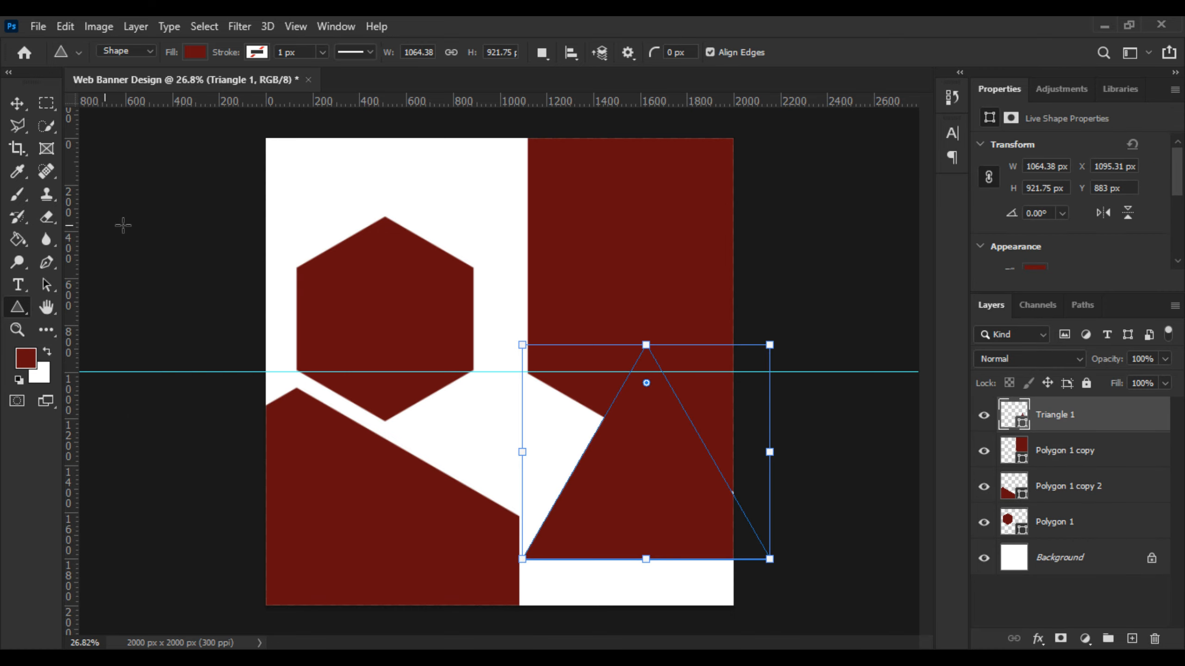
pyautogui.click(17, 103)
pyautogui.moveTo(602, 418); pyautogui.dragTo(301, 174)
# - Fill the triangle with gray #959595 and move its layer directly above the Background, beneath the hexagons
pyautogui.doubleClick(1013, 413)
pyautogui.moveTo(566, 310); pyautogui.dragTo(411, 377)
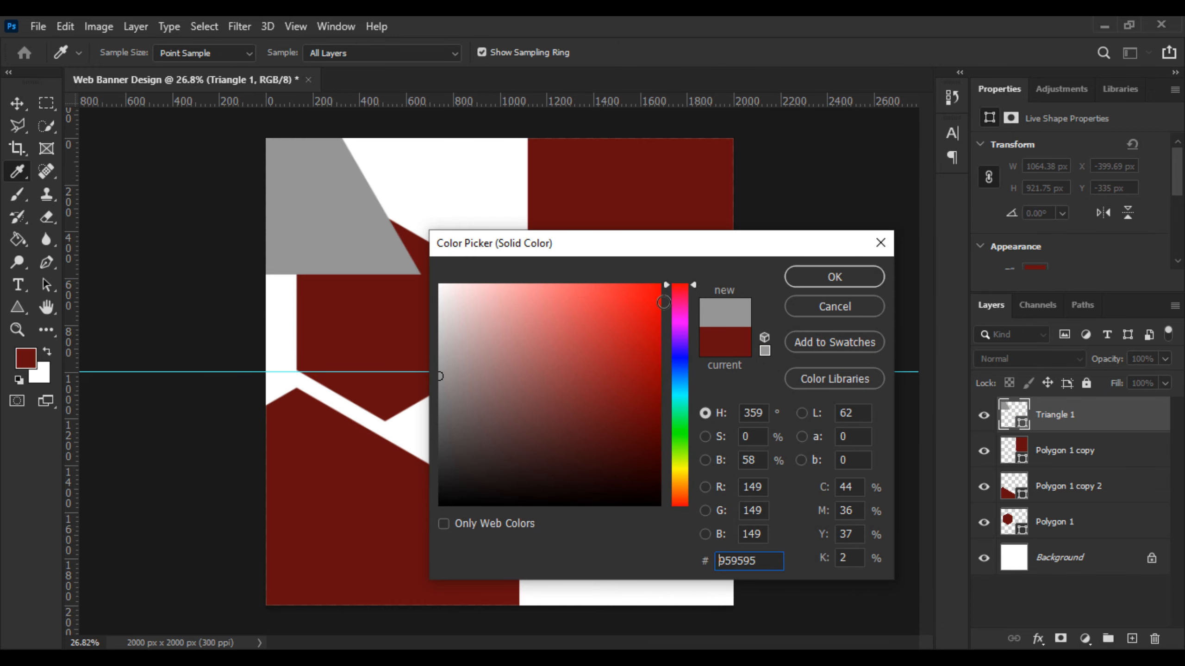
pyautogui.click(856, 275)
pyautogui.moveTo(1071, 432); pyautogui.dragTo(1157, 537)
# - Enlarge the gray triangle to about 1485 by 1286 px and move its lower edge level with the small hexagon's upper side corners
pyautogui.hotkey('ctrl', 't')
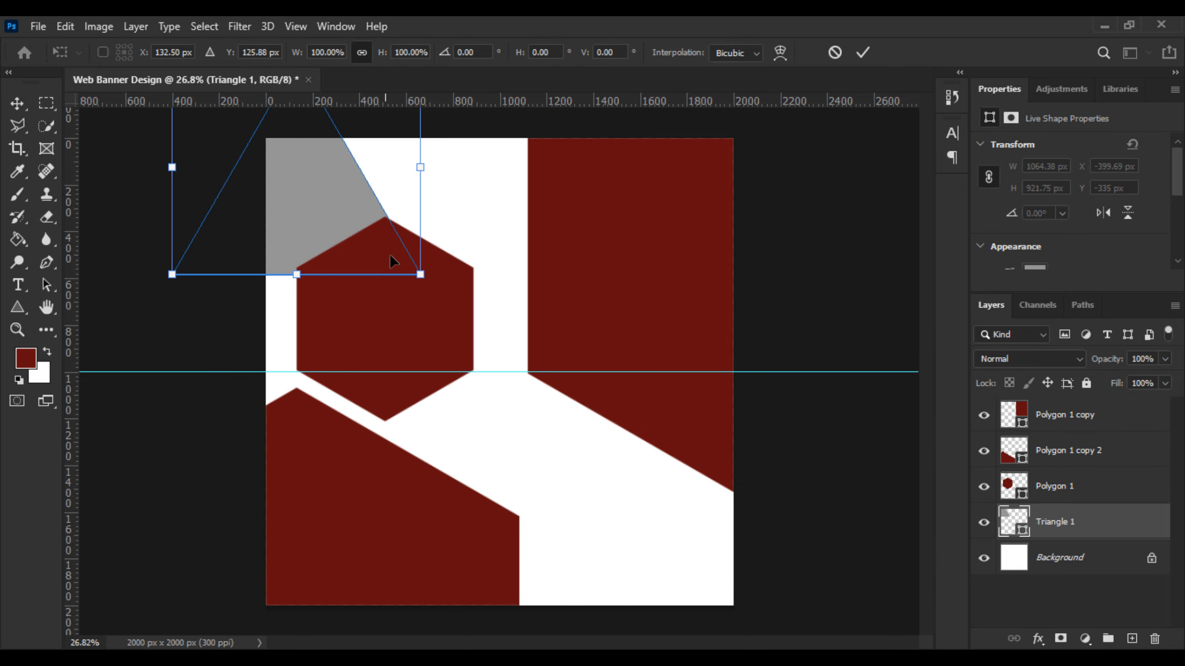
pyautogui.moveTo(419, 172); pyautogui.dragTo(516, 167)
pyautogui.moveTo(399, 199); pyautogui.dragTo(304, 152)
pyautogui.scroll(2, 387, 202)
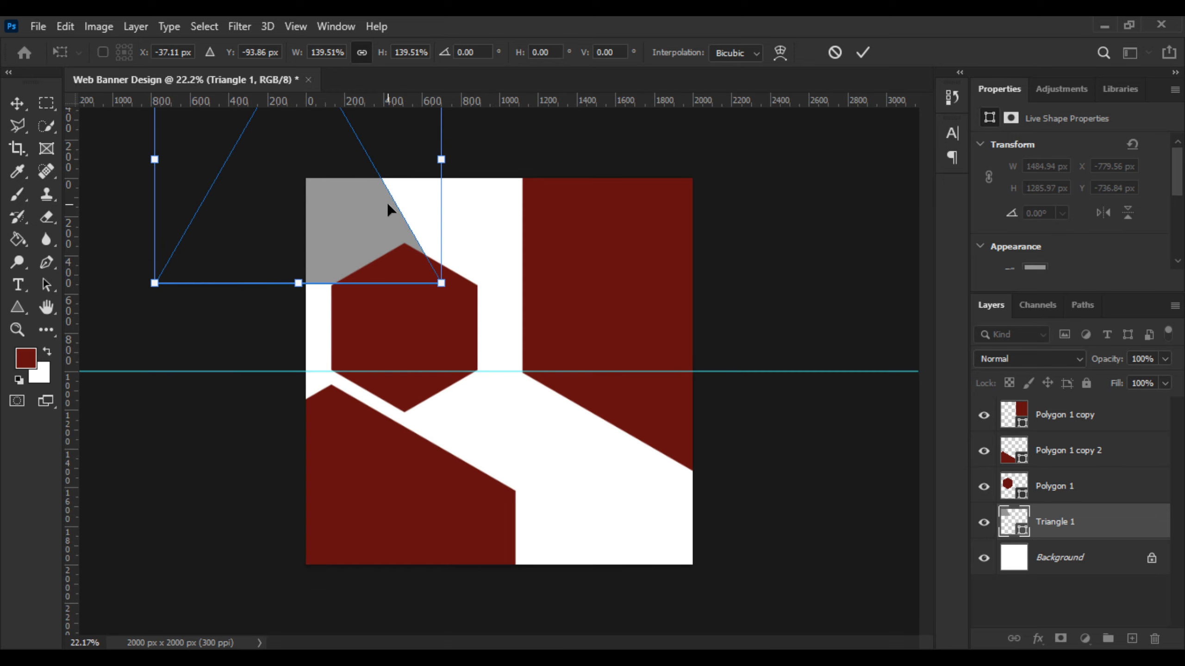
pyautogui.press('Return')
pyautogui.scroll(1, 387, 202)
pyautogui.scroll(-1, 393, 213)
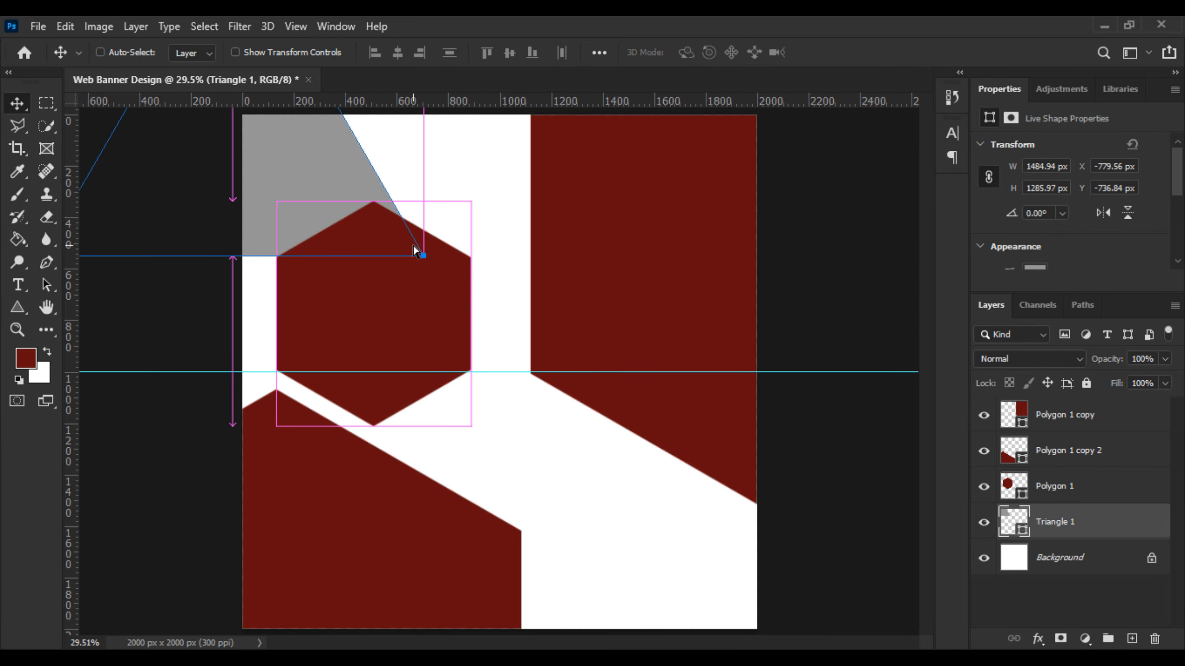
# - Rotate the gray triangle 30° and shift it so its right edge stands vertical behind the small hexagon's upper half
pyautogui.hotkey('ctrl', 't')
pyautogui.scroll(-2, 446, 266)
pyautogui.moveTo(476, 293); pyautogui.dragTo(417, 355)
pyautogui.moveTo(361, 263); pyautogui.dragTo(404, 267)
pyautogui.press('Return')
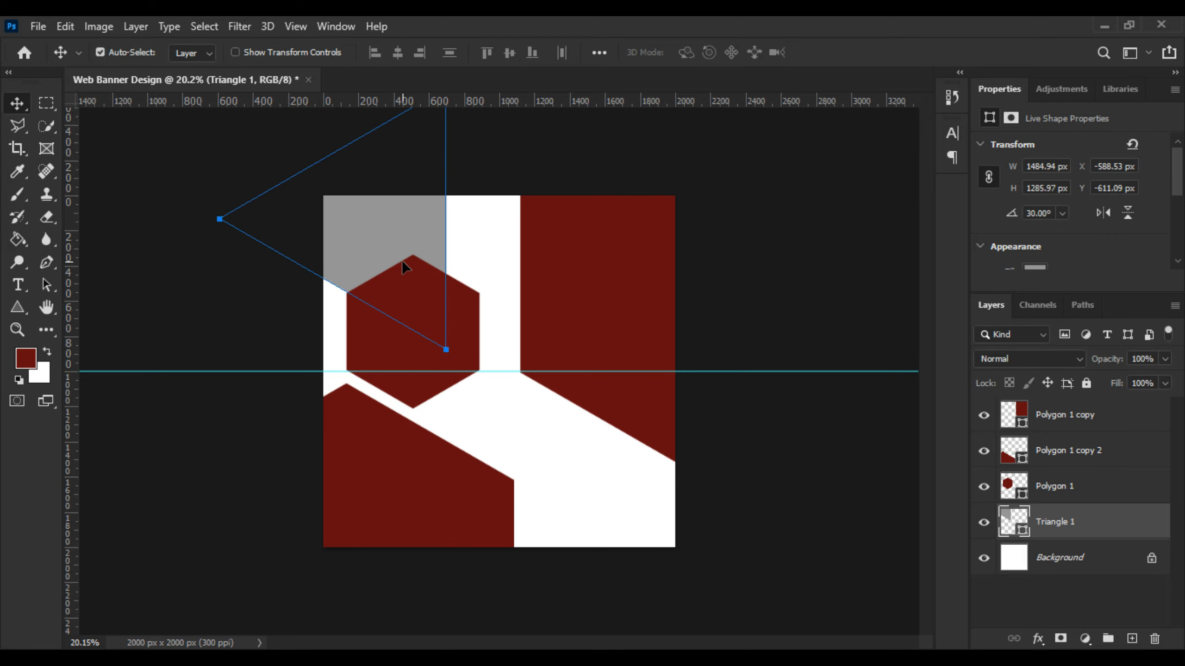
pyautogui.click(489, 183)
pyautogui.scroll(3, 540, 252)
# - Add a Gradient Overlay to the large upper-right hexagon and open its gradient for editing
pyautogui.click(593, 279)
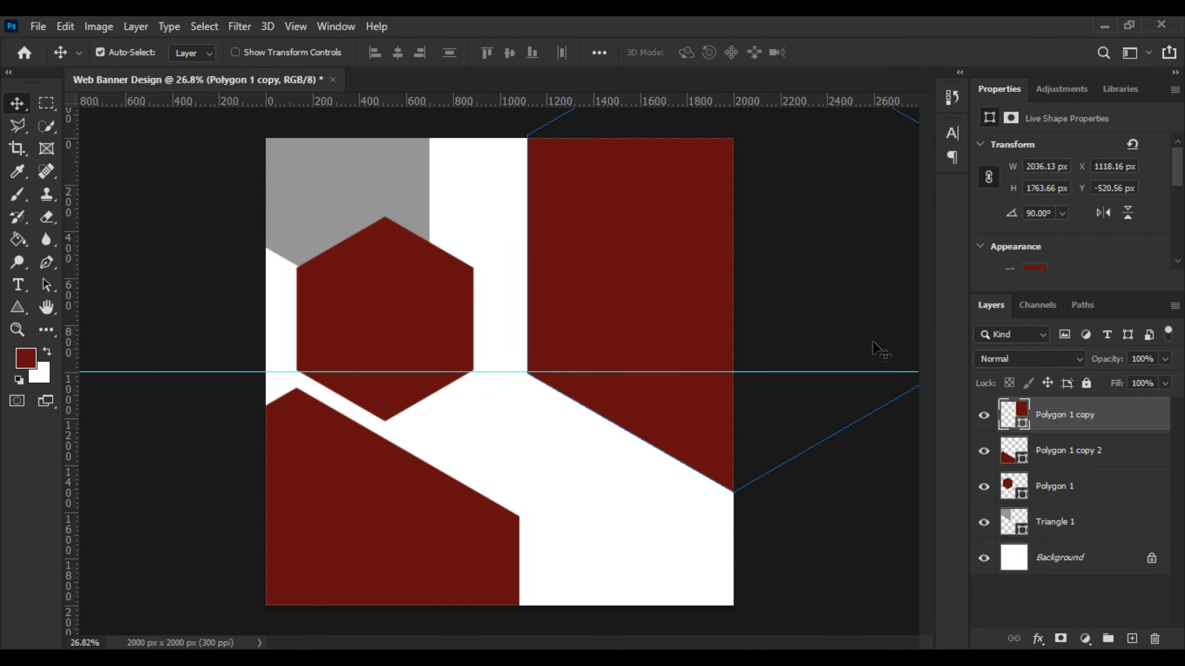
pyautogui.rightClick(1095, 420)
pyautogui.click(922, 44)
pyautogui.click(92, 486)
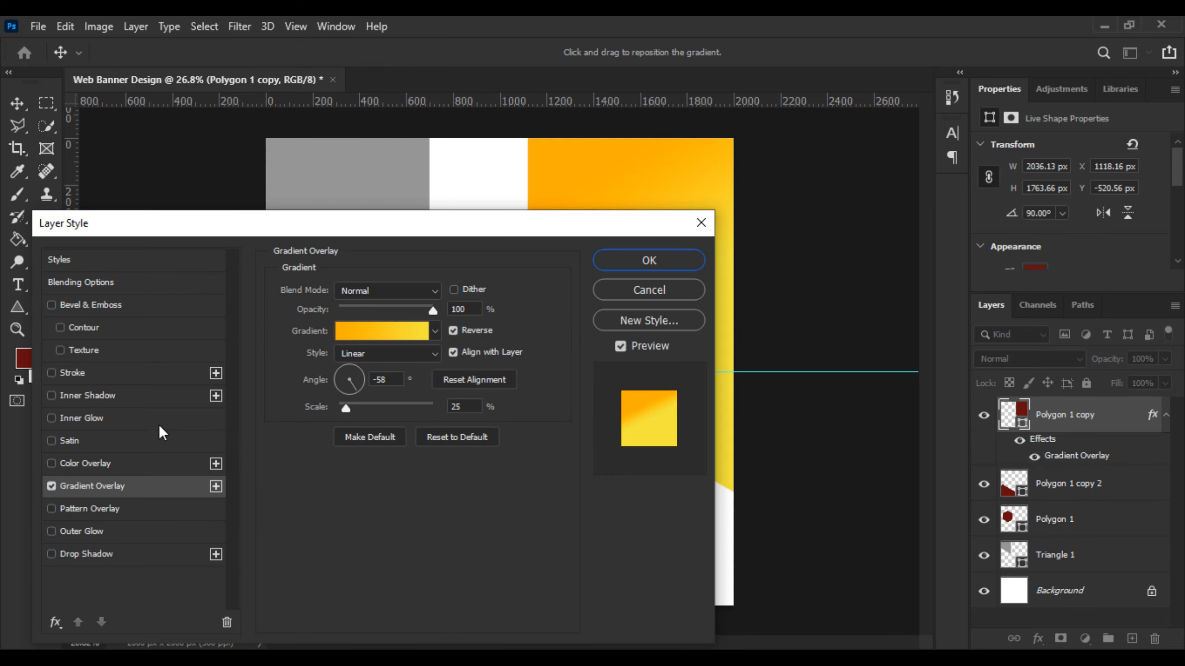
pyautogui.moveTo(367, 229); pyautogui.dragTo(1000, 198)
pyautogui.click(984, 300)
pyautogui.scroll(-1, 798, 208)
pyautogui.scroll(1, 798, 186)
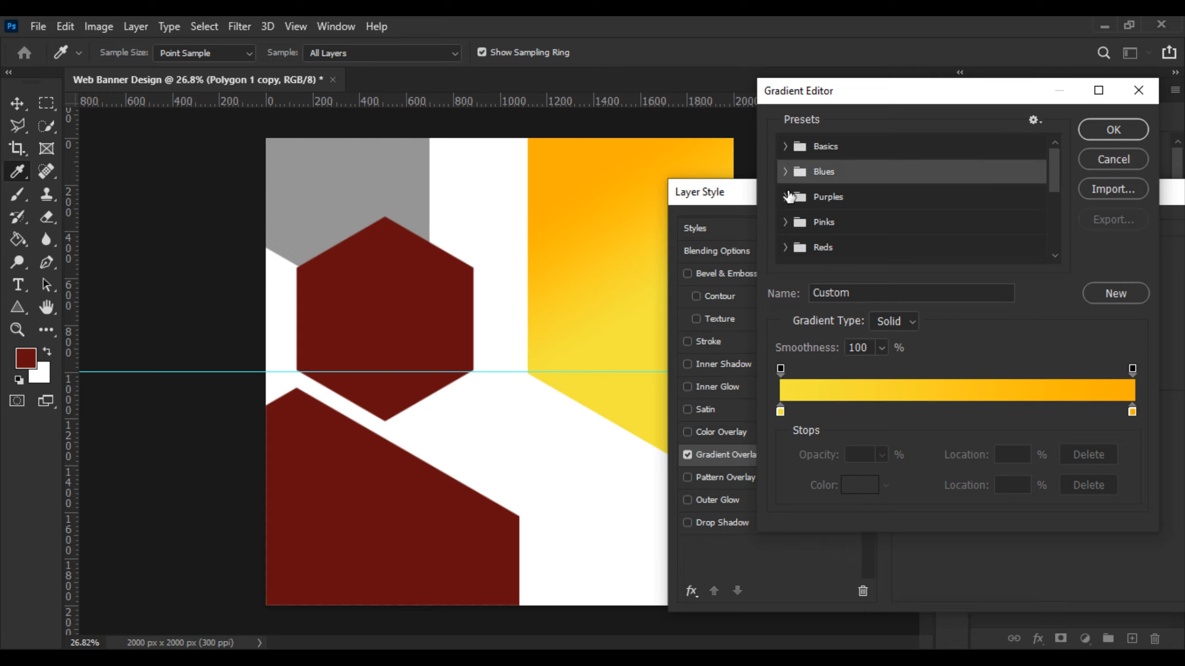
# - Try the Orange_05 gradient preset on the large upper-right hexagon's overlay
pyautogui.click(787, 198)
pyautogui.scroll(-1, 860, 228)
pyautogui.scroll(-3, 813, 246)
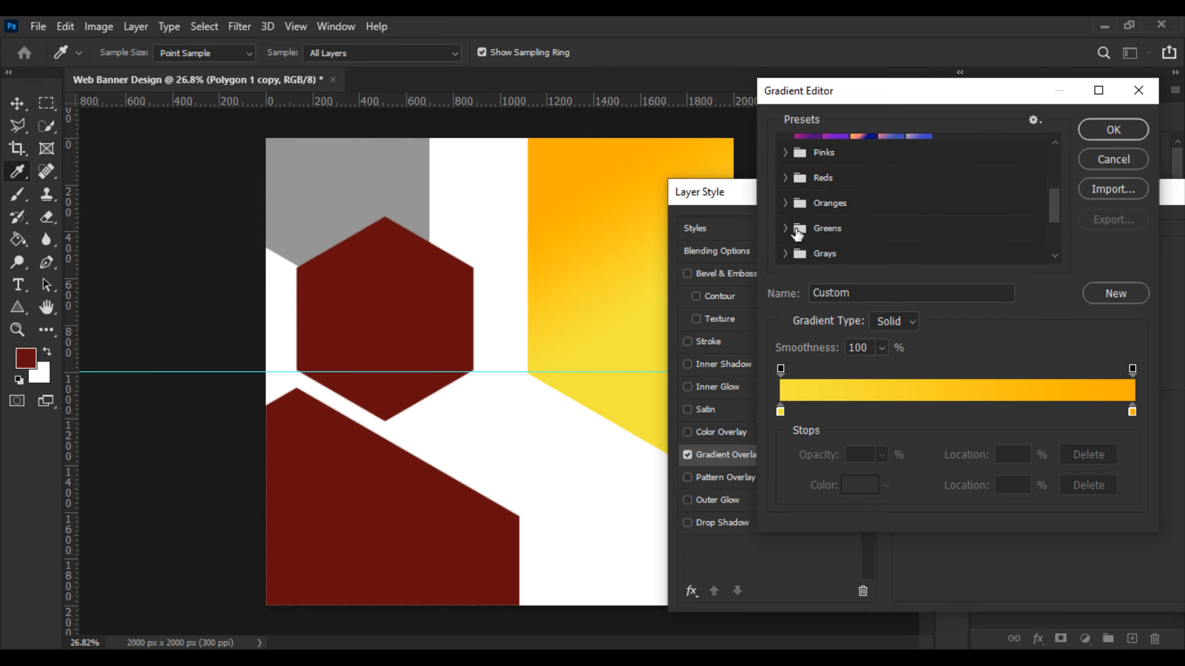
pyautogui.click(794, 206)
pyautogui.scroll(-1, 872, 233)
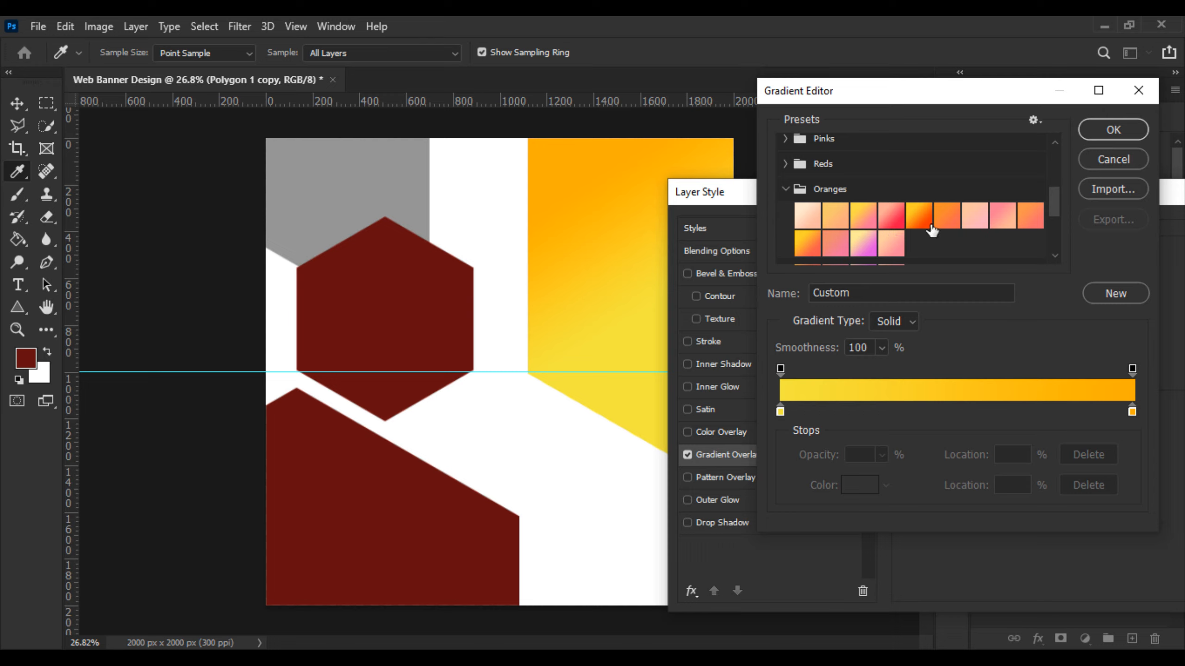
pyautogui.click(919, 216)
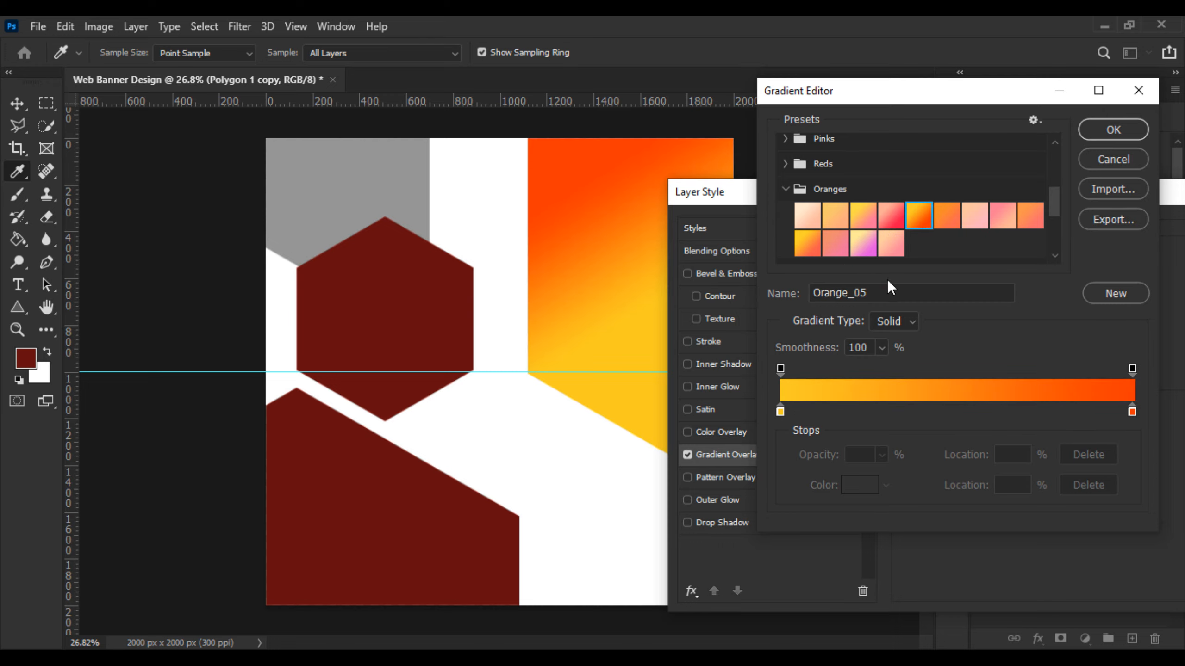
# - Set the large upper-right hexagon's overlay gradient to the Green_14 preset
pyautogui.scroll(-4, 779, 191)
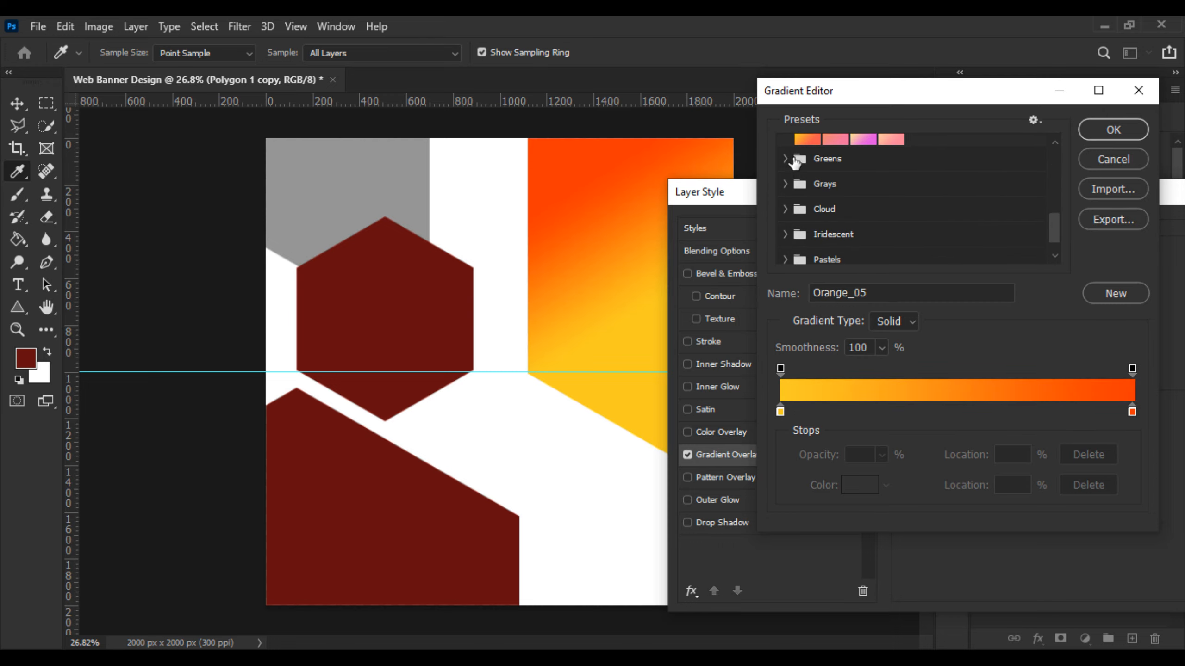
pyautogui.click(788, 159)
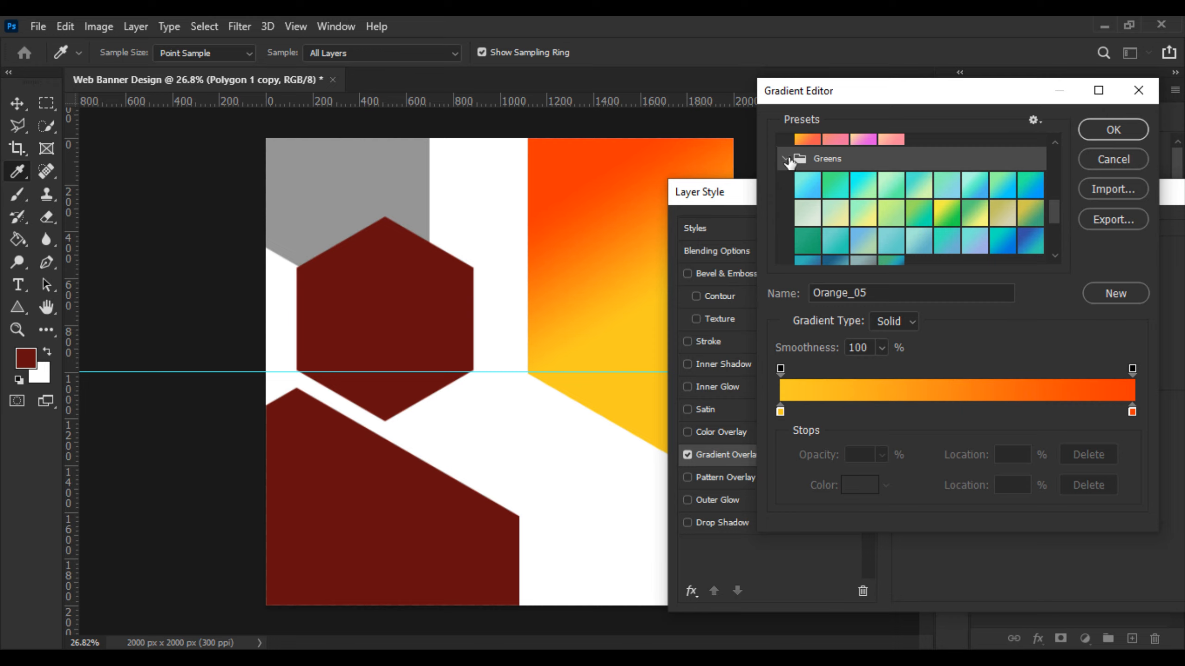
pyautogui.click(921, 223)
pyautogui.click(947, 218)
pyautogui.click(933, 224)
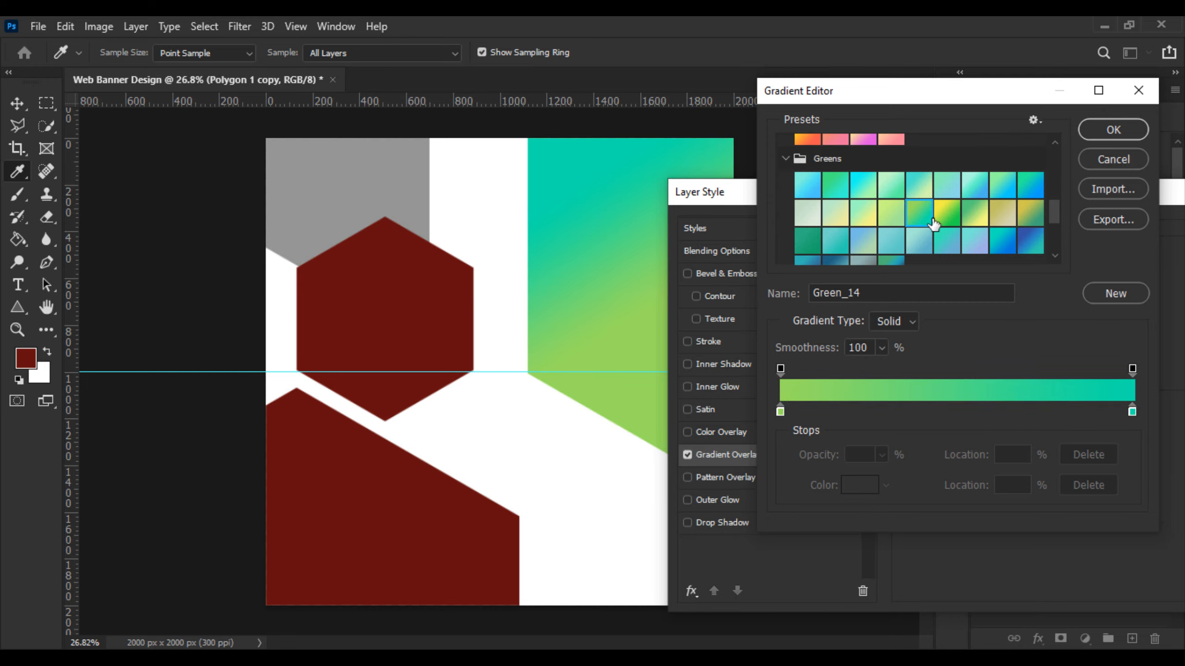
pyautogui.click(1118, 128)
# - Set the green overlay's gradient angle to -55° and apply the layer style
pyautogui.moveTo(860, 200); pyautogui.dragTo(969, 176)
pyautogui.click(1094, 335)
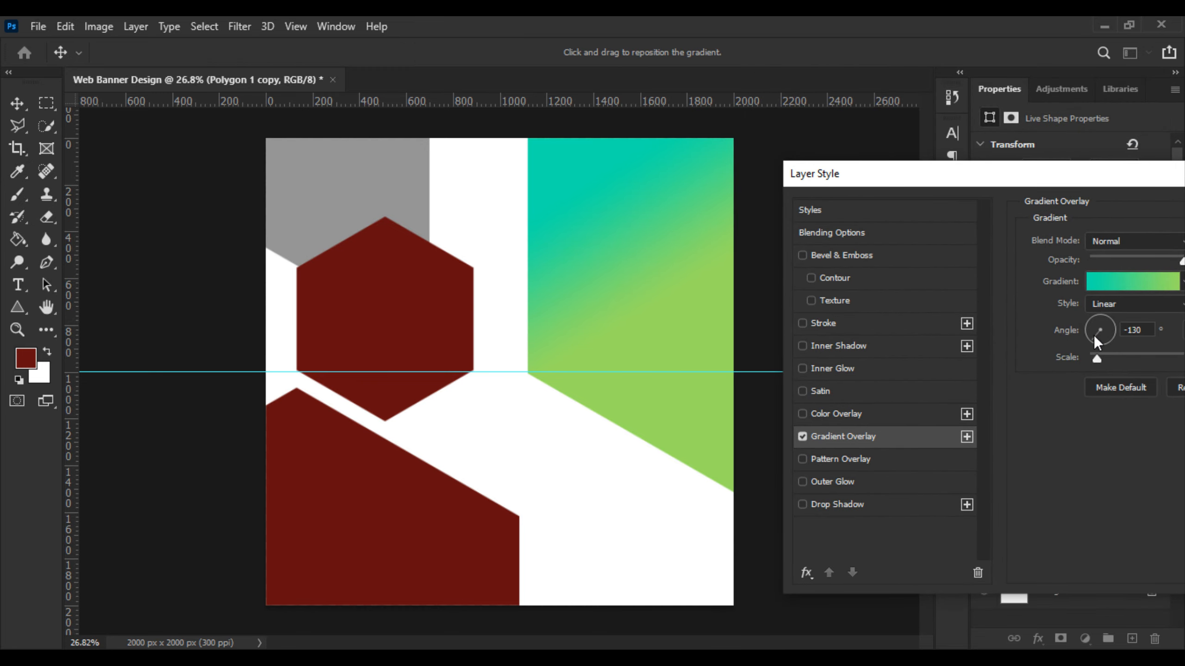
pyautogui.moveTo(1094, 335); pyautogui.dragTo(1088, 315)
pyautogui.moveTo(939, 171); pyautogui.dragTo(577, 149)
pyautogui.click(1029, 197)
pyautogui.scroll(-2, 468, 312)
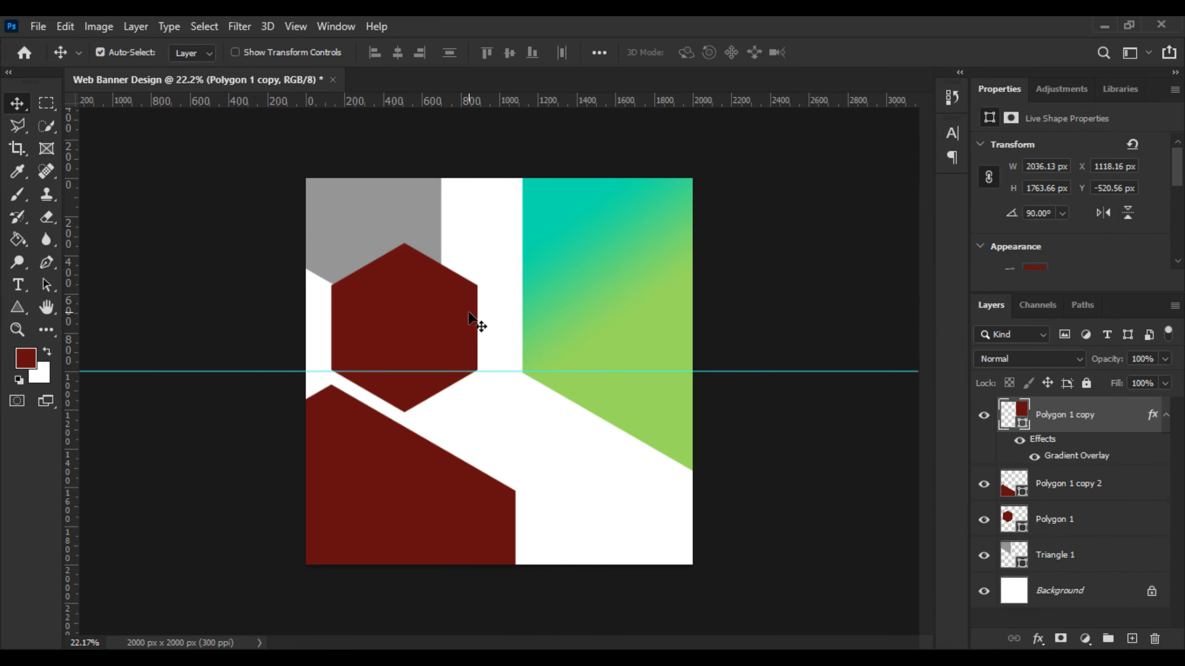
pyautogui.scroll(3, 513, 383)
pyautogui.scroll(-3, 536, 414)
pyautogui.scroll(1, 534, 412)
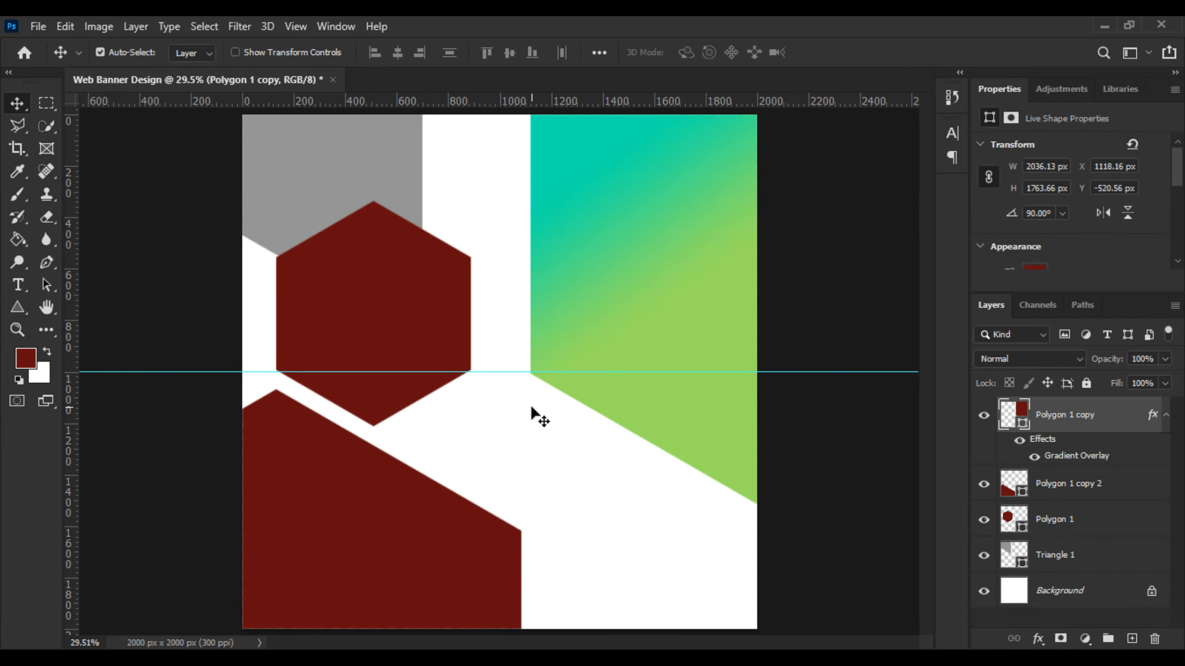
# - Add a Gradient Overlay to the large lower-left hexagon and open its gradient for editing
pyautogui.click(405, 506)
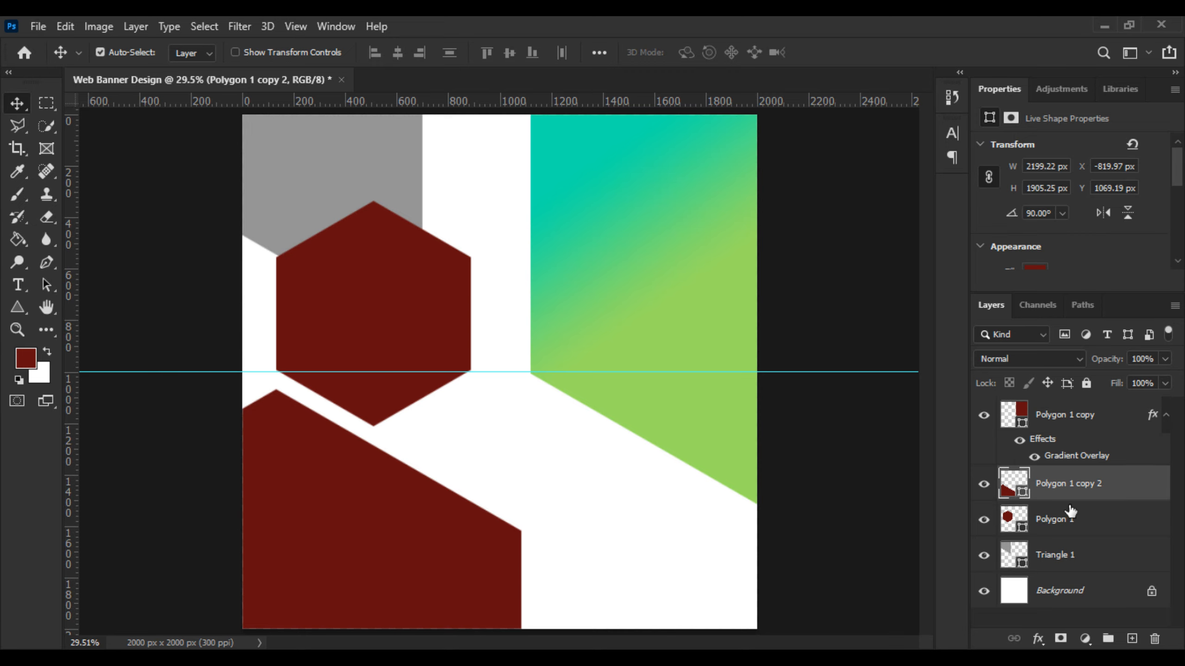
pyautogui.rightClick(1091, 497)
pyautogui.click(879, 34)
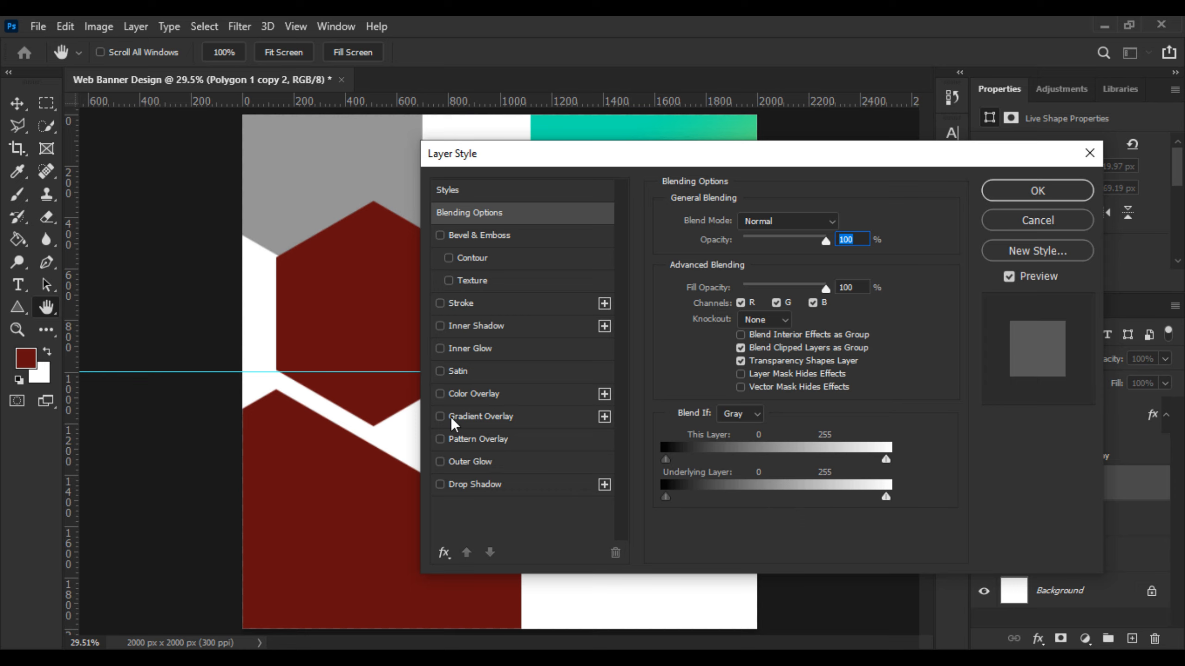
pyautogui.click(451, 417)
pyautogui.click(783, 258)
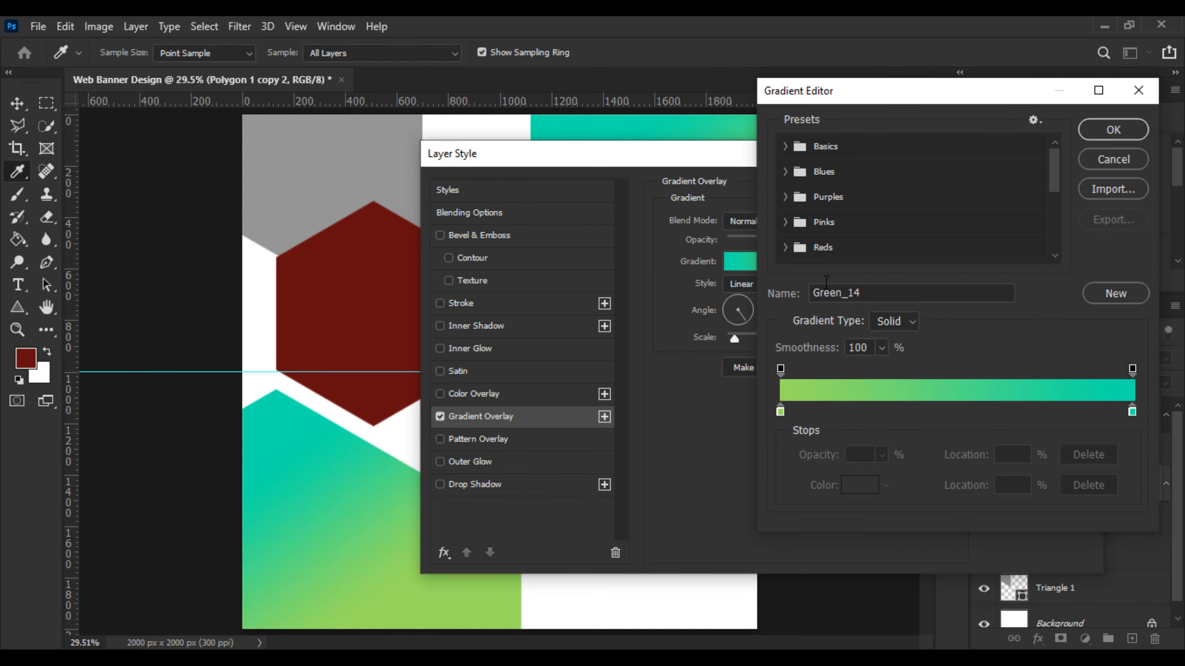
# - Look through the Cloud, Iridescent, Pastels and Neutrals gradient presets for a suitable fill
pyautogui.scroll(-5, 788, 241)
pyautogui.click(786, 176)
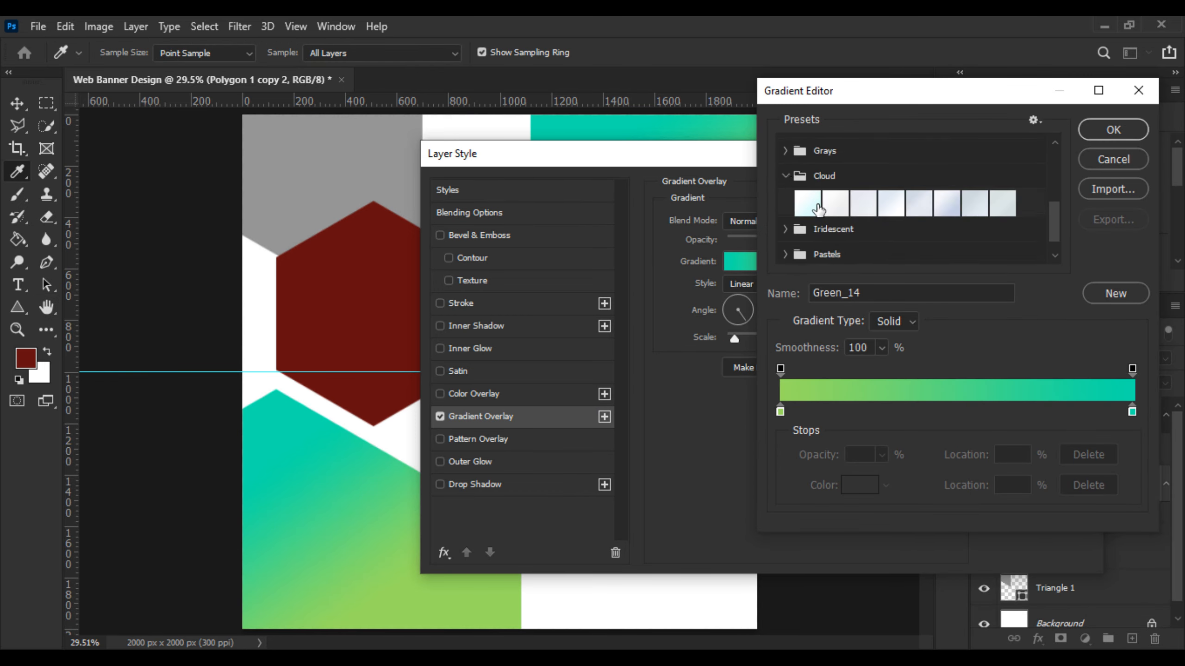
pyautogui.scroll(-1, 879, 225)
pyautogui.click(795, 205)
pyautogui.scroll(-3, 806, 224)
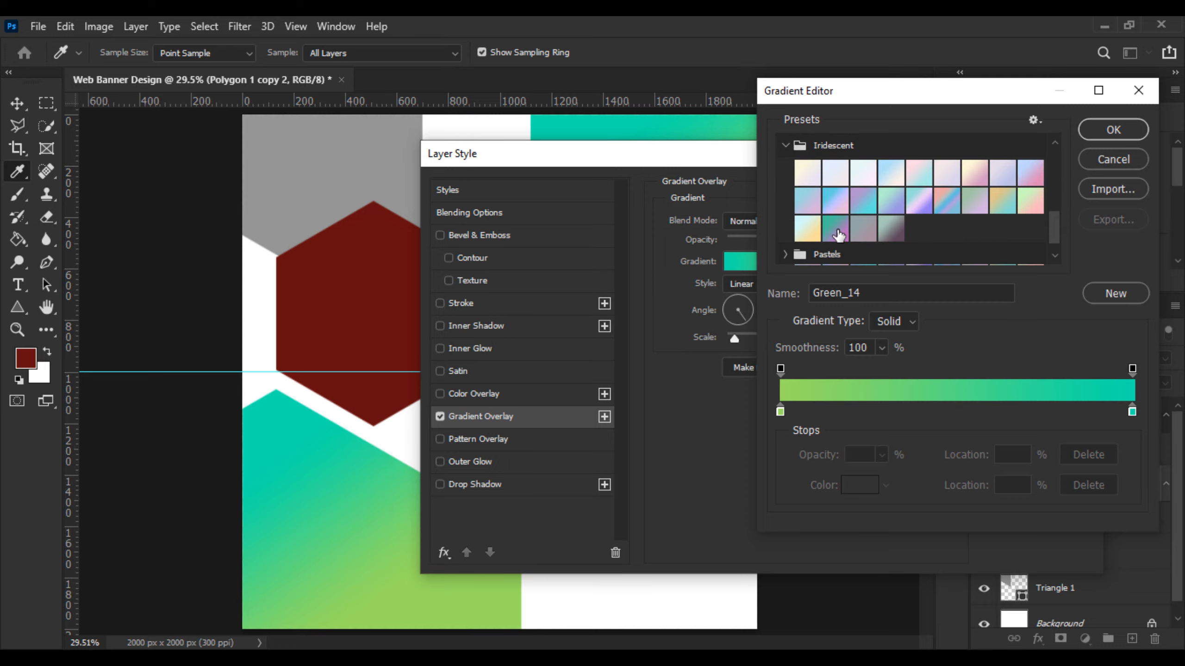
pyautogui.click(785, 252)
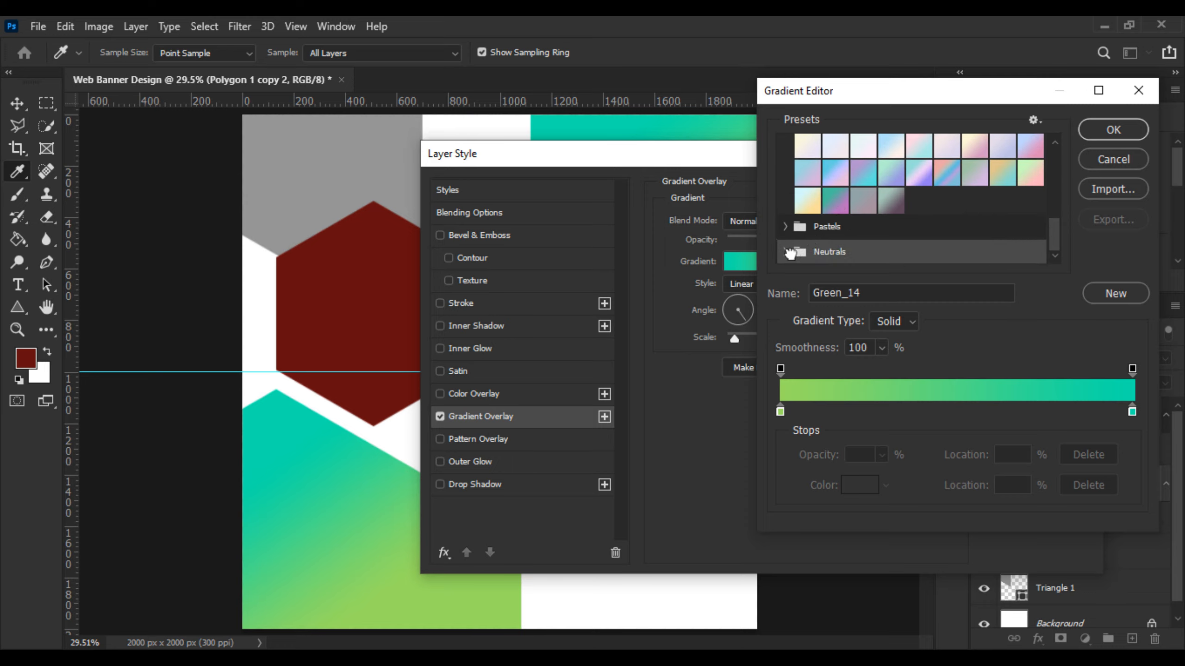
pyautogui.click(787, 253)
pyautogui.click(786, 198)
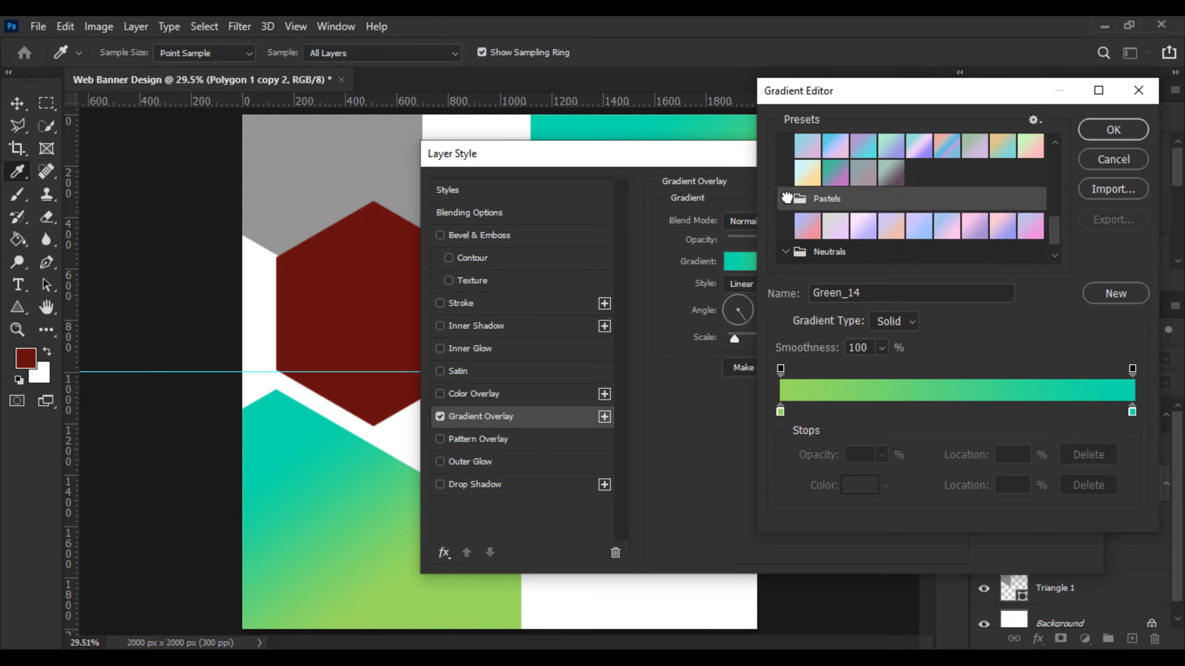
pyautogui.scroll(5, 813, 219)
pyautogui.click(784, 231)
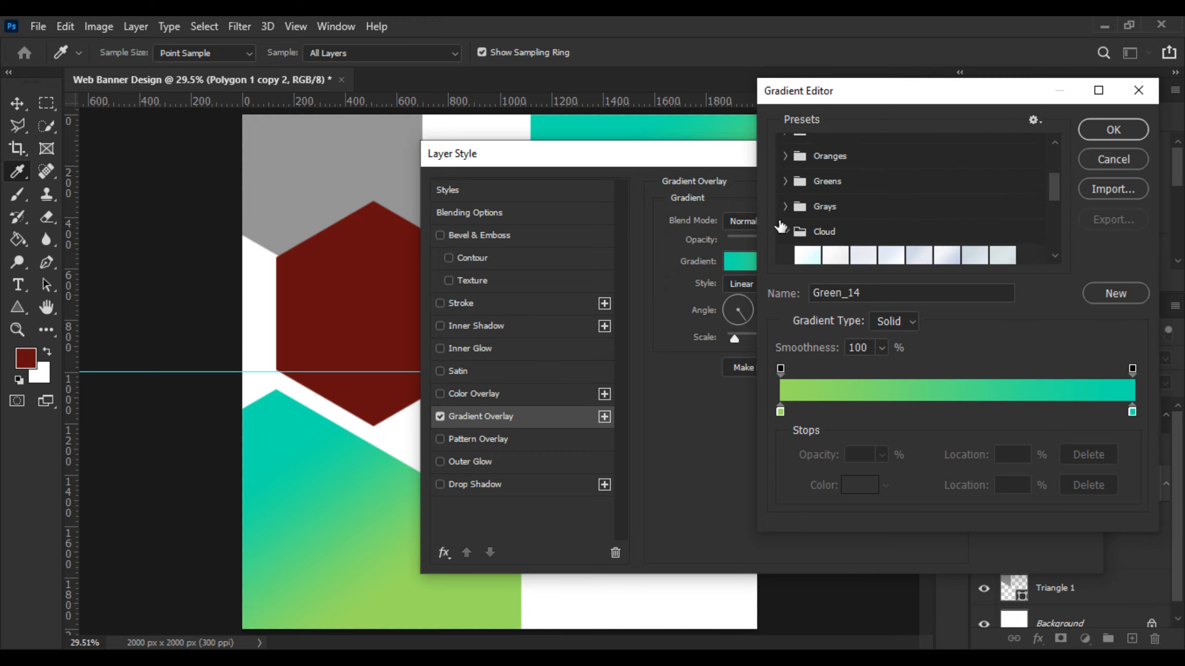
pyautogui.doubleClick(782, 212)
pyautogui.press('Return')
# - Set the lower-left hexagon's overlay gradient to the dark Gray_13 preset and apply the layer style
pyautogui.click(784, 206)
pyautogui.scroll(-3, 792, 205)
pyautogui.click(920, 210)
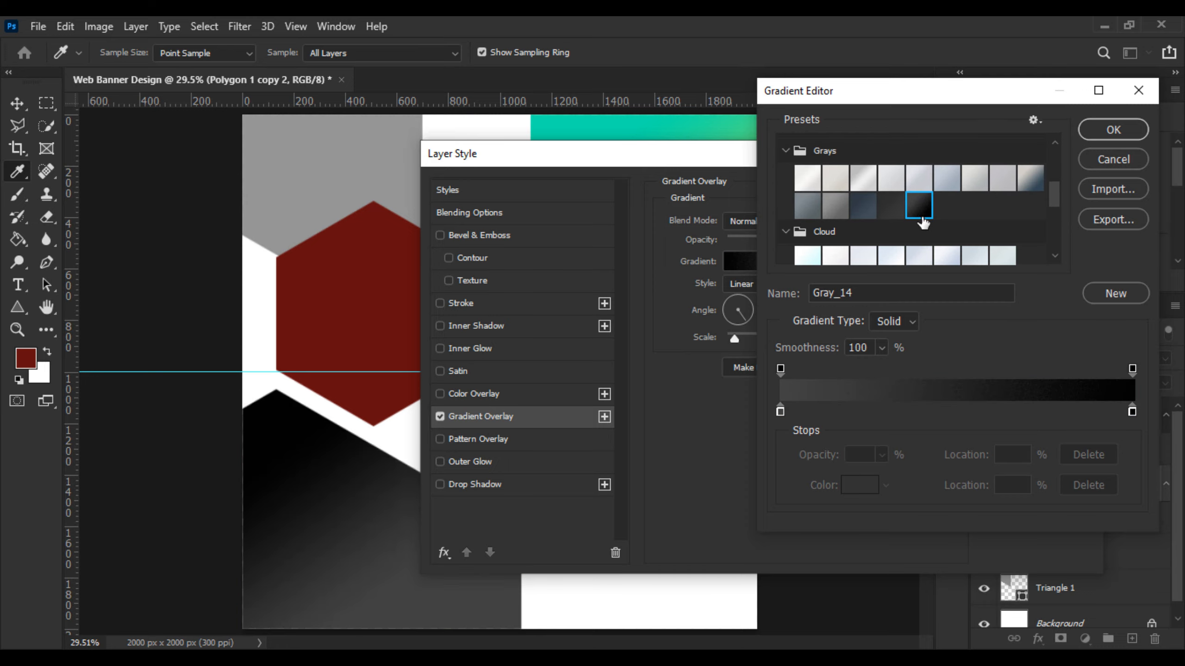
pyautogui.click(890, 208)
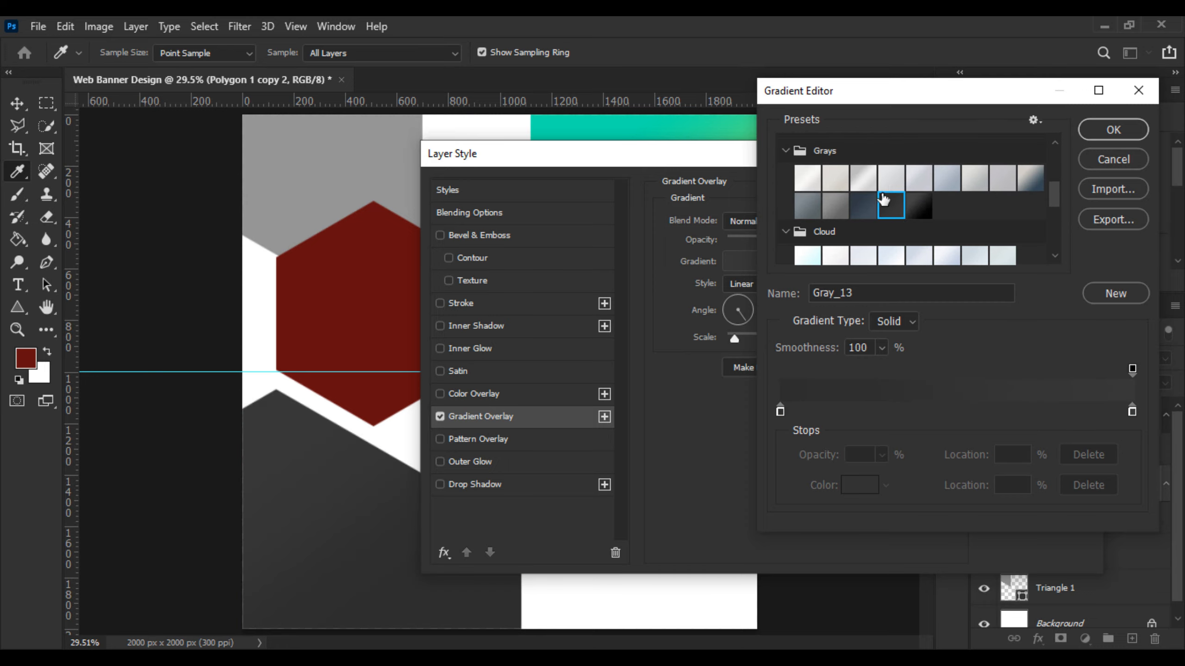
pyautogui.click(1110, 130)
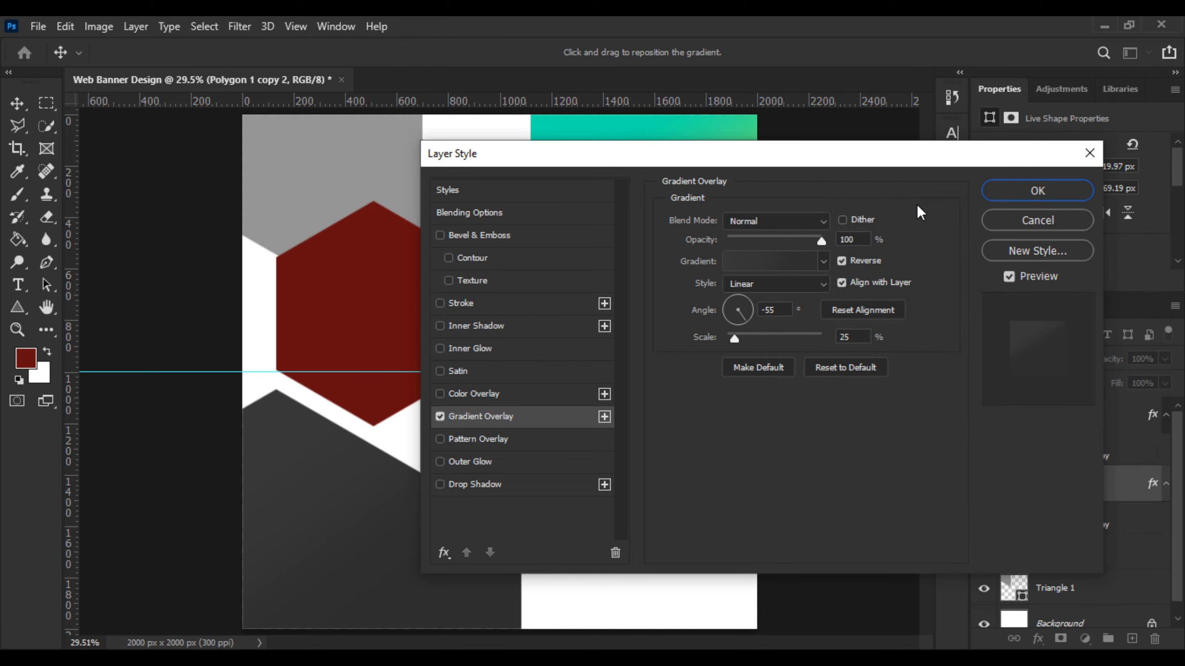
pyautogui.click(1008, 188)
pyautogui.scroll(-2, 447, 422)
pyautogui.scroll(2, 446, 420)
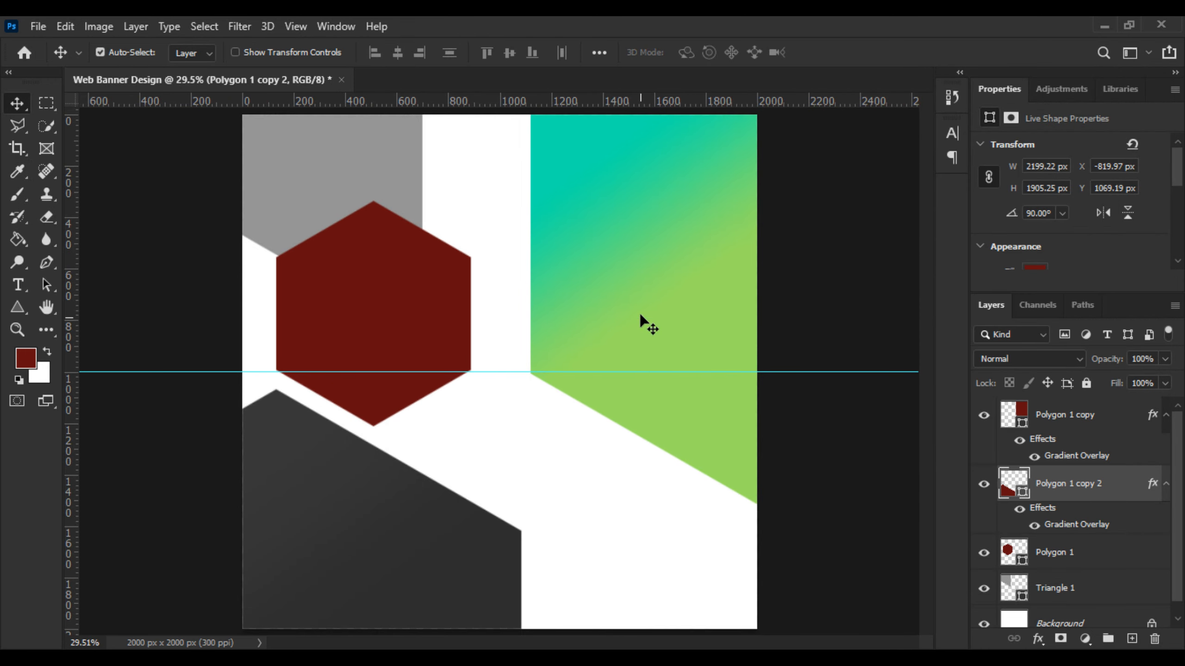
pyautogui.click(974, 415)
pyautogui.rightClick(1113, 414)
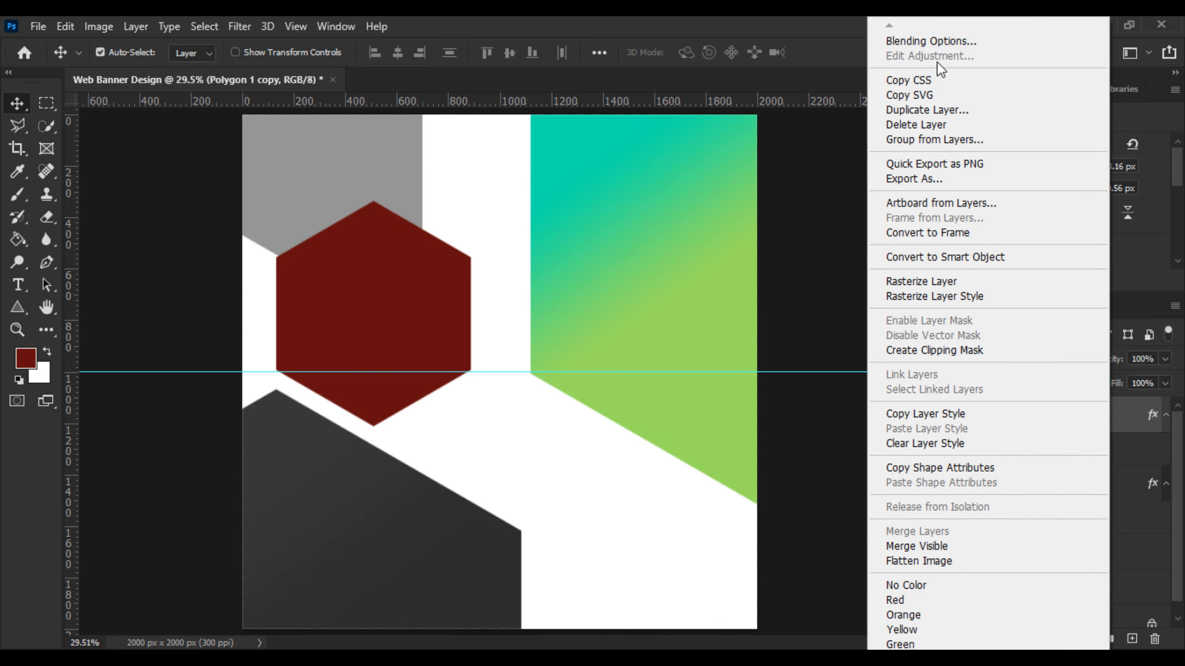
pyautogui.click(935, 42)
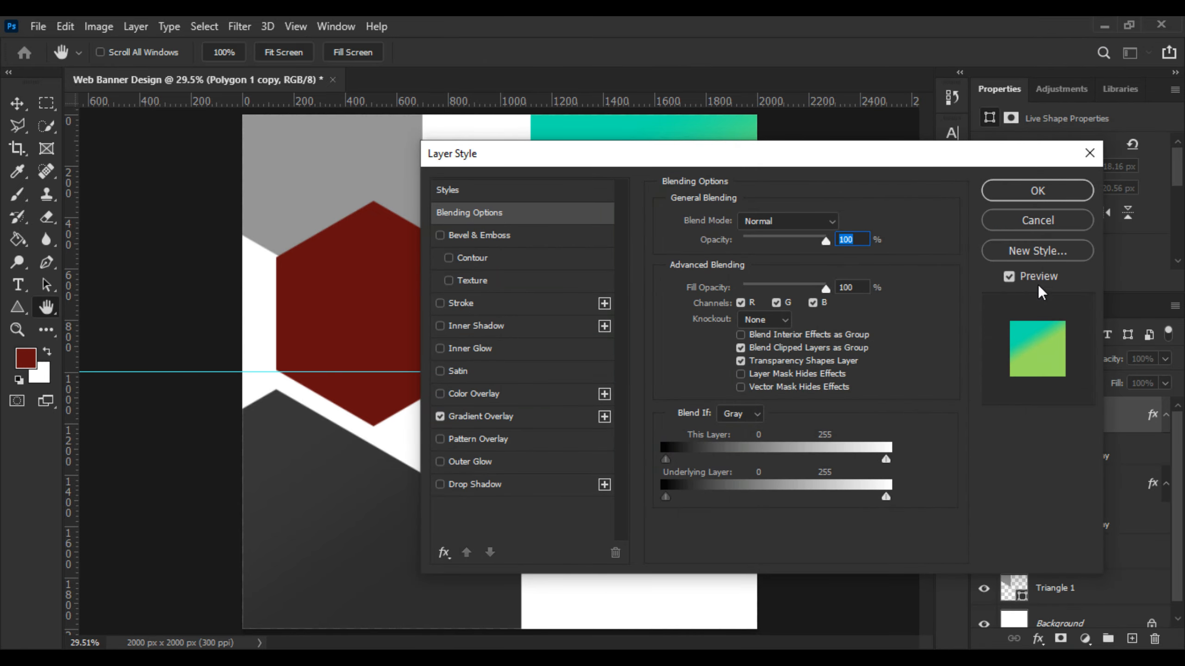
pyautogui.click(1038, 211)
# - Duplicate the large upper-right hexagon layer within the Web Banner Design document
pyautogui.rightClick(1113, 416)
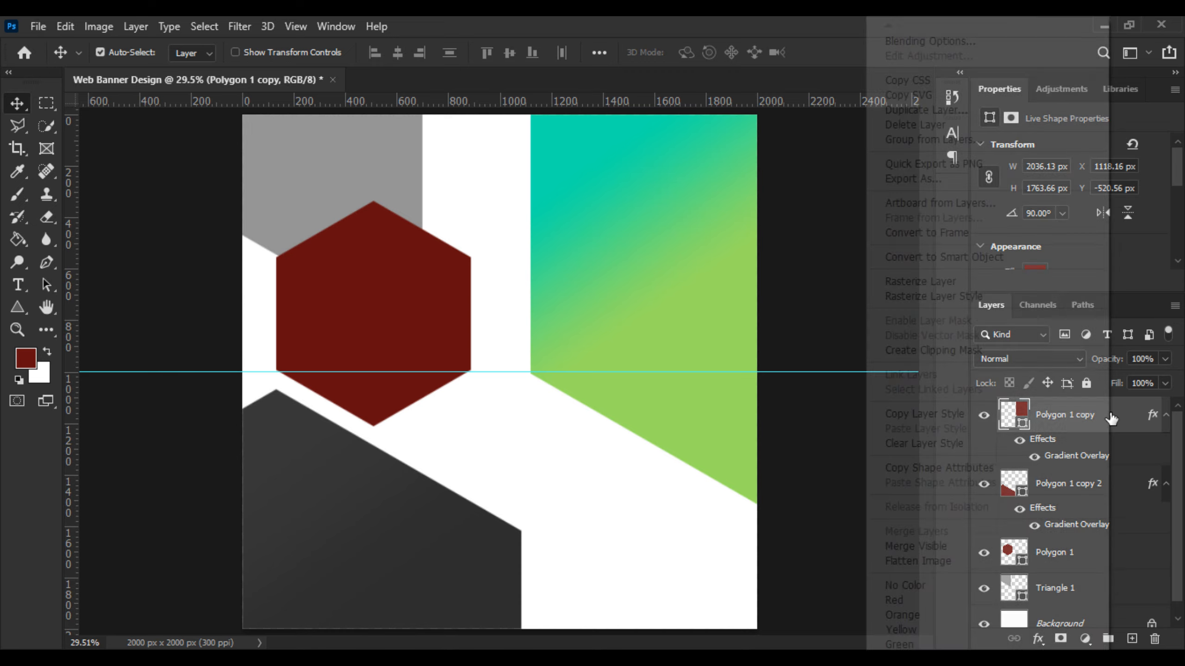
pyautogui.click(944, 113)
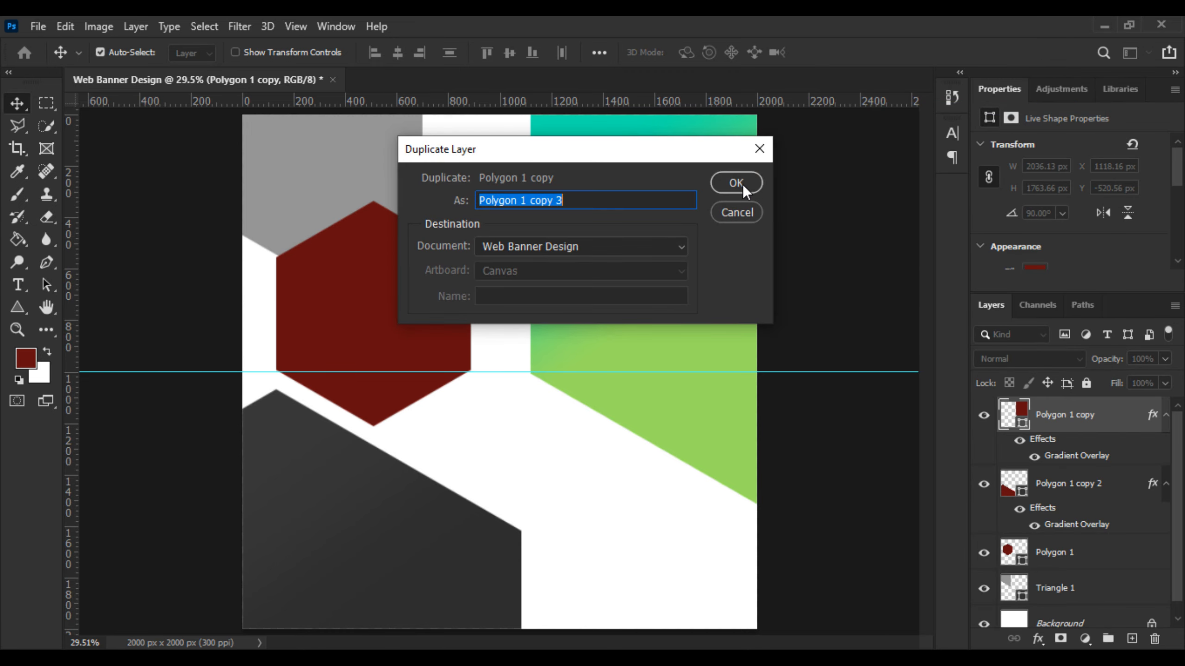
pyautogui.click(741, 182)
# - Hide the Gradient Overlay on the original upper-right hexagon and enlarge it from its center to about 127%
pyautogui.click(1043, 509)
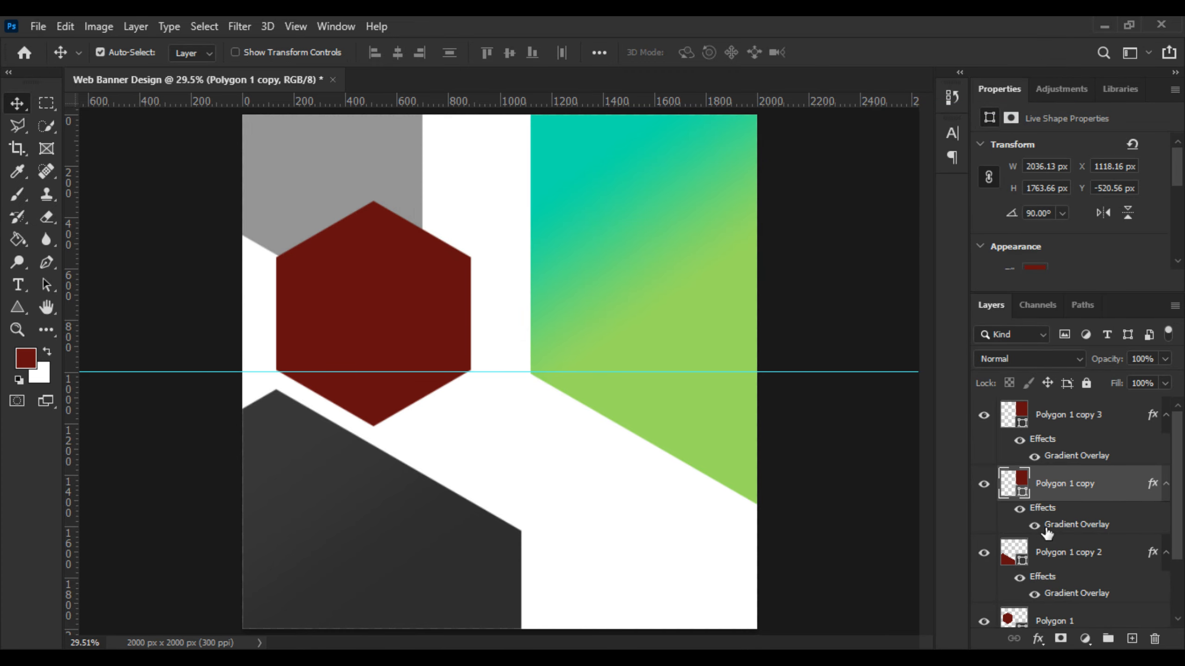
pyautogui.hotkey('ctrl', 't')
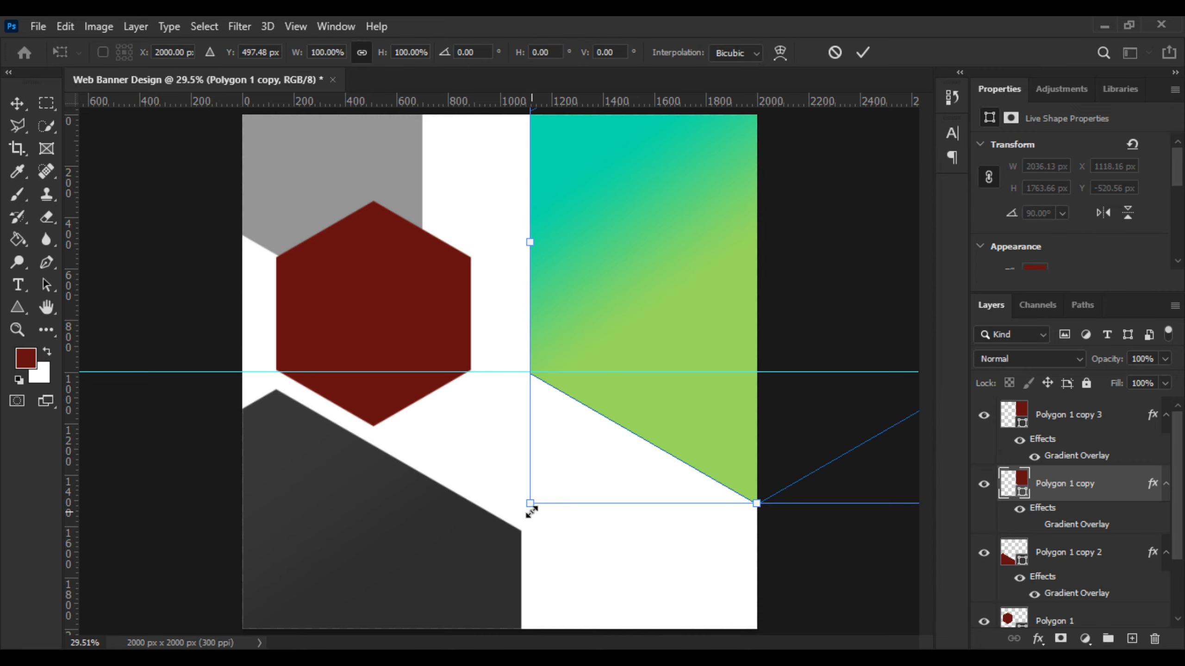
pyautogui.moveTo(530, 505); pyautogui.dragTo(465, 574)
pyautogui.moveTo(670, 502); pyautogui.dragTo(785, 488)
pyautogui.hotkey('ctrl', '-')
pyautogui.hotkey('ctrl', '-')
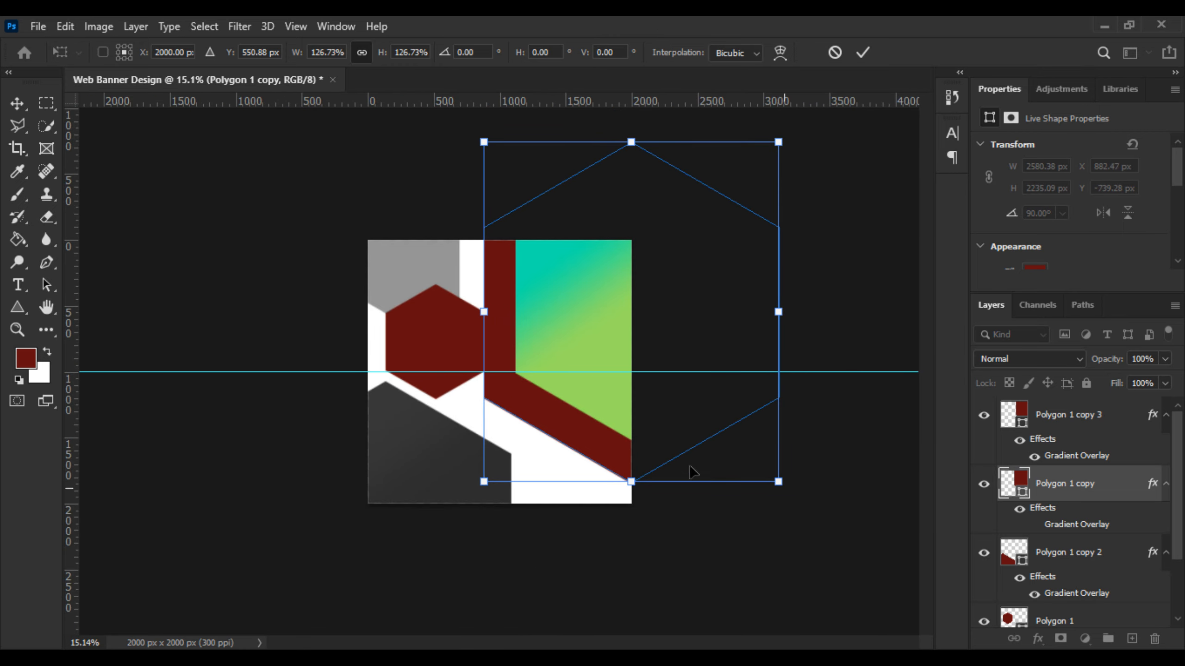
pyautogui.hotkey('ctrl', '+')
pyautogui.press('Return')
pyautogui.hotkey('ctrl', '-')
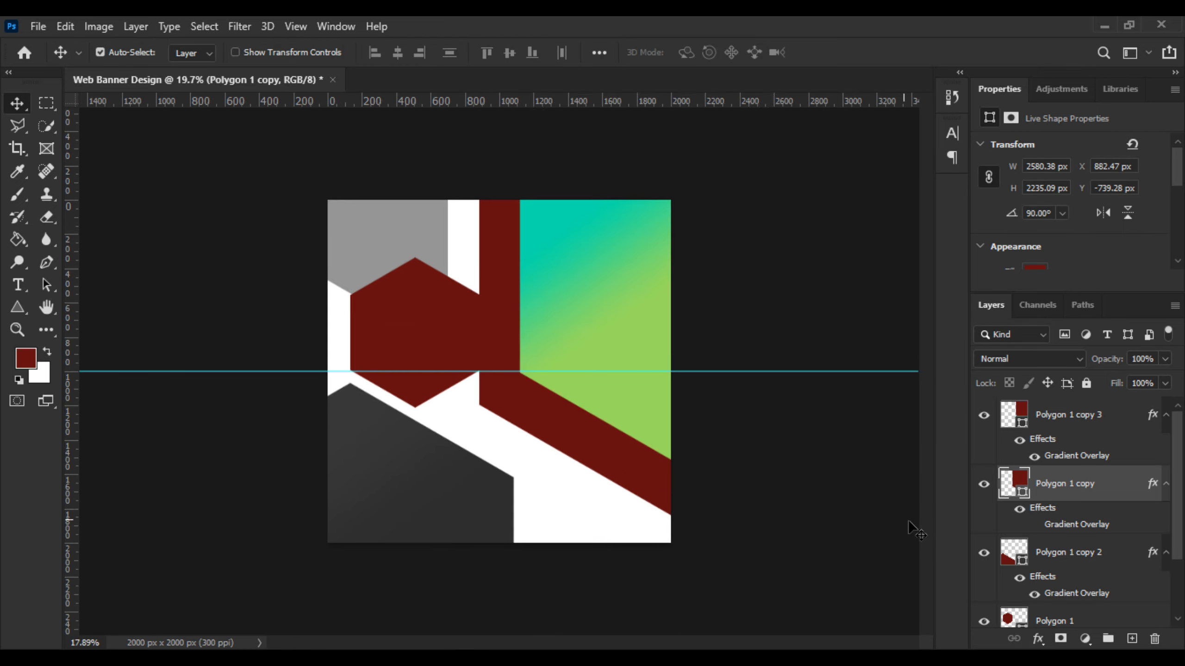
# - Move the enlarged hexagon's layer directly above the Background and shift the shape down to about Y -656 px
pyautogui.moveTo(1072, 578); pyautogui.dragTo(1078, 633)
pyautogui.scroll(-3, 1079, 589)
pyautogui.moveTo(1059, 413); pyautogui.dragTo(1068, 598)
pyautogui.scroll(-1, 501, 411)
pyautogui.scroll(2, 498, 405)
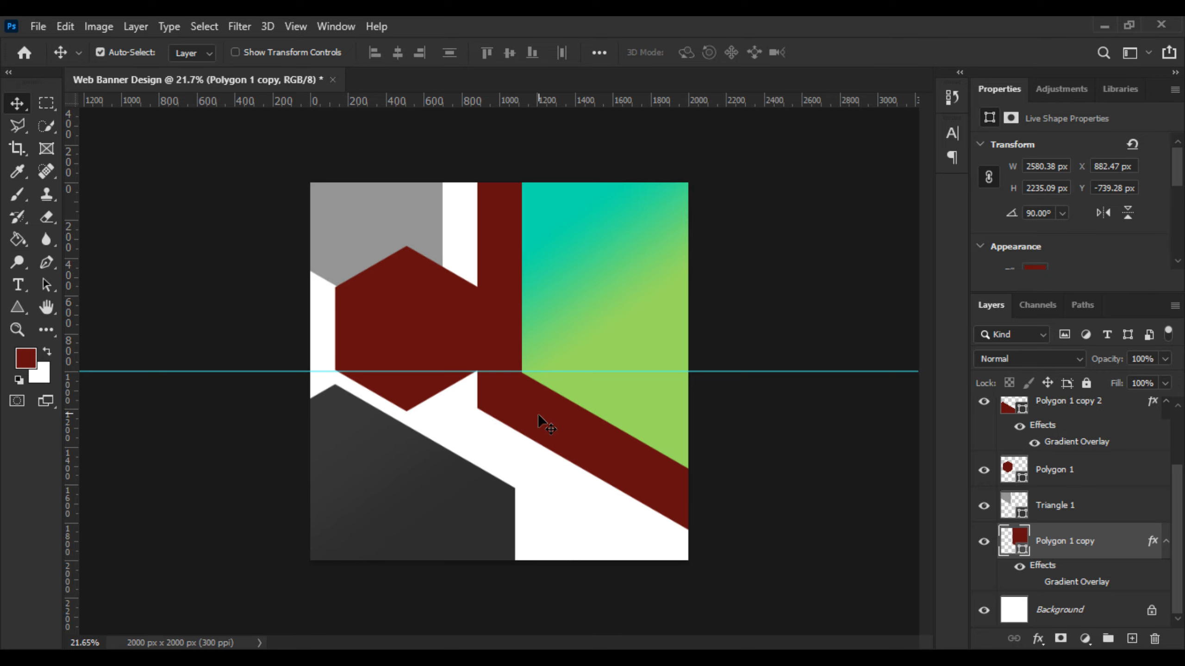
pyautogui.press('ctrl')
pyautogui.moveTo(538, 424); pyautogui.dragTo(539, 432)
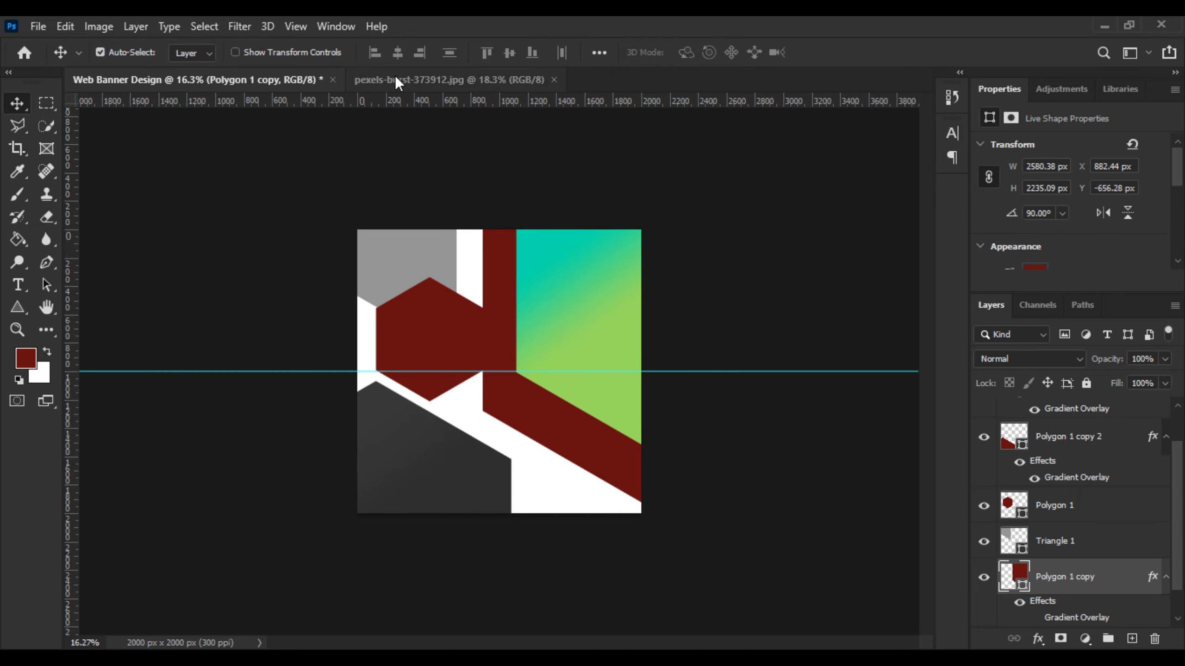
# - Bring the city photo from pexels-burst-373912.jpg into the Web Banner Design document, above the enlarged hexagon's layer
pyautogui.click(394, 79)
pyautogui.scroll(-2, 533, 275)
pyautogui.click(1155, 412)
pyautogui.moveTo(583, 294); pyautogui.dragTo(608, 415)
pyautogui.scroll(-2, 679, 430)
# - Scale the city photo to about 2886 × 1924 px and position it over the enlarged hexagon
pyautogui.hotkey('ctrl', 't')
pyautogui.scroll(-2, 732, 448)
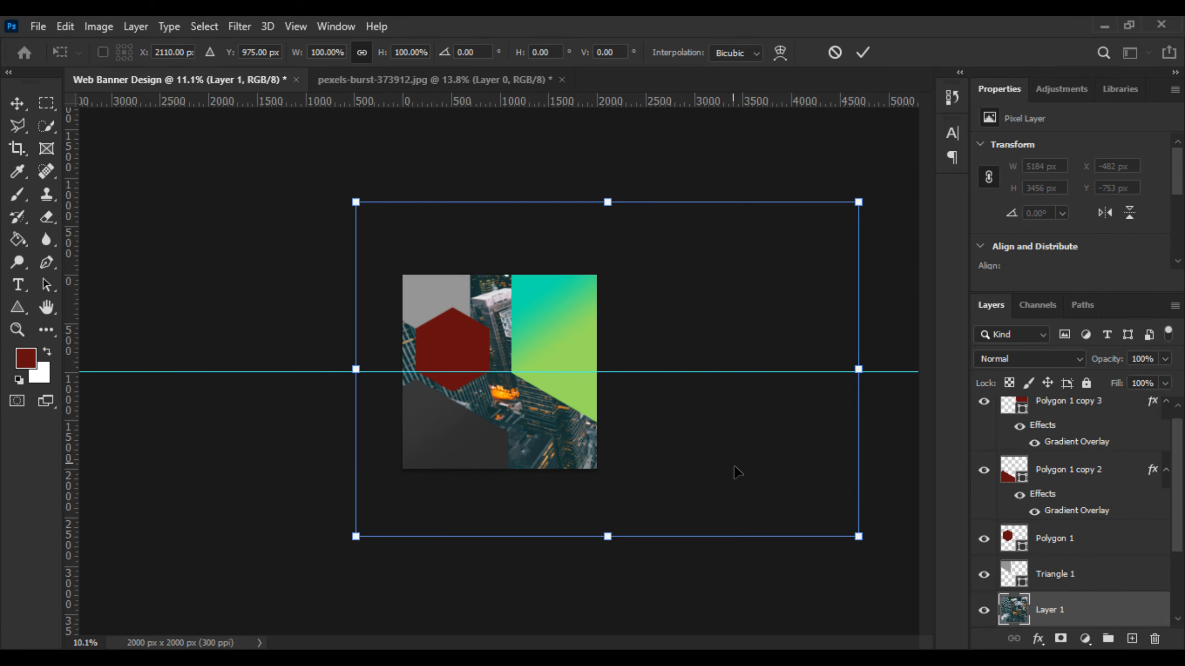
pyautogui.moveTo(774, 358); pyautogui.dragTo(633, 367)
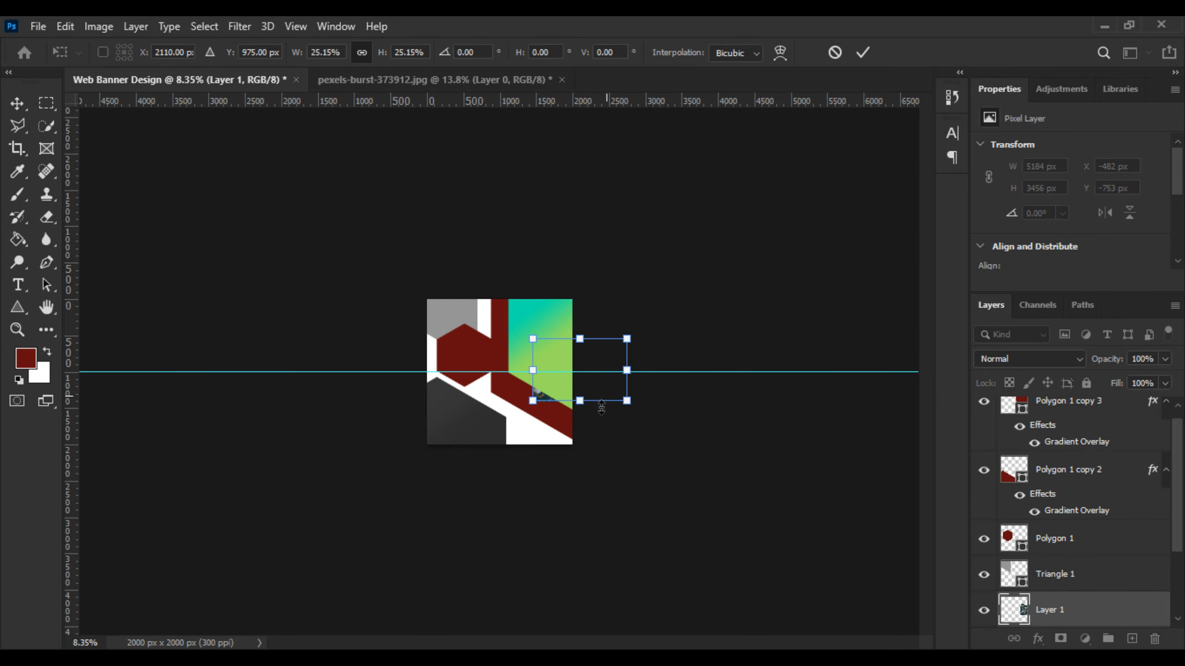
pyautogui.scroll(3, 608, 409)
pyautogui.moveTo(610, 410); pyautogui.dragTo(620, 508)
pyautogui.moveTo(571, 311); pyautogui.dragTo(567, 228)
pyautogui.press('Return')
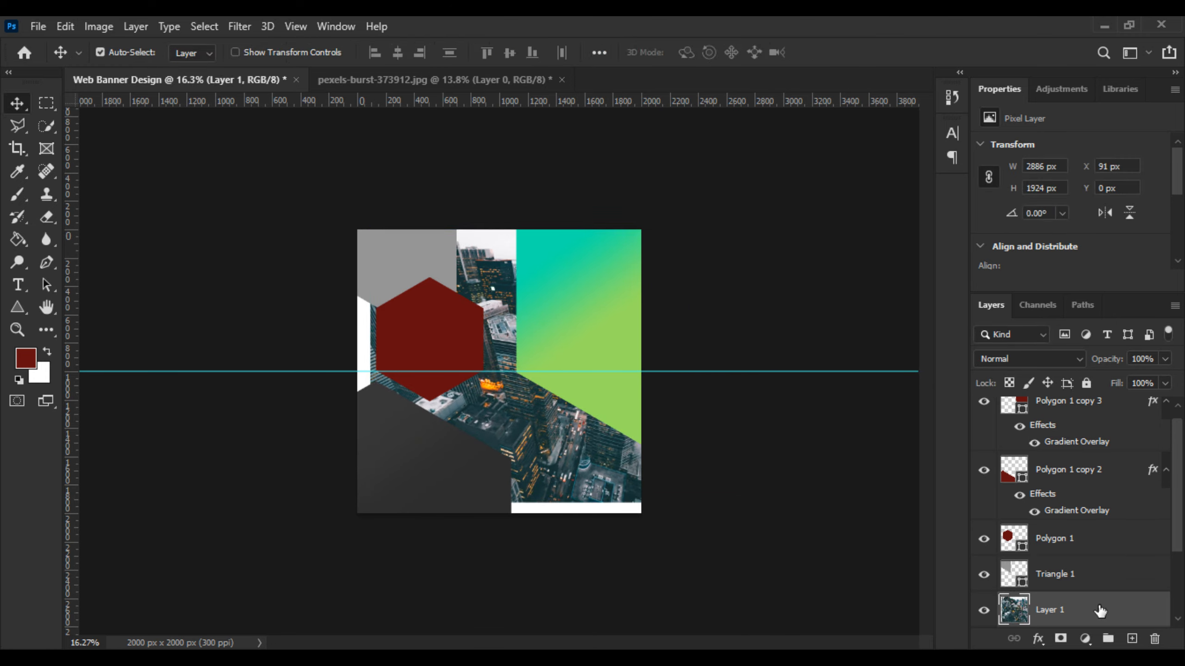
# - Clip the city photo to the enlarged hexagon layer with a clipping mask
pyautogui.scroll(-3, 1095, 607)
pyautogui.rightClick(1100, 510)
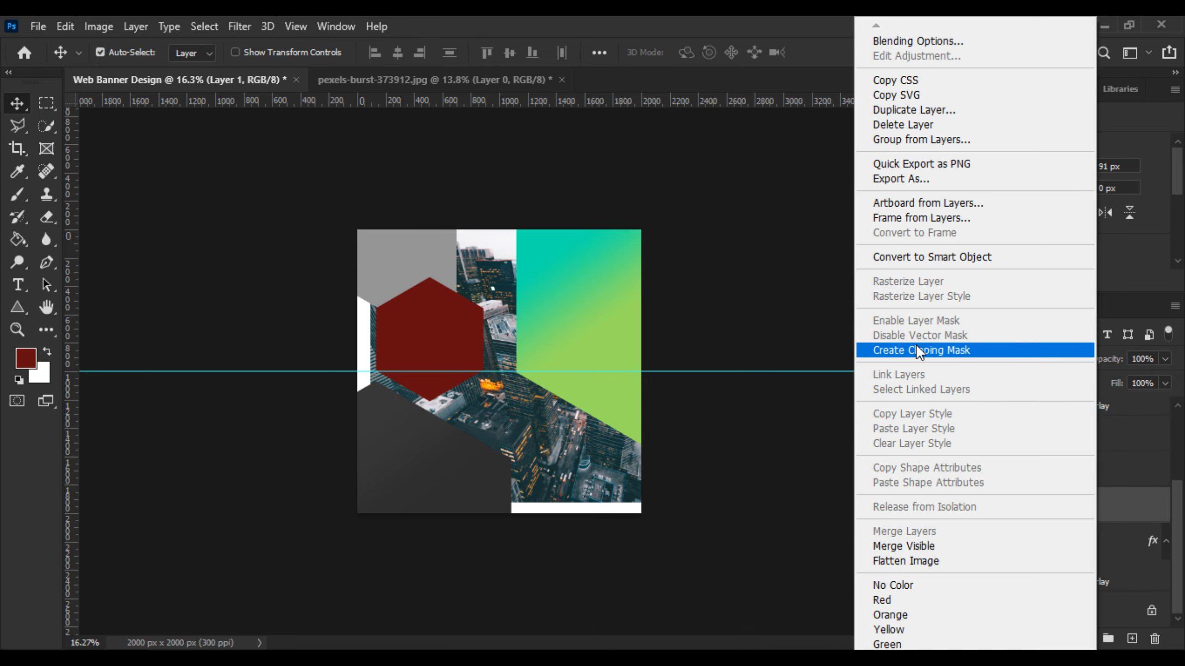
pyautogui.click(918, 348)
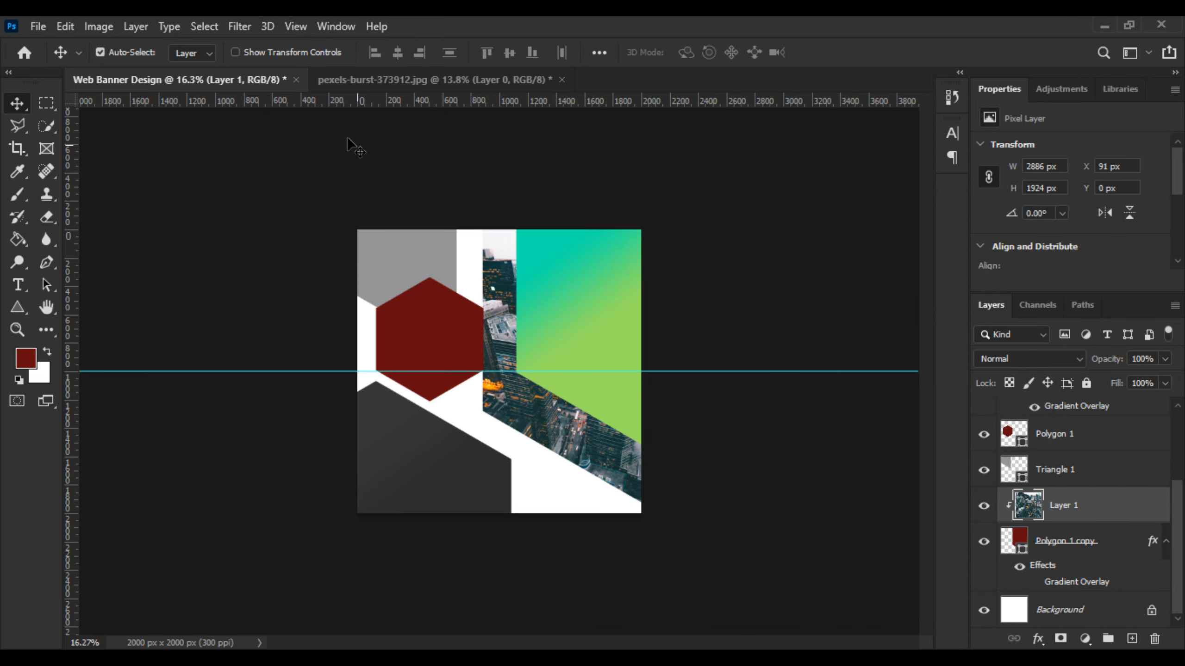
# - Apply a Black & White adjustment to the city photo with Reds at -79% and Yellows at 25%
pyautogui.click(93, 29)
pyautogui.moveTo(191, 74)
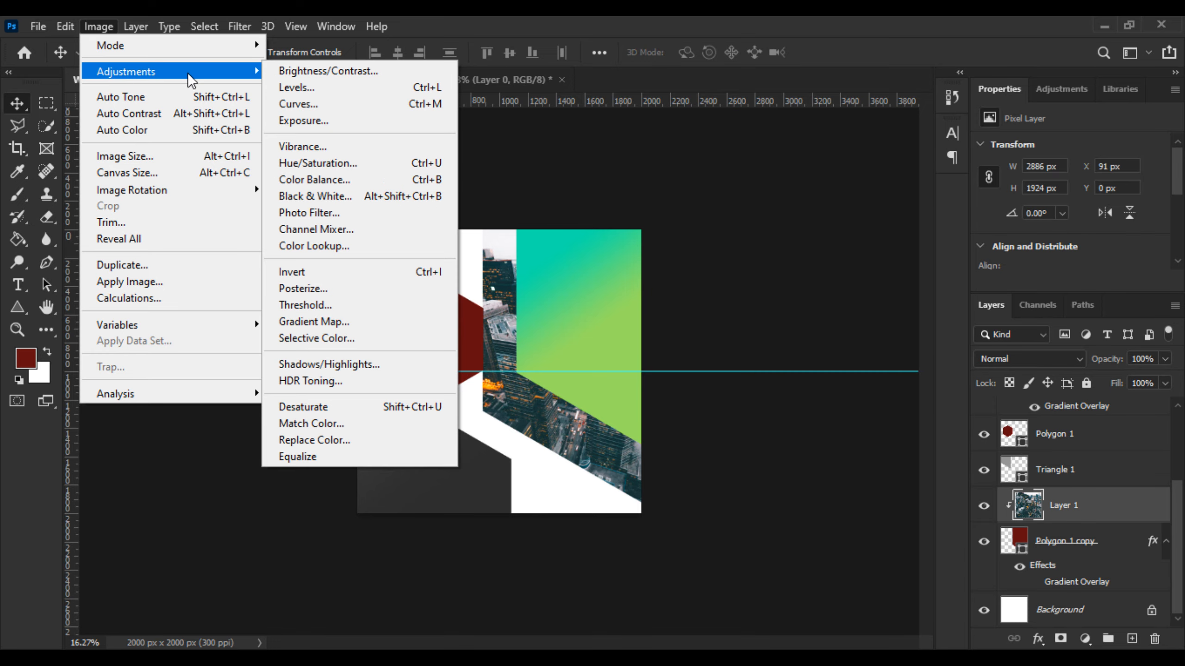
pyautogui.click(315, 196)
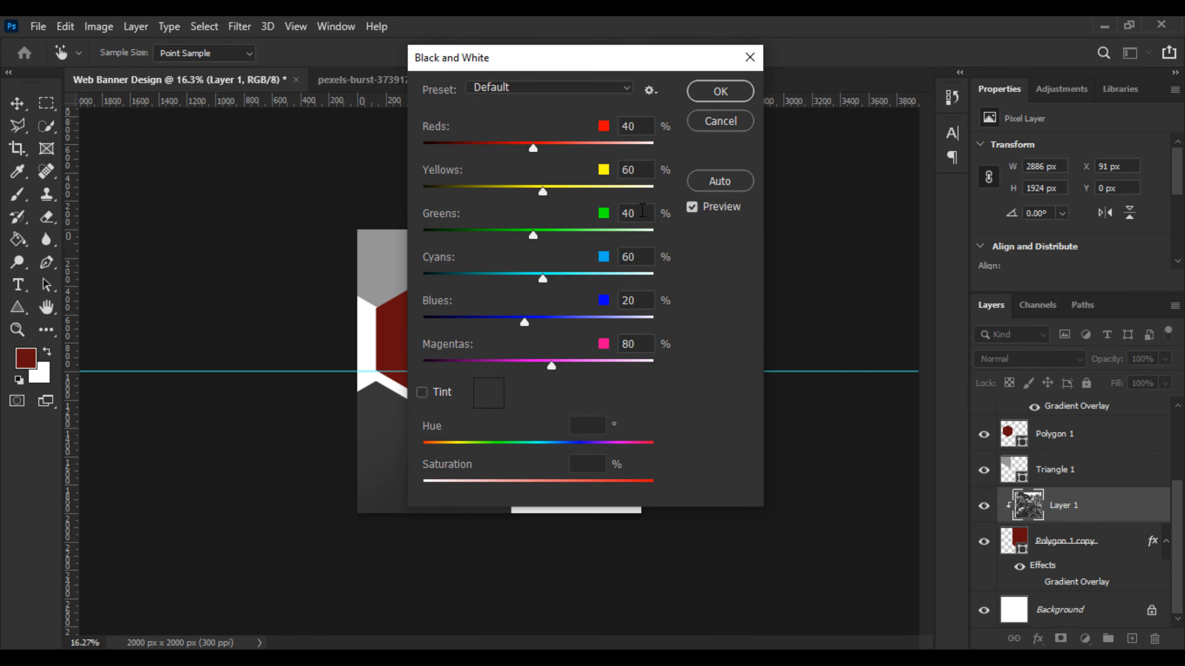
pyautogui.moveTo(605, 70); pyautogui.dragTo(927, 131)
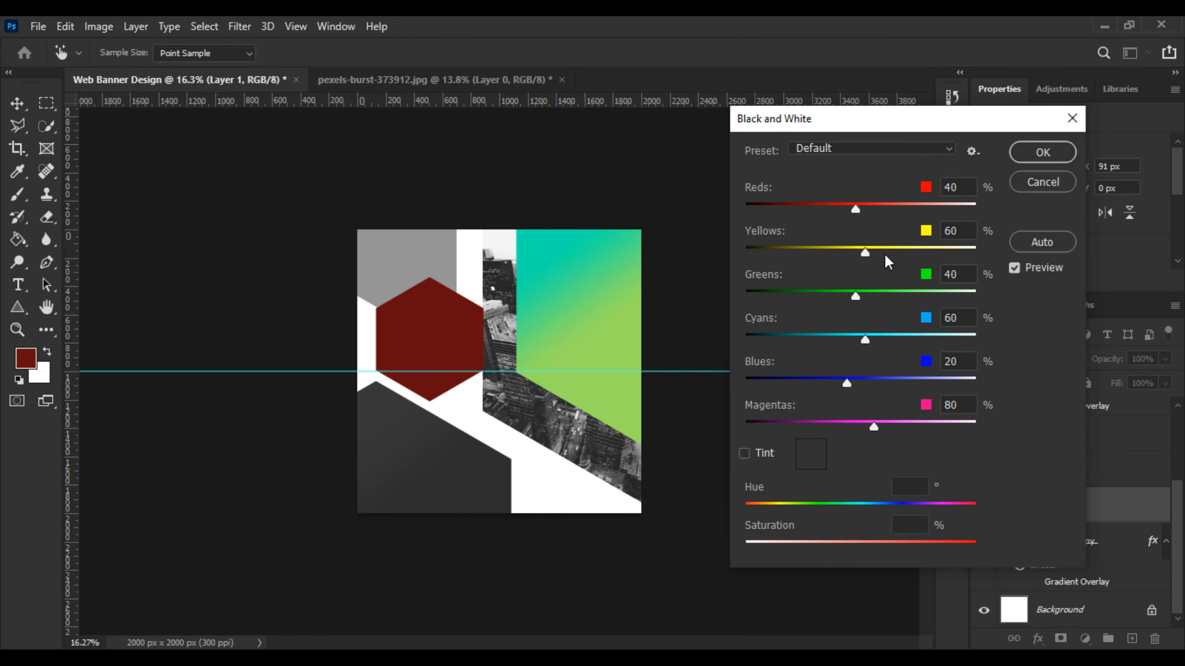
pyautogui.moveTo(856, 211); pyautogui.dragTo(802, 208)
pyautogui.moveTo(861, 253); pyautogui.dragTo(852, 254)
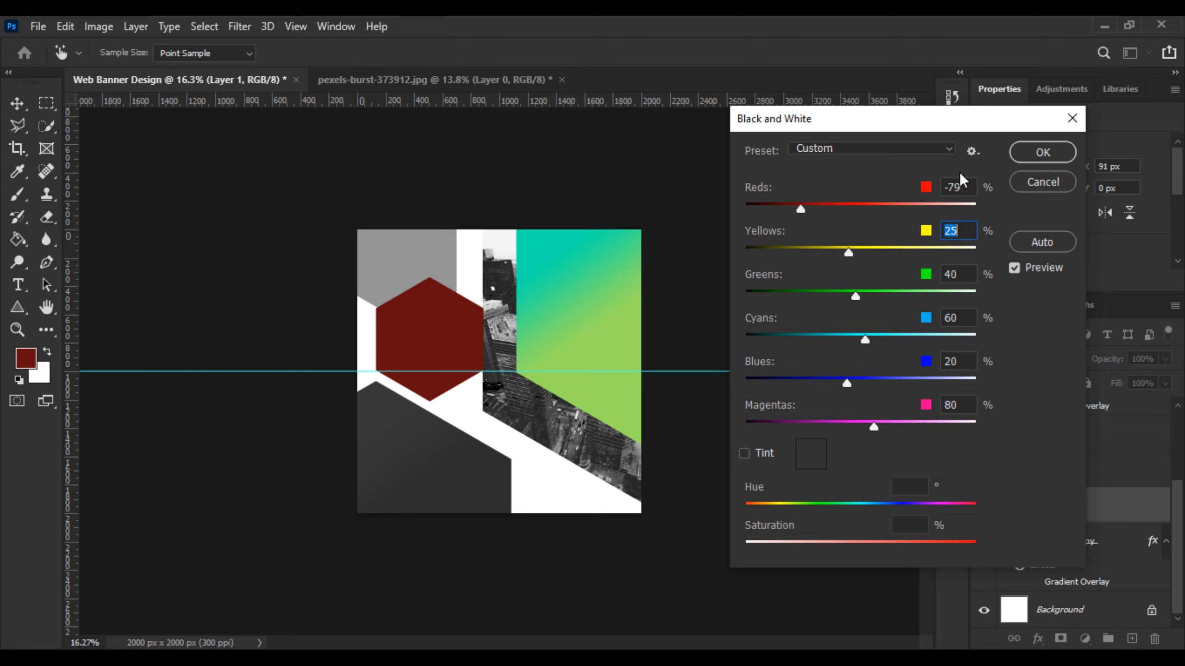
pyautogui.click(1026, 154)
pyautogui.scroll(3, 596, 405)
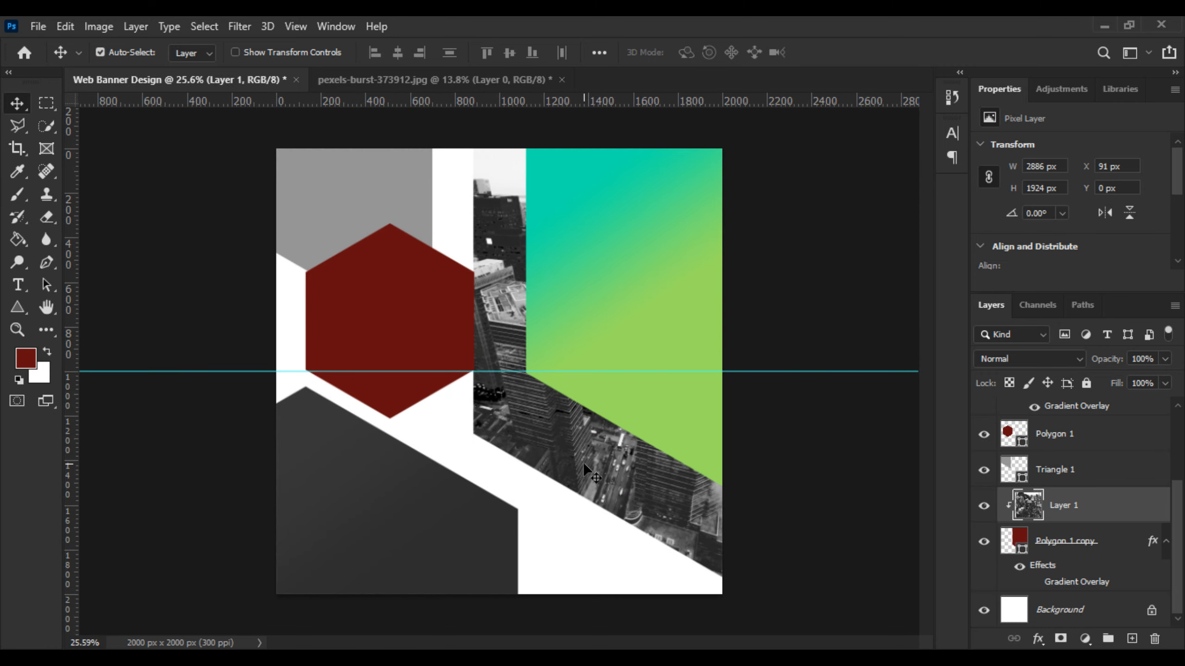
# - Scale the city photo and its hexagon together so the hexagon measures about 2698 × 2337 px
pyautogui.click(1050, 542)
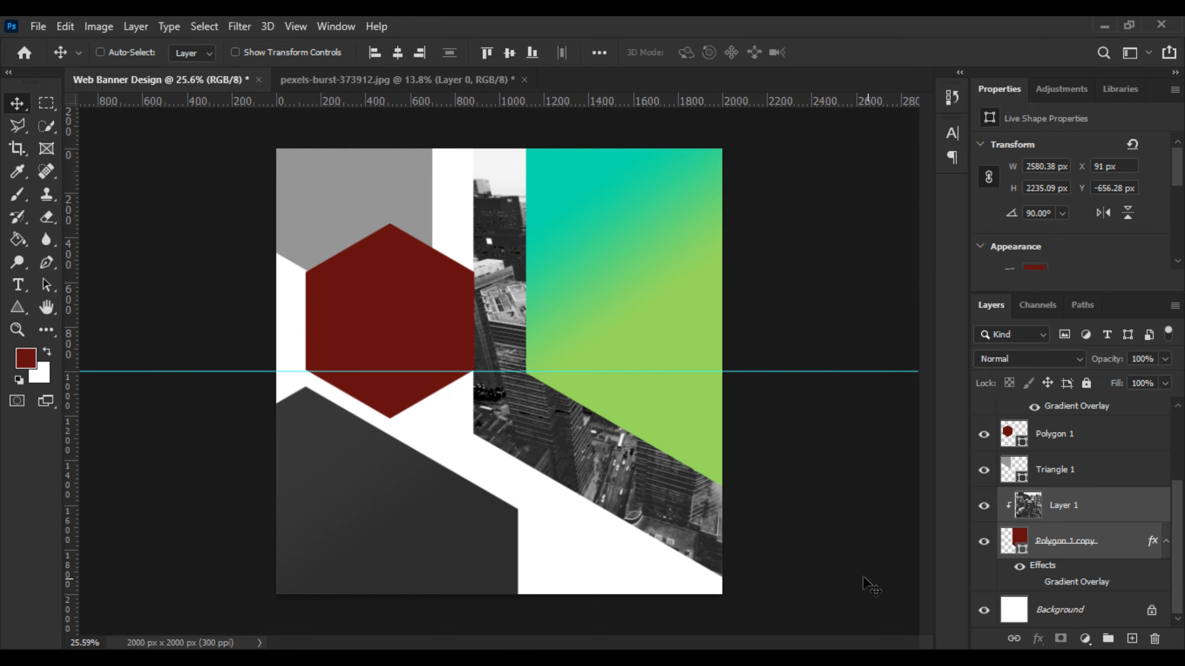
pyautogui.hotkey('ctrl', 't')
pyautogui.hotkey('ctrl', '-')
pyautogui.moveTo(766, 488); pyautogui.dragTo(774, 495)
pyautogui.press('Return')
pyautogui.hotkey('ctrl', '0')
pyautogui.scroll(4, 765, 504)
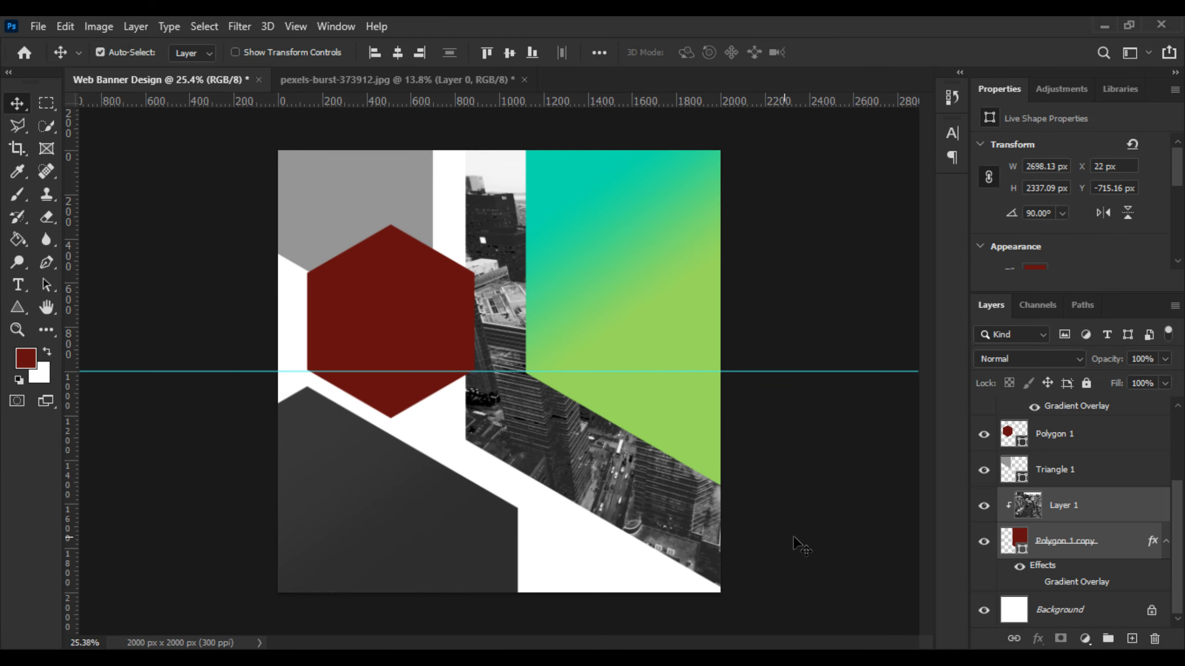
pyautogui.click(787, 538)
pyautogui.scroll(2, 783, 539)
pyautogui.scroll(-1, 772, 567)
pyautogui.scroll(-1, 772, 567)
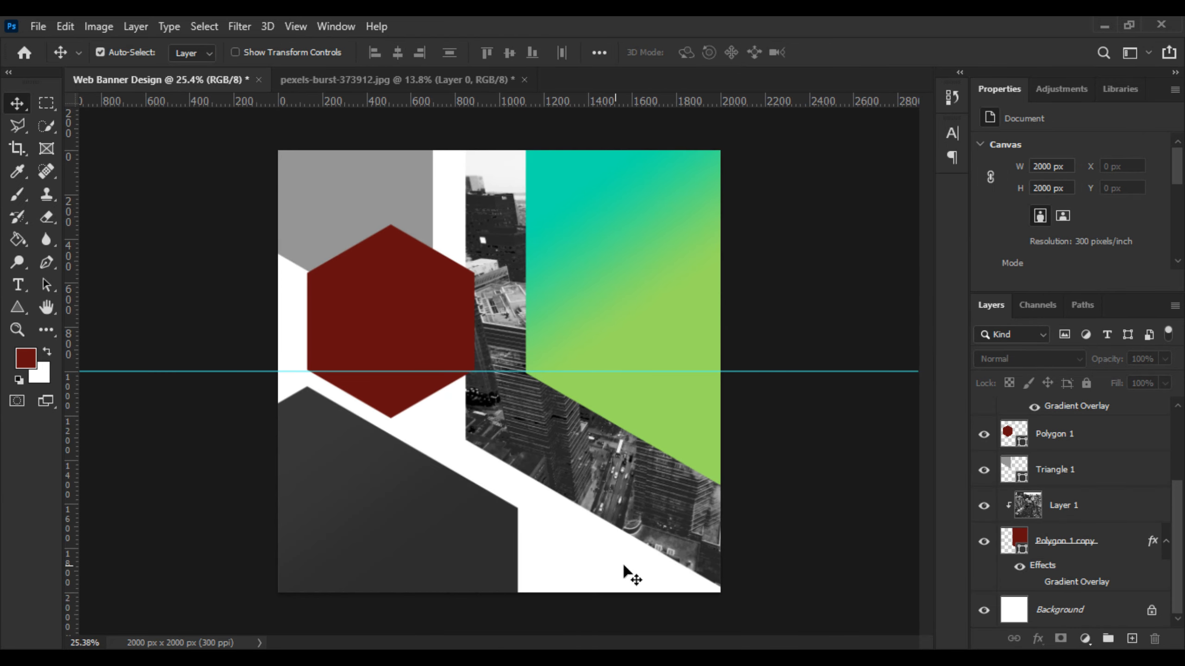
pyautogui.click(1086, 505)
pyautogui.click(1077, 541)
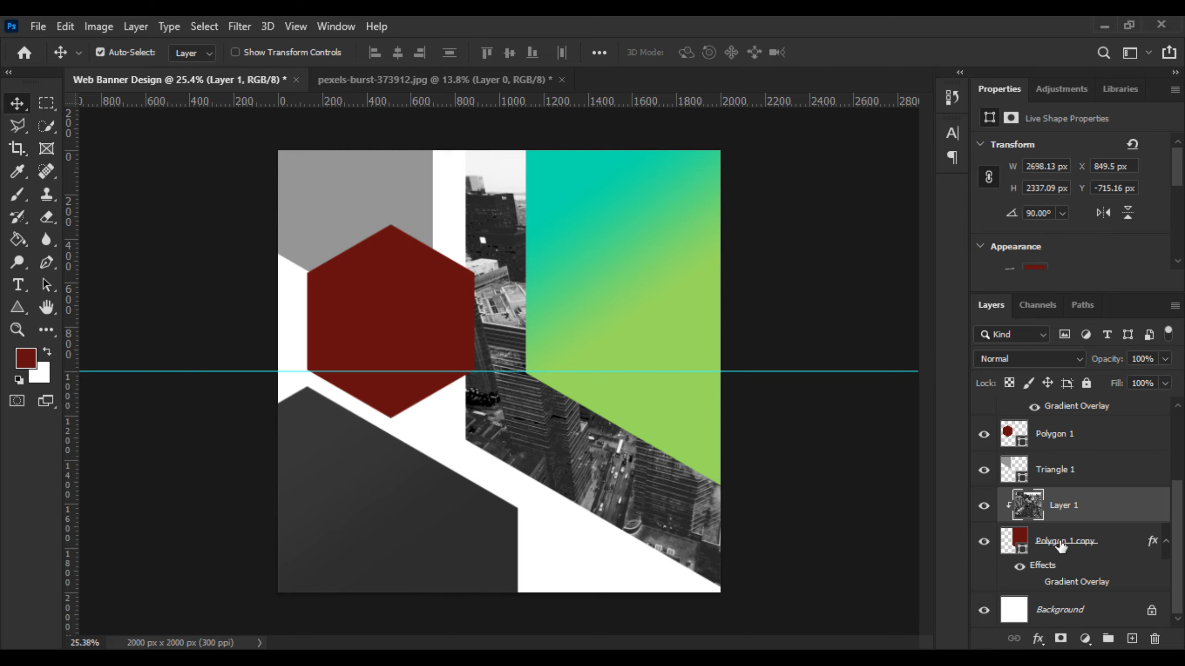
pyautogui.click(1086, 505)
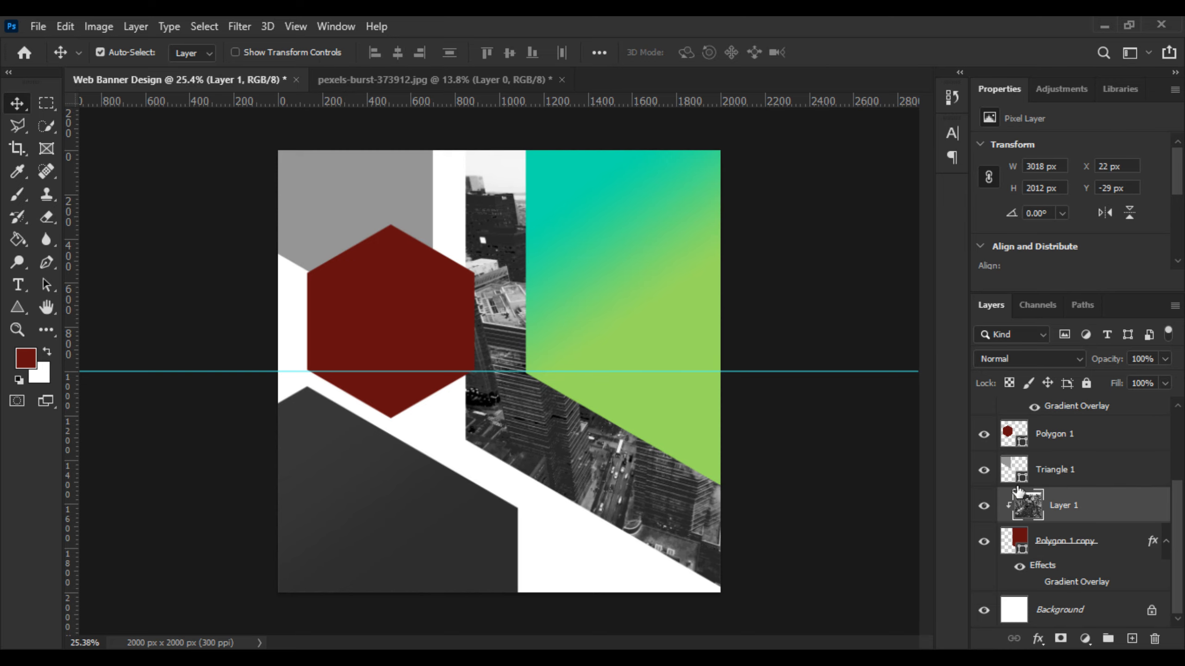
pyautogui.scroll(-1, 525, 425)
pyautogui.scroll(2, 525, 424)
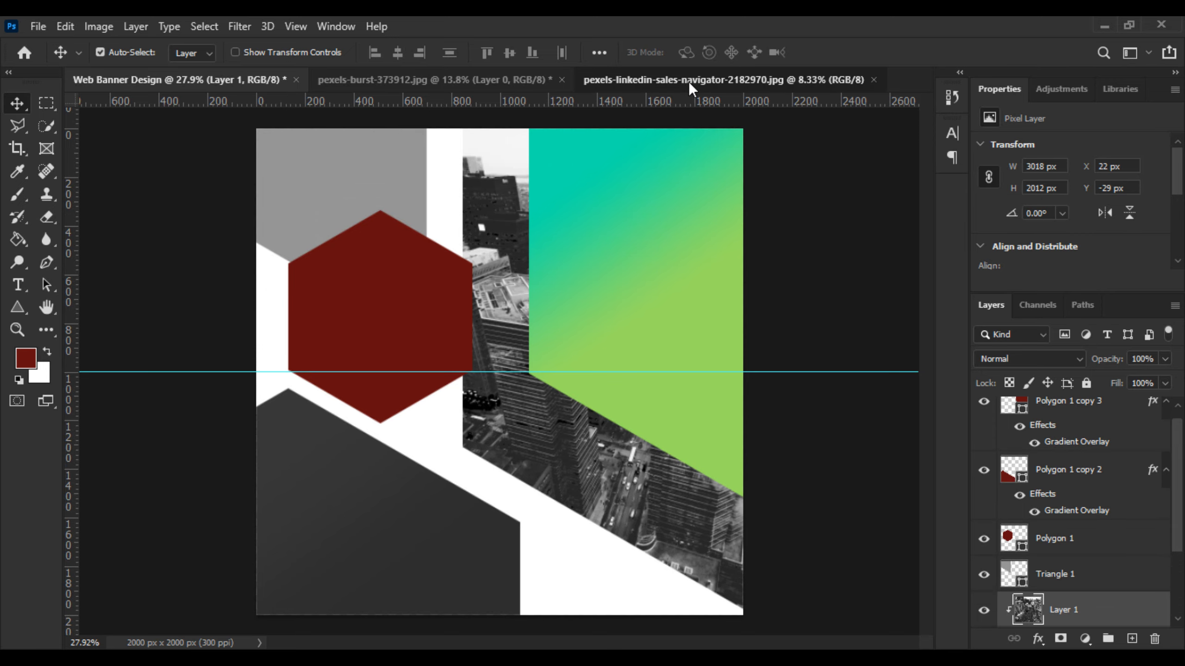
# - Bring the portrait from pexels-linkedin-sales-navigator-2182970.jpg into the banner and scale it to about 1142 × 1713 px
pyautogui.click(689, 82)
pyautogui.moveTo(483, 220); pyautogui.dragTo(364, 352)
pyautogui.scroll(-2, 367, 352)
pyautogui.hotkey('ctrl', 't')
pyautogui.scroll(-5, 501, 401)
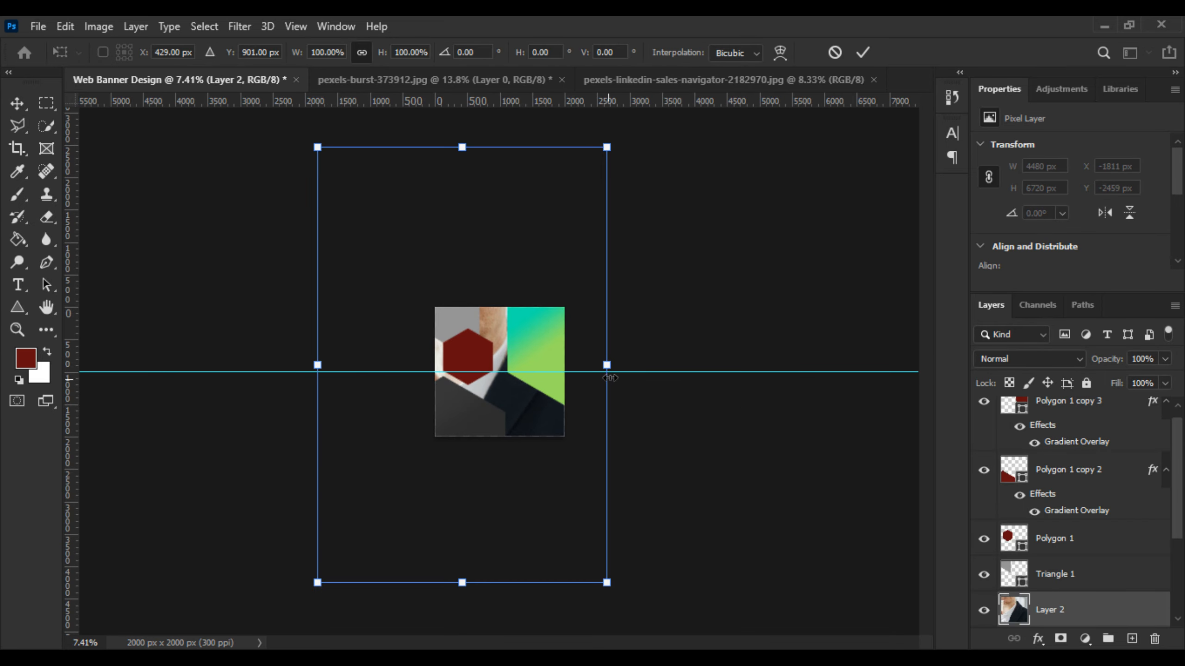
pyautogui.scroll(-1, 609, 377)
pyautogui.moveTo(605, 377); pyautogui.dragTo(509, 378)
pyautogui.scroll(7, 510, 378)
pyautogui.press('Return')
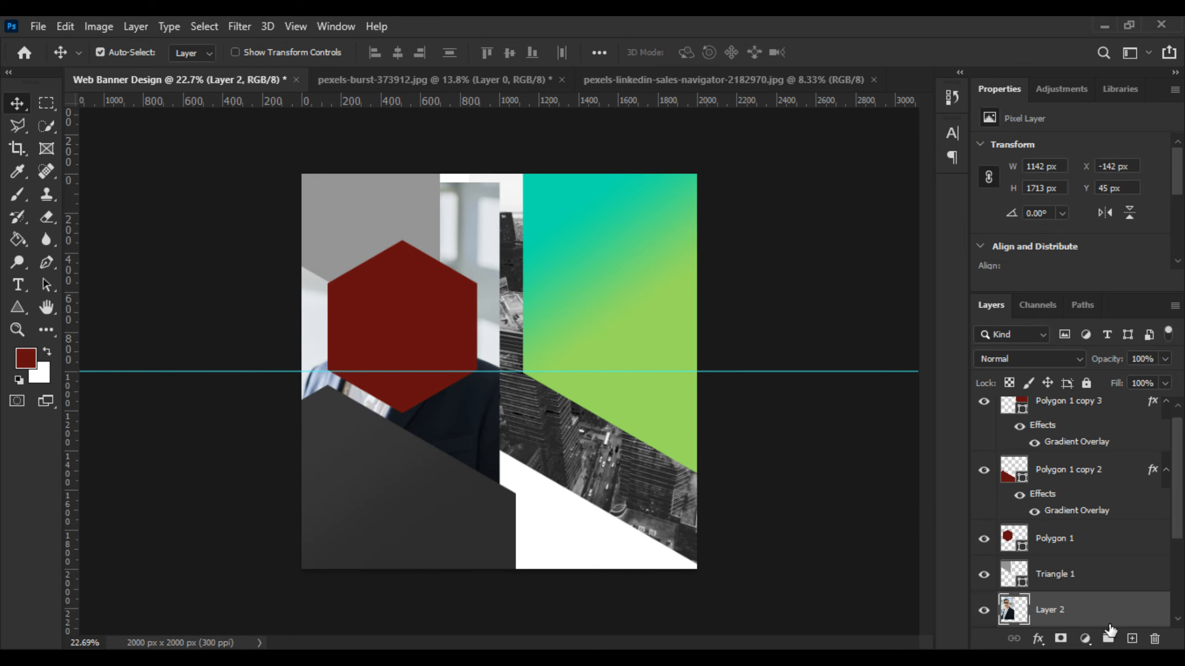
# - Move the portrait layer directly above the small red hexagon and clip it to that shape
pyautogui.moveTo(1098, 606); pyautogui.dragTo(1080, 538)
pyautogui.rightClick(1066, 543)
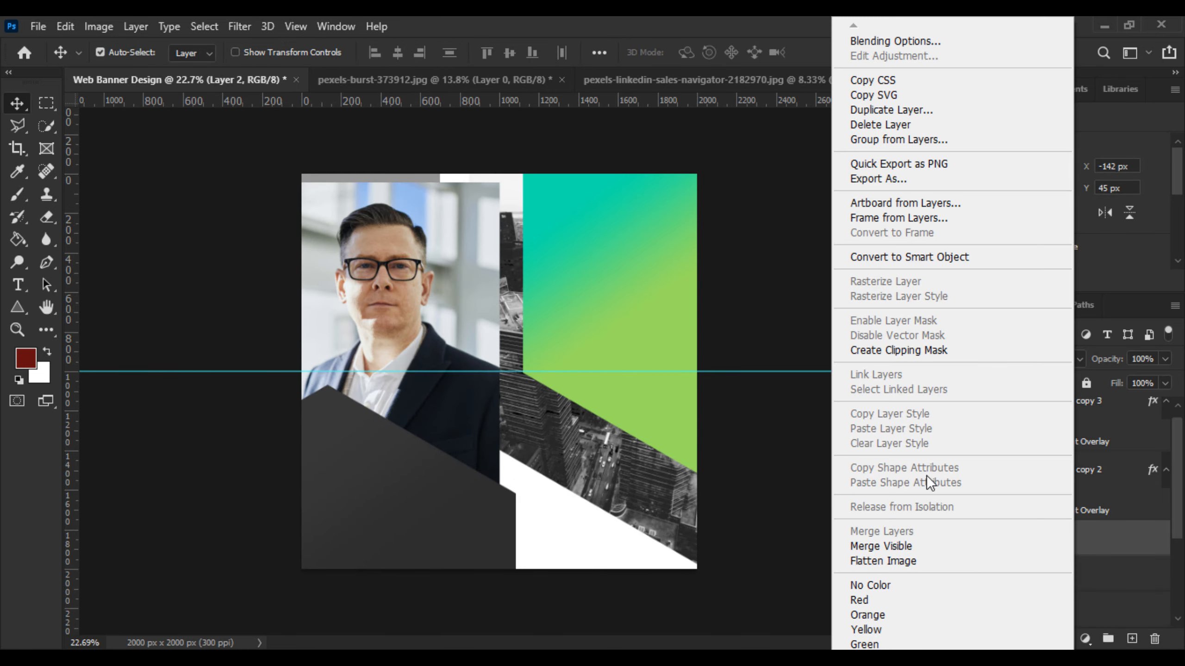
pyautogui.click(897, 350)
# - Shrink the clipped portrait to about 69% and flip it horizontally
pyautogui.hotkey('ctrl', 't')
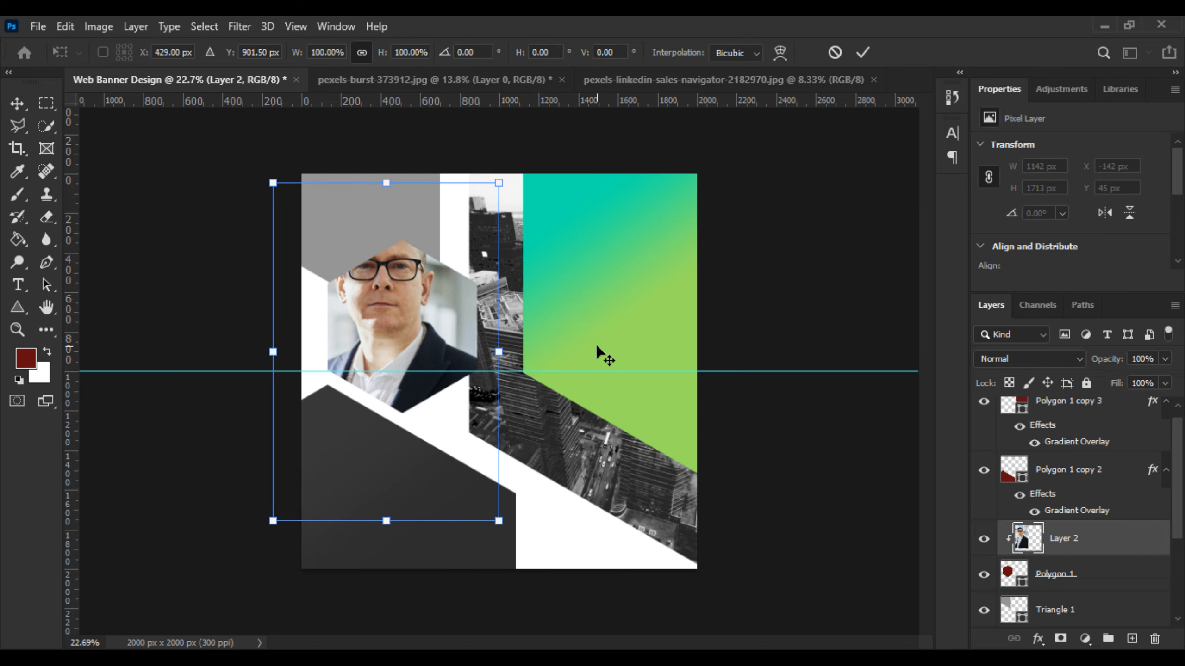
pyautogui.scroll(-1, 500, 374)
pyautogui.moveTo(505, 231); pyautogui.dragTo(474, 271)
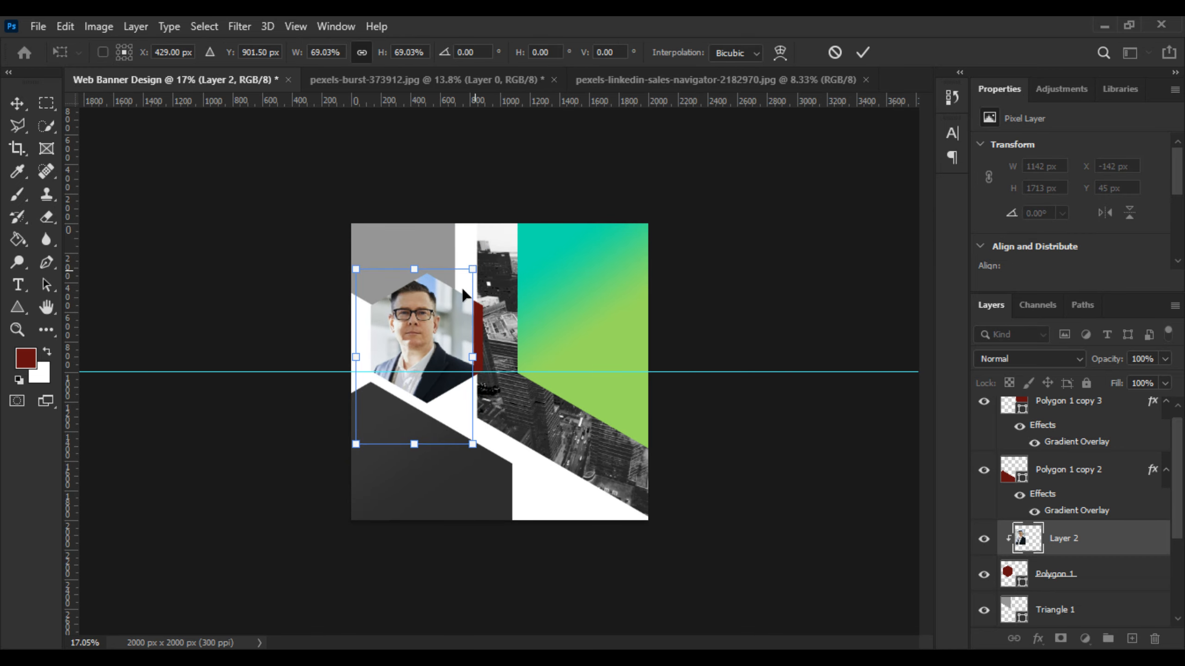
pyautogui.rightClick(430, 318)
pyautogui.click(497, 611)
pyautogui.scroll(1, 464, 341)
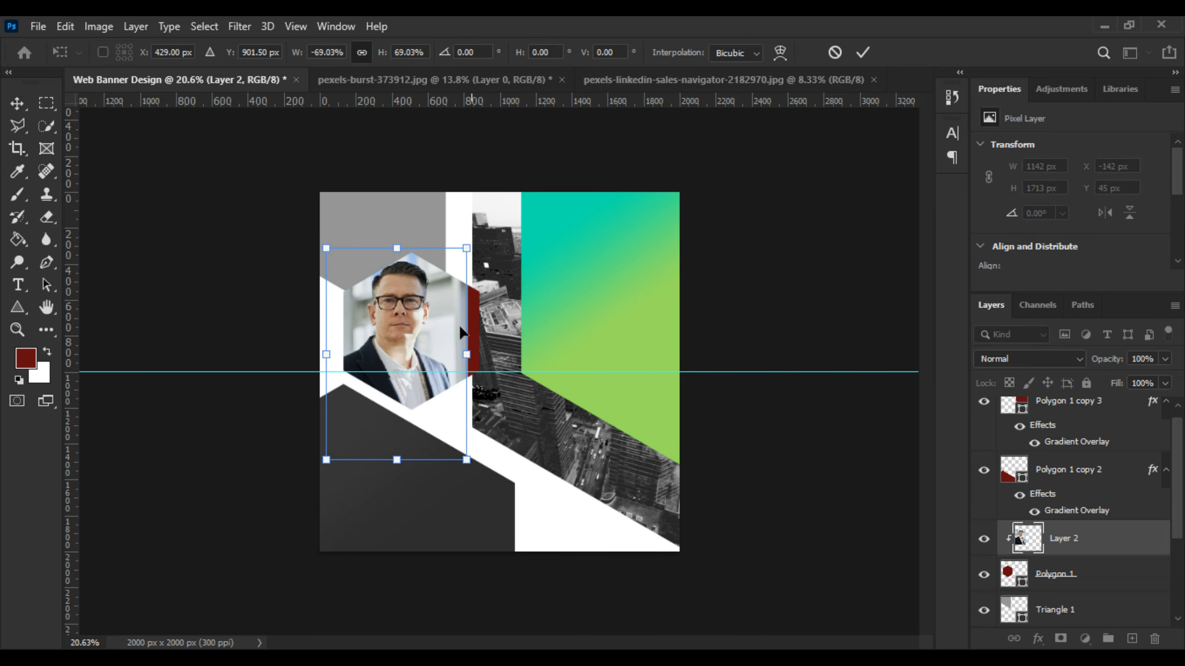
# - Resize the portrait to about 785 × 1179 px and position it to fill the small hexagon
pyautogui.moveTo(475, 244); pyautogui.dragTo(483, 232)
pyautogui.moveTo(443, 331)
pyautogui.mouseDown()
pyautogui.moveTo(468, 344)
pyautogui.moveTo(458, 349)
pyautogui.mouseUp()
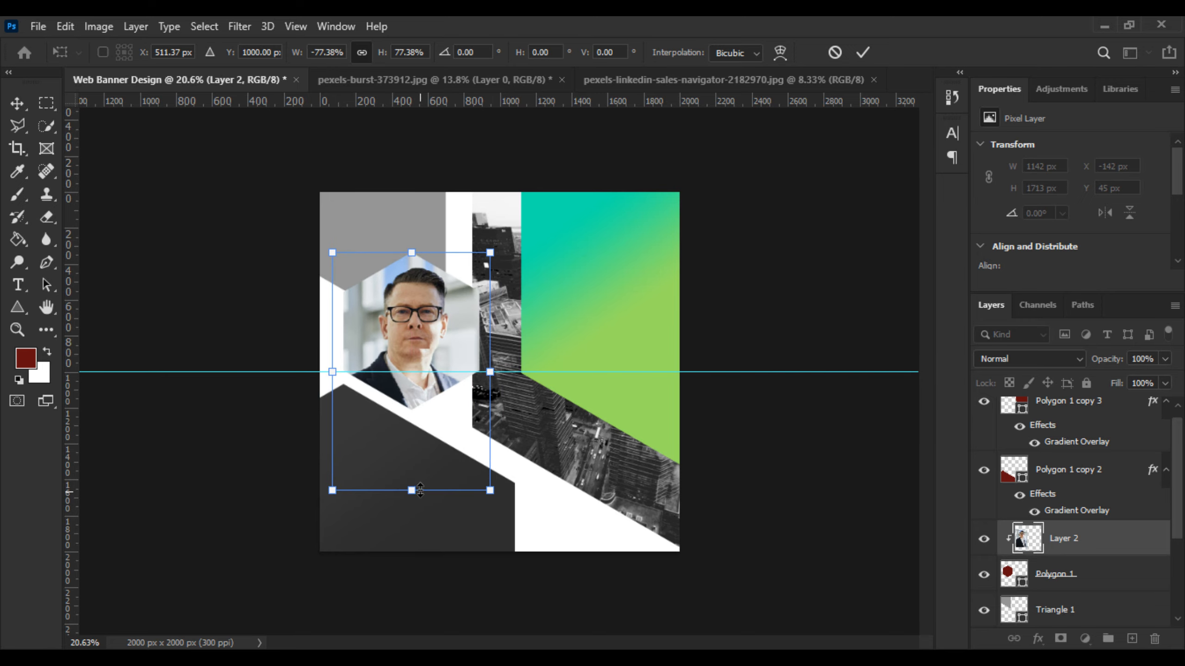
pyautogui.moveTo(419, 490); pyautogui.dragTo(420, 477)
pyautogui.scroll(3, 424, 428)
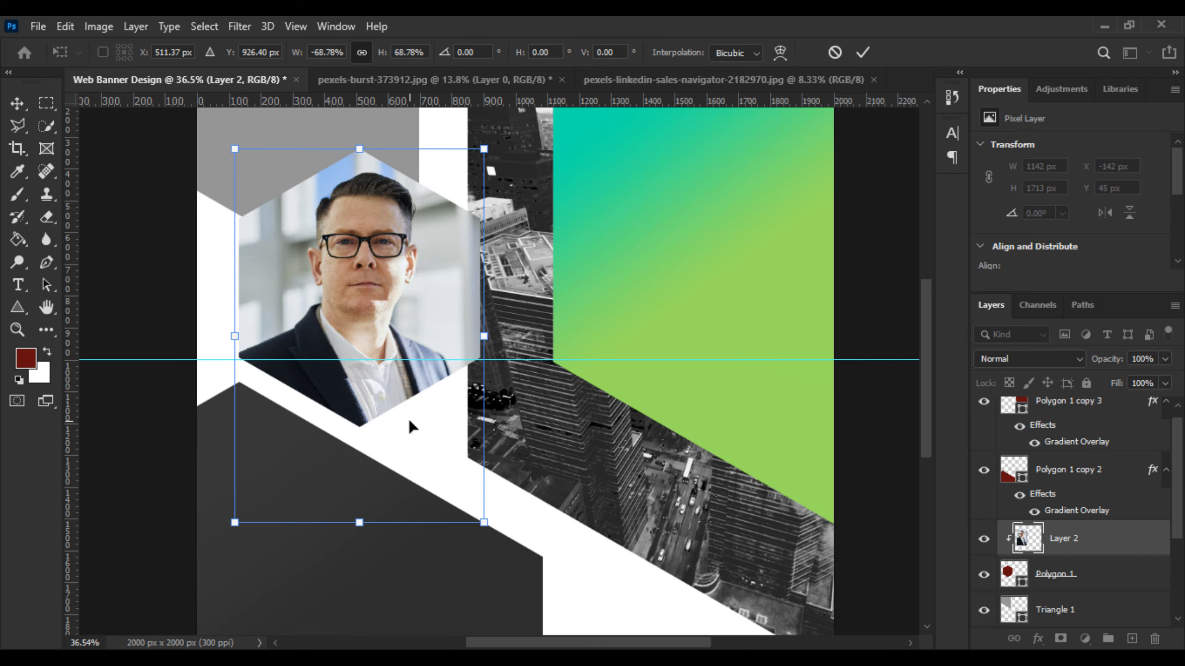
pyautogui.press('Return')
pyautogui.scroll(-2, 398, 401)
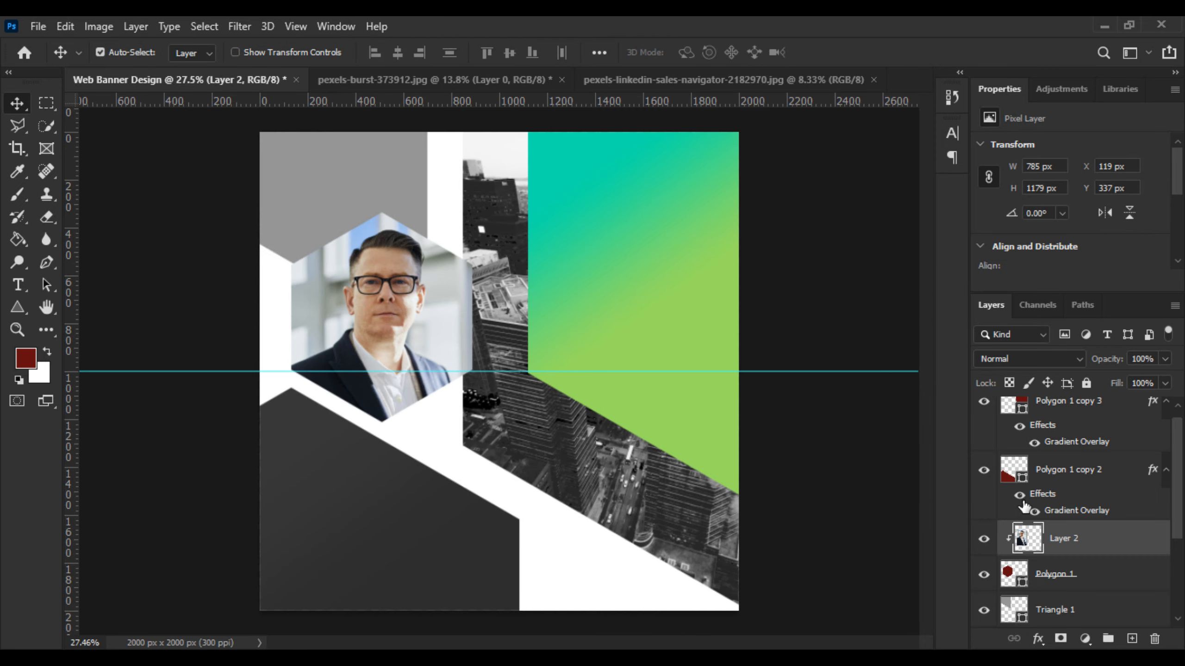
pyautogui.rightClick(1113, 546)
pyautogui.click(1101, 560)
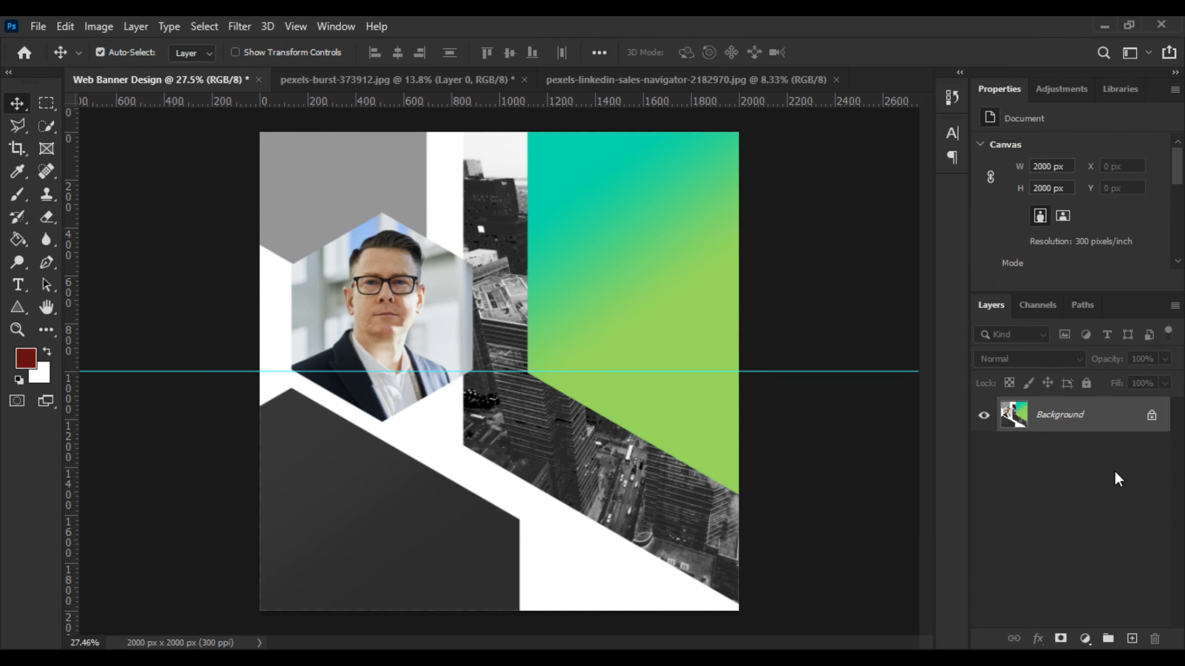
pyautogui.hotkey('ctrl', 'z')
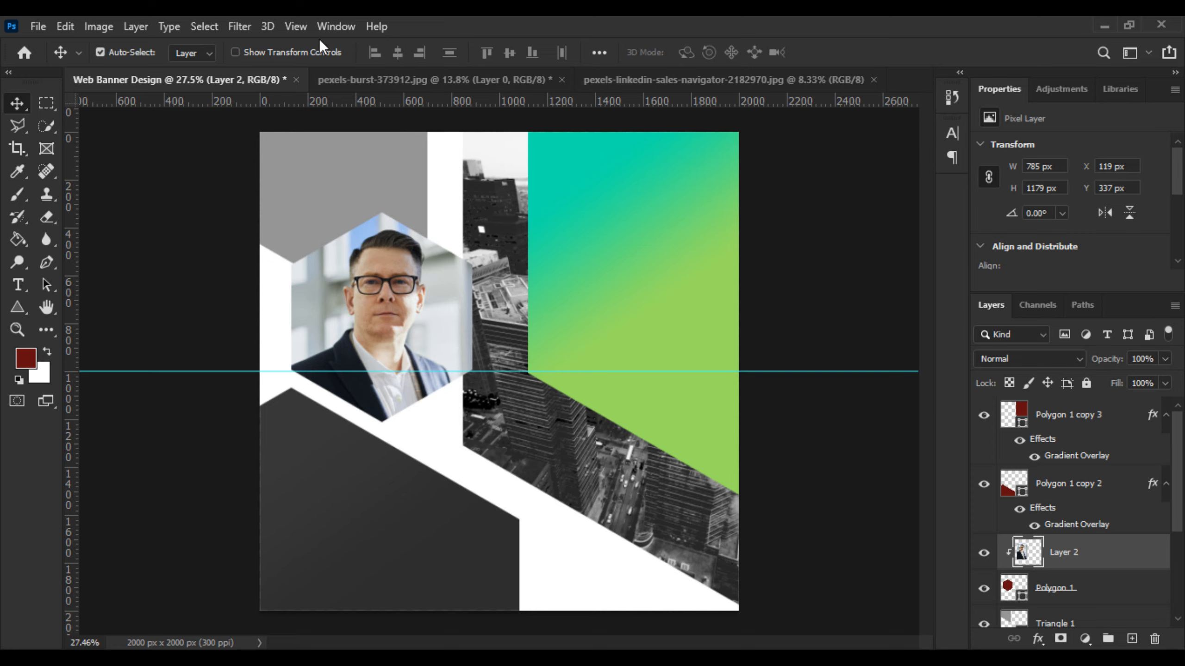
# - Convert the clipped portrait photo in the small hexagon to black and white using the Default preset
pyautogui.click(106, 26)
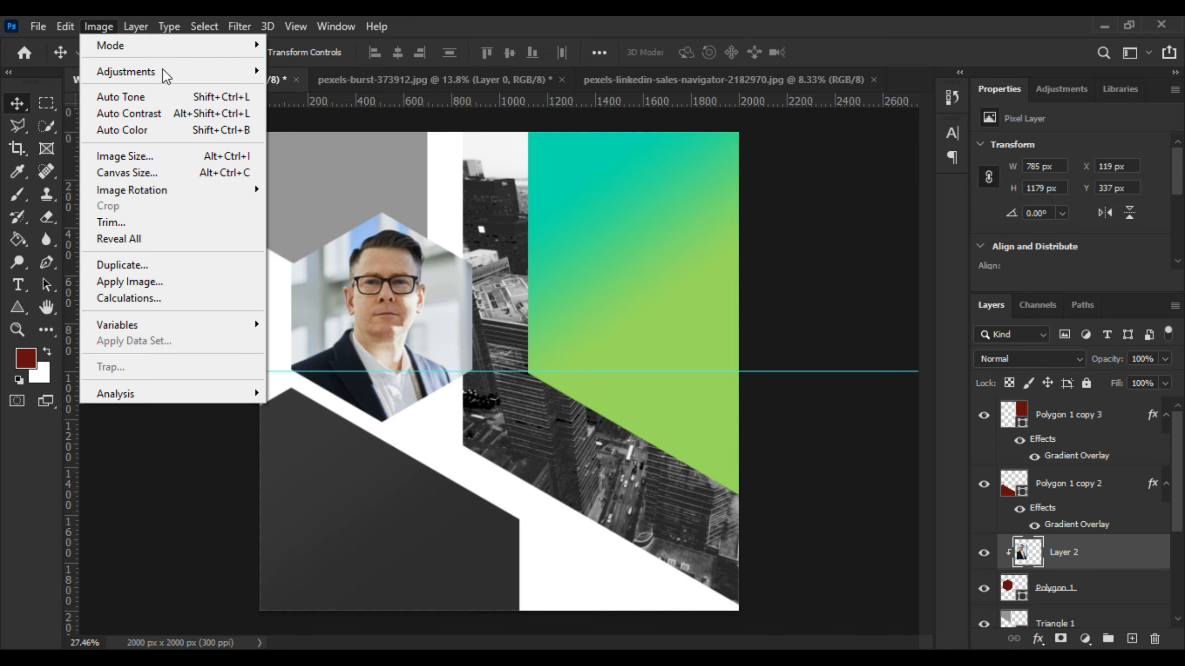
pyautogui.moveTo(159, 71)
pyautogui.click(332, 196)
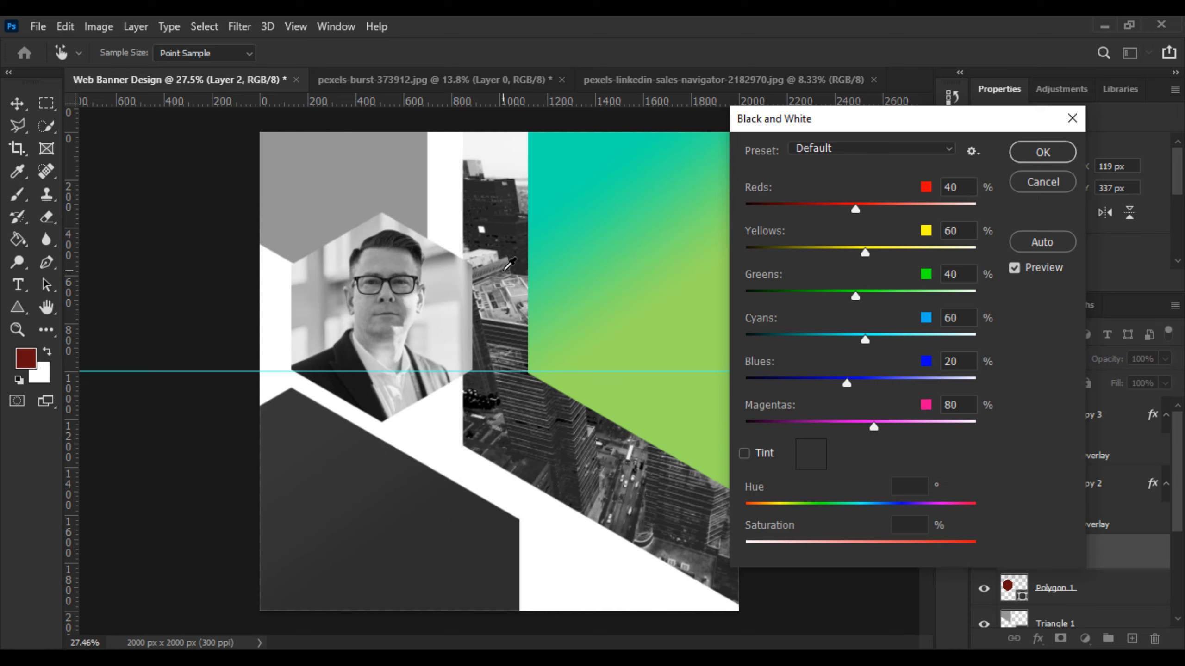
pyautogui.click(1043, 182)
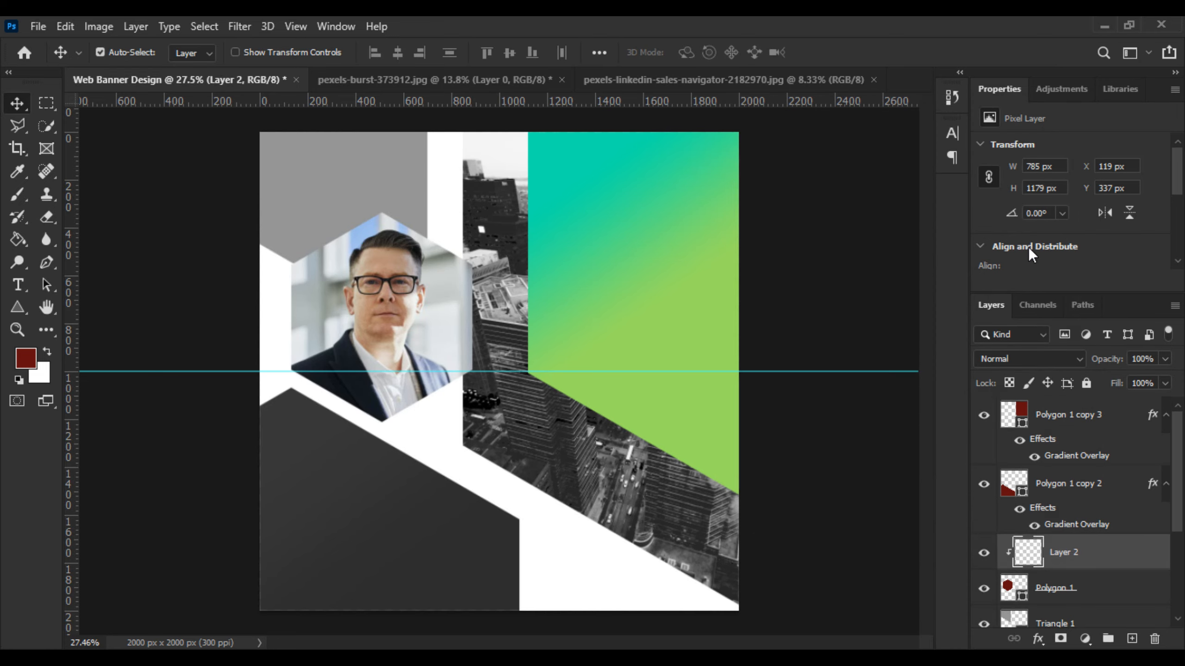
# - Add a white outside Stroke to the small portrait hexagon and thicken it slightly
pyautogui.rightClick(1099, 585)
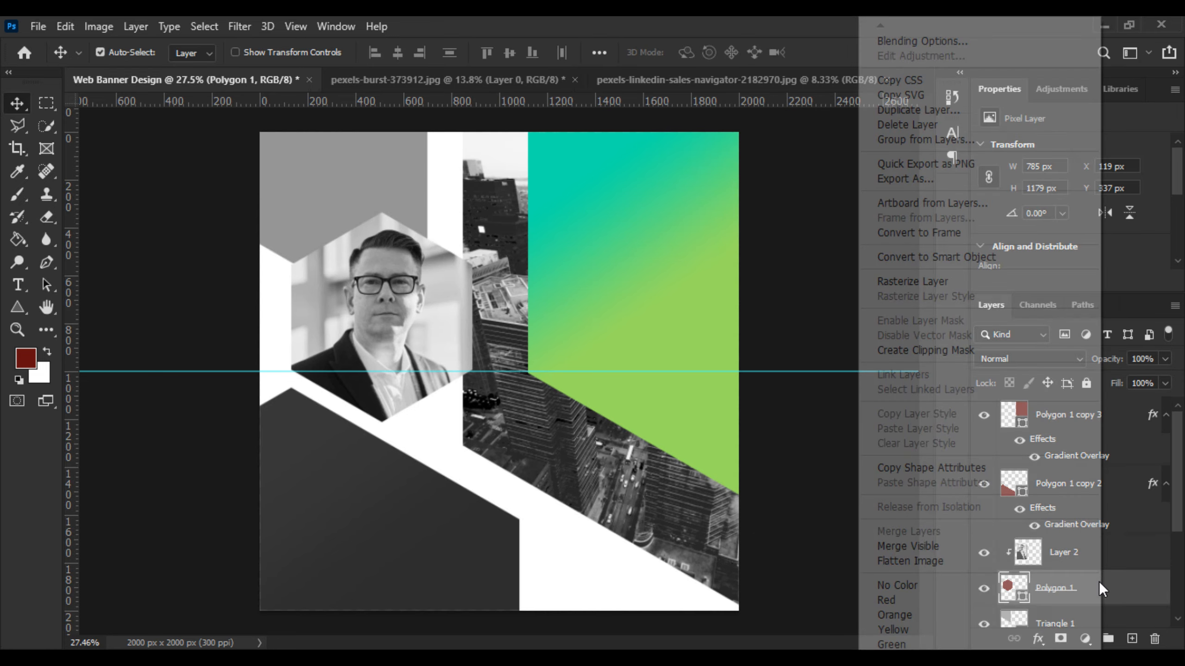
pyautogui.click(923, 42)
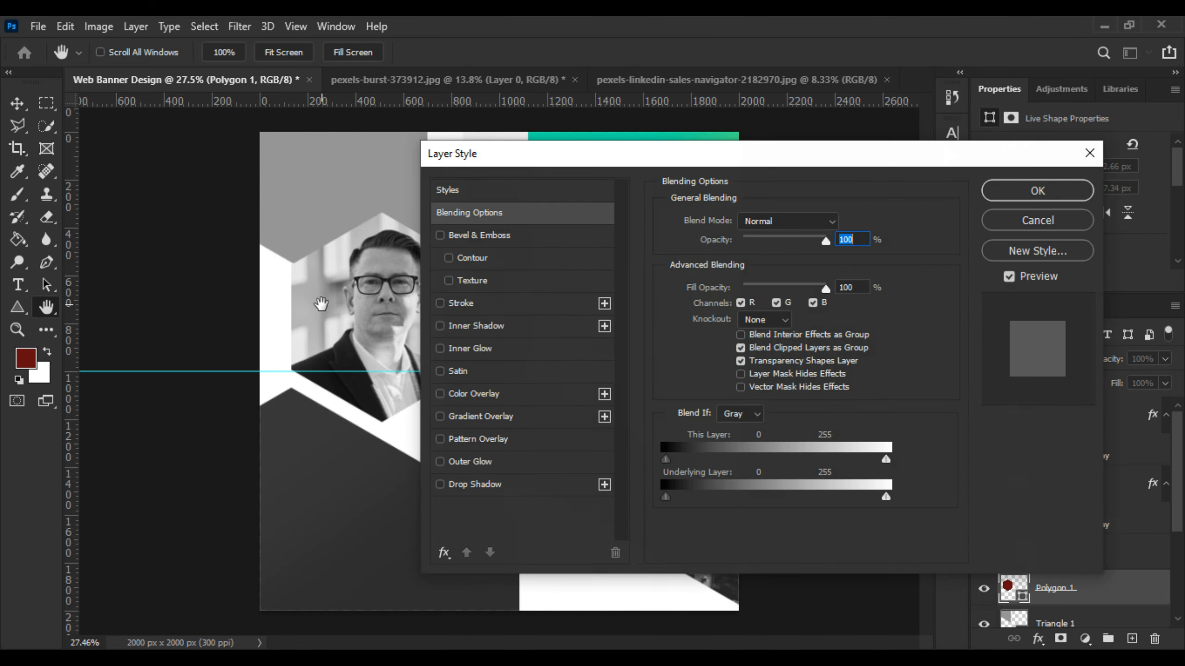
pyautogui.click(476, 393)
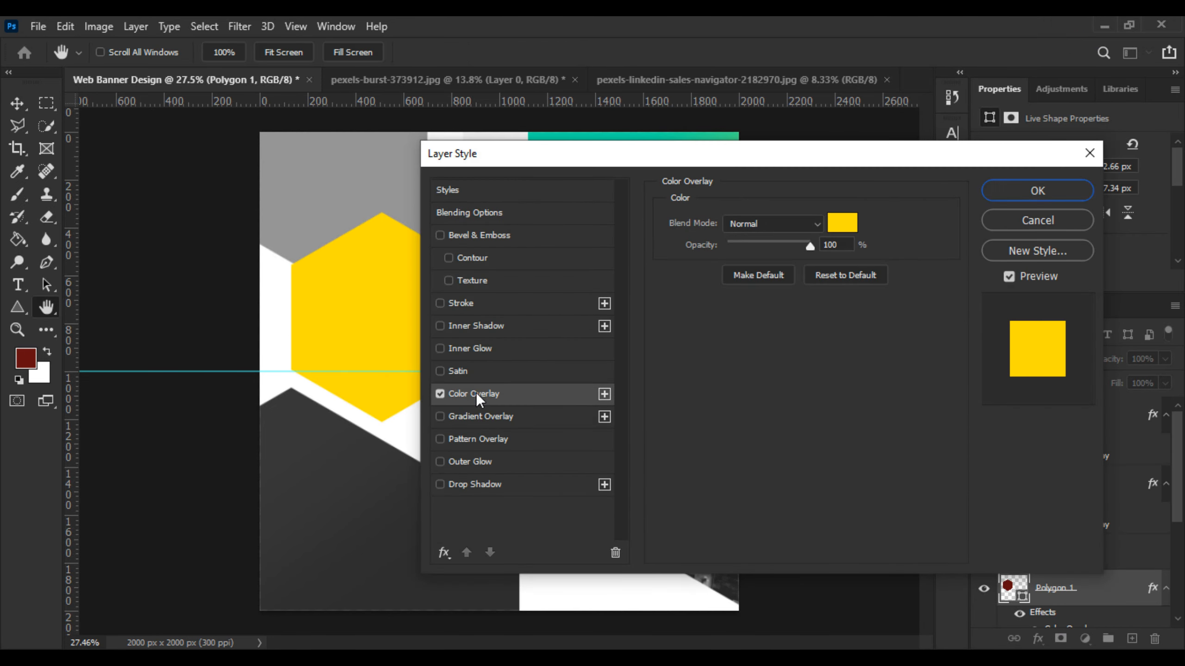
pyautogui.click(440, 393)
pyautogui.click(455, 303)
pyautogui.click(711, 350)
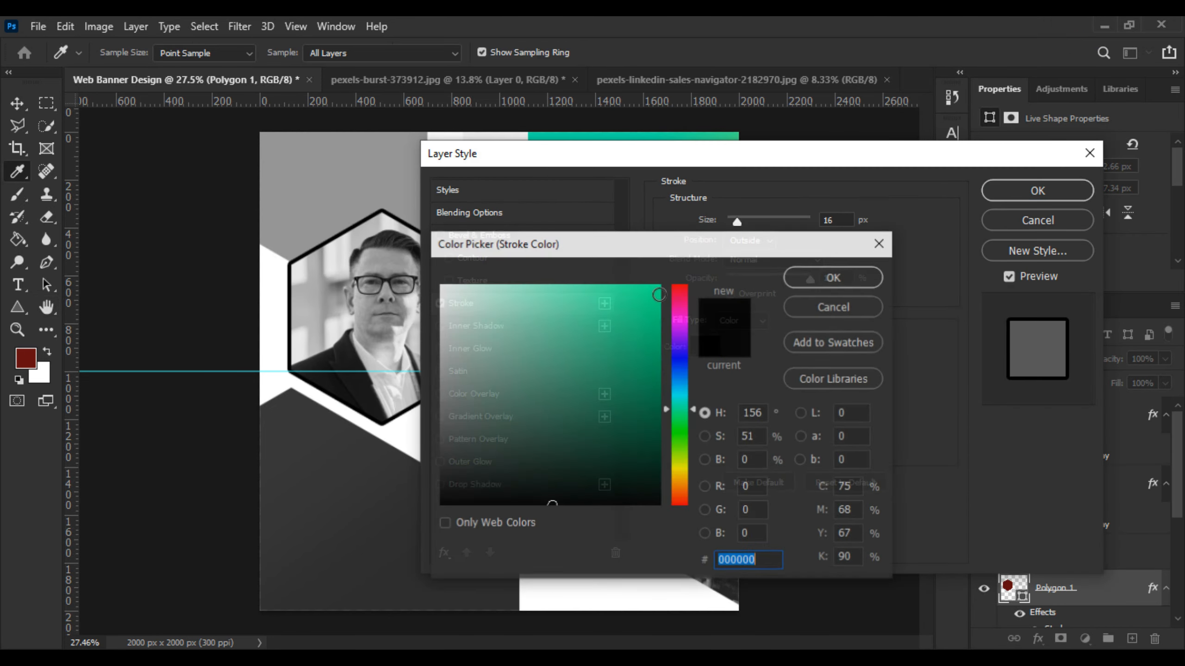
pyautogui.moveTo(485, 303); pyautogui.dragTo(436, 280)
pyautogui.click(835, 276)
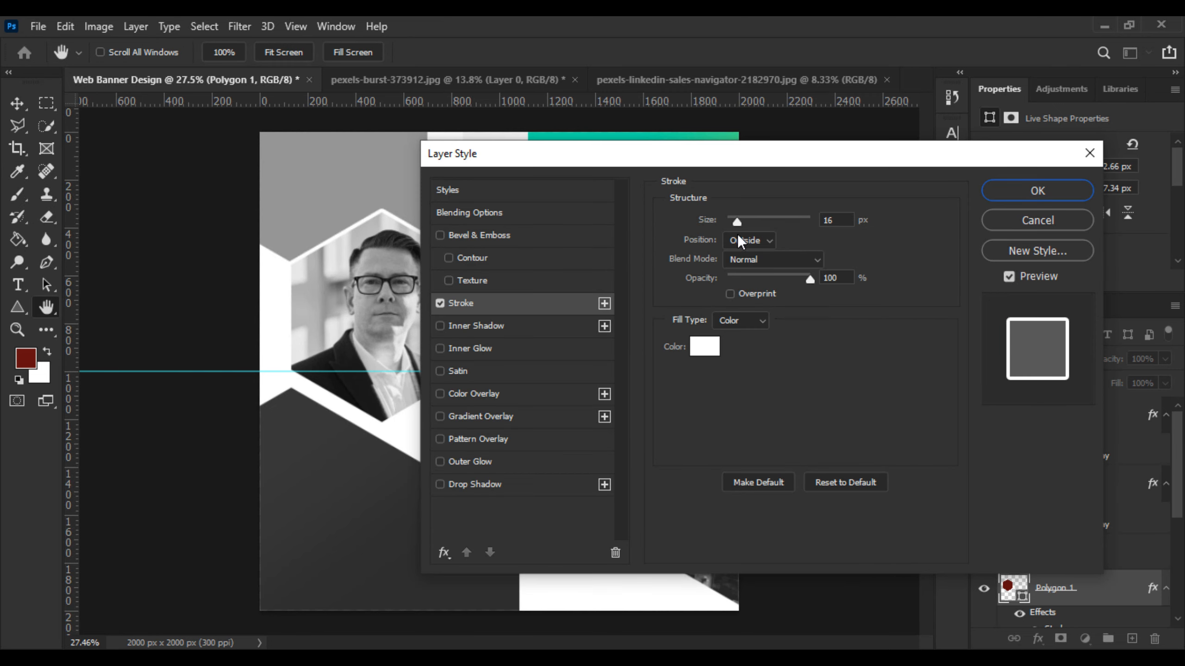
pyautogui.moveTo(736, 221); pyautogui.dragTo(742, 225)
pyautogui.click(1036, 191)
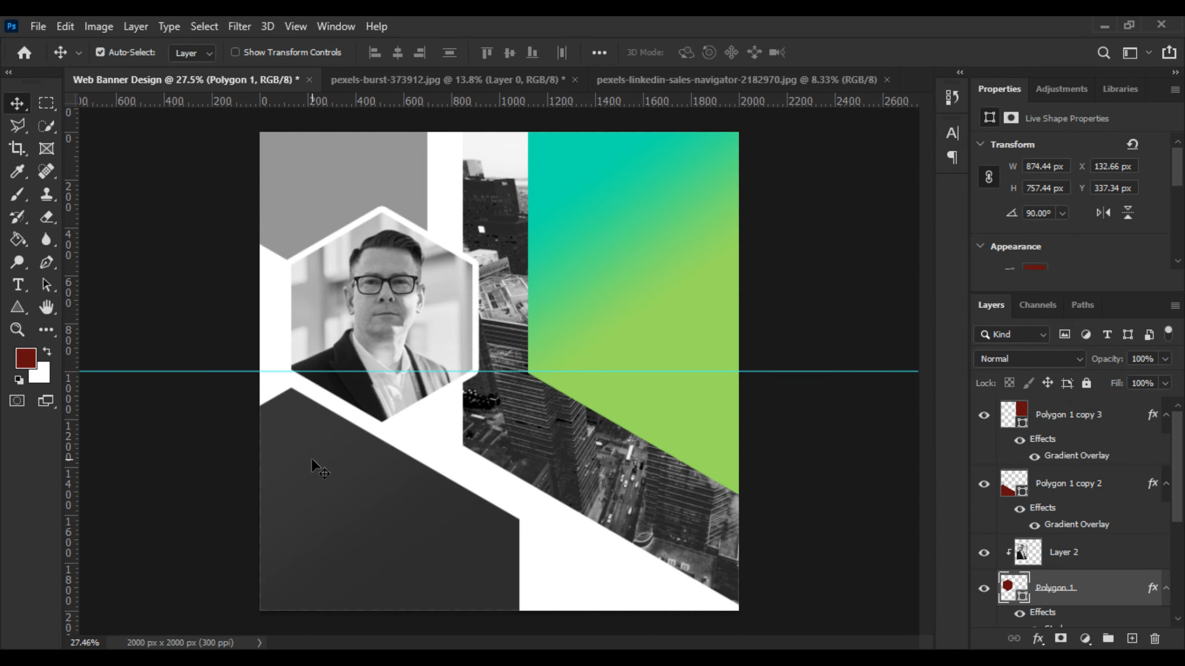
# - Change the Gradient Overlay of the large teal-green shape to the Blue_13 preset from the Blues group
pyautogui.scroll(-4, 1068, 589)
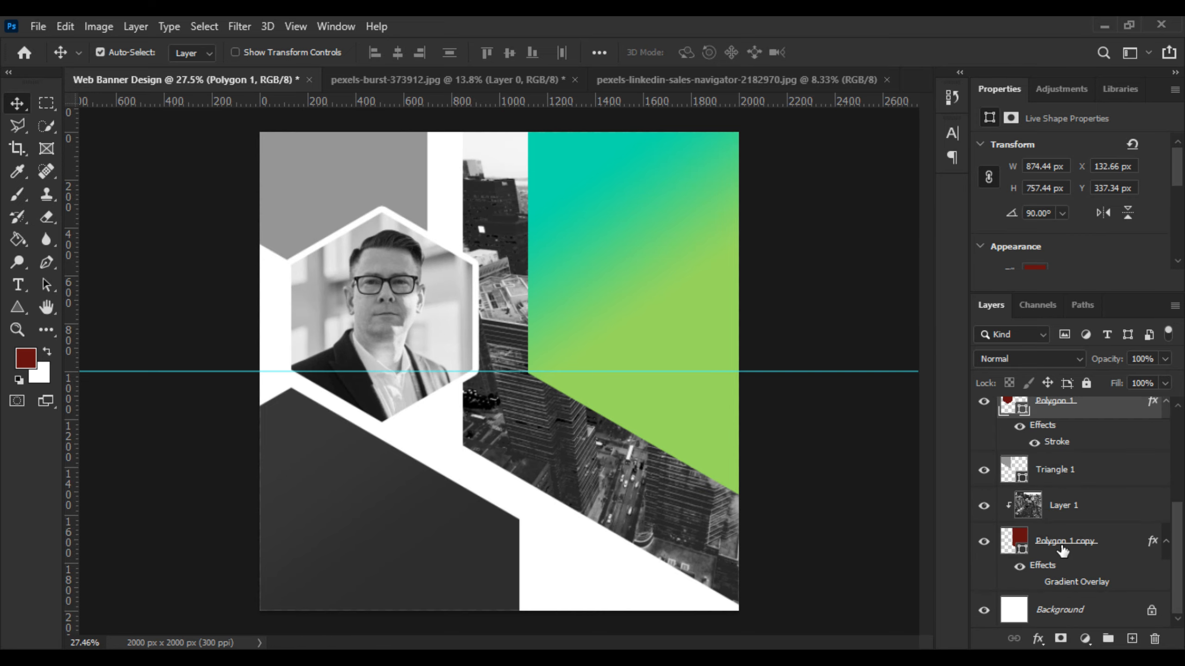
pyautogui.scroll(4, 1063, 550)
pyautogui.doubleClick(1060, 456)
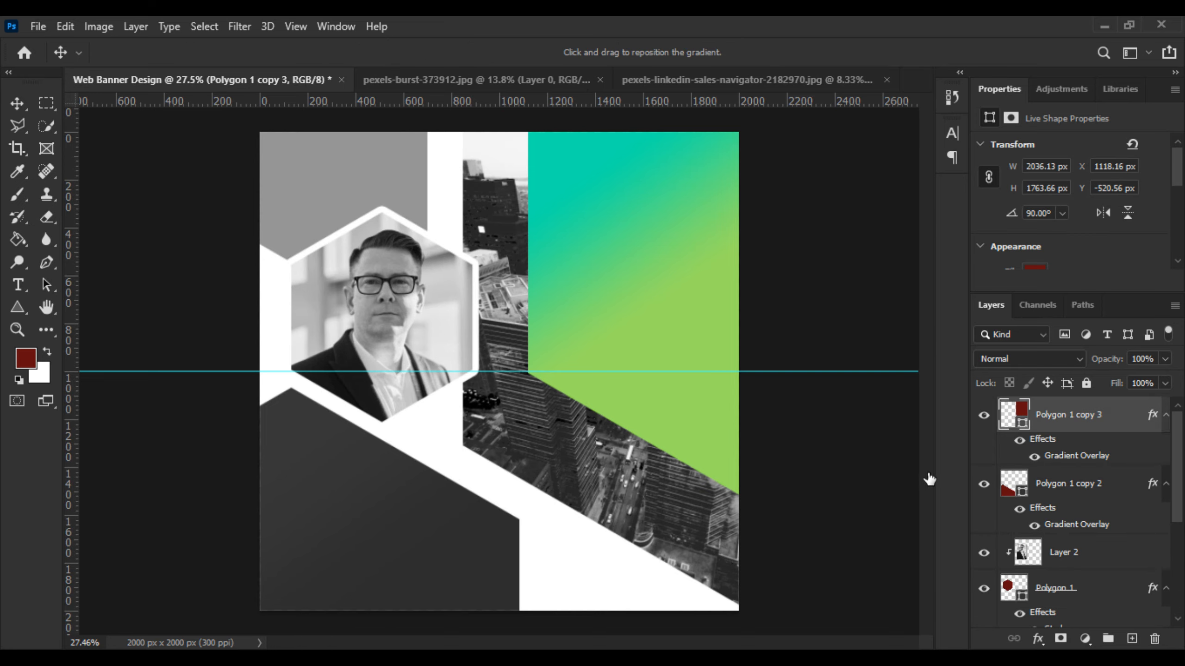
pyautogui.moveTo(721, 174); pyautogui.dragTo(1097, 189)
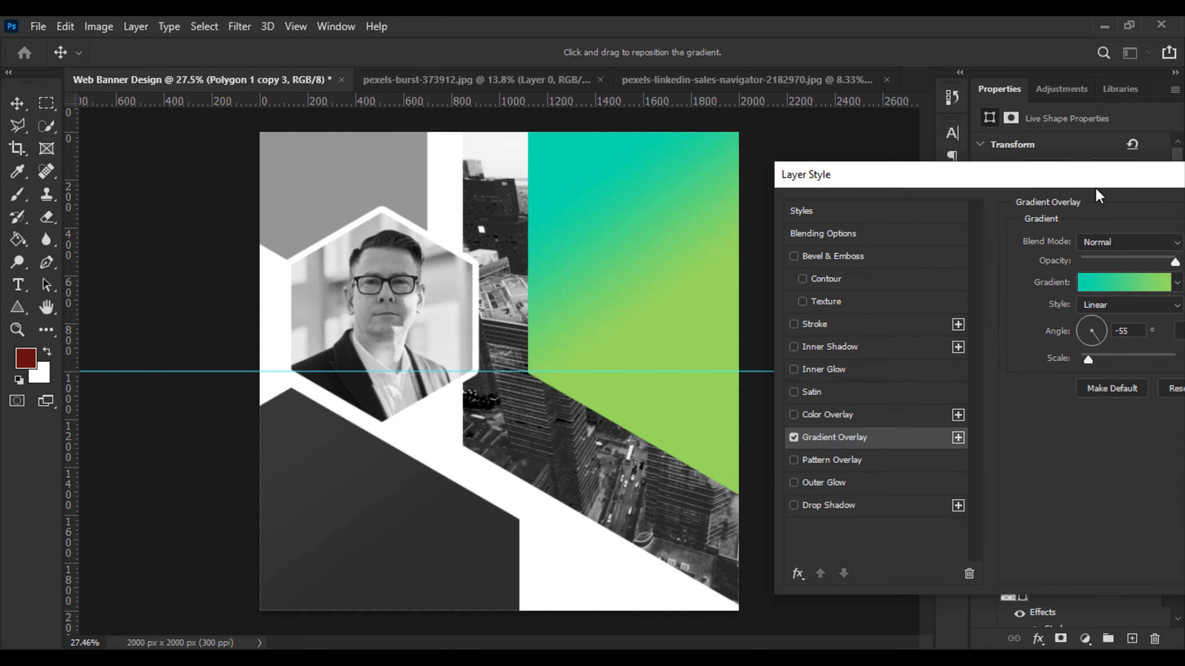
pyautogui.click(1118, 274)
pyautogui.scroll(-2, 830, 224)
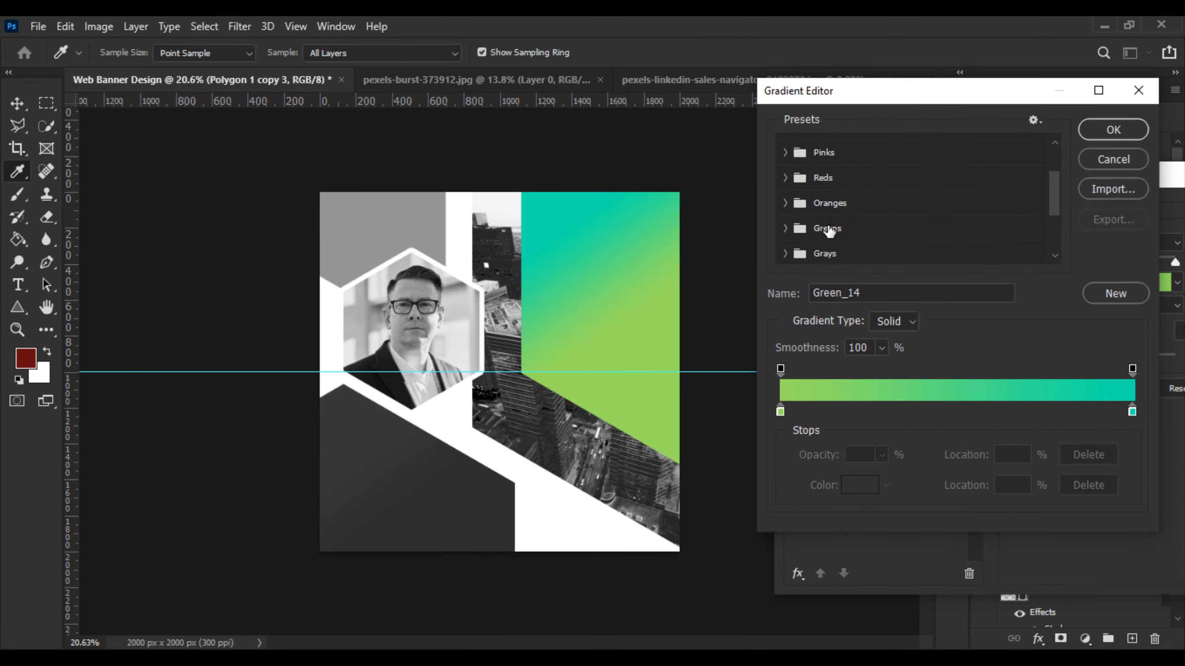
pyautogui.scroll(-1, 806, 251)
pyautogui.scroll(3, 804, 232)
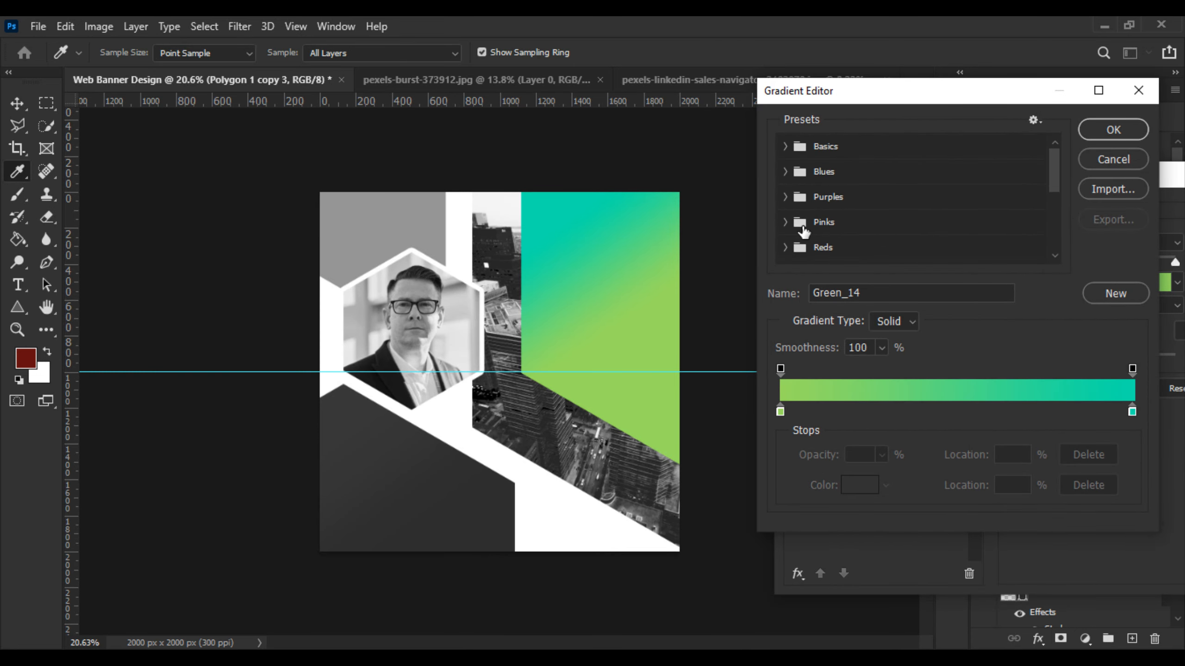
pyautogui.click(801, 174)
pyautogui.scroll(-1, 892, 207)
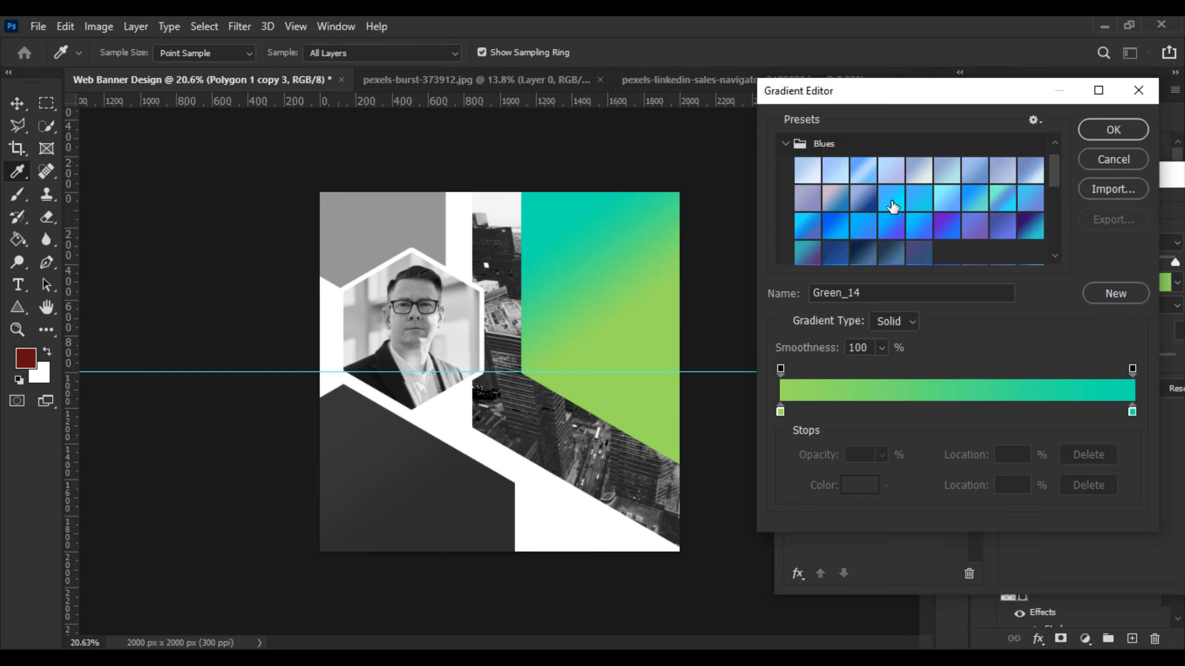
pyautogui.click(889, 201)
pyautogui.click(907, 194)
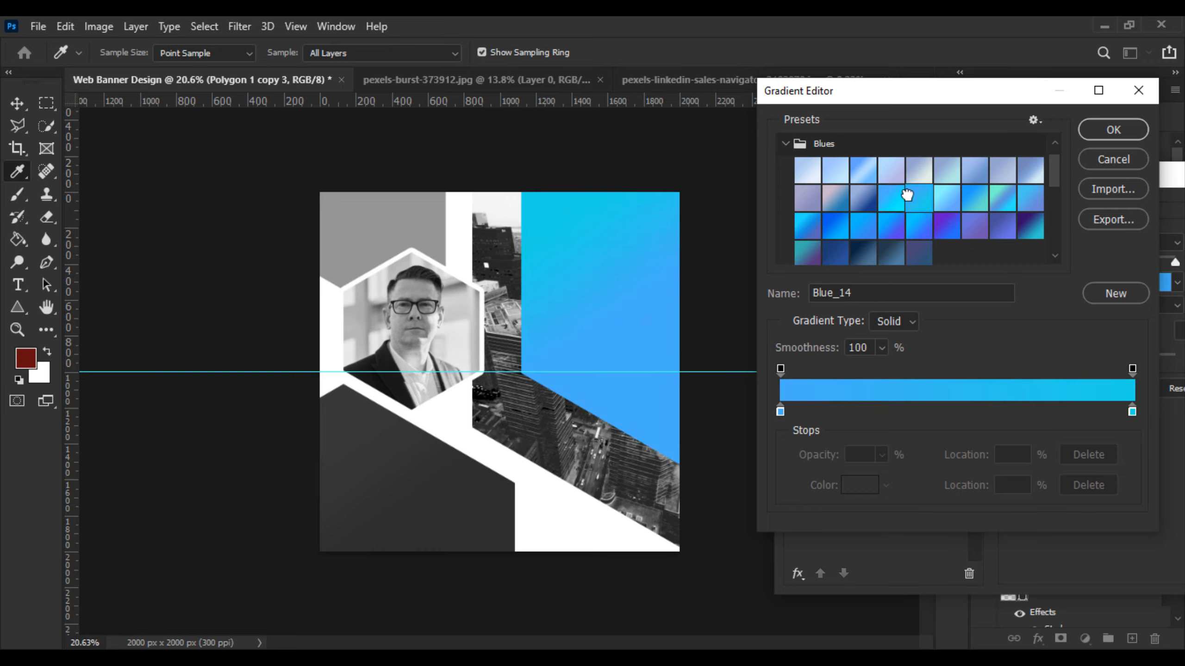
pyautogui.click(897, 202)
pyautogui.click(894, 232)
pyautogui.click(895, 196)
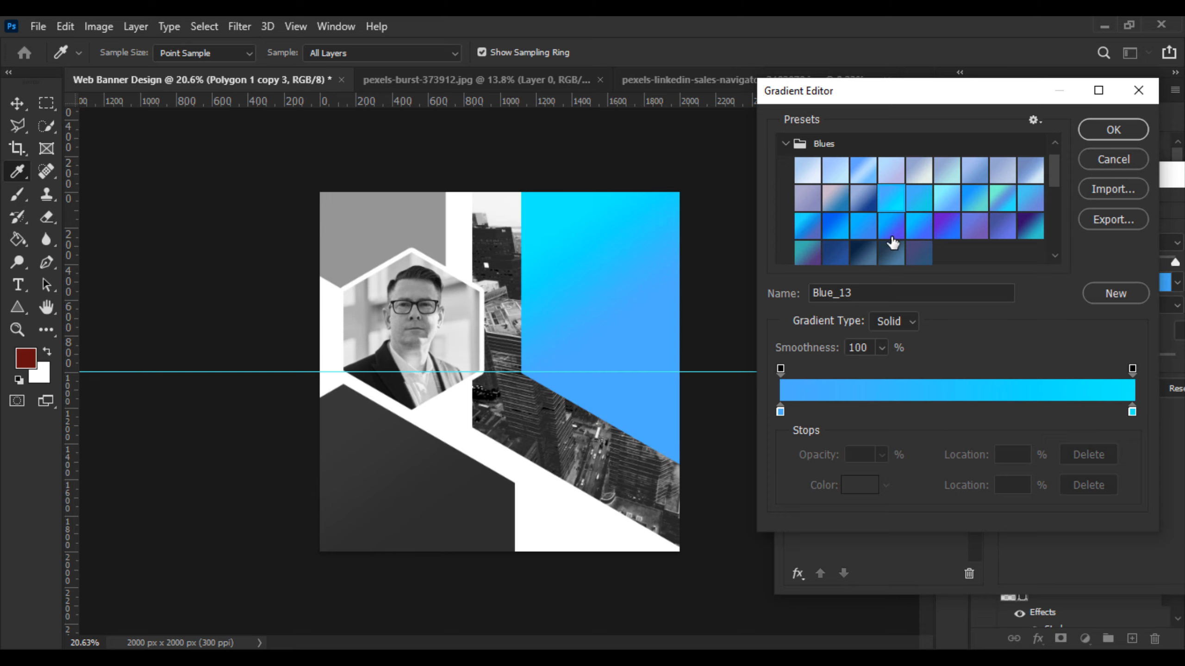
pyautogui.click(1113, 129)
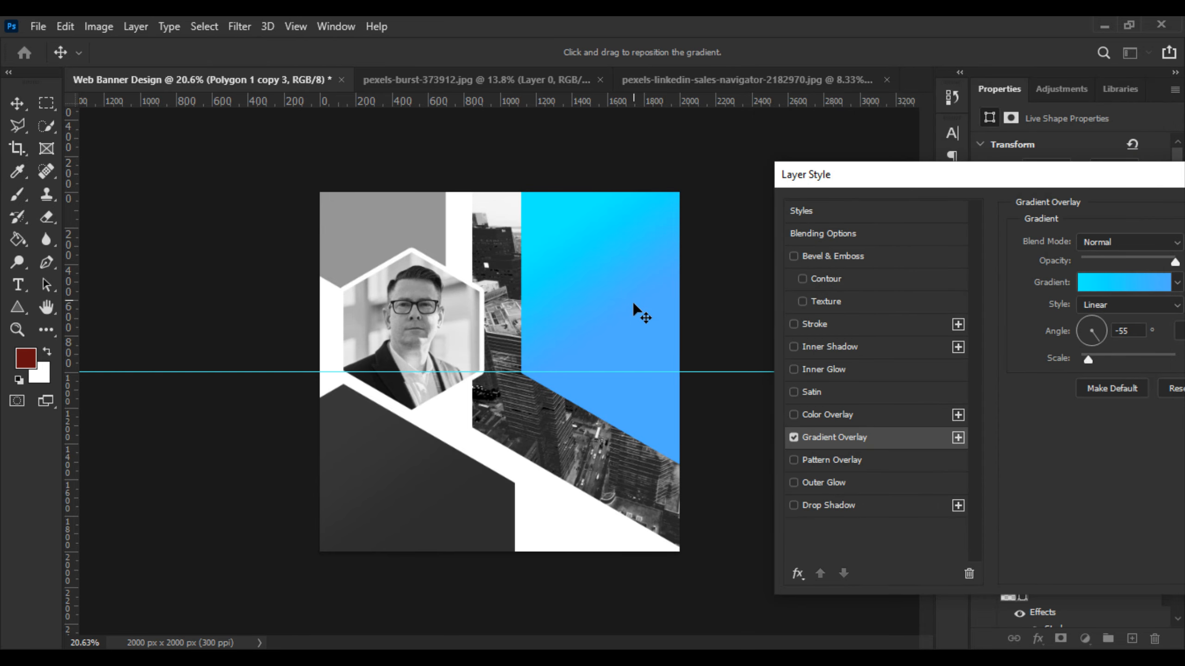
pyautogui.moveTo(995, 181); pyautogui.dragTo(749, 180)
pyautogui.click(1126, 210)
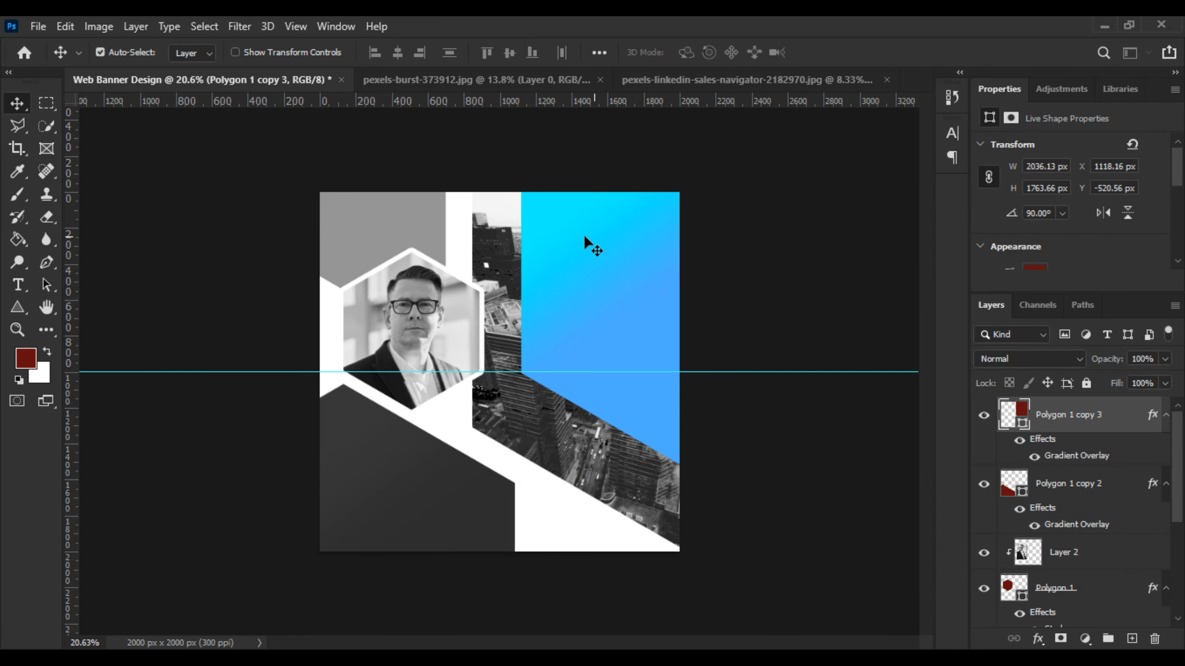
# - Copy the layer style of the large blue shape and paste it onto the gray Triangle 1 layer
pyautogui.hotkey('ctrl', '+')
pyautogui.rightClick(1090, 420)
pyautogui.click(944, 410)
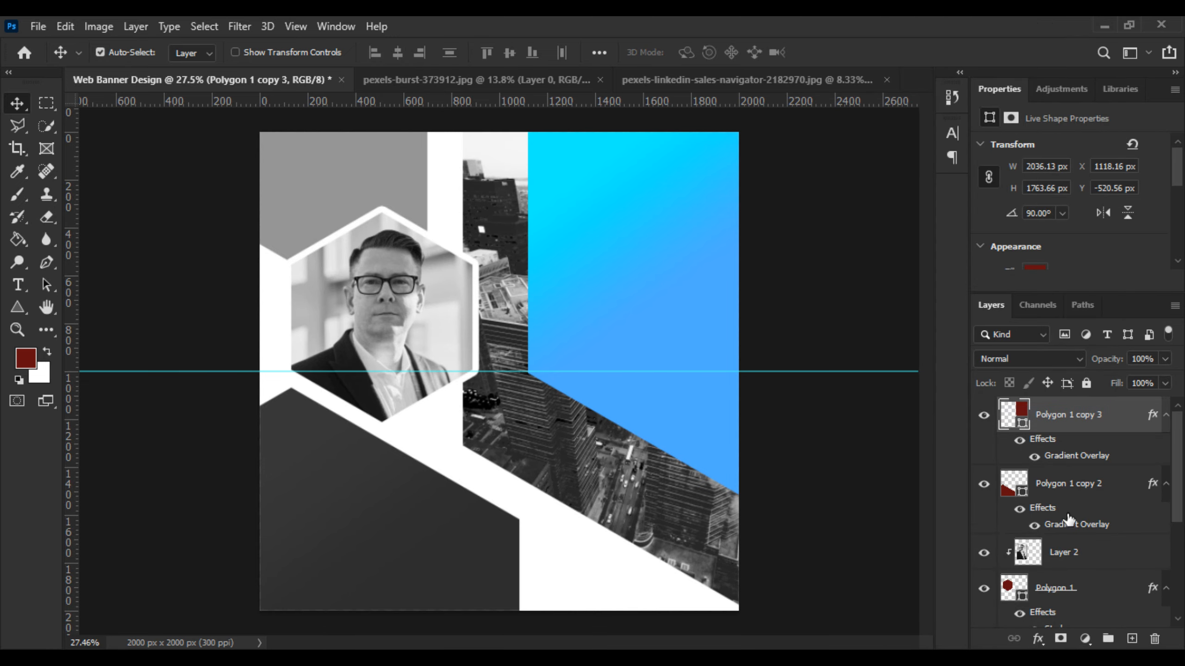
pyautogui.scroll(-2, 1068, 522)
pyautogui.scroll(-3, 1067, 522)
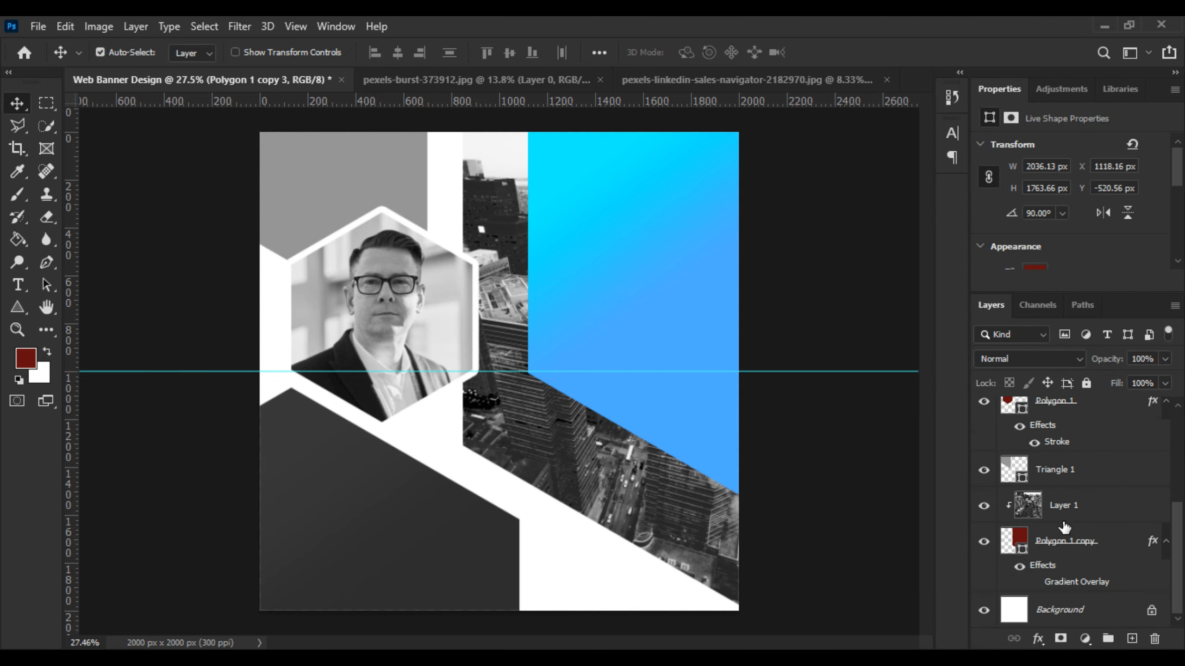
pyautogui.scroll(3, 1064, 527)
pyautogui.rightClick(1069, 545)
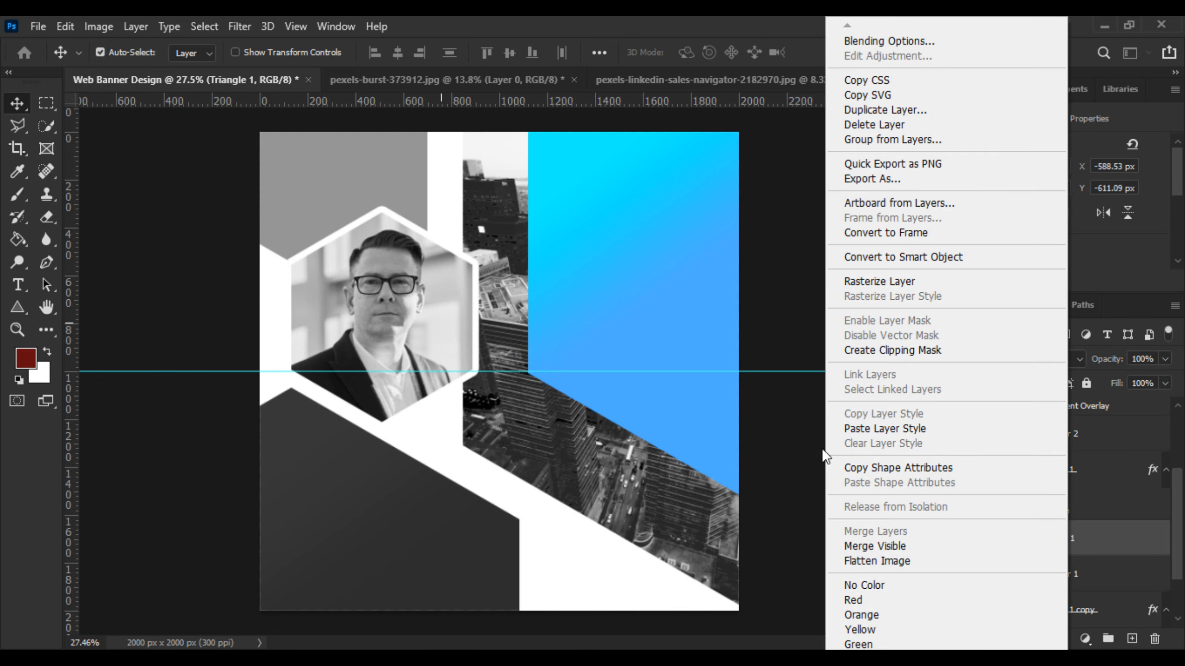
pyautogui.click(884, 428)
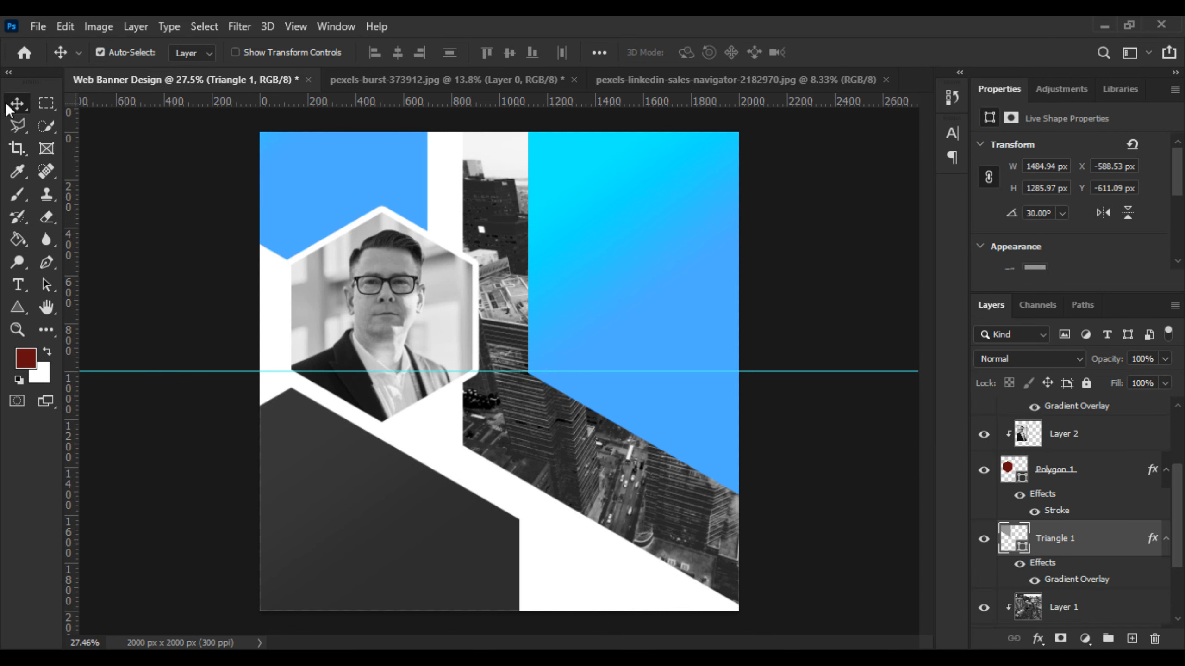
# - Reposition the triangle's Gradient Overlay on the canvas so its visible part blends from cyan to blue
pyautogui.scroll(1, 298, 227)
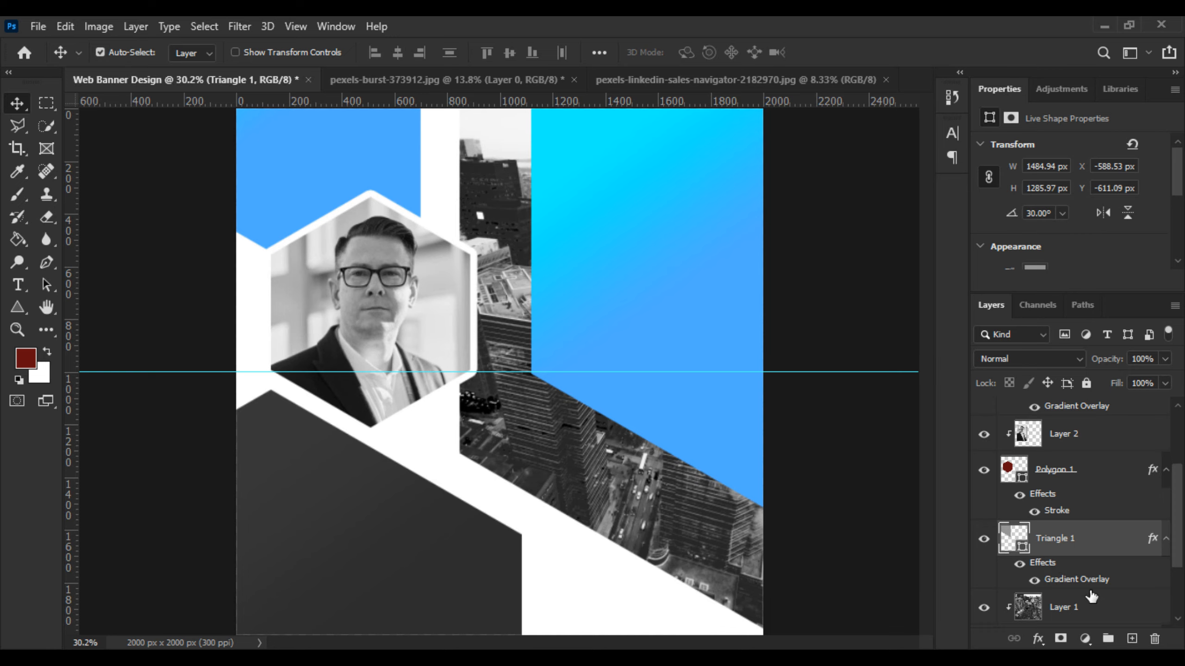
pyautogui.moveTo(334, 167); pyautogui.dragTo(369, 235)
pyautogui.moveTo(334, 144)
pyautogui.mouseDown()
pyautogui.moveTo(350, 177)
pyautogui.moveTo(347, 160)
pyautogui.mouseUp()
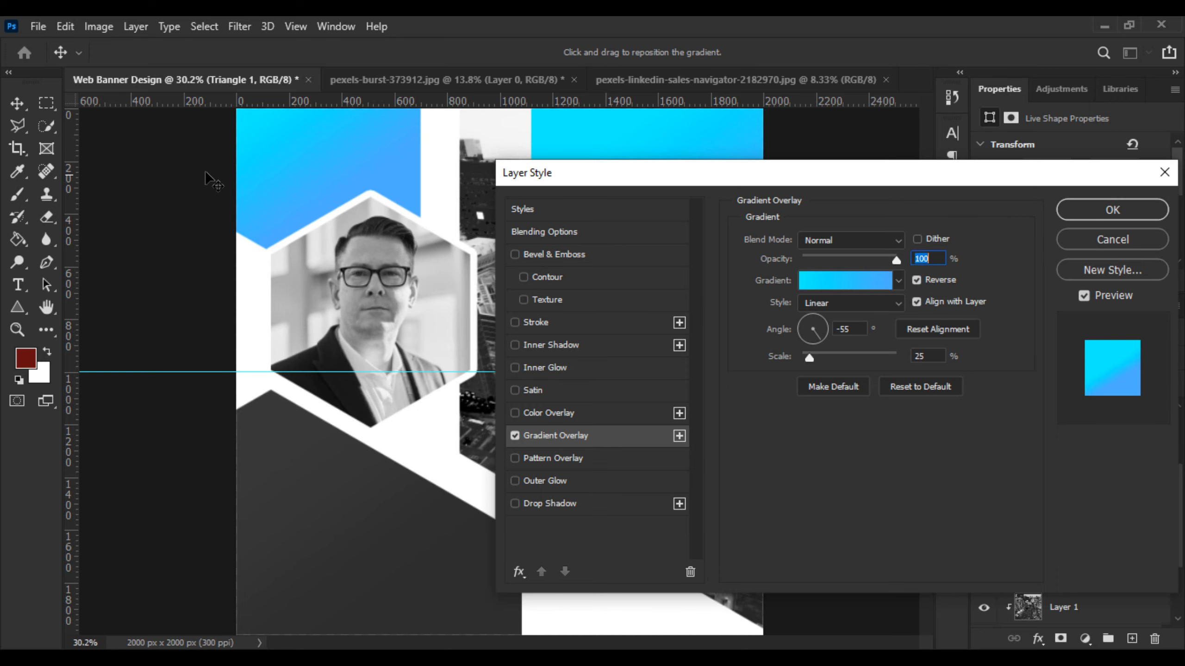
pyautogui.click(1070, 209)
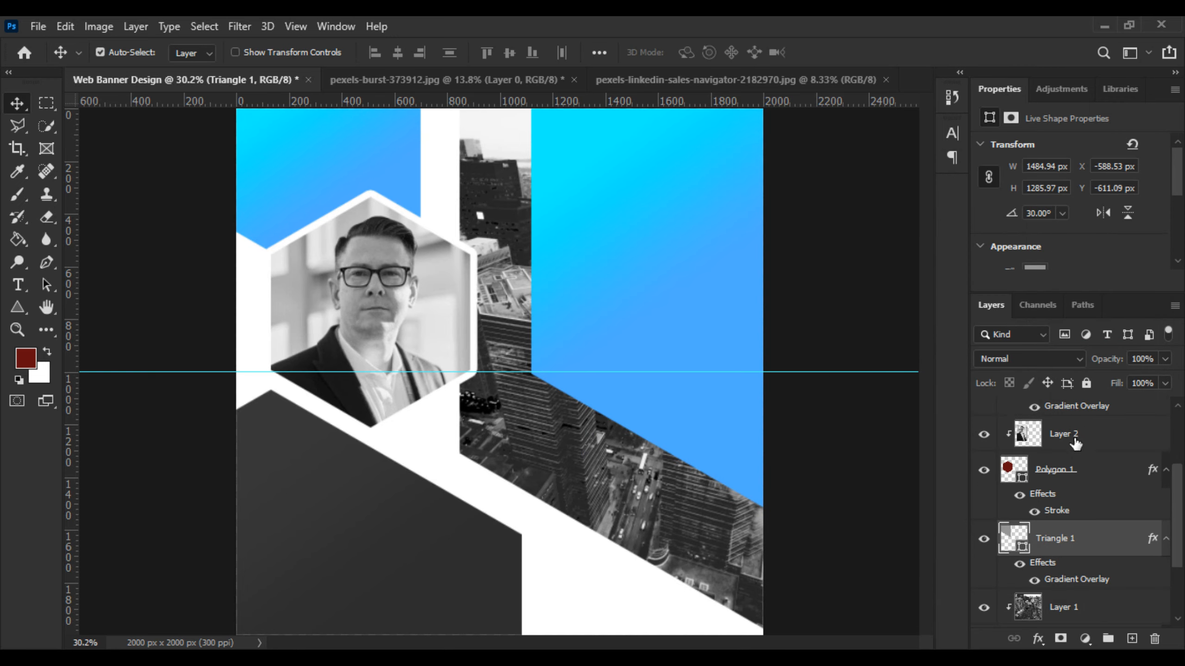
# - Lower the opacity of the large blue Polygon 1 copy 3 shape so the city photo shows through it
pyautogui.scroll(3, 1076, 444)
pyautogui.click(1083, 422)
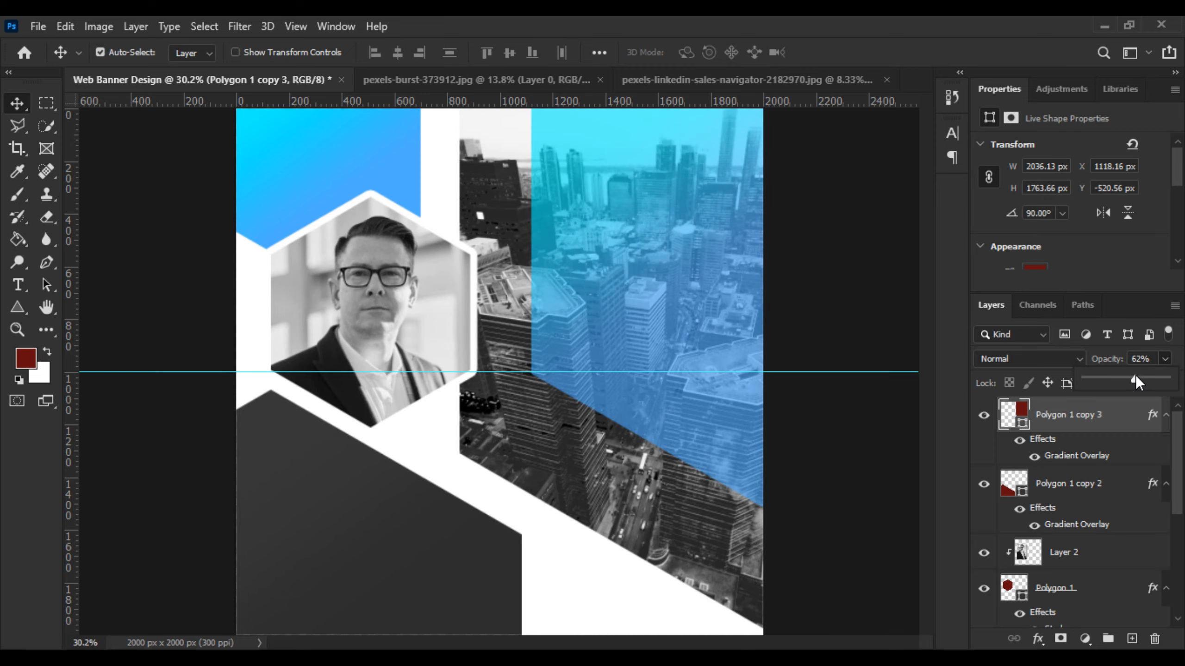
pyautogui.click(809, 436)
# - Add a horizontal text reading "Digitel" in Nexa Bold over the upper part of the large blue shape
pyautogui.scroll(-3, 664, 420)
pyautogui.scroll(3, 663, 420)
pyautogui.scroll(3, 401, 437)
pyautogui.moveTo(577, 303); pyautogui.dragTo(402, 451)
pyautogui.scroll(1, 441, 438)
pyautogui.scroll(-2, 466, 436)
pyautogui.scroll(2, 499, 432)
pyautogui.moveTo(513, 426); pyautogui.dragTo(447, 431)
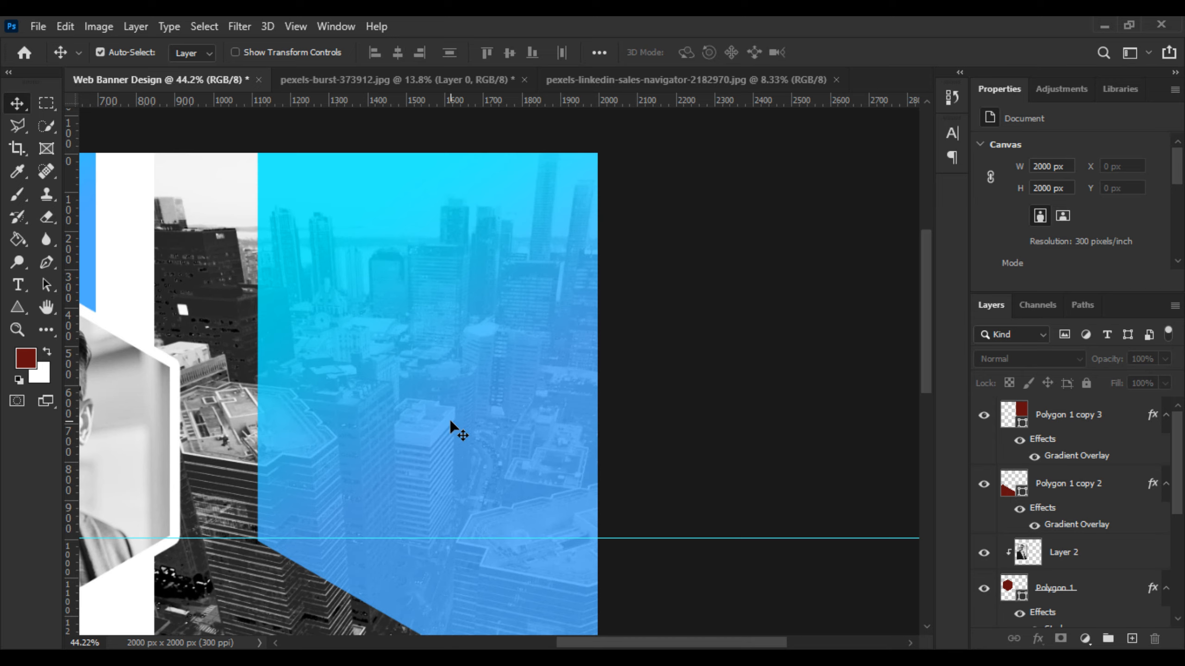
pyautogui.scroll(-2, 451, 423)
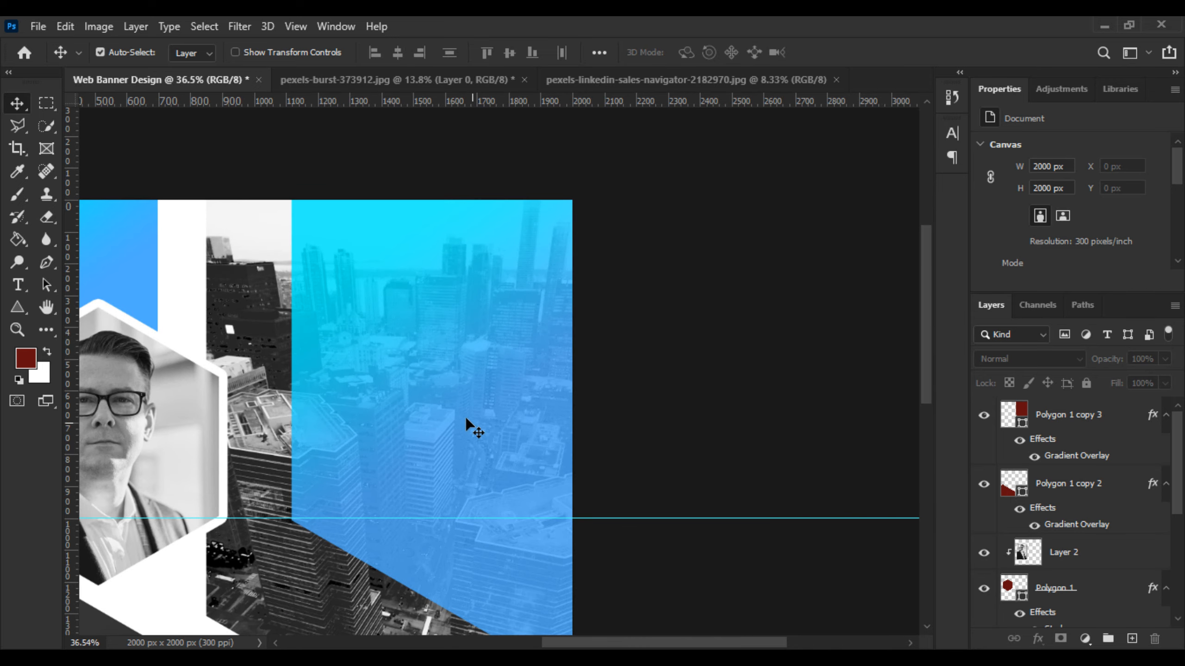
pyautogui.click(18, 285)
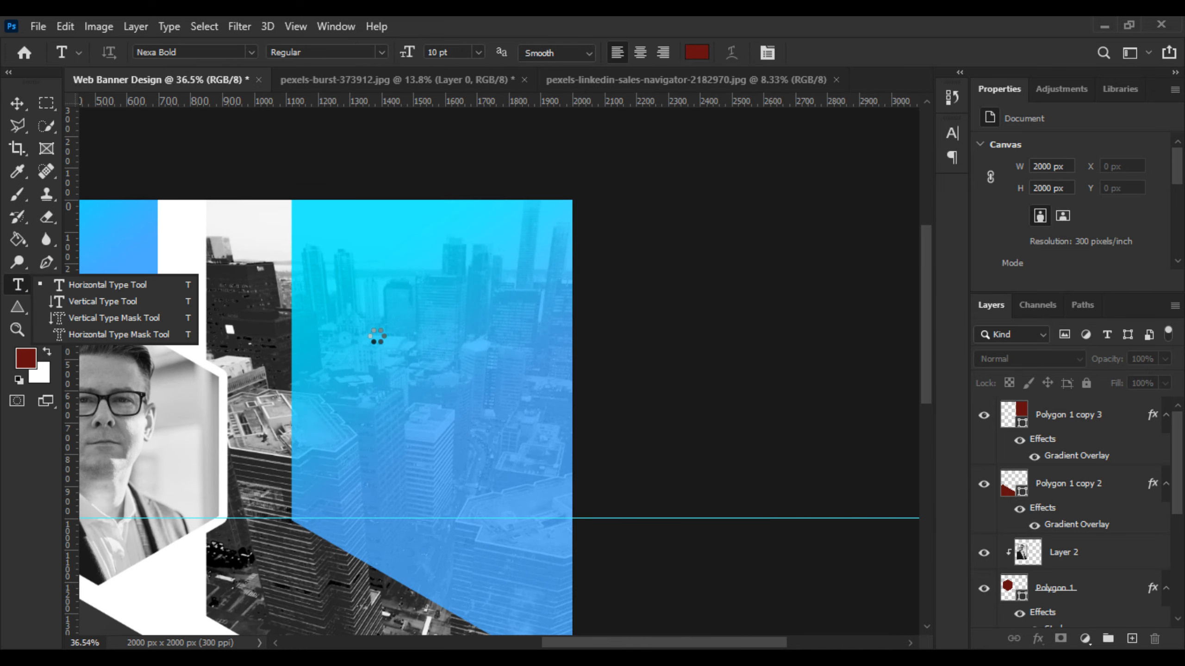
pyautogui.click(377, 336)
pyautogui.write('Digitel')
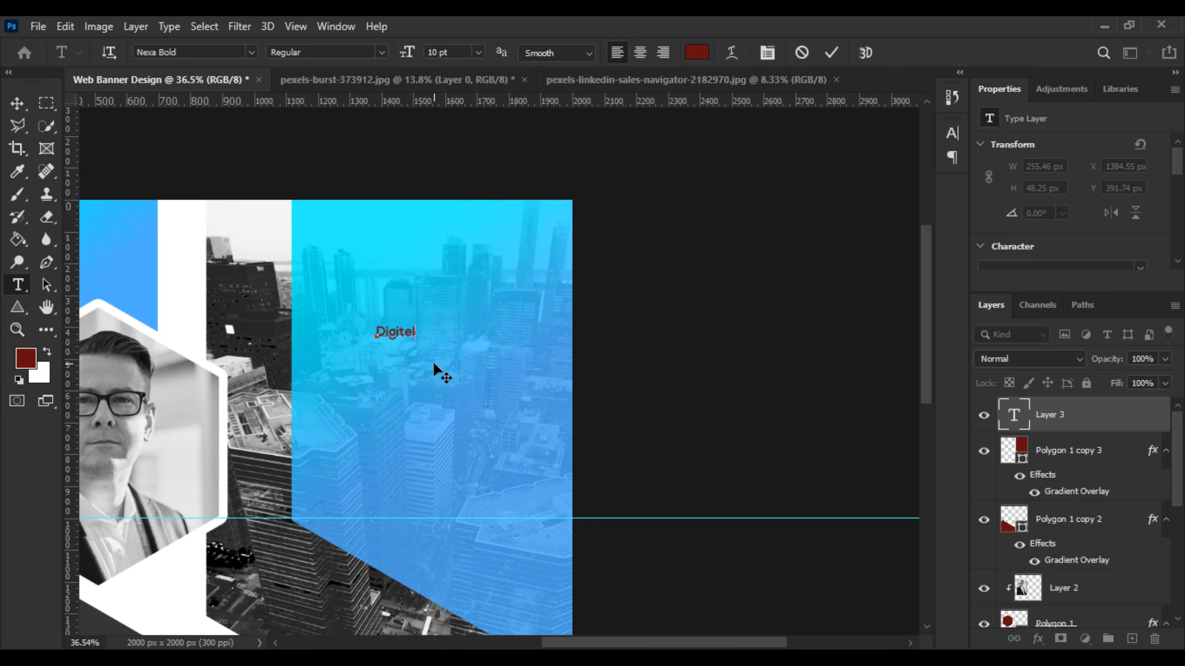
# - Enlarge the Digitel text to about 404 × 160 px and place it in the upper part of the blue shape
pyautogui.hotkey('ctrl', 'a')
pyautogui.click(25, 105)
pyautogui.hotkey('ctrl', 't')
pyautogui.moveTo(418, 333); pyautogui.dragTo(545, 282)
pyautogui.press('Return')
# - Change the Digitel text color to white (ffffff)
pyautogui.scroll(3, 504, 350)
pyautogui.scroll(-5, 523, 307)
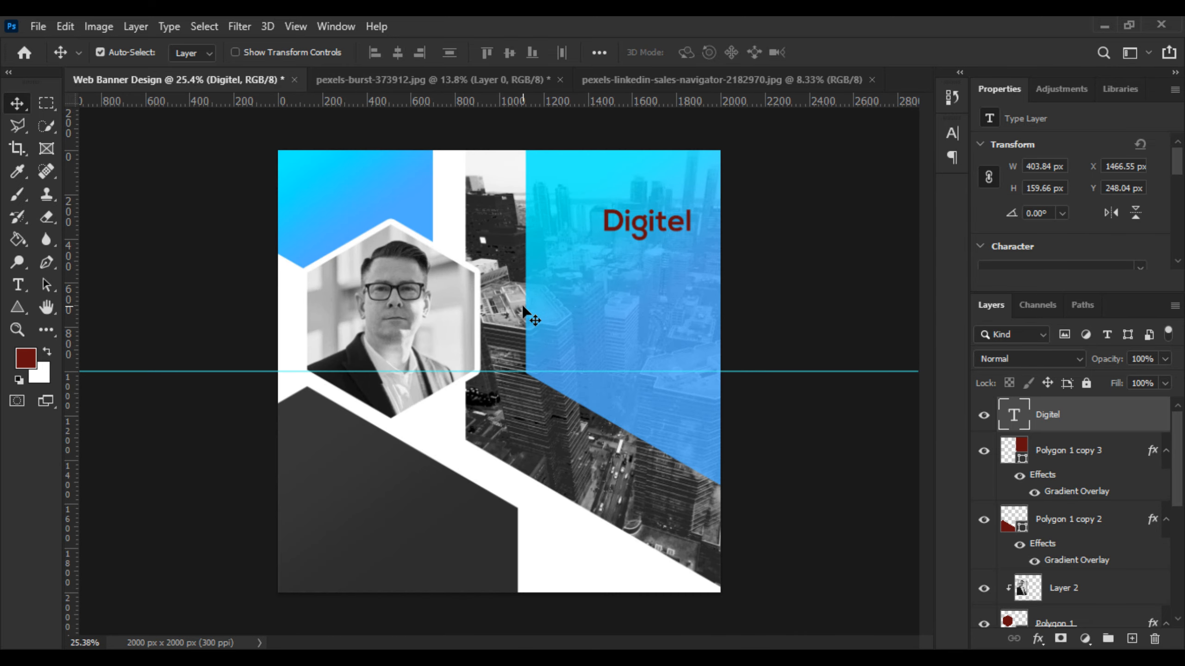
pyautogui.scroll(2, 560, 313)
pyautogui.scroll(2, 560, 302)
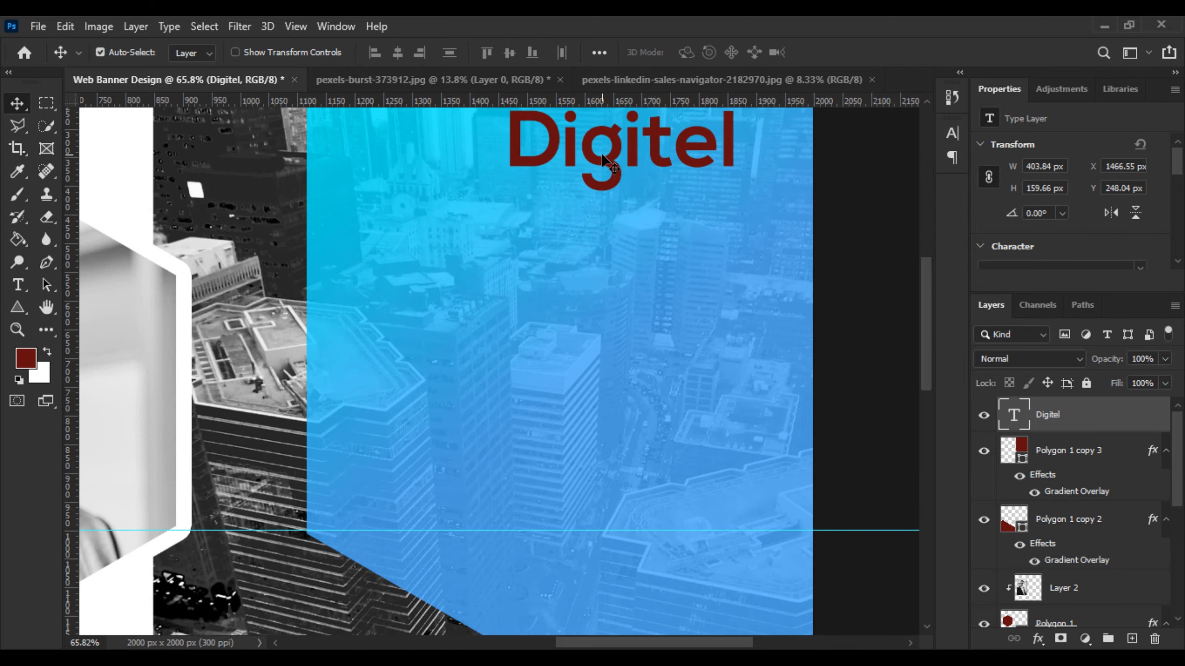
pyautogui.press('t')
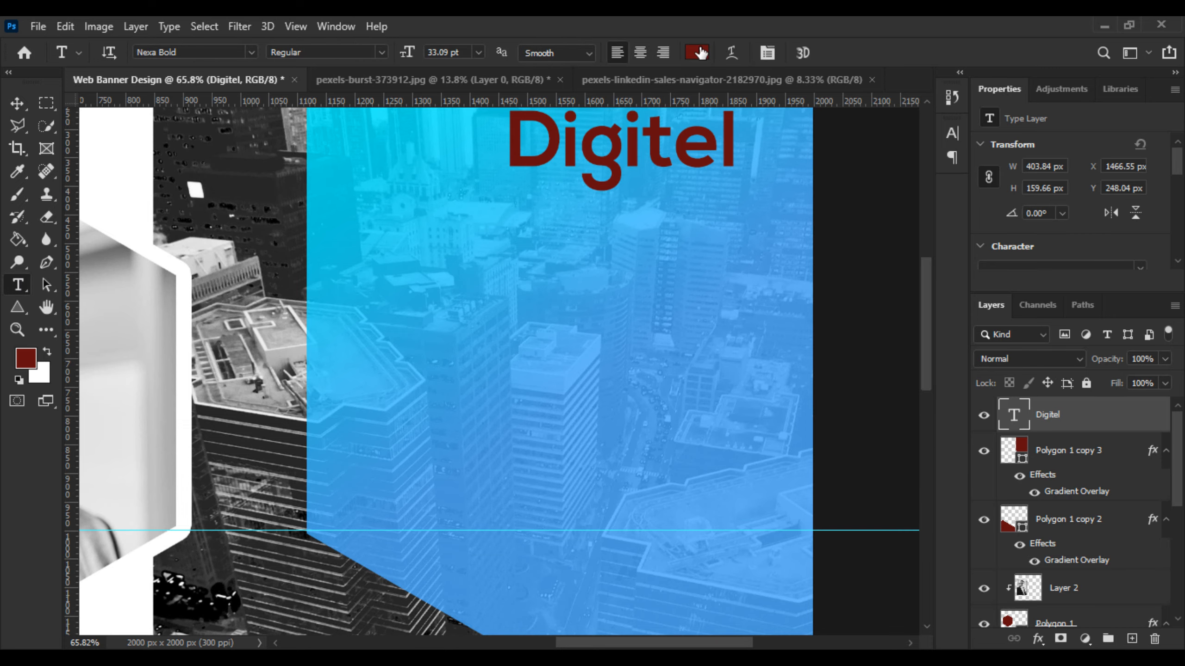
pyautogui.click(693, 51)
pyautogui.write('ffffff')
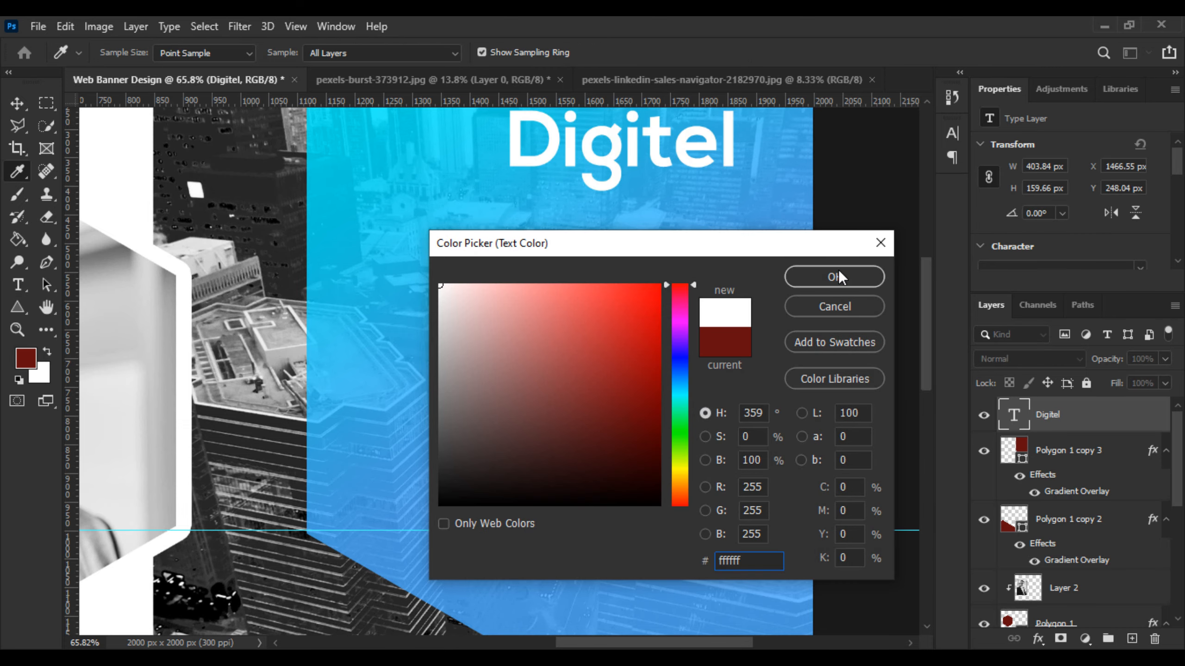
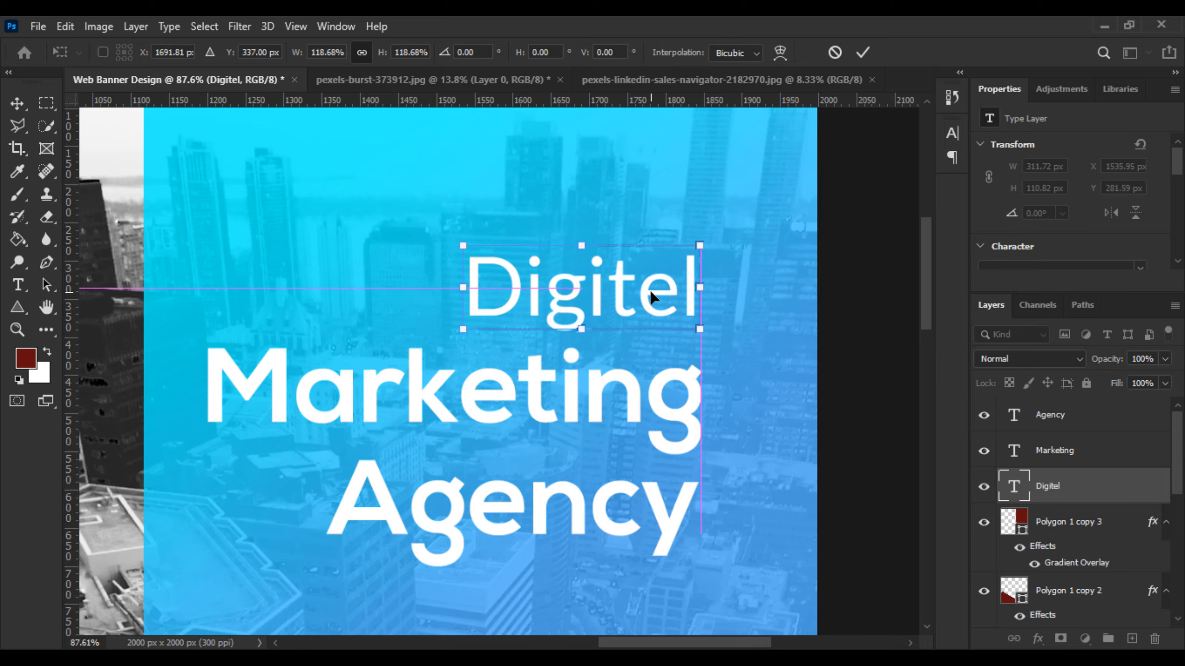
# - Apply the Digitel text's 118.68% enlargement and tune the vertical spacing of the Digitel and Agency lines around Marketing
pyautogui.press('Return')
pyautogui.scroll(-7, 651, 293)
pyautogui.scroll(2, 652, 428)
pyautogui.scroll(2, 654, 430)
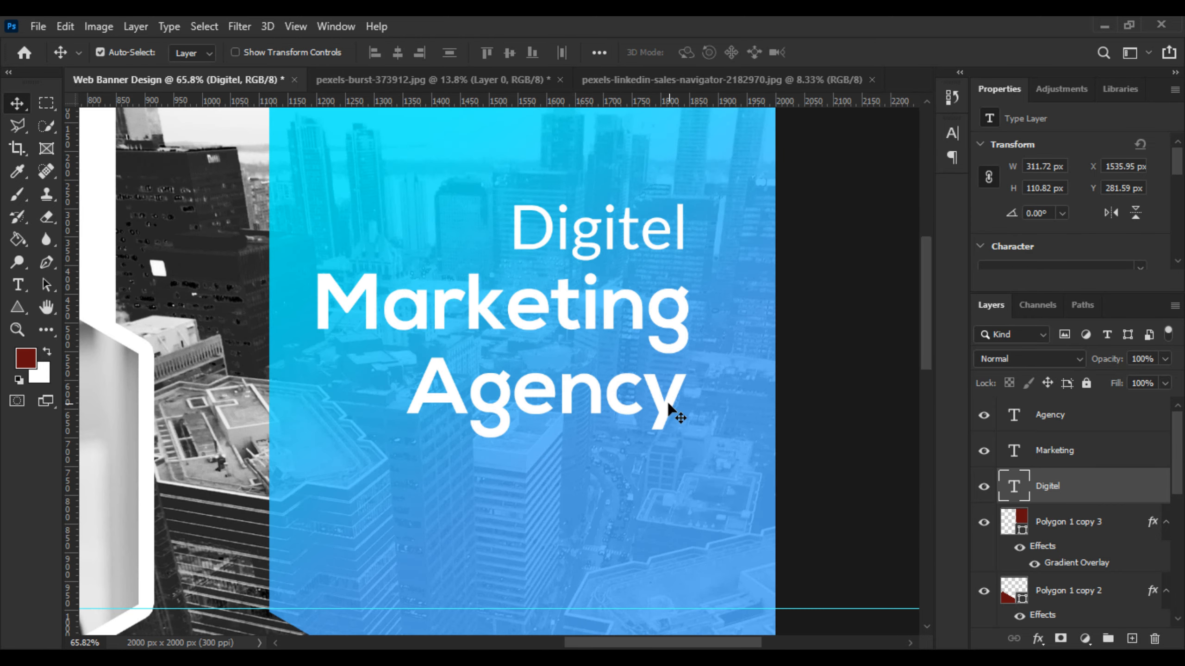
pyautogui.moveTo(666, 418); pyautogui.dragTo(663, 399)
pyautogui.scroll(4, 684, 276)
pyautogui.scroll(3, 684, 274)
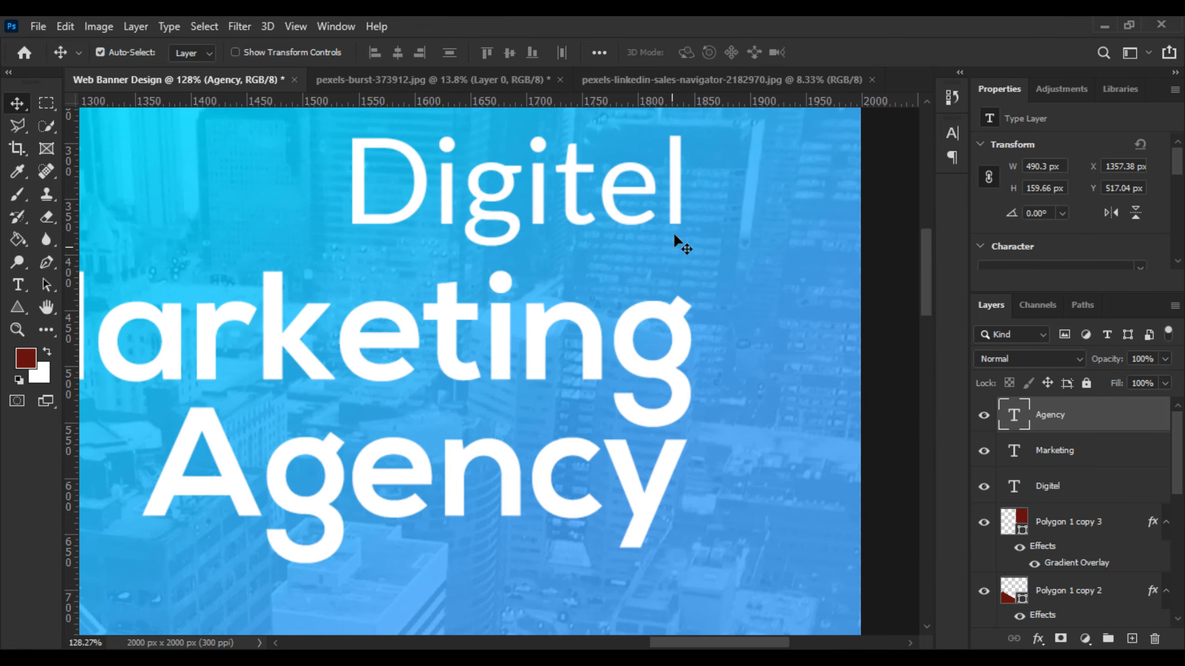
pyautogui.moveTo(679, 225); pyautogui.dragTo(676, 231)
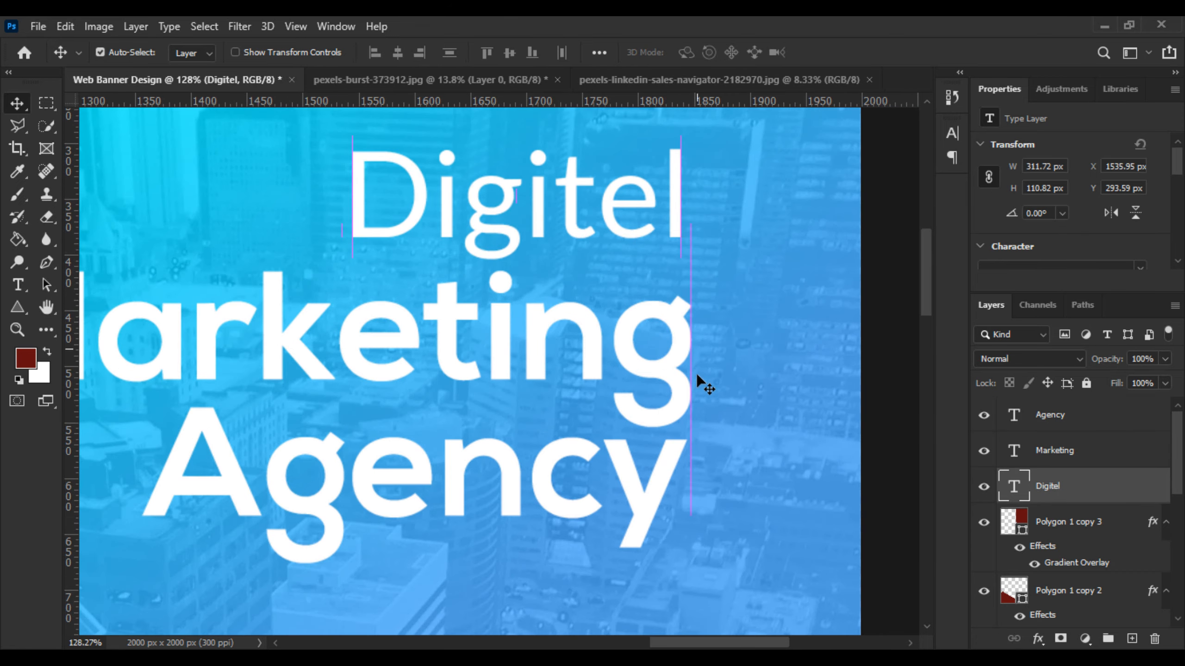
pyautogui.moveTo(672, 465); pyautogui.dragTo(670, 474)
# - Align the right edges of the Digitel, Marketing and Agency text layers
pyautogui.keyDown('shift'); pyautogui.click(1044, 490); pyautogui.keyUp('shift')
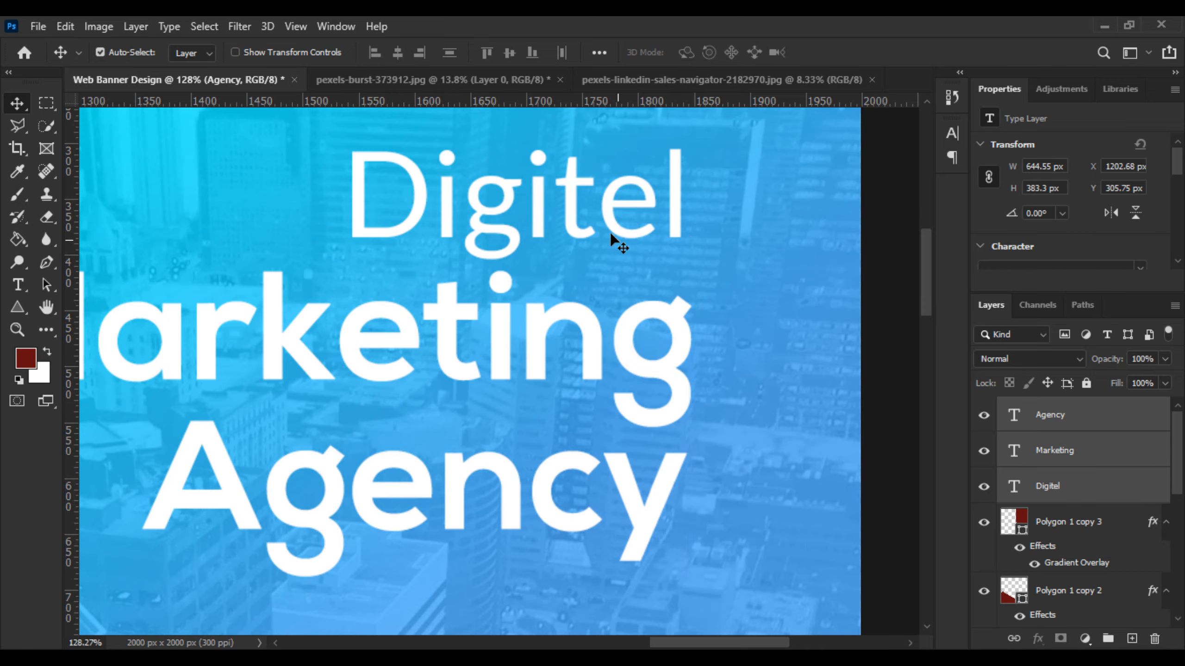
pyautogui.click(418, 53)
pyautogui.scroll(-4, 586, 150)
pyautogui.scroll(-4, 585, 150)
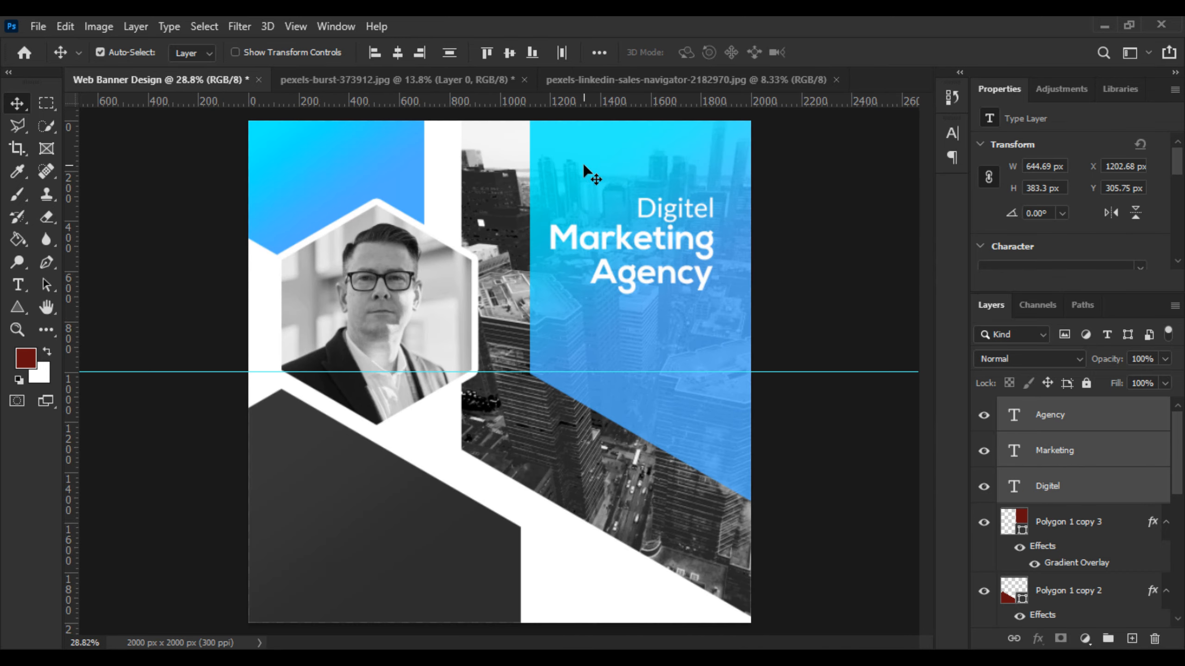
# - Move the three-line heading together toward the blue shape's upper right corner, to about X 1277 px, Y 146 px
pyautogui.scroll(1, 587, 173)
pyautogui.moveTo(674, 226); pyautogui.dragTo(721, 219)
pyautogui.hotkey('ctrl', 't')
pyautogui.press('Return')
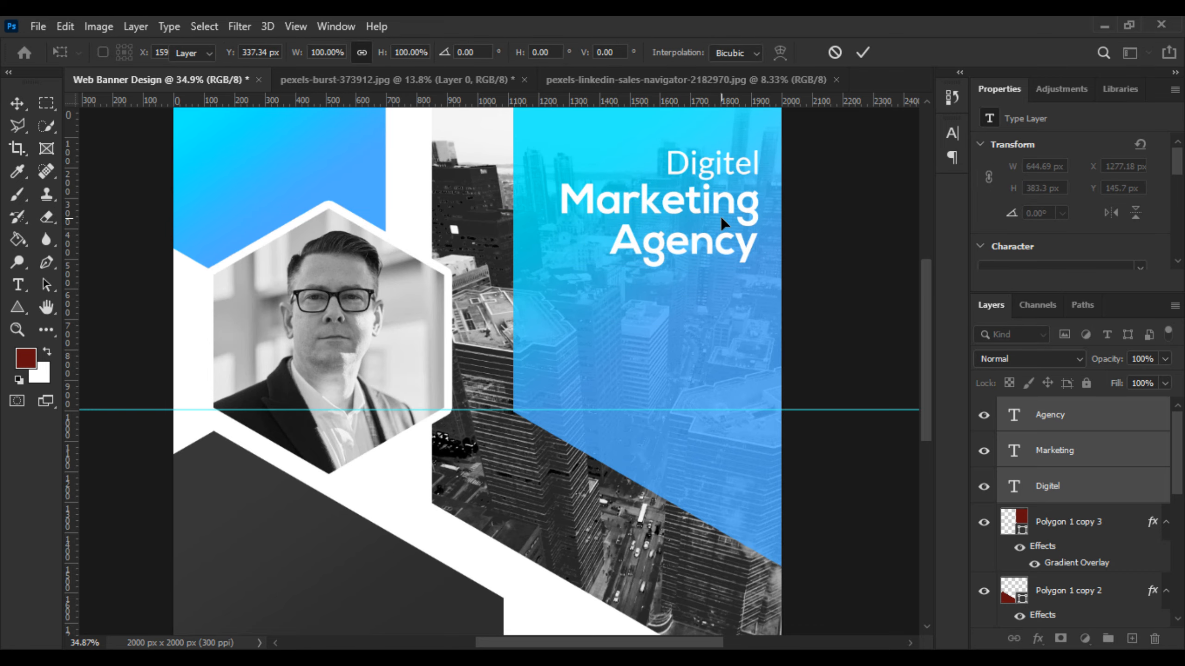
# - Add a vertical guide and fit it exactly to the right edge of the heading text
pyautogui.scroll(2, 751, 247)
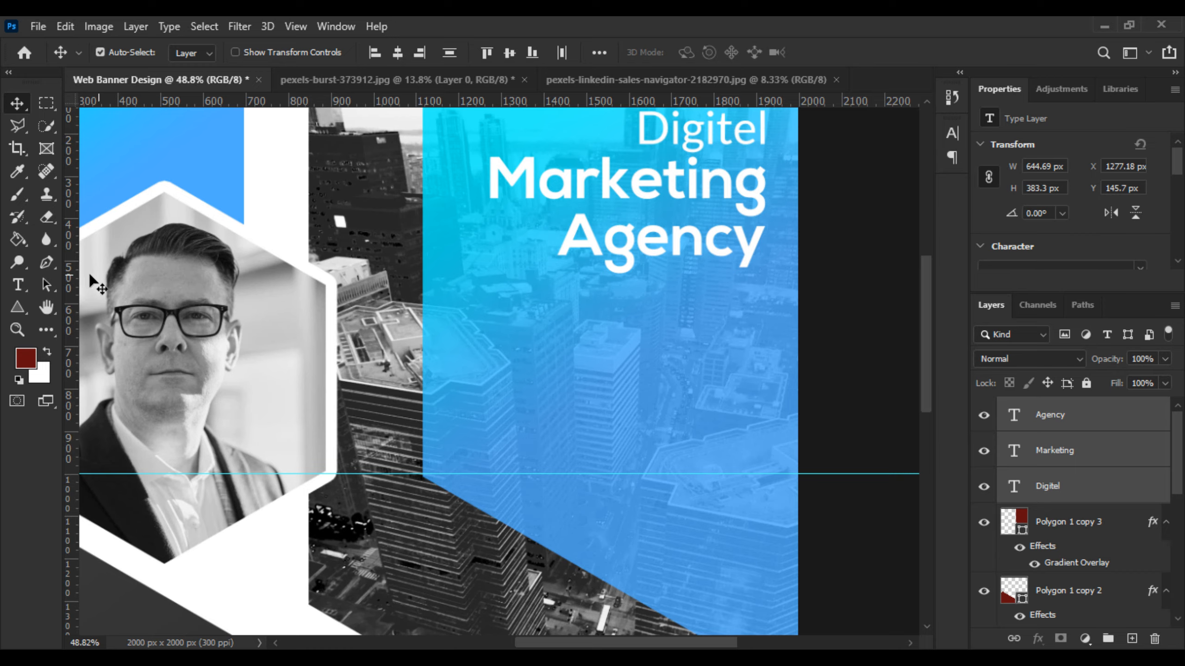
pyautogui.moveTo(69, 282); pyautogui.dragTo(767, 322)
pyautogui.scroll(5, 772, 257)
pyautogui.scroll(5, 760, 327)
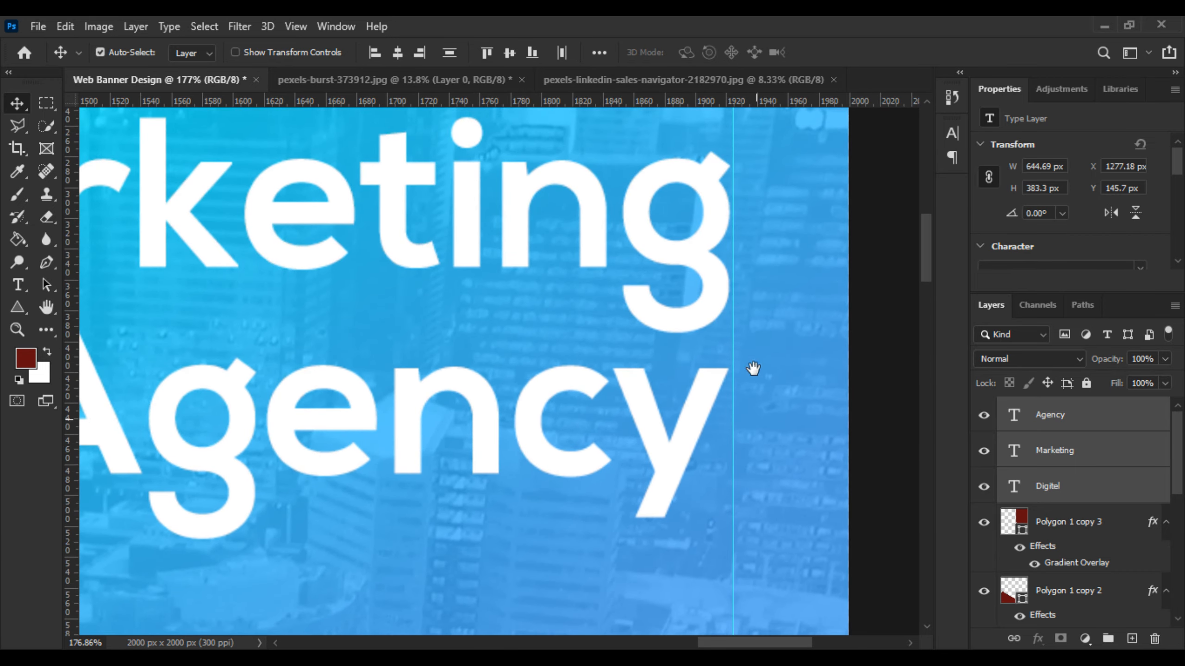
pyautogui.scroll(2, 742, 280)
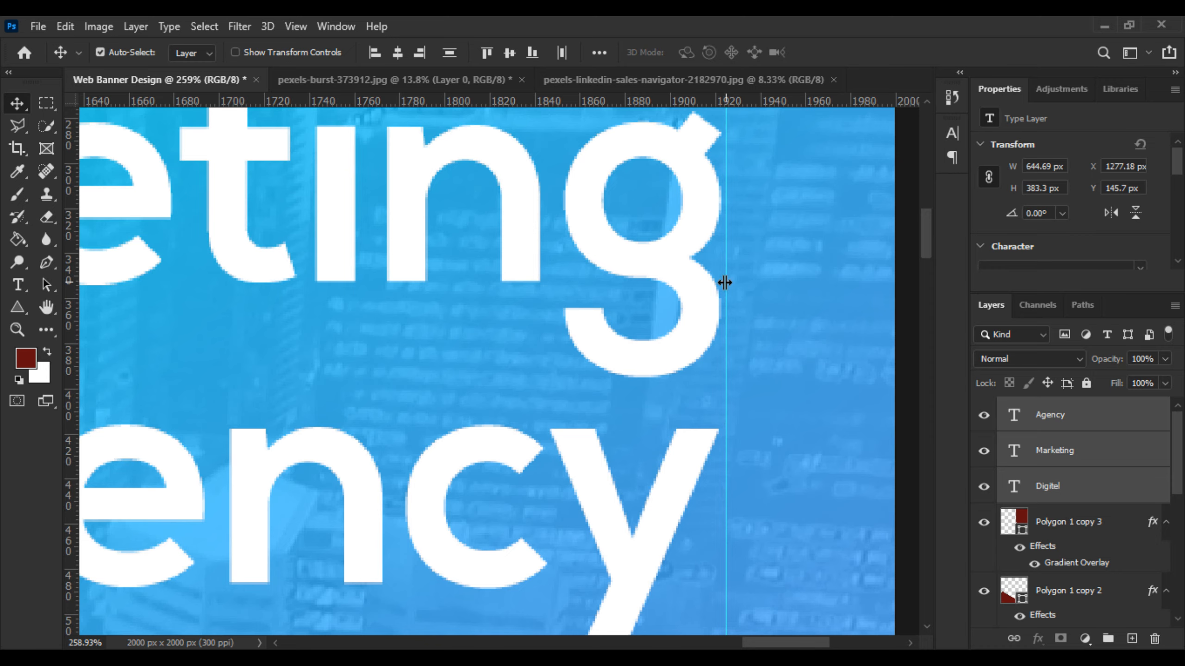
pyautogui.moveTo(724, 282); pyautogui.dragTo(720, 281)
pyautogui.scroll(-8, 730, 287)
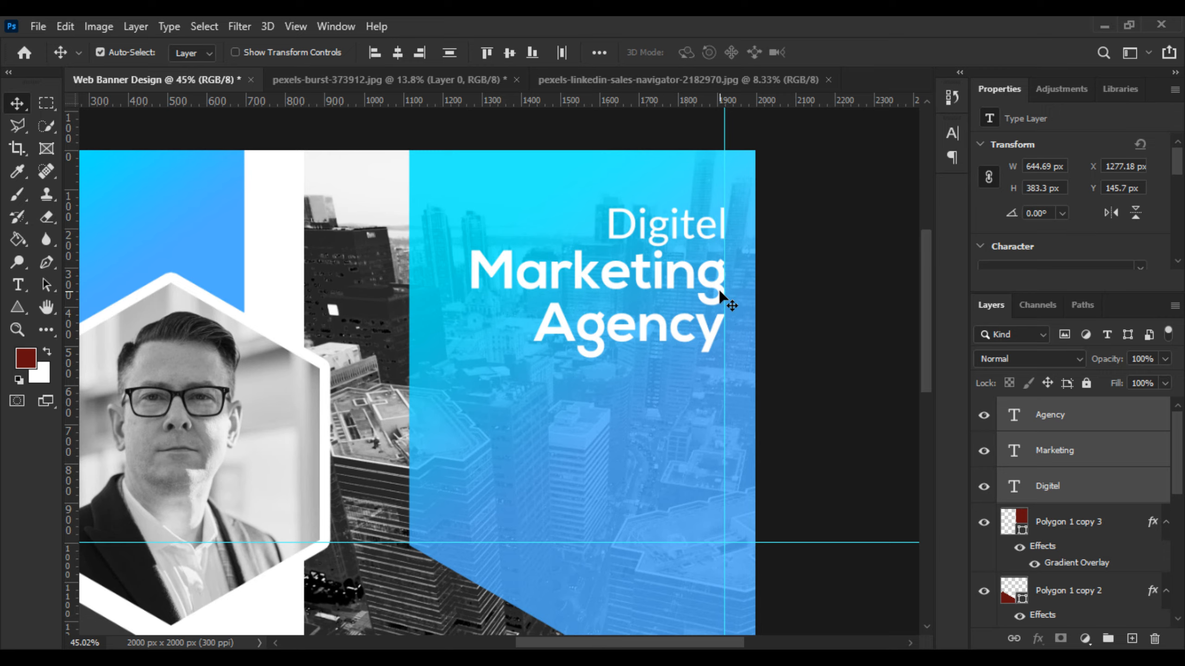
# - Draw a thin rectangle about 235 × 16 px below Agency, with its right end on the vertical guide
pyautogui.scroll(-1, 721, 291)
pyautogui.scroll(2, 712, 325)
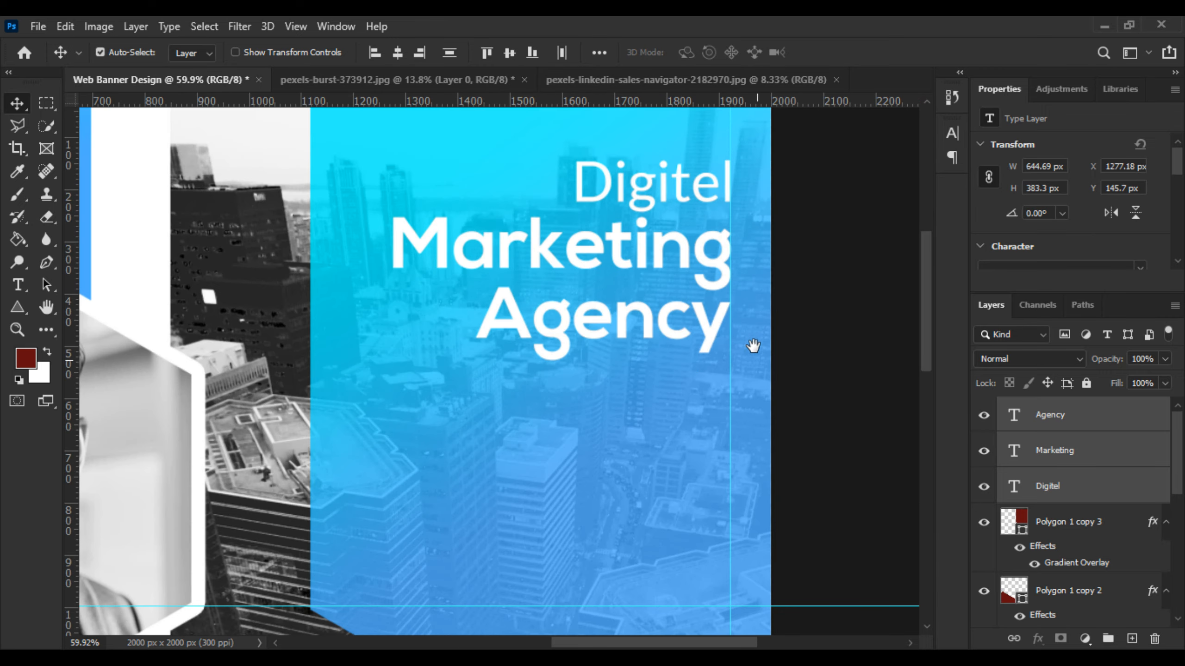
pyautogui.moveTo(753, 345); pyautogui.dragTo(746, 285)
pyautogui.moveTo(18, 313); pyautogui.dragTo(52, 310)
pyautogui.scroll(2, 569, 362)
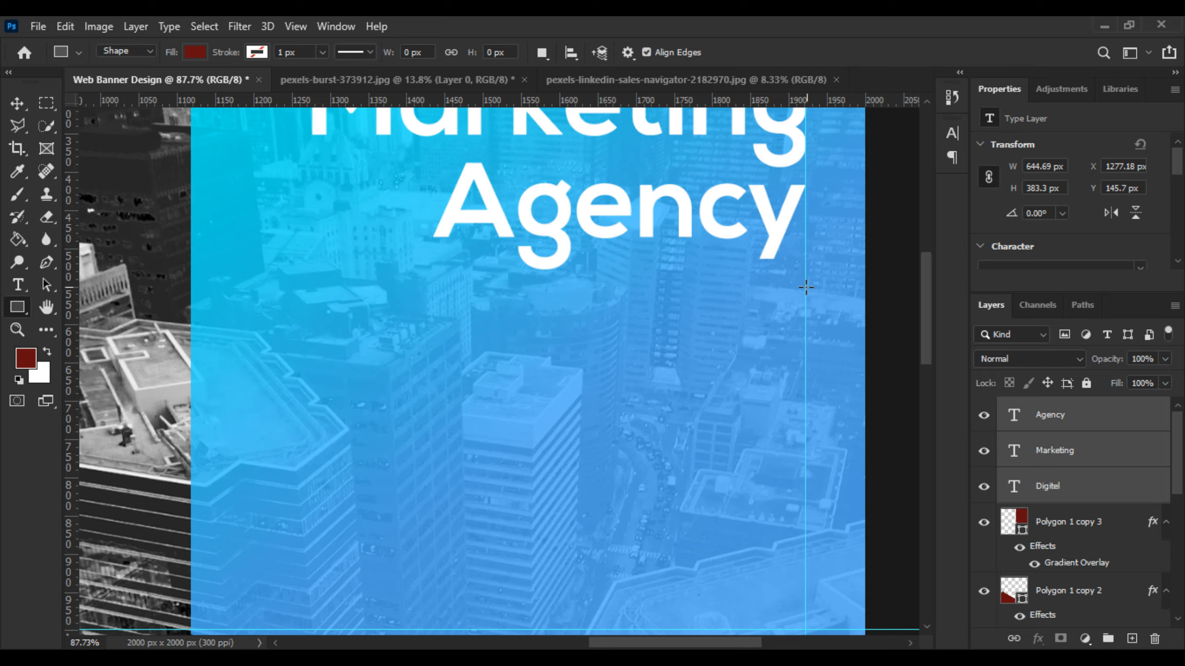
pyautogui.moveTo(806, 287); pyautogui.dragTo(626, 297)
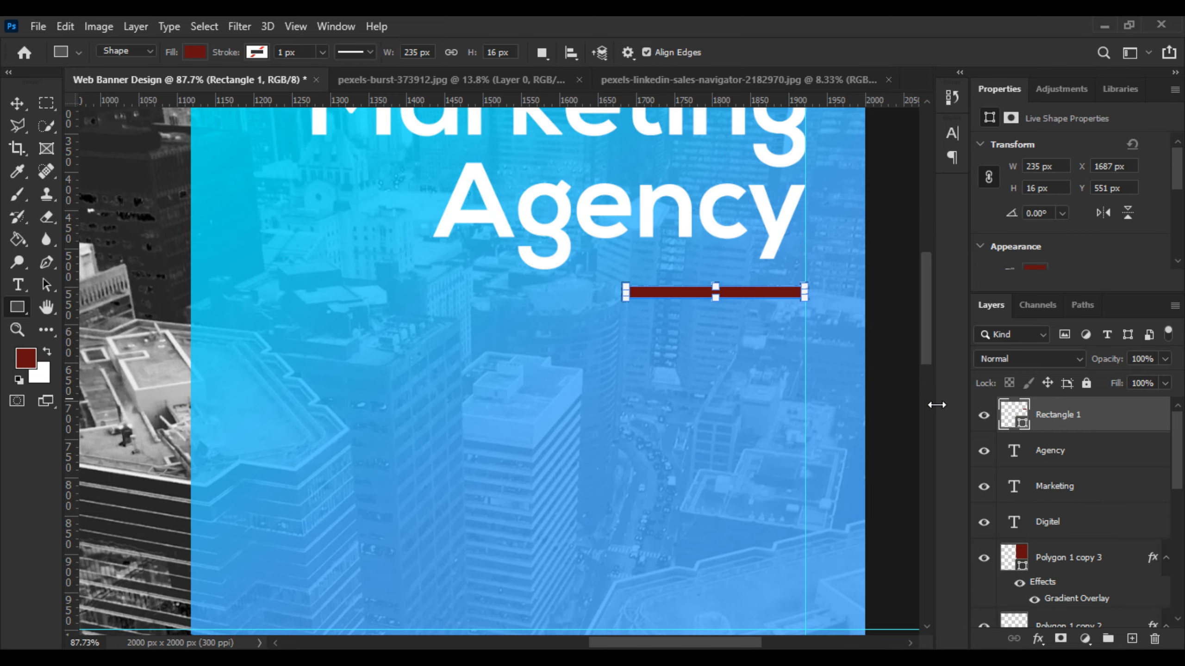
# - Change the thin rectangle's fill color to white (ffffff)
pyautogui.doubleClick(1015, 409)
pyautogui.write('ffffff')
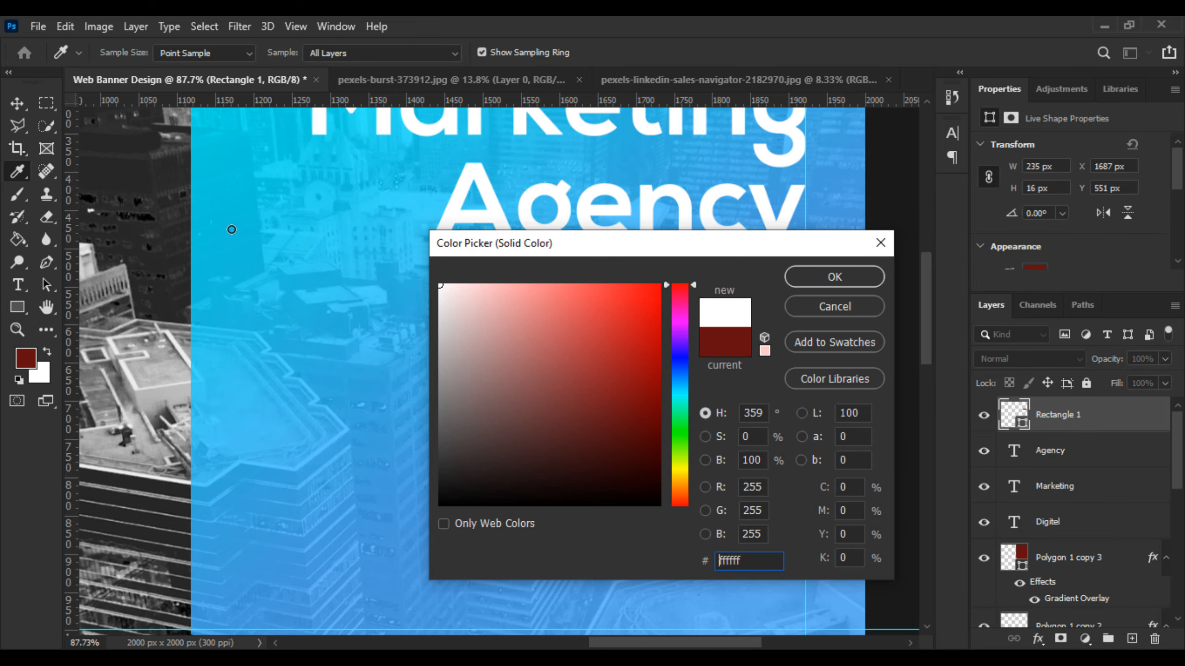
pyautogui.click(835, 277)
pyautogui.click(17, 103)
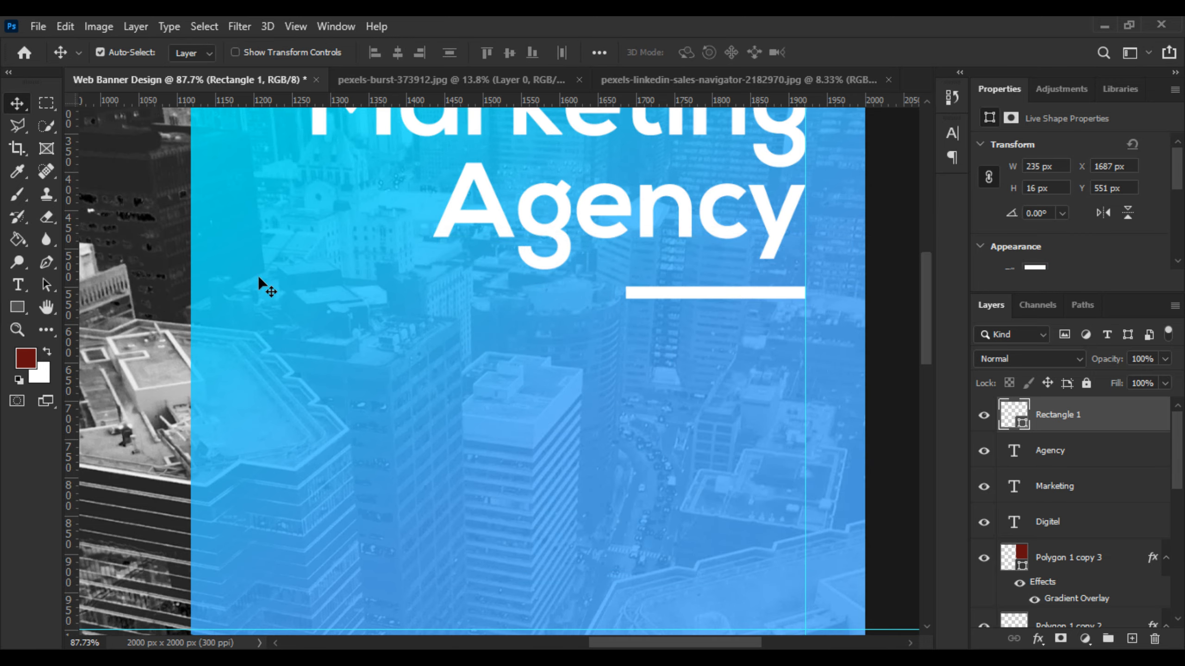
# - Move the white bar slightly closer to Agency, to Y 543 px, and reduce its height to 10 px
pyautogui.scroll(-3, 436, 410)
pyautogui.scroll(5, 627, 424)
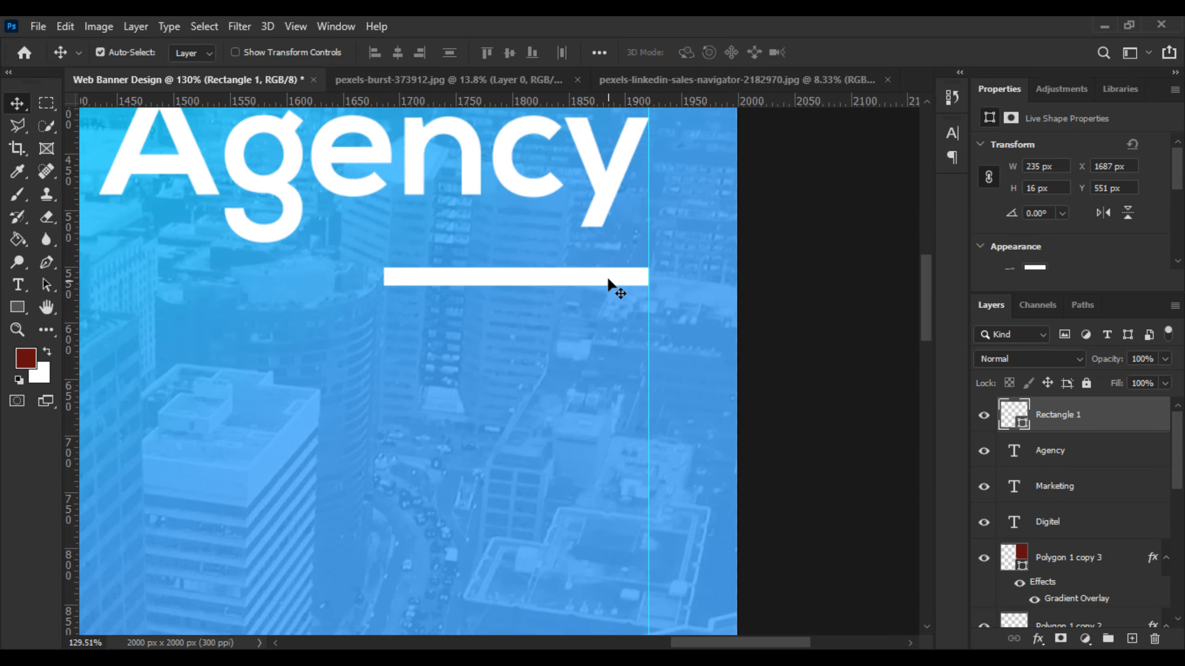
pyautogui.moveTo(608, 275); pyautogui.dragTo(614, 270)
pyautogui.hotkey('ctrl', 't')
pyautogui.scroll(7, 586, 279)
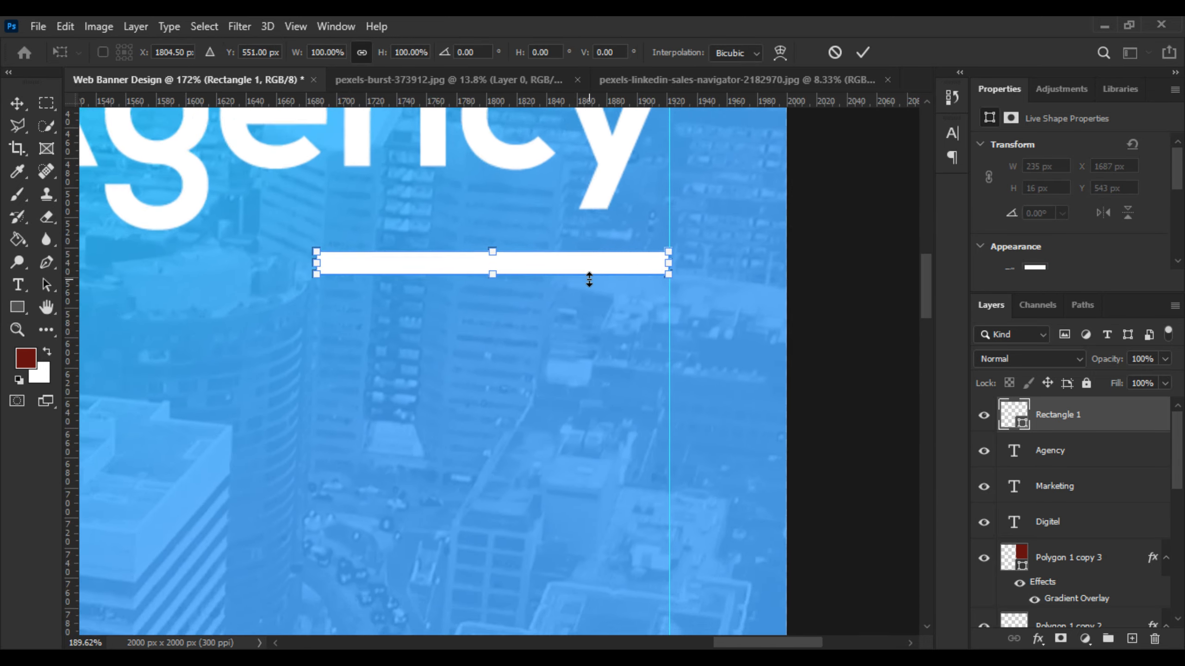
pyautogui.moveTo(465, 272); pyautogui.dragTo(465, 260)
pyautogui.press('Return')
pyautogui.scroll(-3, 461, 280)
pyautogui.scroll(-8, 461, 289)
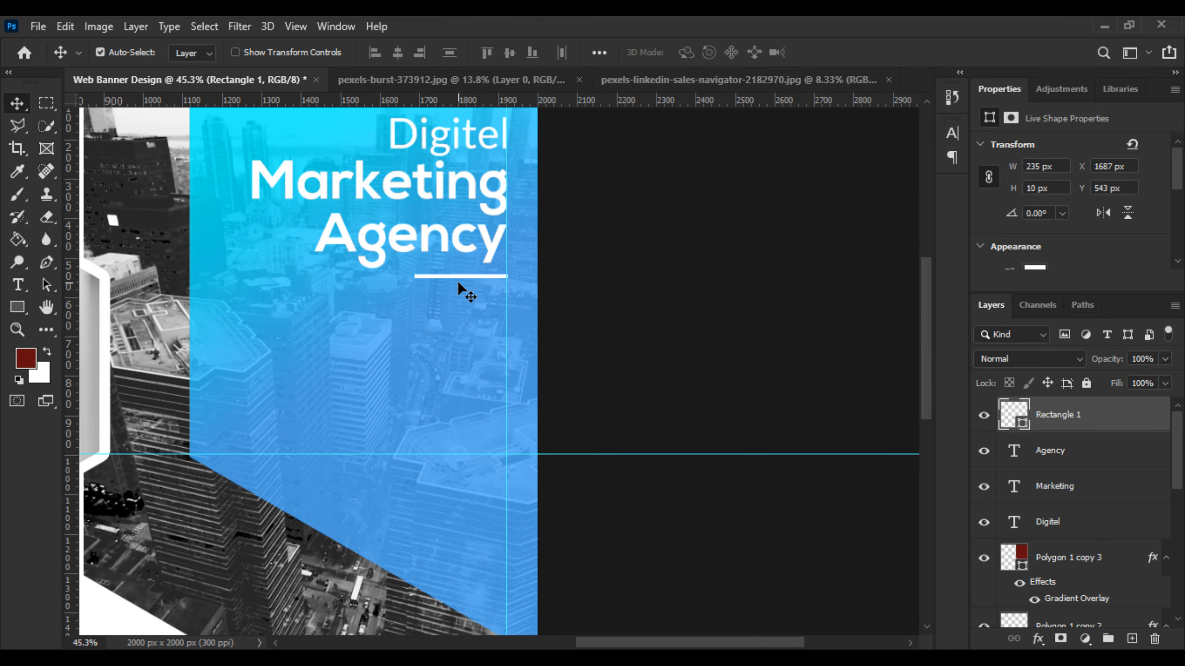
# - Add a white Nexa Bold Lorem ipsum paragraph in a text box about 683 × 329 px below the white bar
pyautogui.scroll(6, 783, 327)
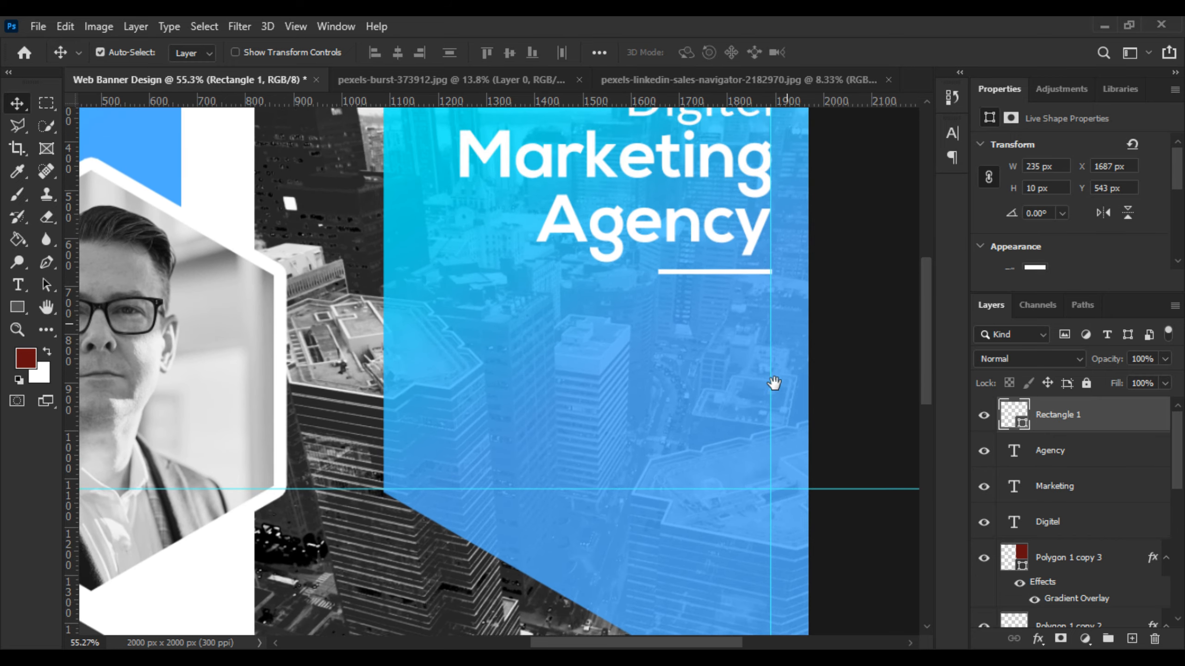
pyautogui.click(18, 281)
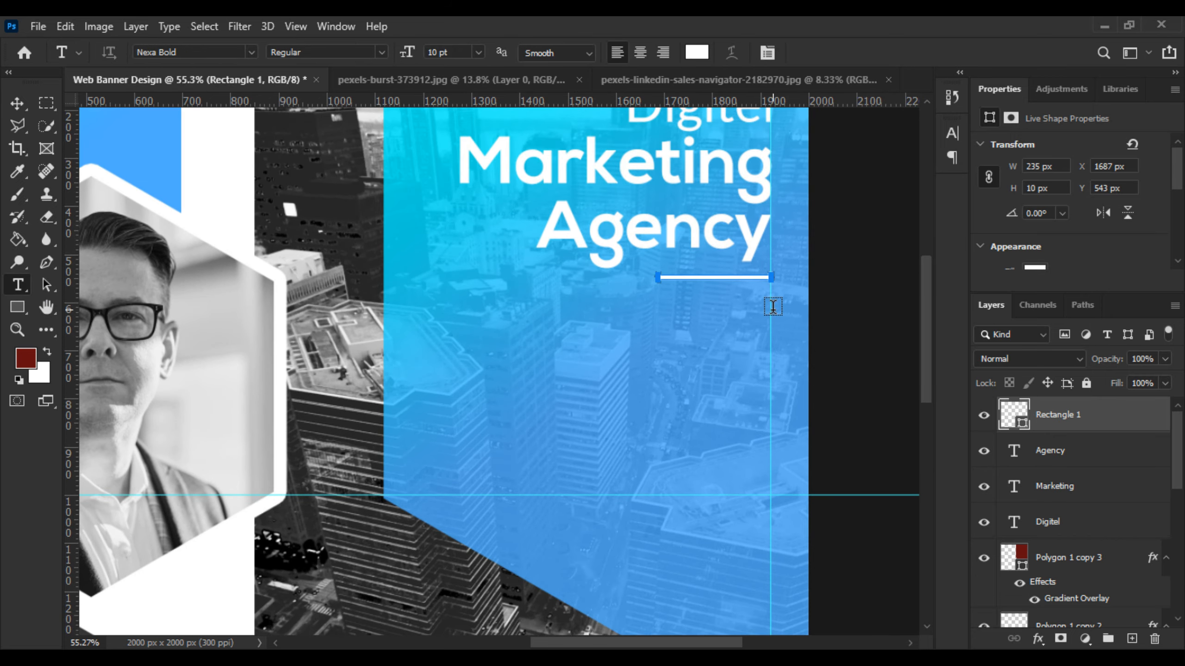
pyautogui.moveTo(773, 310); pyautogui.dragTo(444, 468)
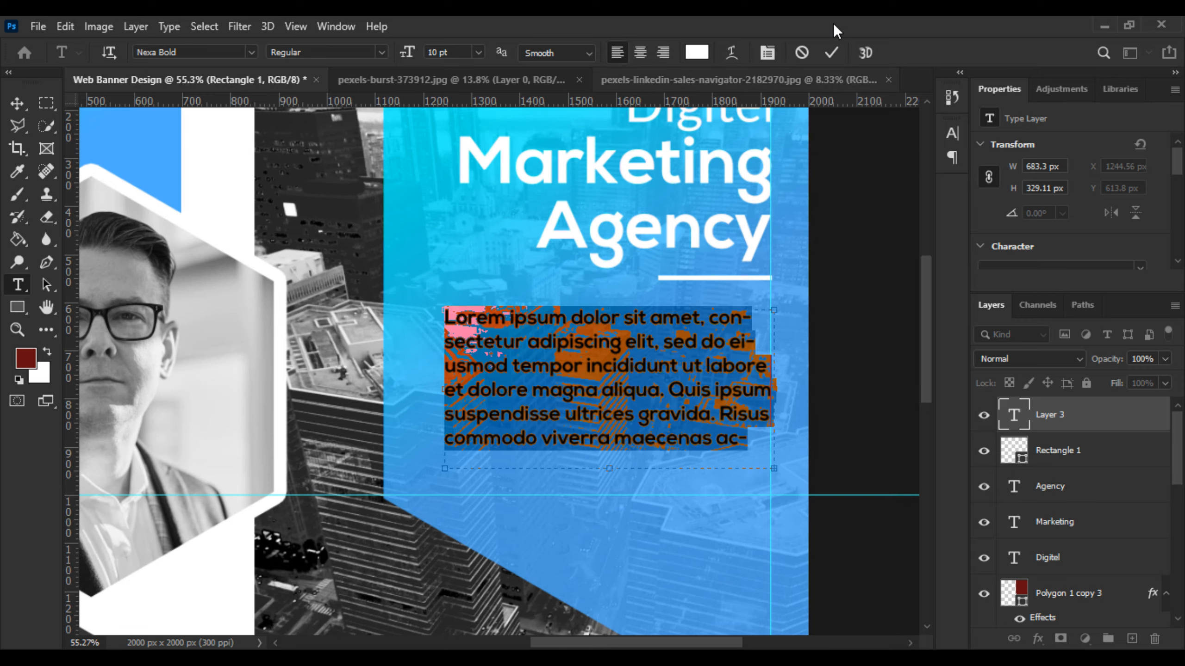
# - Try right alignment on the Lorem ipsum paragraph, followed by justification with the last line centred
pyautogui.click(664, 52)
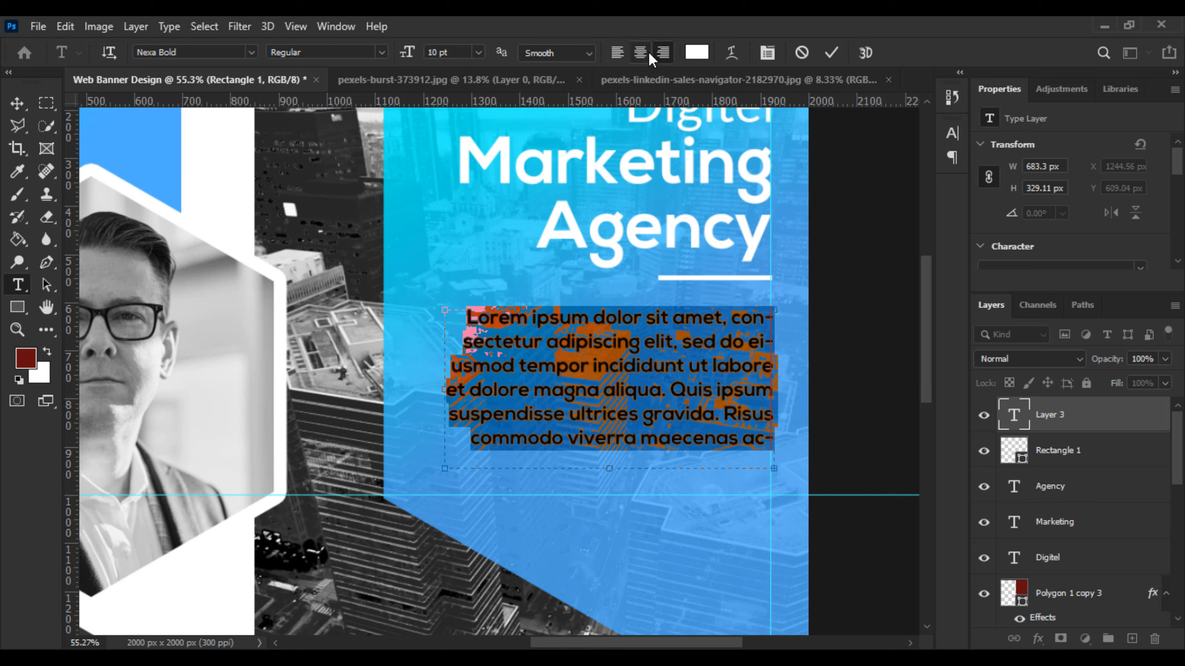
pyautogui.click(767, 52)
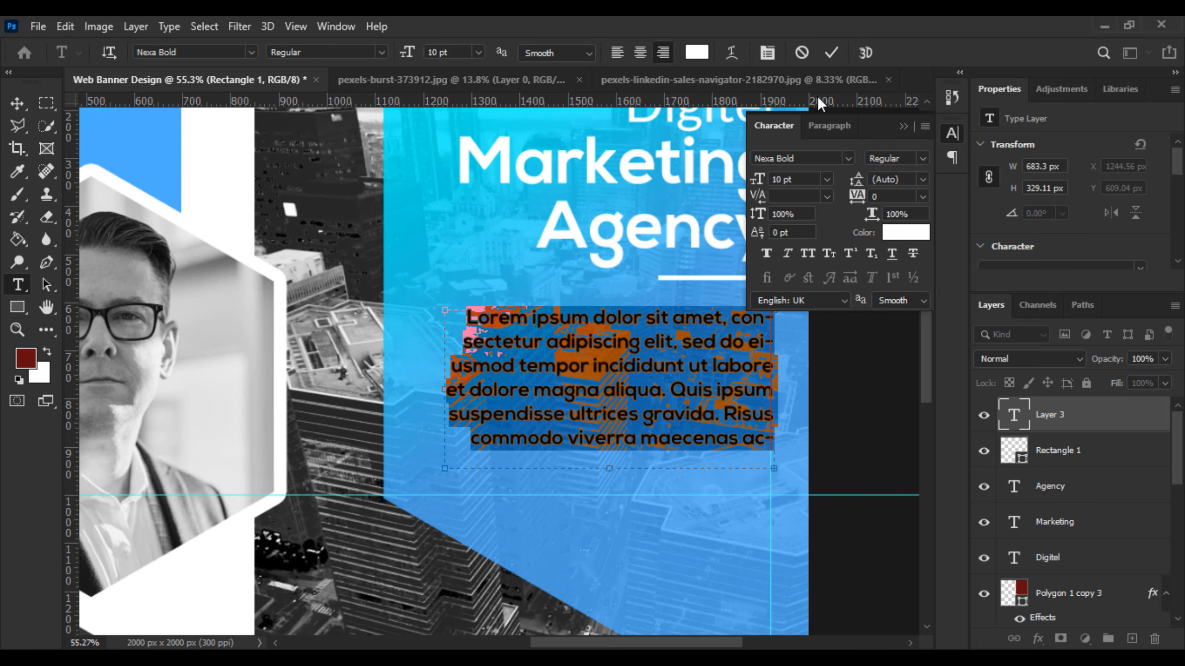
pyautogui.click(845, 129)
pyautogui.click(863, 158)
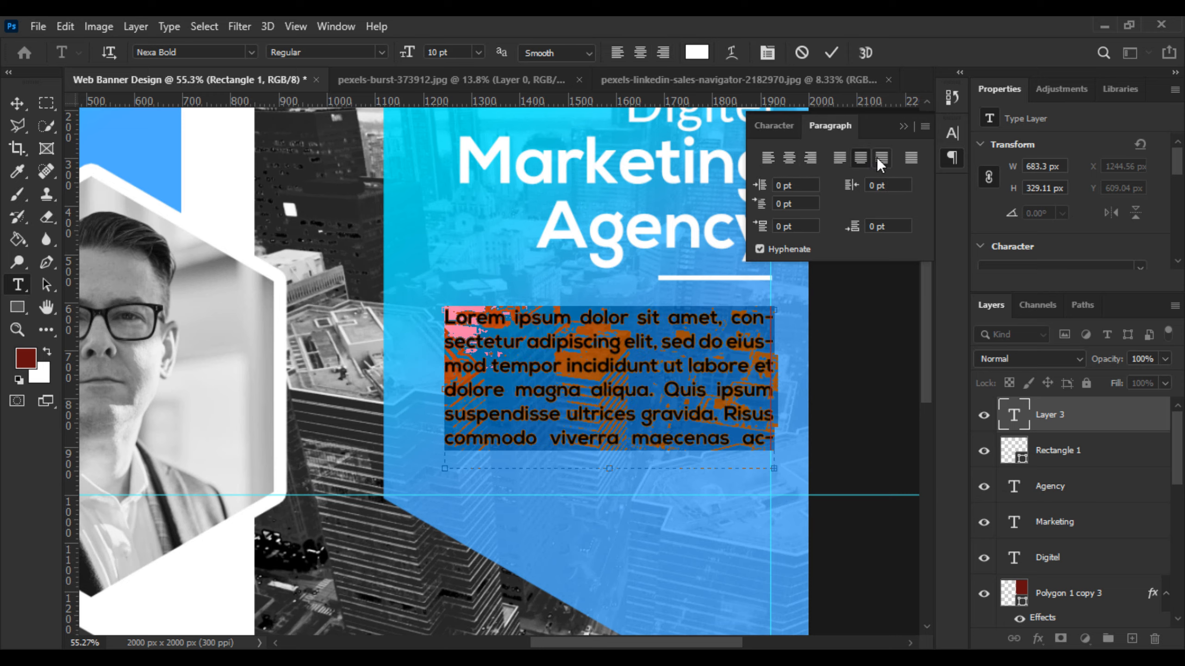
# - Set the Lorem ipsum paragraph's font size to 7 pt and justify it with the last line aligned right
pyautogui.click(774, 126)
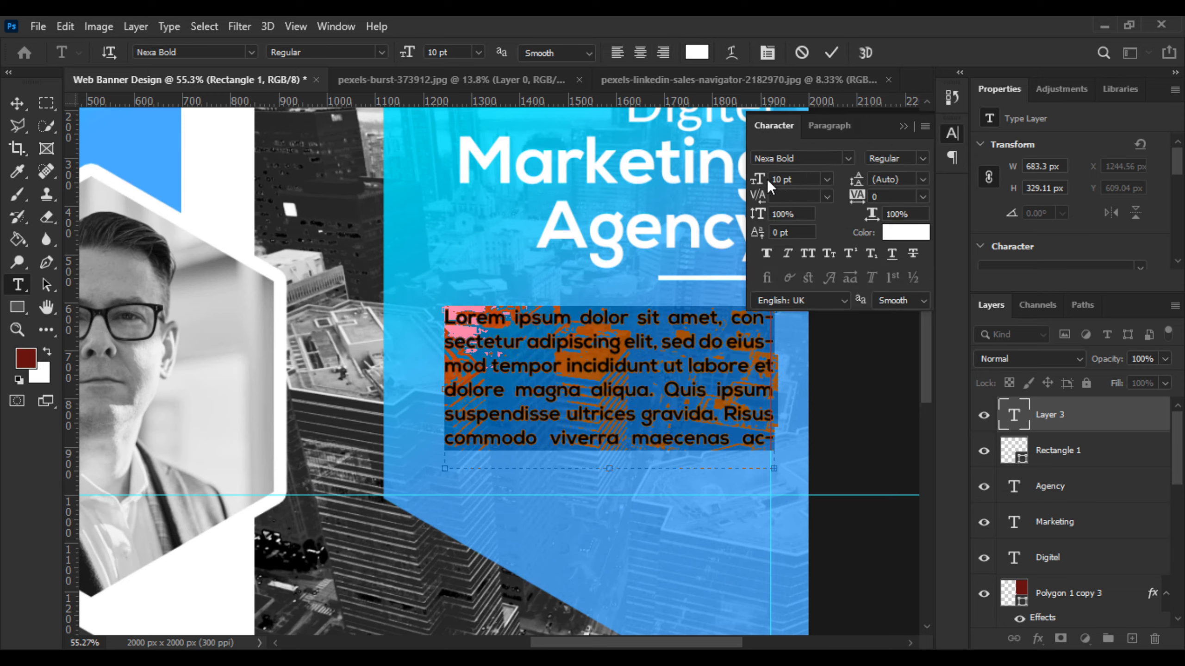
pyautogui.moveTo(762, 181); pyautogui.dragTo(757, 181)
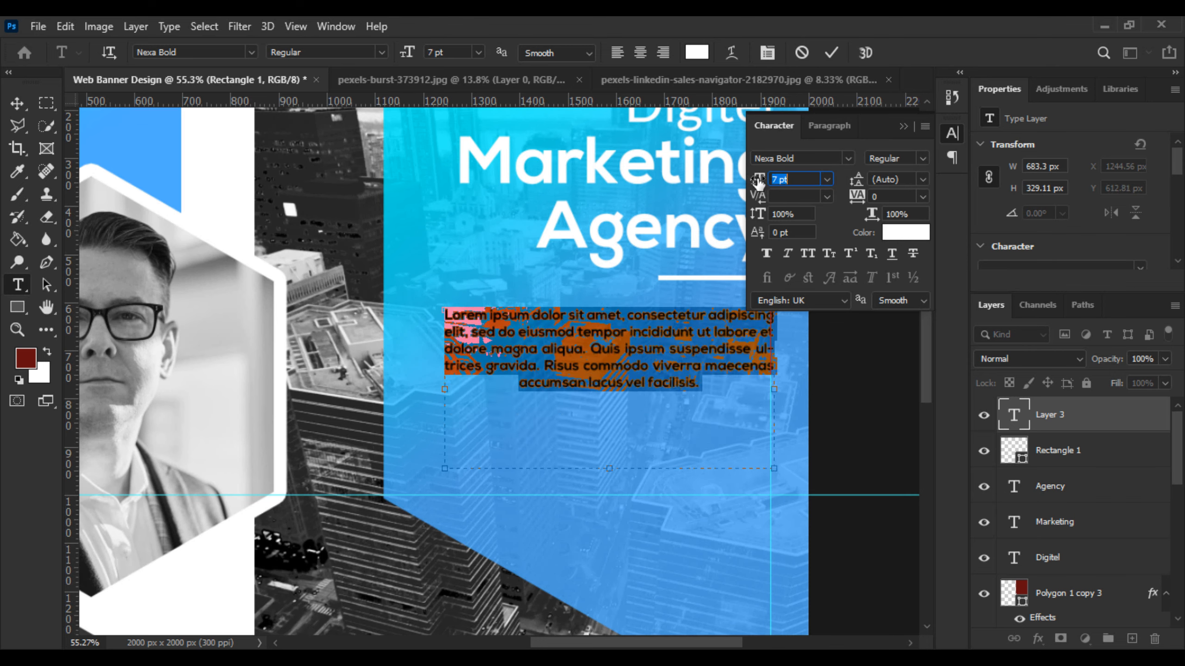
pyautogui.click(830, 125)
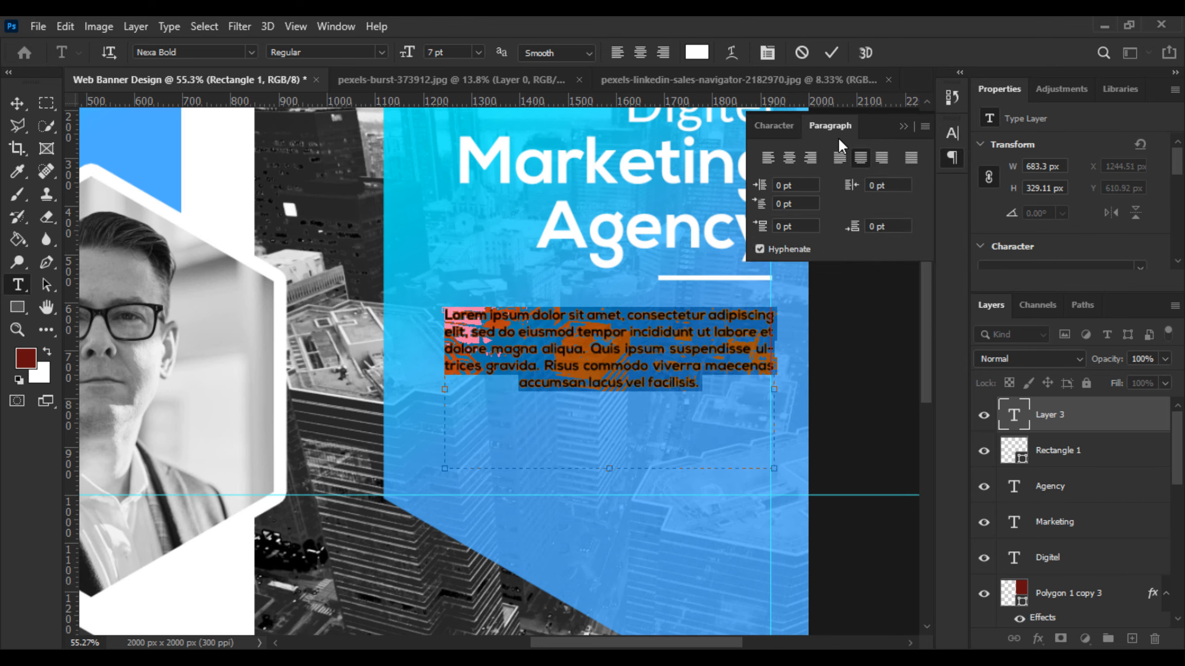
pyautogui.click(882, 157)
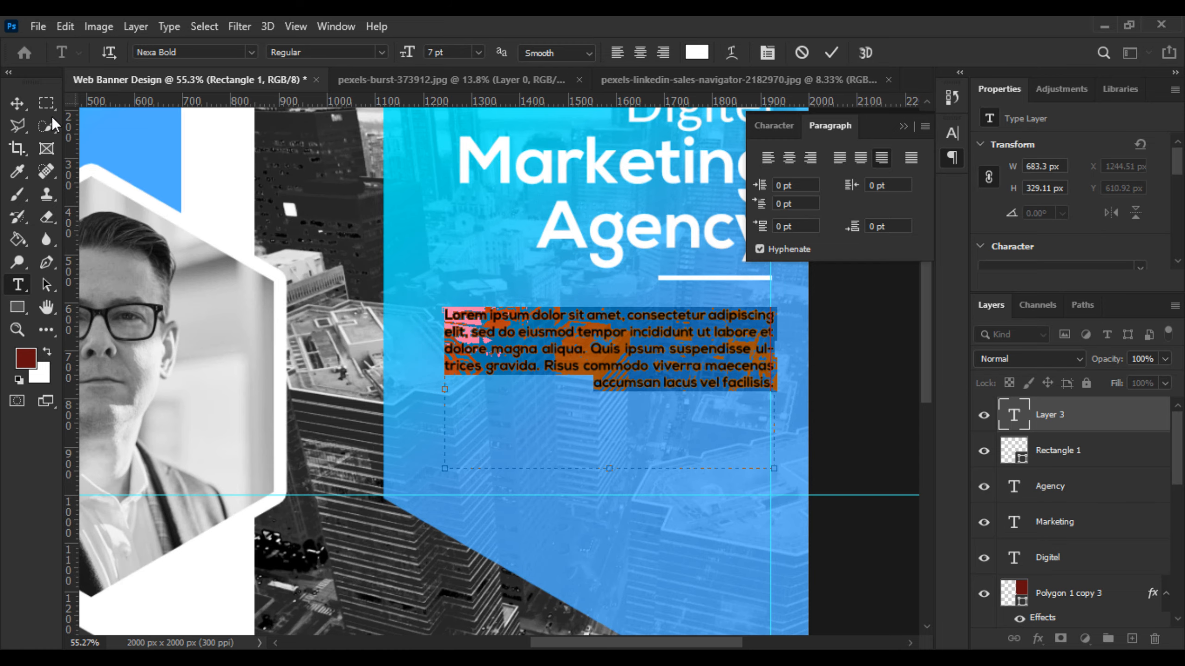
# - Move the paragraph to about X 1238 px, Y 584 px, so its right edge meets the vertical guide below the bar
pyautogui.click(17, 103)
pyautogui.scroll(6, 720, 395)
pyautogui.moveTo(769, 364); pyautogui.dragTo(722, 391)
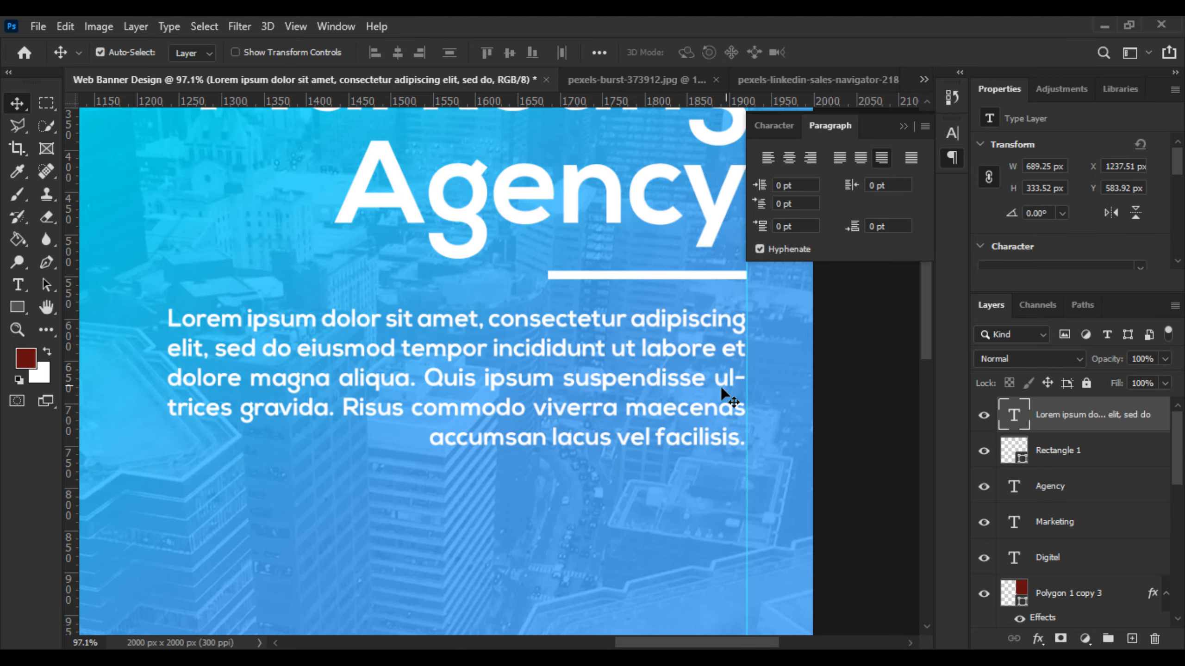
pyautogui.scroll(-13, 711, 394)
pyautogui.scroll(4, 708, 394)
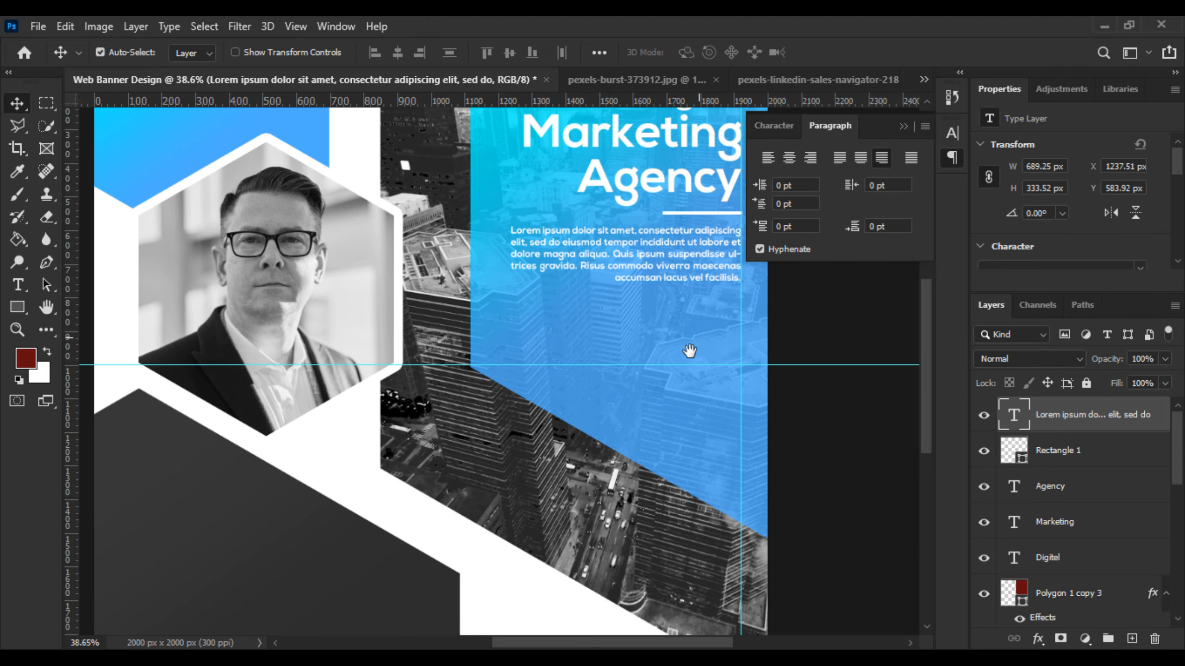
# - Deselect the paragraph and check the heading, bar and paragraph layout against the whole banner
pyautogui.moveTo(689, 351); pyautogui.dragTo(676, 447)
pyautogui.scroll(4, 690, 358)
pyautogui.scroll(-5, 698, 365)
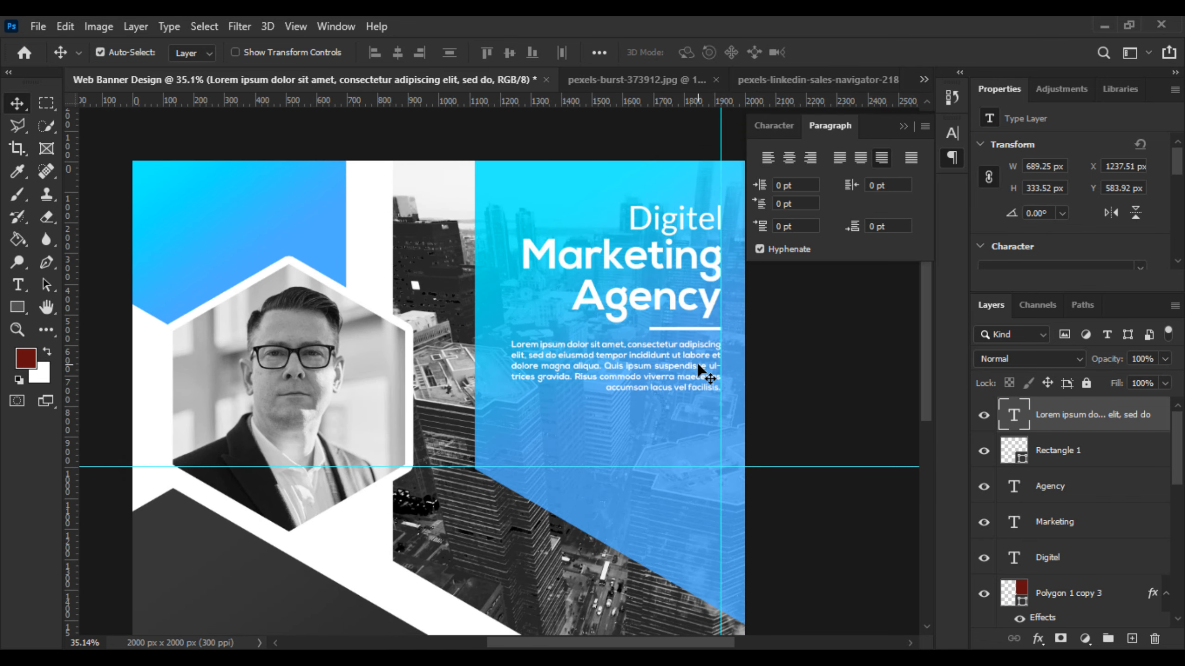
pyautogui.scroll(-3, 700, 369)
pyautogui.click(774, 126)
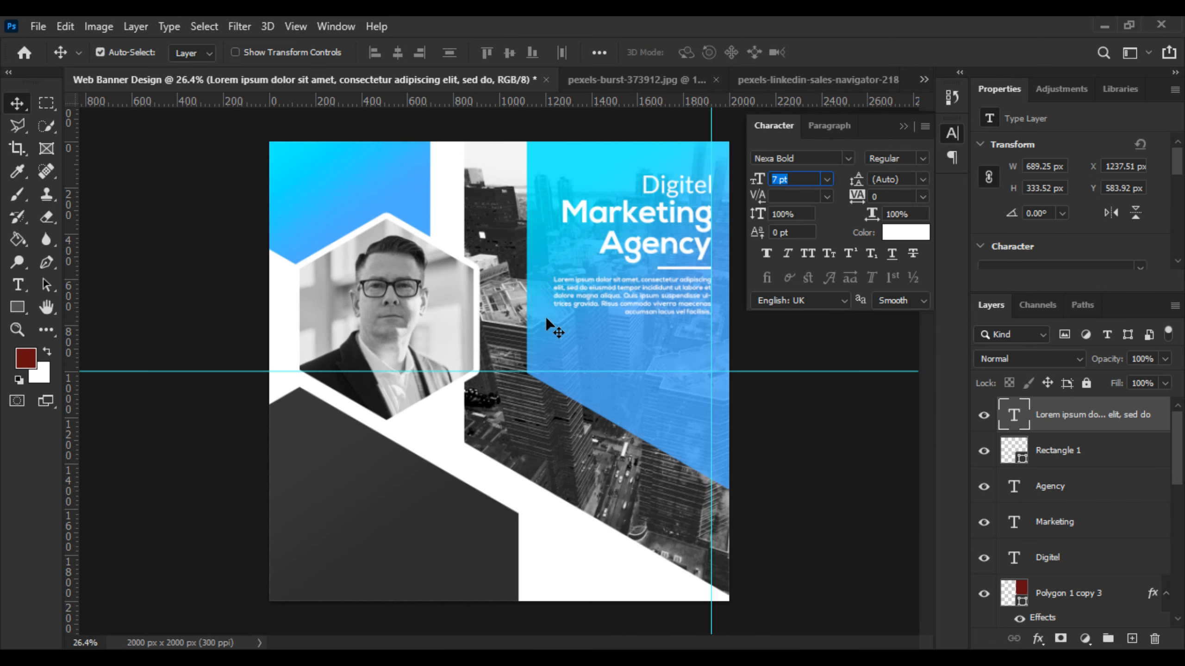
pyautogui.click(192, 222)
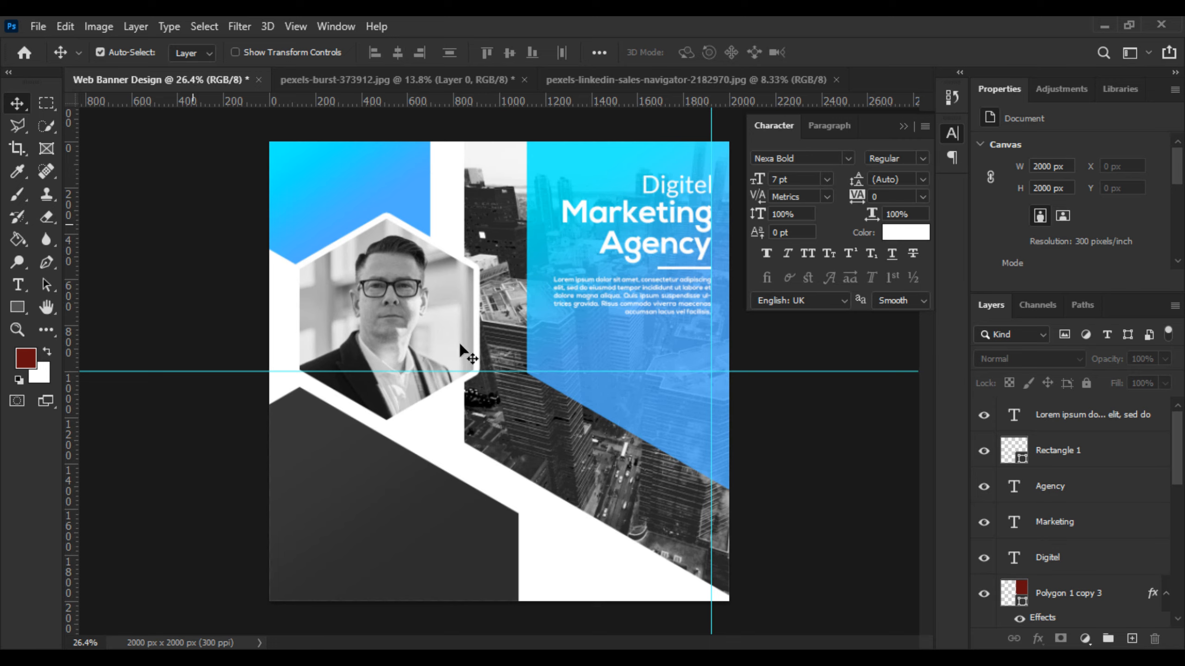
pyautogui.scroll(3, 653, 352)
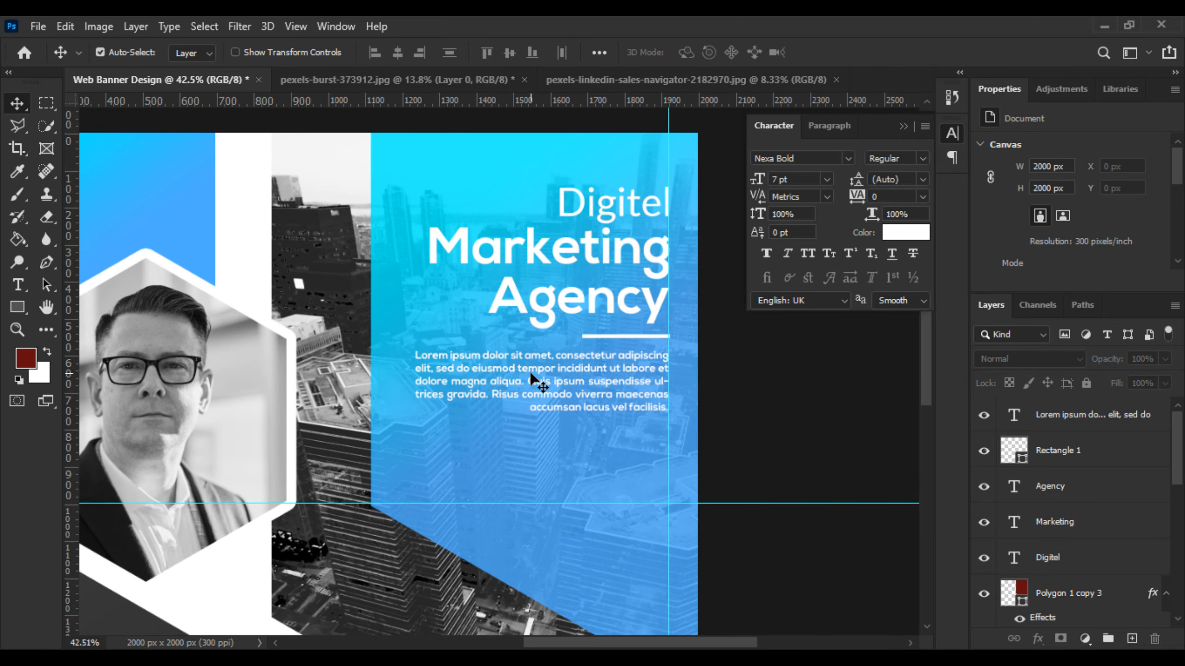
pyautogui.scroll(-2, 532, 377)
# - Draw a rounded rectangle about 374 × 121 px below the paragraph and set its corner radii to 60.5 px
pyautogui.click(17, 314)
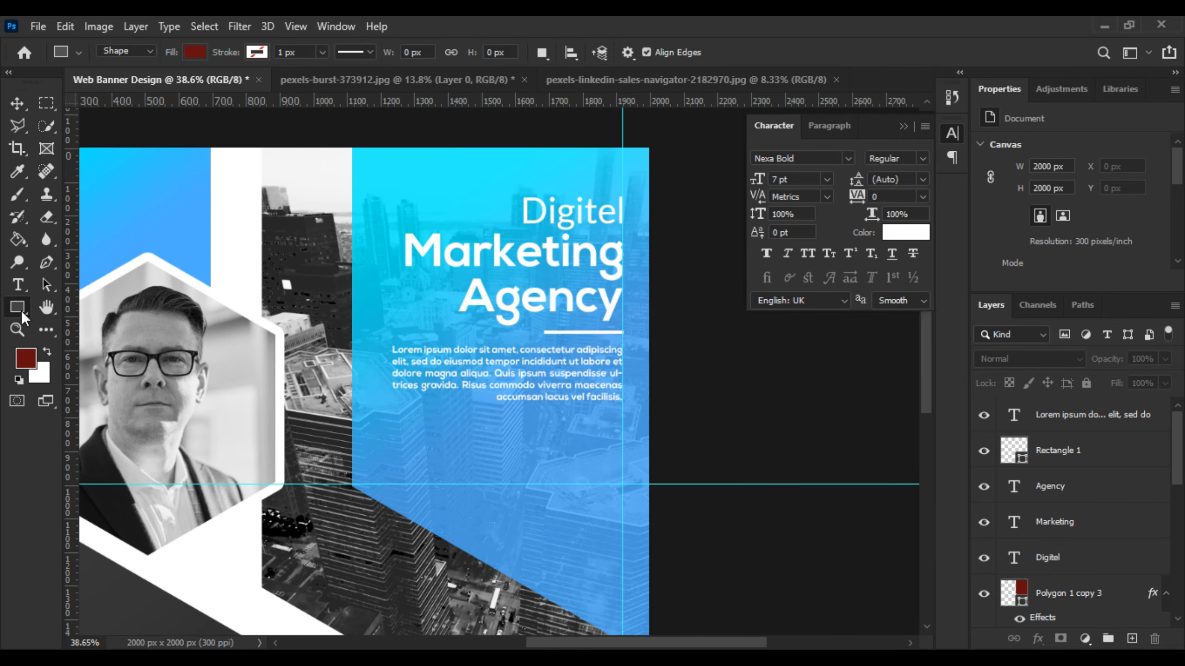
pyautogui.click(104, 310)
pyautogui.moveTo(443, 412); pyautogui.dragTo(574, 455)
pyautogui.scroll(-5, 1035, 235)
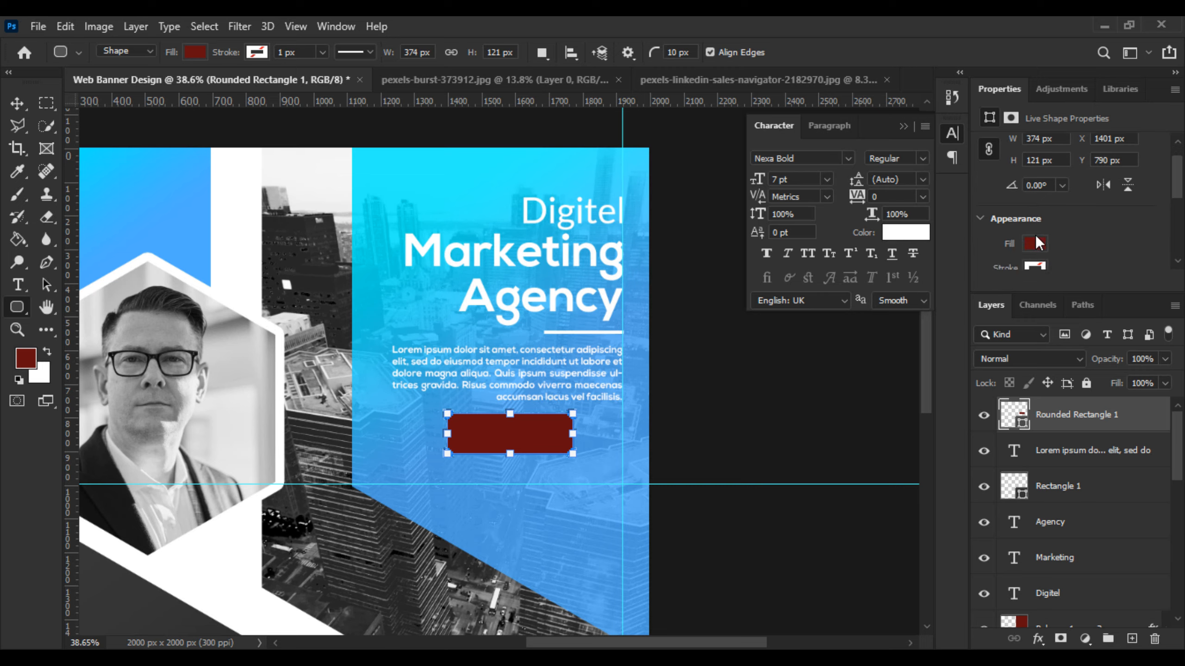
pyautogui.moveTo(1015, 231); pyautogui.dragTo(1150, 250)
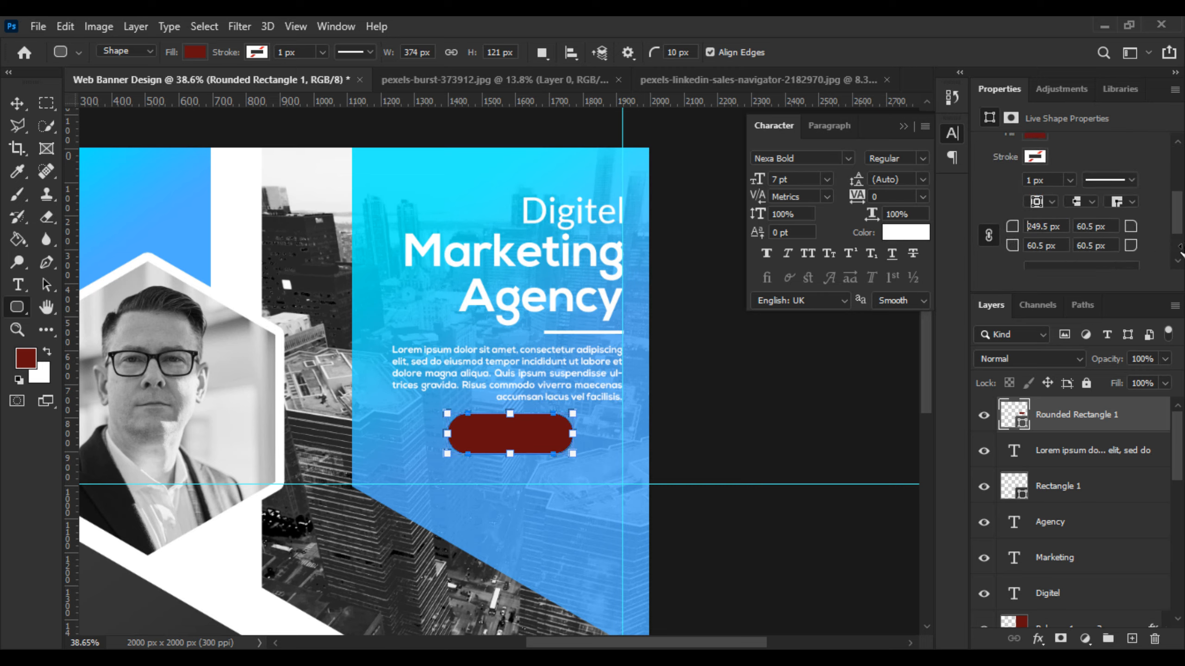
# - Fill the rounded rectangle with dark grey 353535, sampled from the dark shape
pyautogui.scroll(2, 1018, 143)
pyautogui.click(1032, 145)
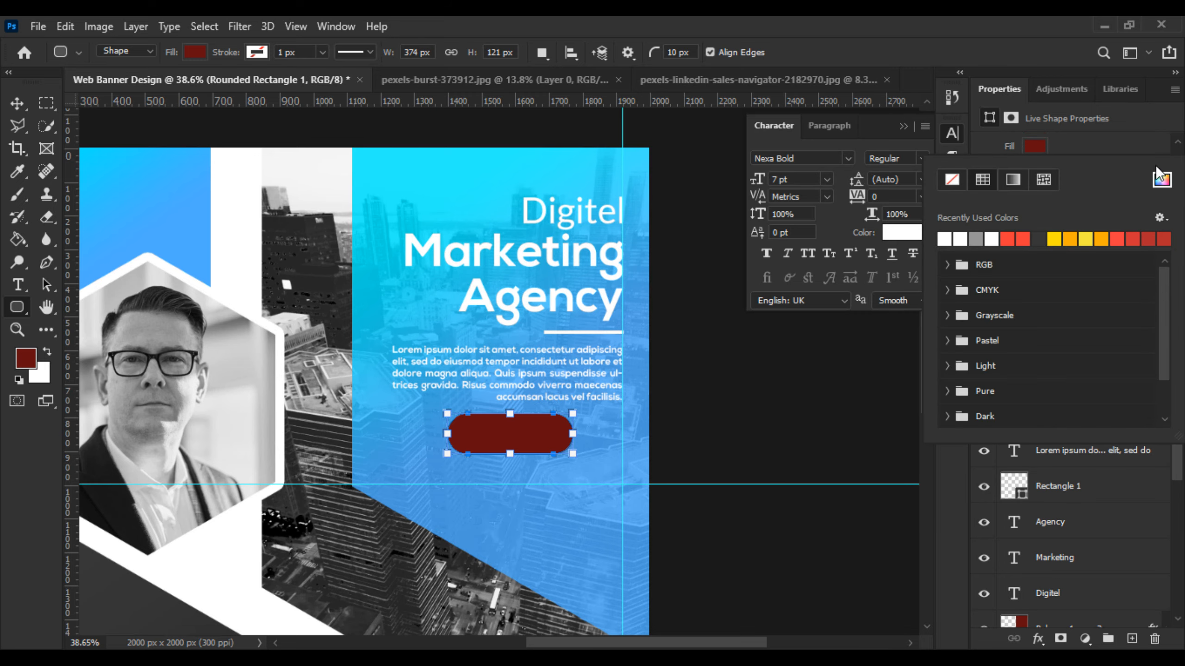
pyautogui.click(1162, 179)
pyautogui.click(150, 595)
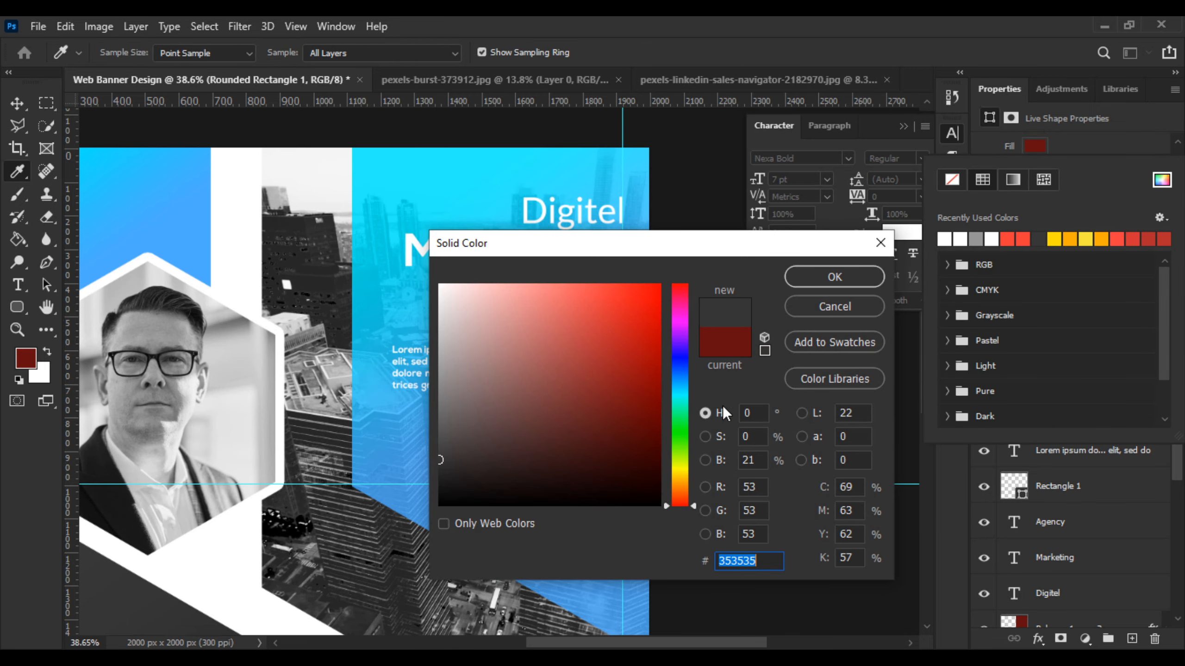
pyautogui.click(835, 277)
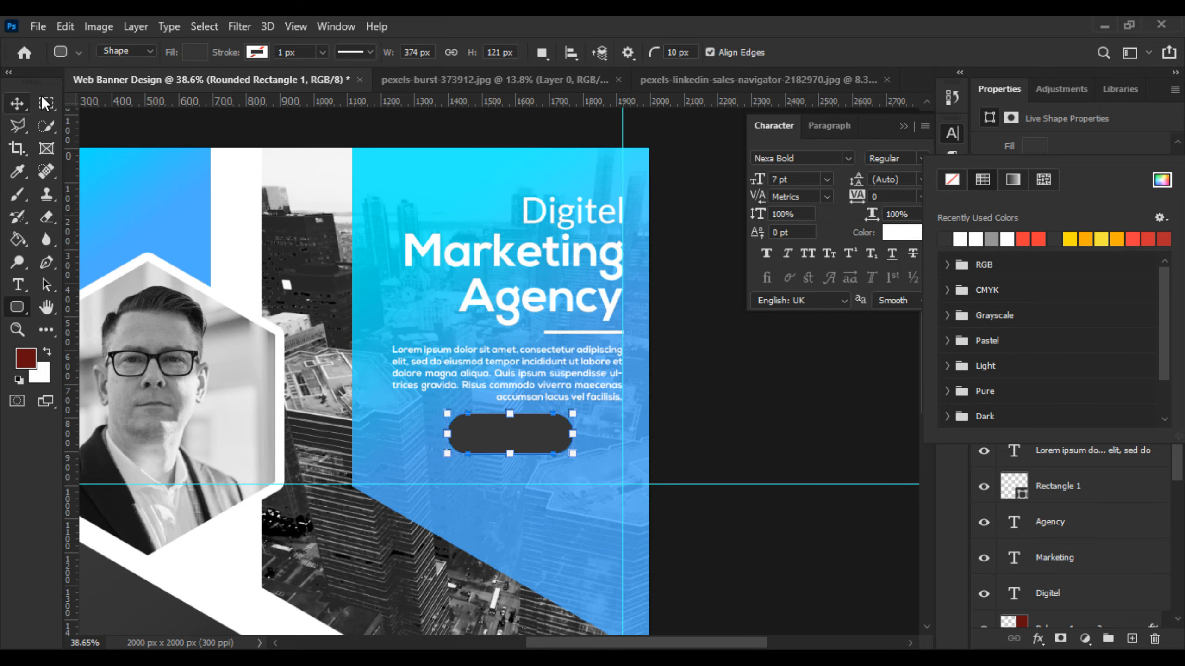
pyautogui.click(17, 104)
# - Add white Nexa Bold text "Learn More", scale it to about 304 × 64 px and place it over the dark rounded button
pyautogui.scroll(5, 539, 455)
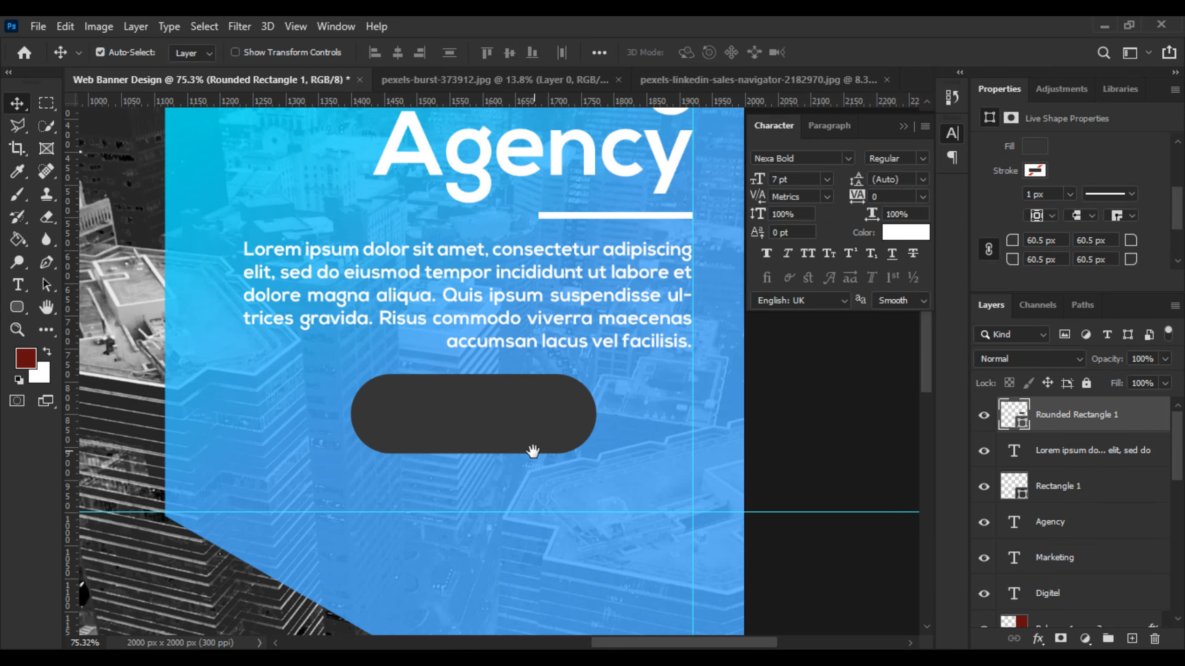
pyautogui.press('t')
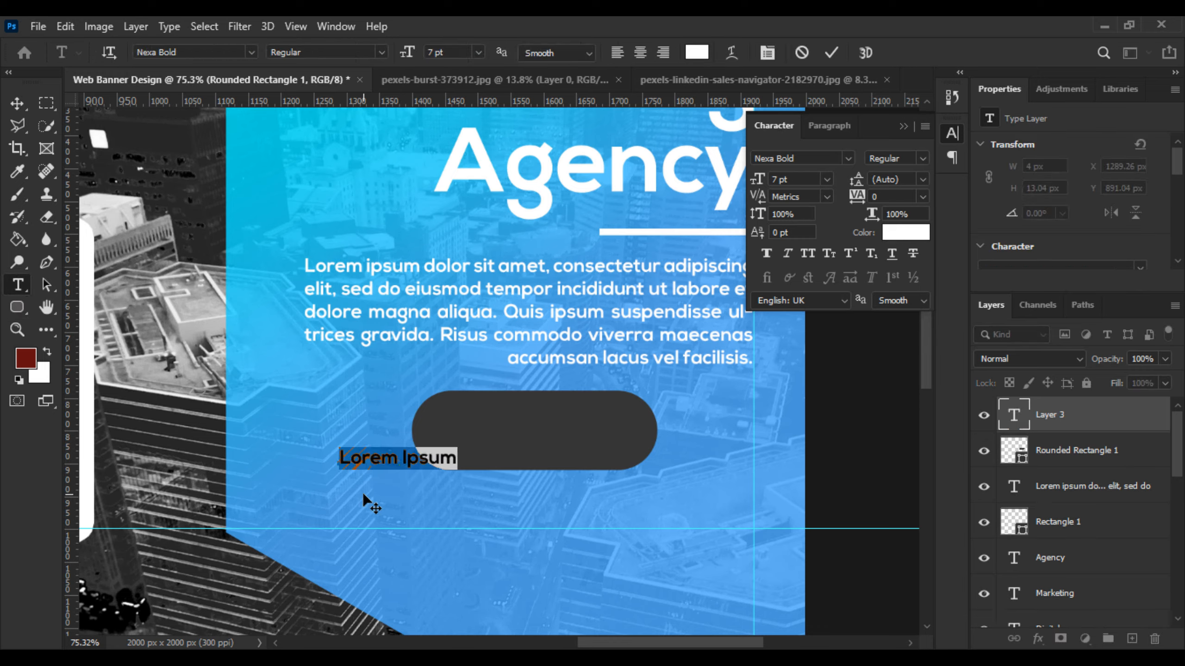
pyautogui.write('Learn More')
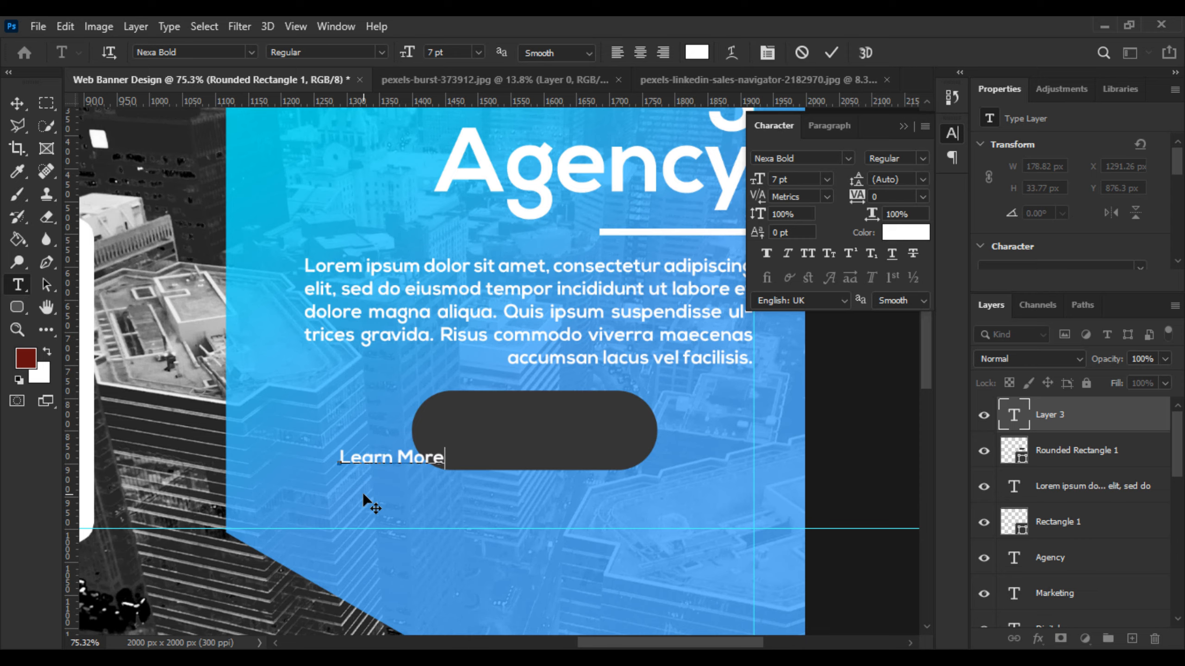
pyautogui.hotkey('ctrl', 'a')
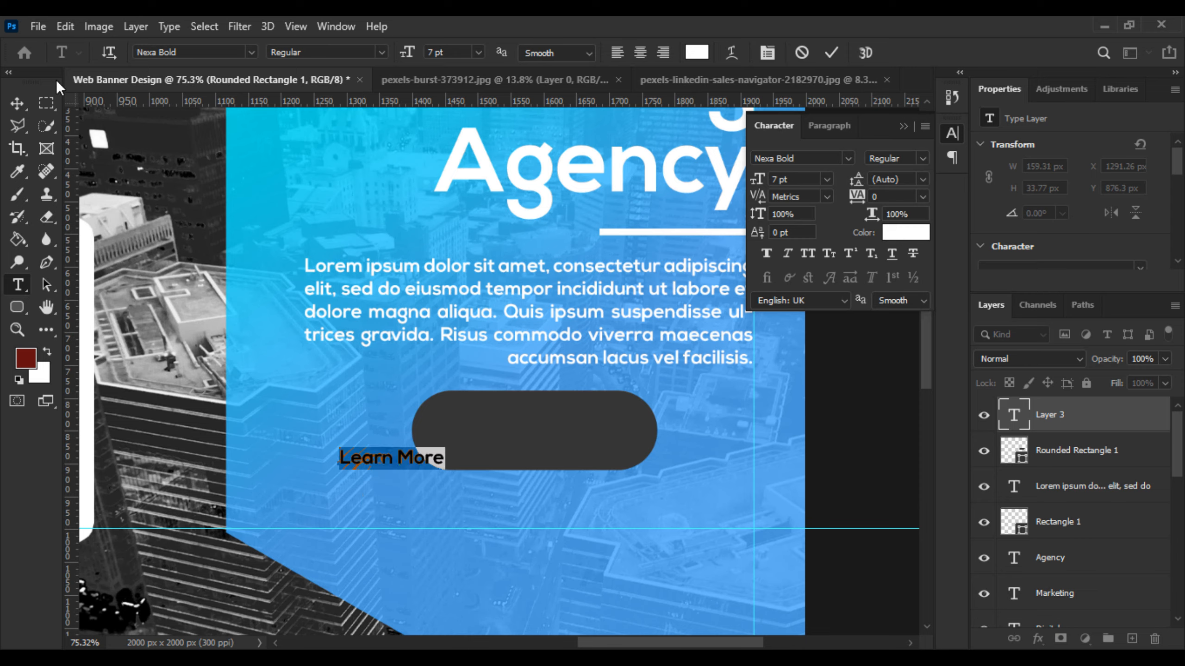
pyautogui.click(17, 108)
pyautogui.hotkey('ctrl', 't')
pyautogui.moveTo(449, 470); pyautogui.dragTo(623, 434)
pyautogui.press('Return')
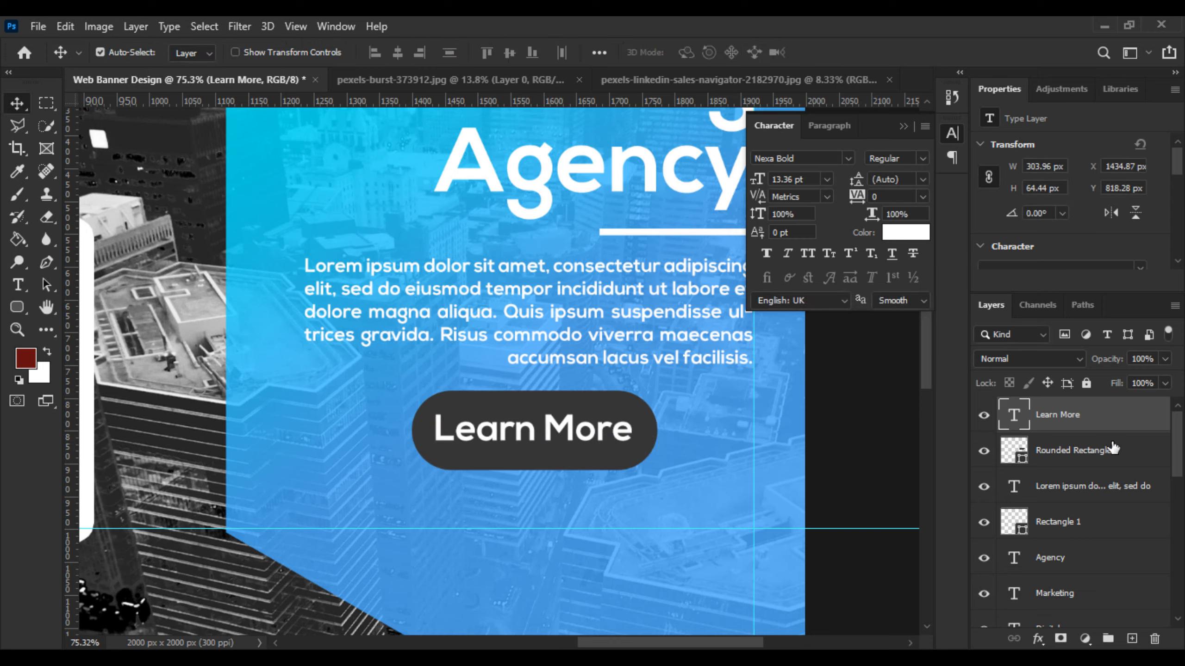
# - Centre the Learn More text and the rounded rectangle on each other horizontally and vertically
pyautogui.keyDown('shift'); pyautogui.click(1034, 451); pyautogui.keyUp('shift')
pyautogui.click(397, 52)
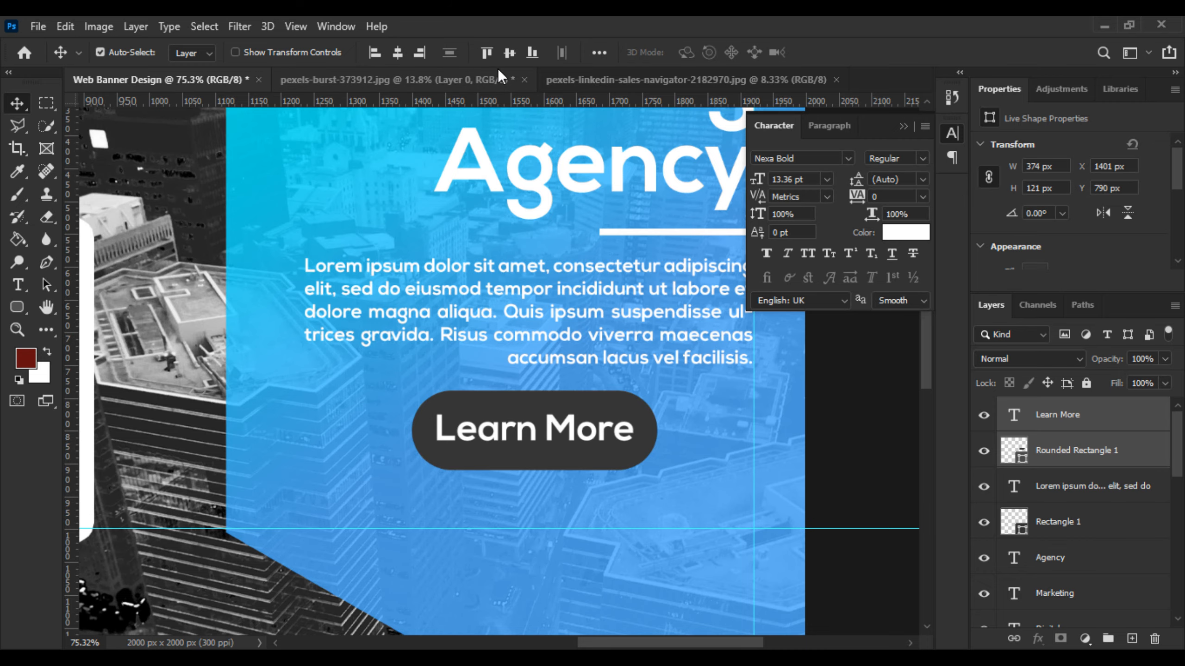
pyautogui.click(507, 53)
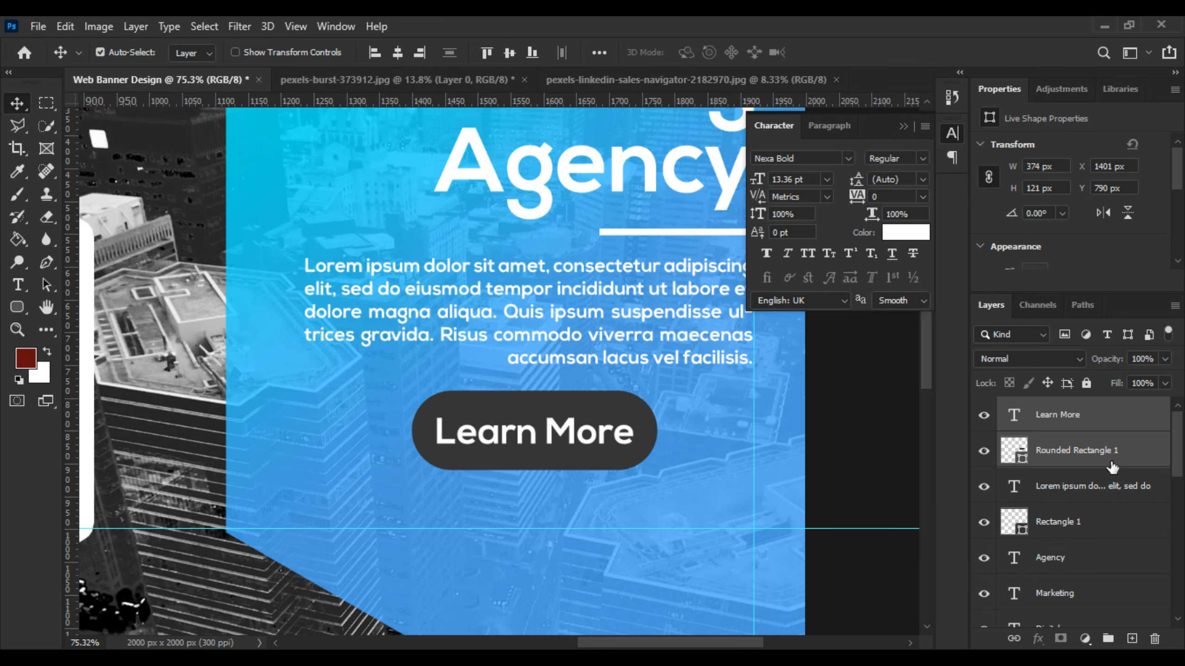
# - Scale the Learn More text down to about 261 × 55 px, keeping it centred in the button
pyautogui.click(1084, 424)
pyautogui.hotkey('ctrl', 't')
pyautogui.scroll(5, 552, 435)
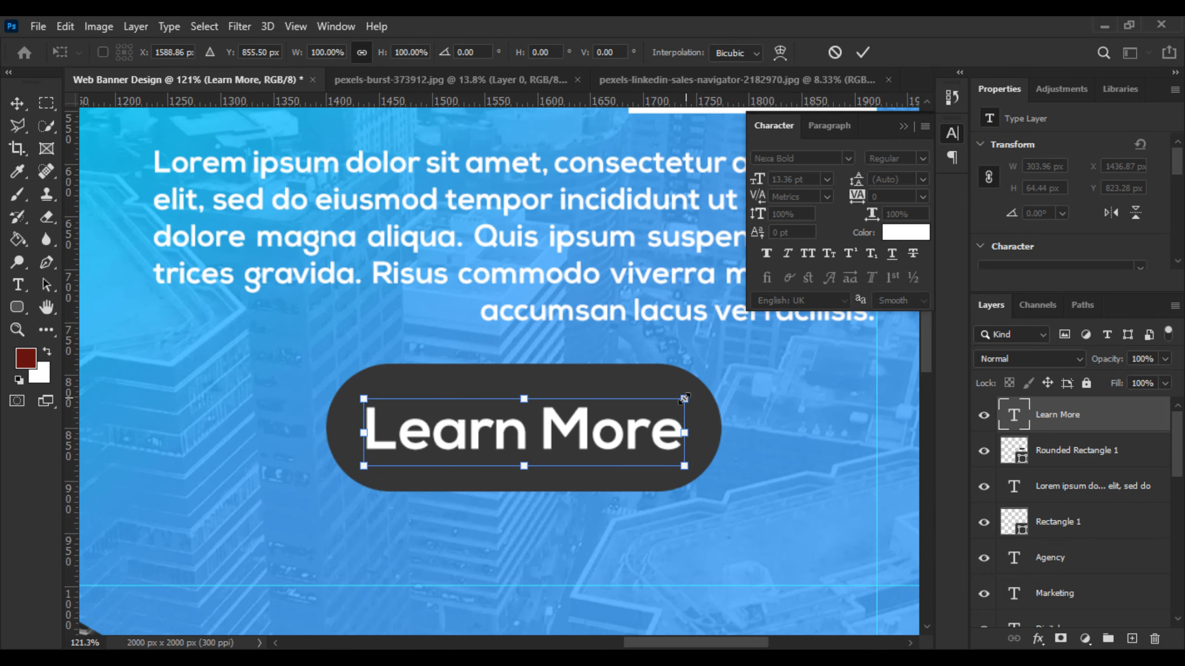
pyautogui.moveTo(684, 398); pyautogui.dragTo(663, 402)
pyautogui.press('Return')
pyautogui.scroll(-3, 662, 401)
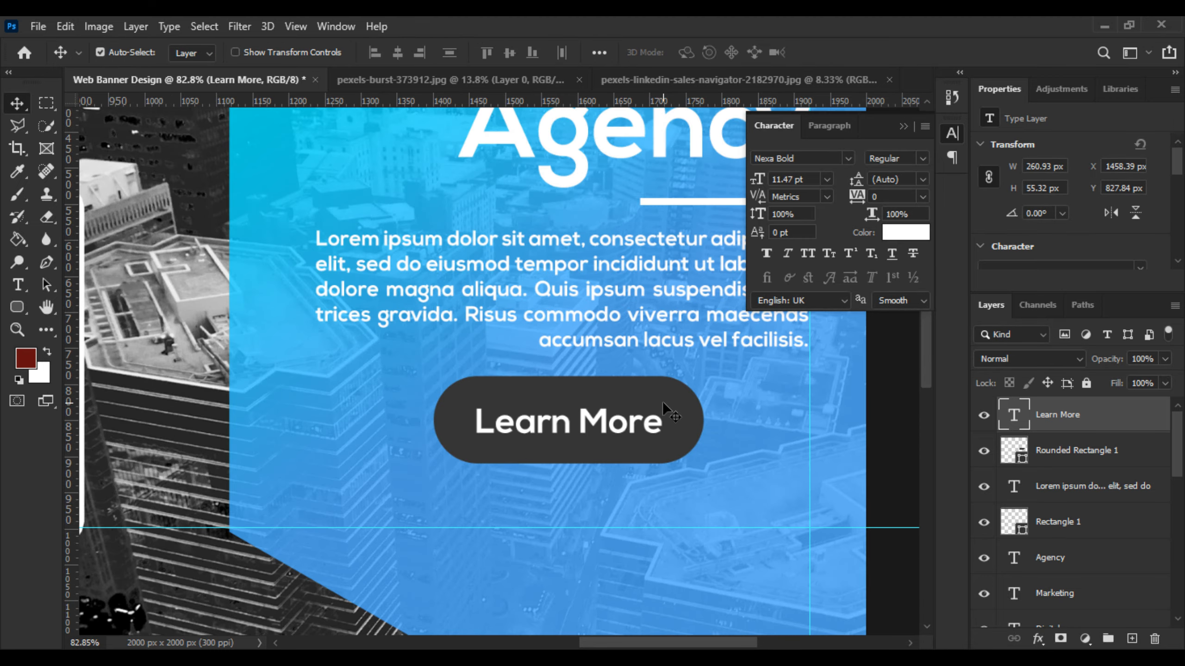
# - Scale the button and its text to about 84.20% and move them so the button's right edge meets the vertical guide
pyautogui.scroll(-5, 663, 402)
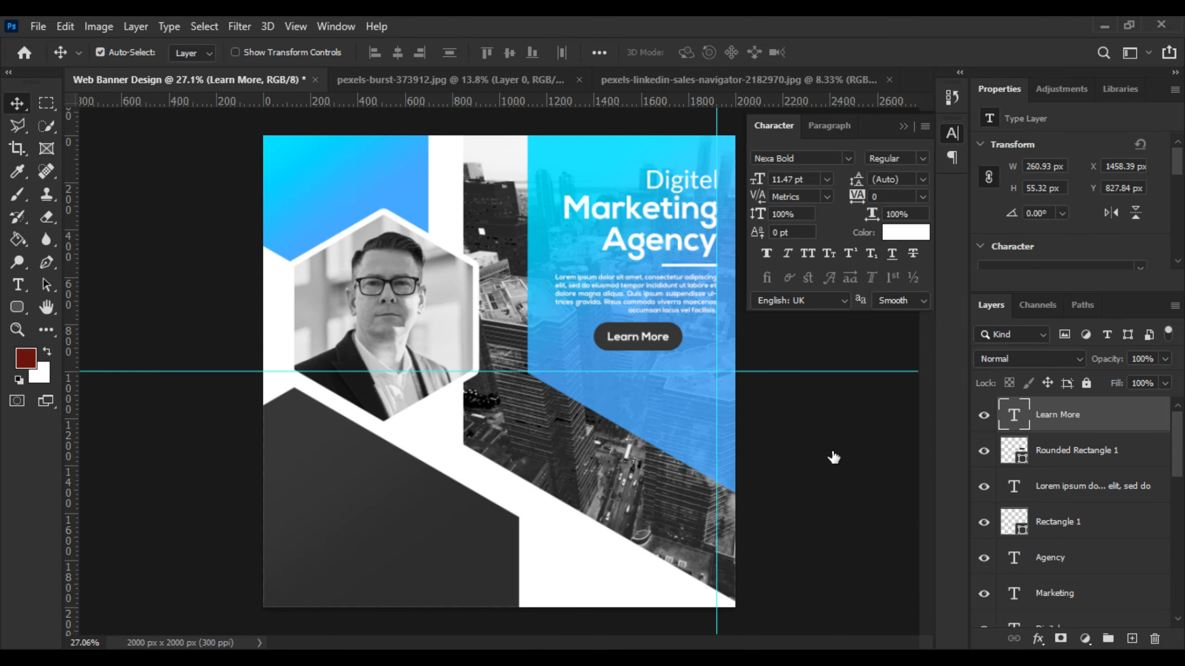
pyautogui.keyDown('shift'); pyautogui.click(674, 341); pyautogui.keyUp('shift')
pyautogui.hotkey('ctrl', 't')
pyautogui.scroll(8, 645, 341)
pyautogui.moveTo(729, 330); pyautogui.dragTo(758, 344)
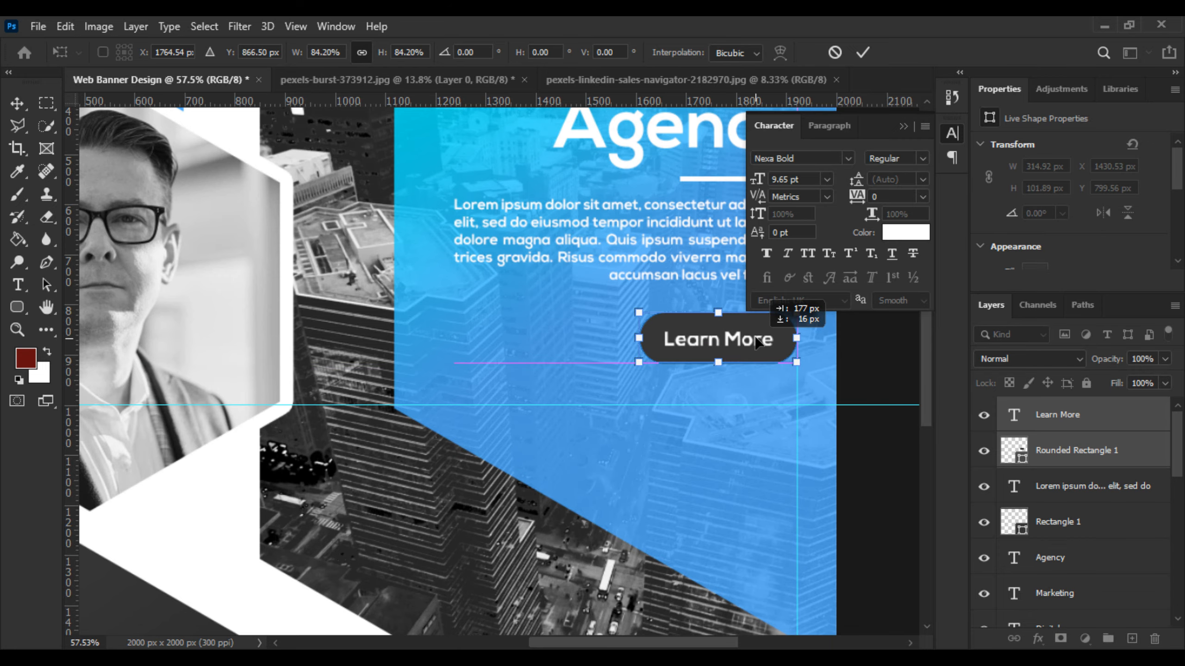
pyautogui.press('Return')
pyautogui.scroll(-5, 760, 340)
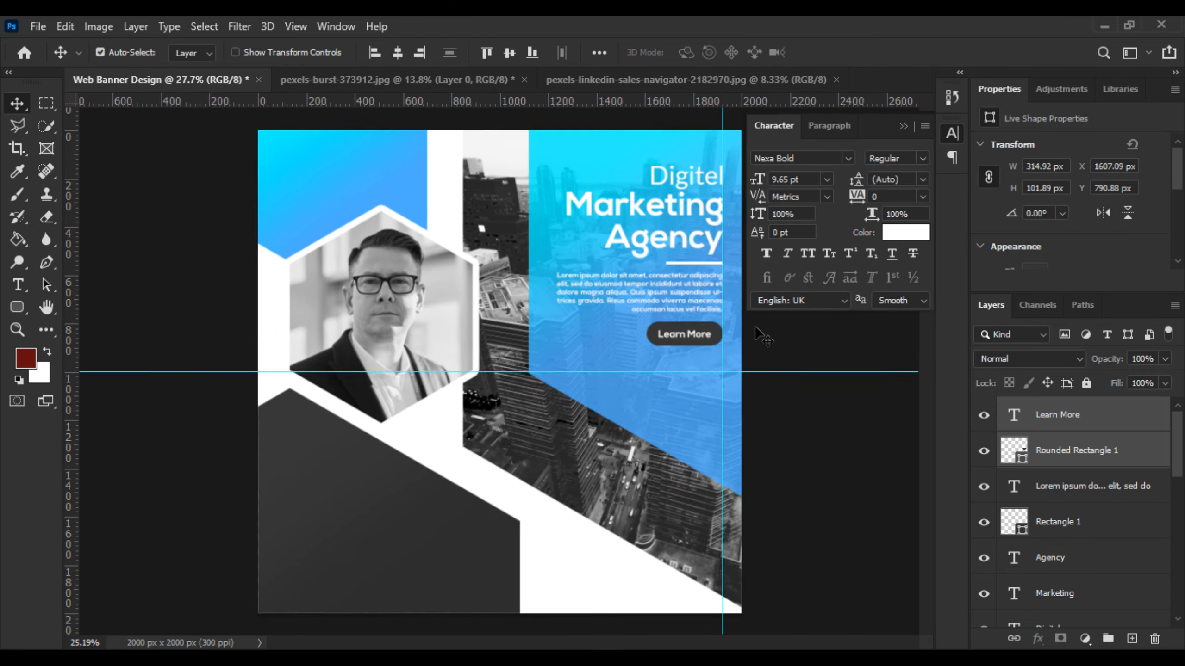
# - Scale the heading, bar, paragraph and button together to about 106.51% and move them down against the vertical guide
pyautogui.scroll(-3, 756, 328)
pyautogui.scroll(3, 755, 327)
pyautogui.scroll(-1, 1078, 533)
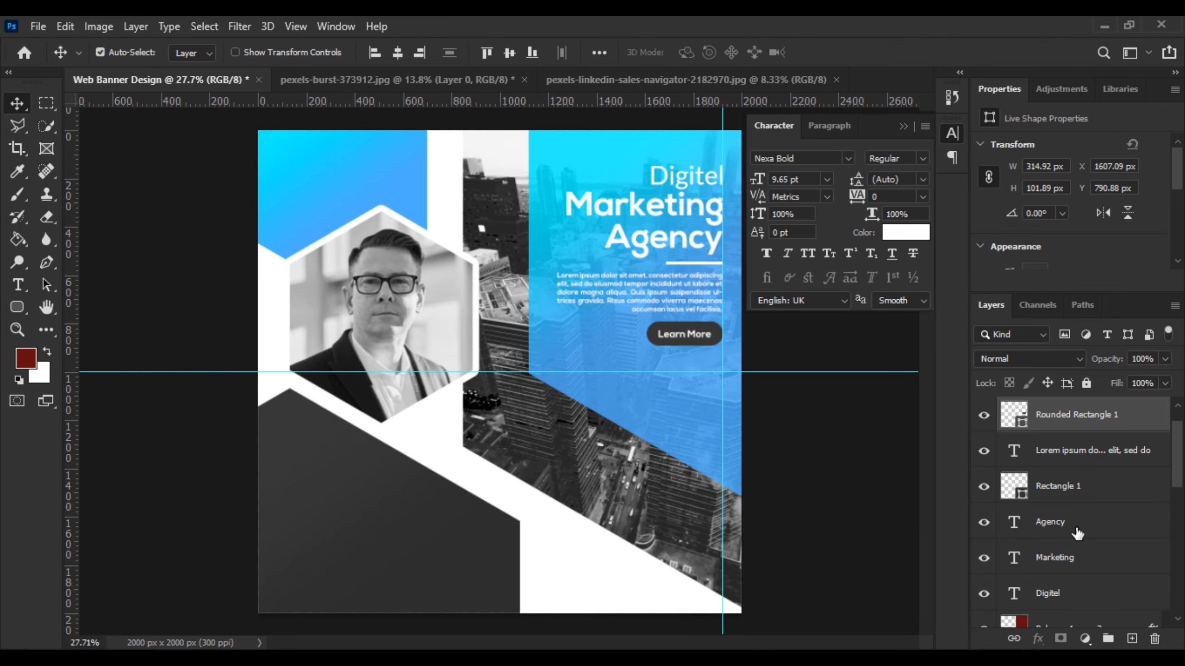
pyautogui.keyDown('shift'); pyautogui.click(1073, 601); pyautogui.keyUp('shift')
pyautogui.hotkey('ctrl', 't')
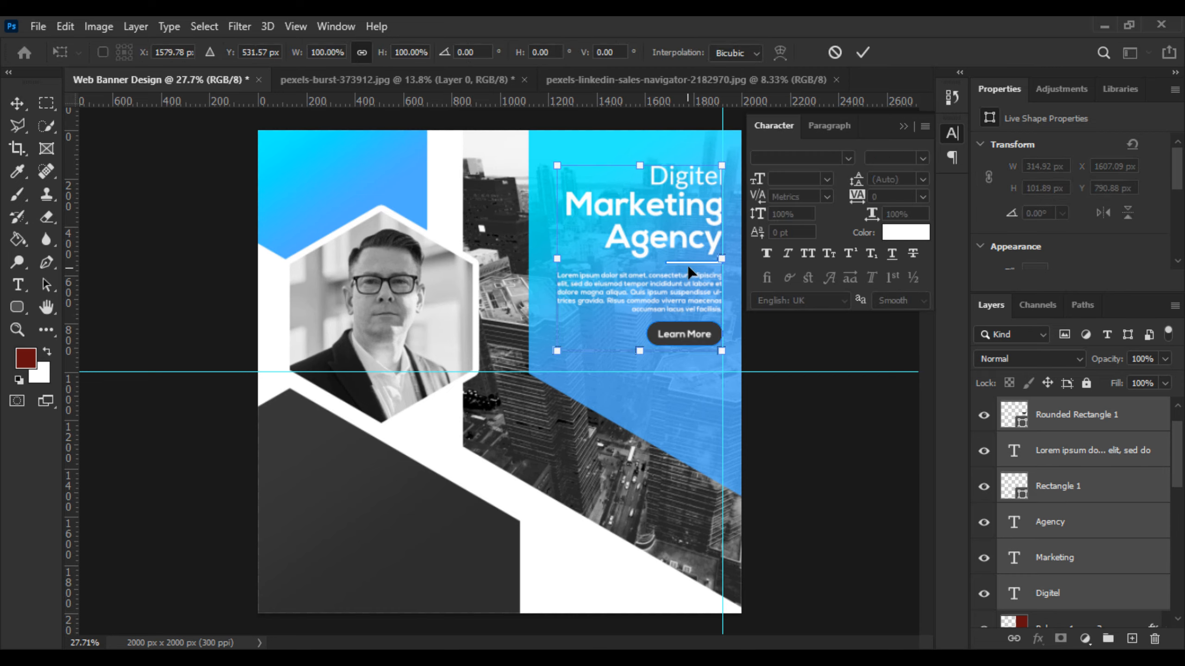
pyautogui.moveTo(688, 270); pyautogui.dragTo(688, 296)
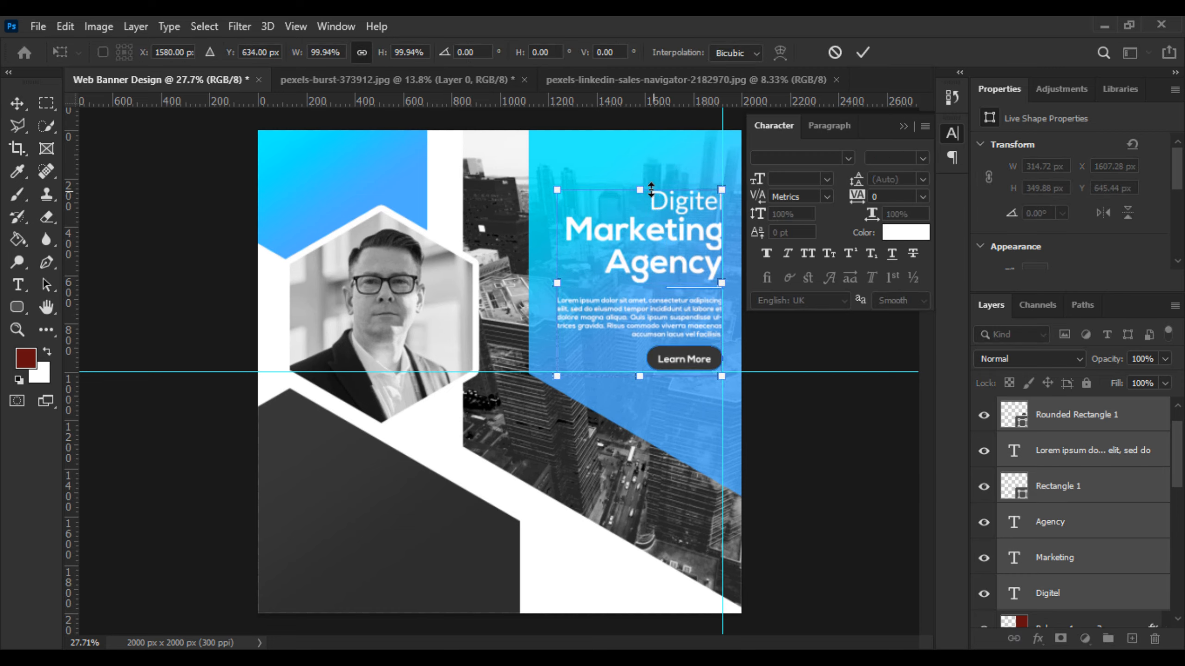
pyautogui.moveTo(651, 188); pyautogui.dragTo(651, 178)
pyautogui.moveTo(709, 224); pyautogui.dragTo(706, 211)
pyautogui.scroll(6, 725, 393)
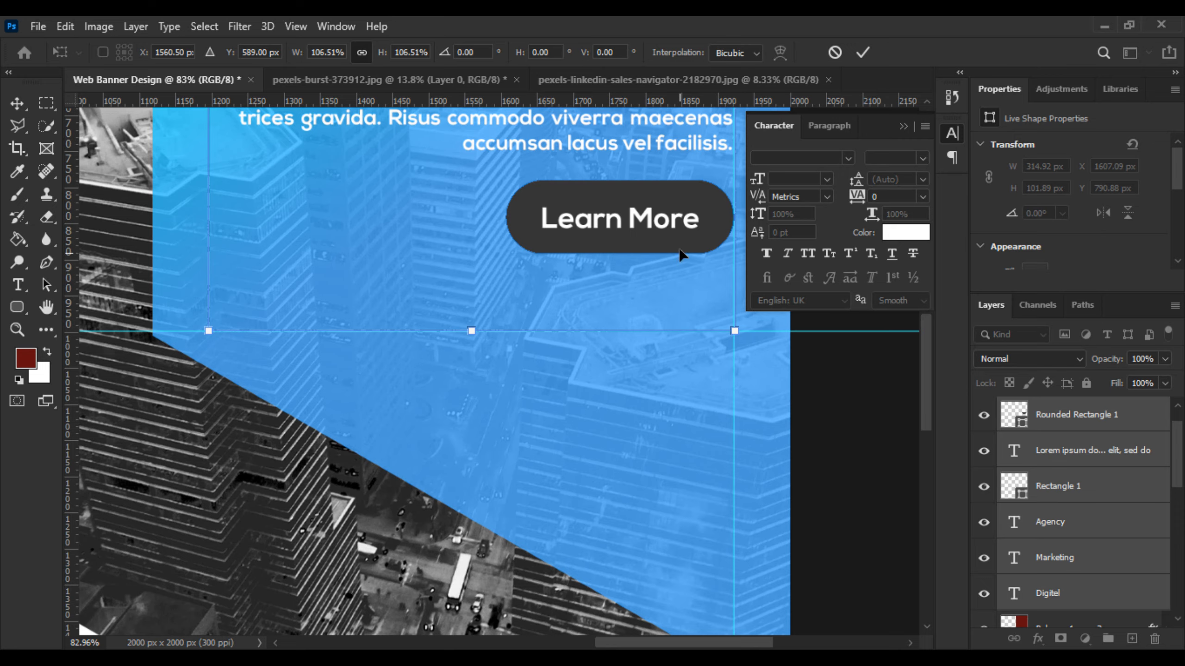
pyautogui.moveTo(680, 254); pyautogui.dragTo(679, 311)
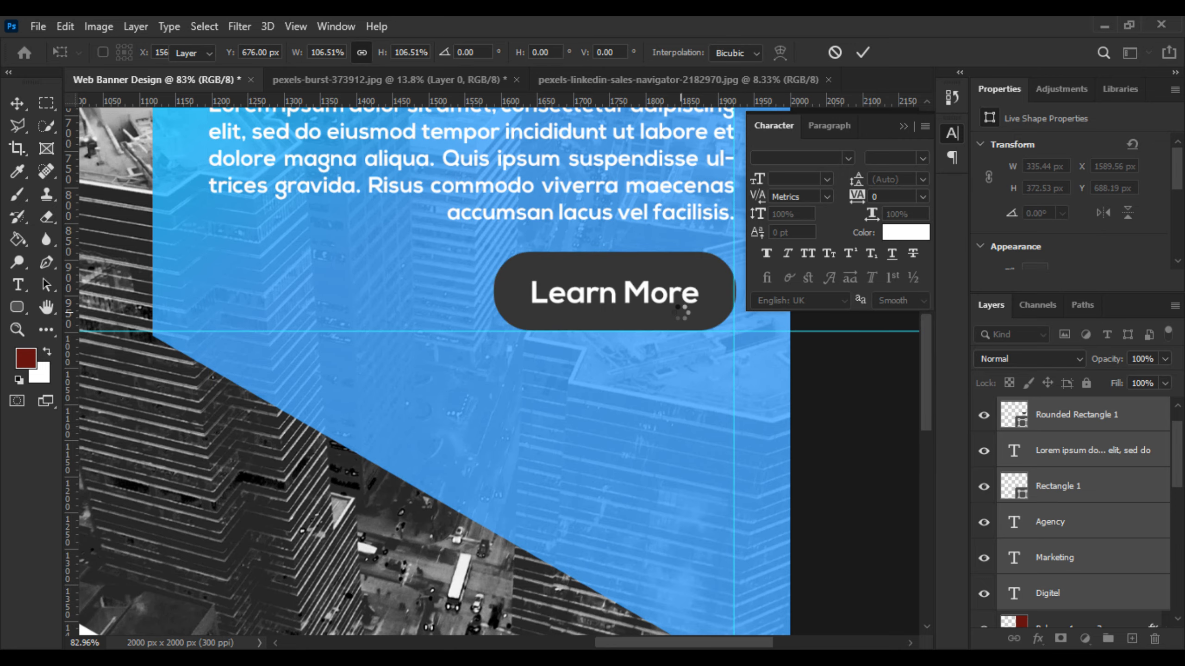
pyautogui.press('Return')
# - Move the heading, bar, paragraph and button together up to about X 1193 px, Y 223 px
pyautogui.scroll(-3, 680, 317)
pyautogui.scroll(-4, 681, 322)
pyautogui.scroll(3, 680, 323)
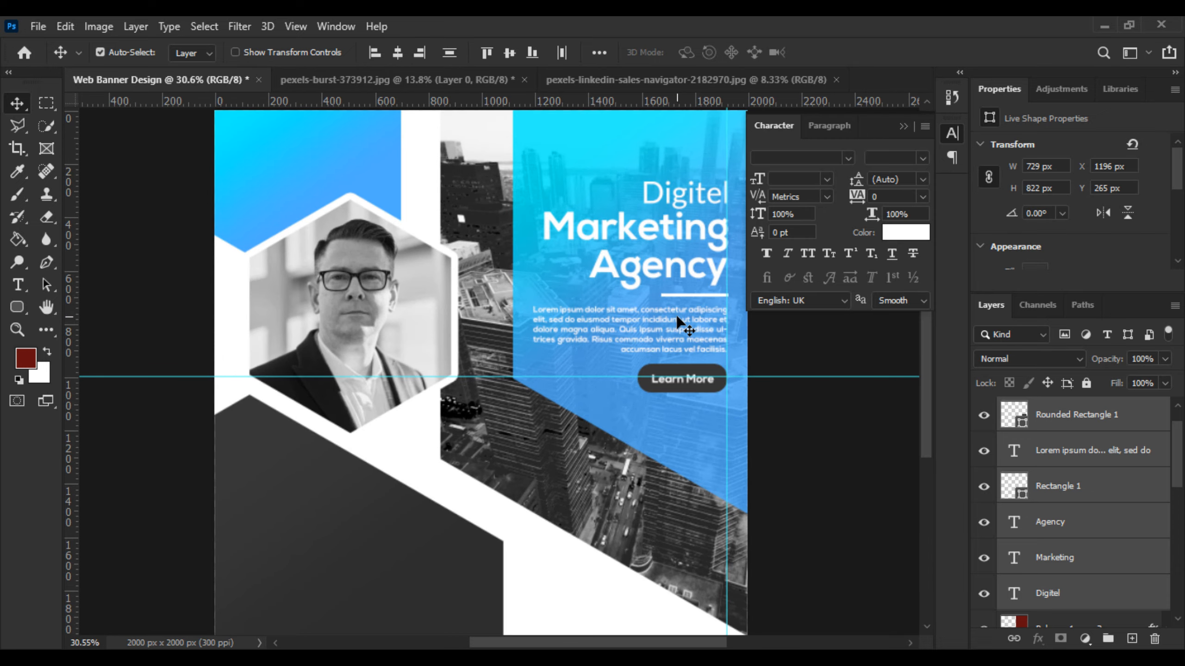
pyautogui.hotkey('ctrl', 't')
pyautogui.moveTo(667, 301)
pyautogui.mouseDown()
pyautogui.moveTo(661, 278)
pyautogui.moveTo(660, 290)
pyautogui.mouseUp()
pyautogui.scroll(3, 718, 386)
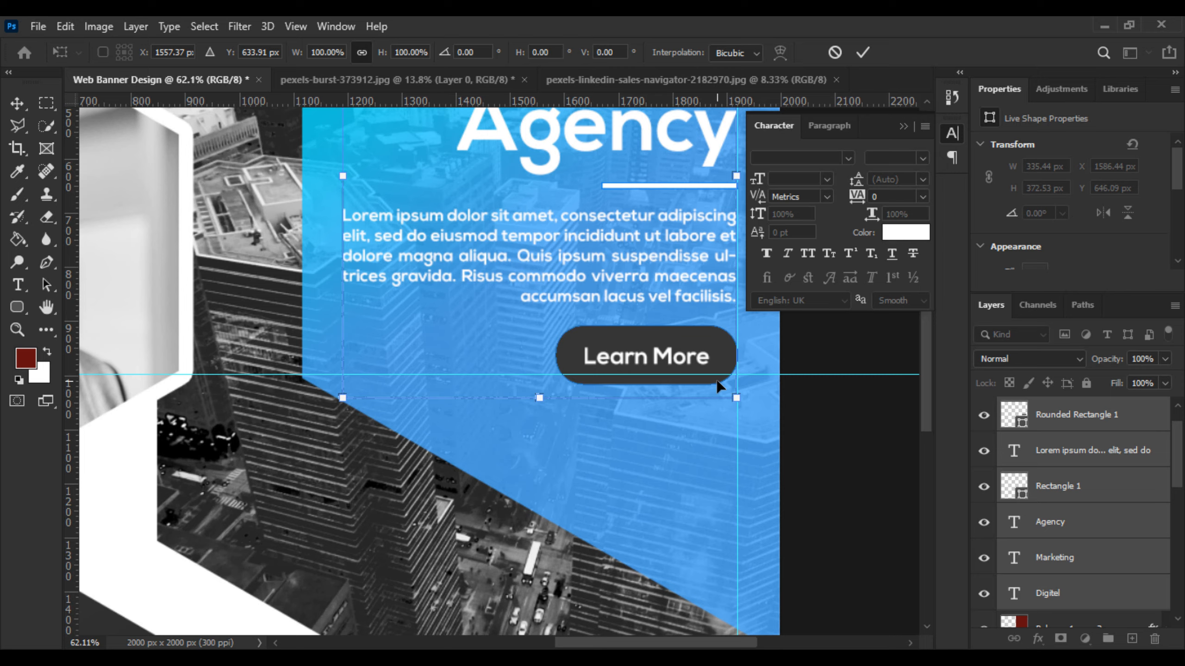
pyautogui.press('Return')
pyautogui.moveTo(713, 364); pyautogui.dragTo(705, 345)
pyautogui.hotkey('ctrl', 'z')
# - Shift the heading, paragraph and button up to about Y 205 px so the button's bottom edge meets the horizontal guide
pyautogui.scroll(-3, 1078, 513)
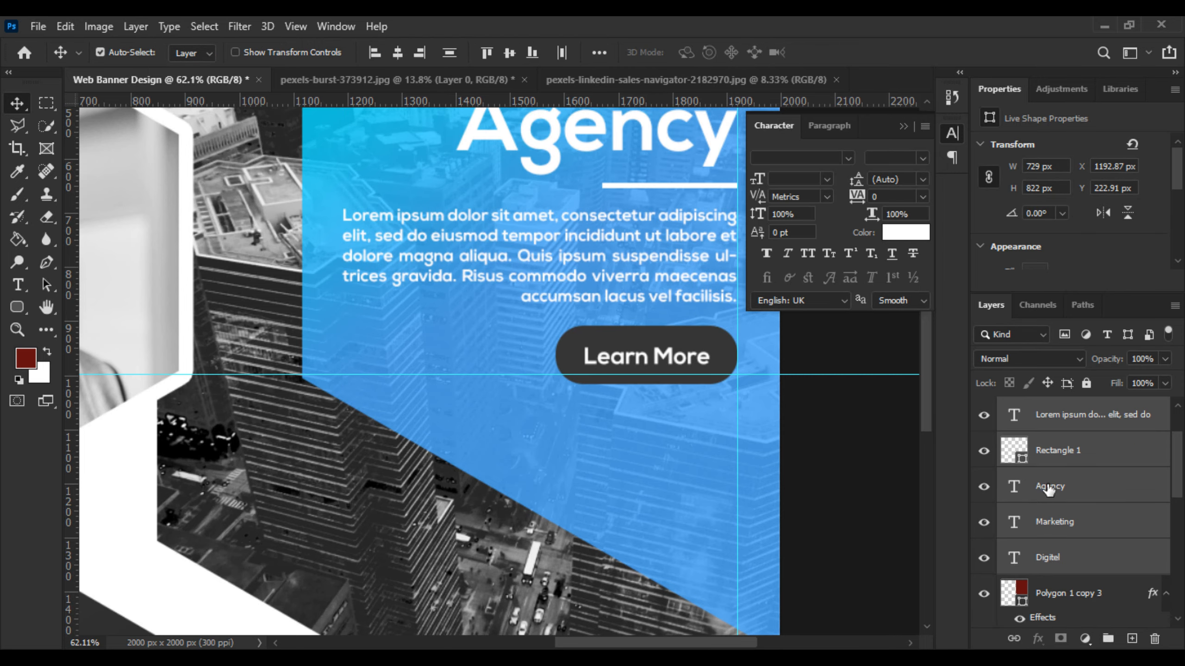
pyautogui.scroll(2, 1078, 539)
pyautogui.scroll(2, 728, 405)
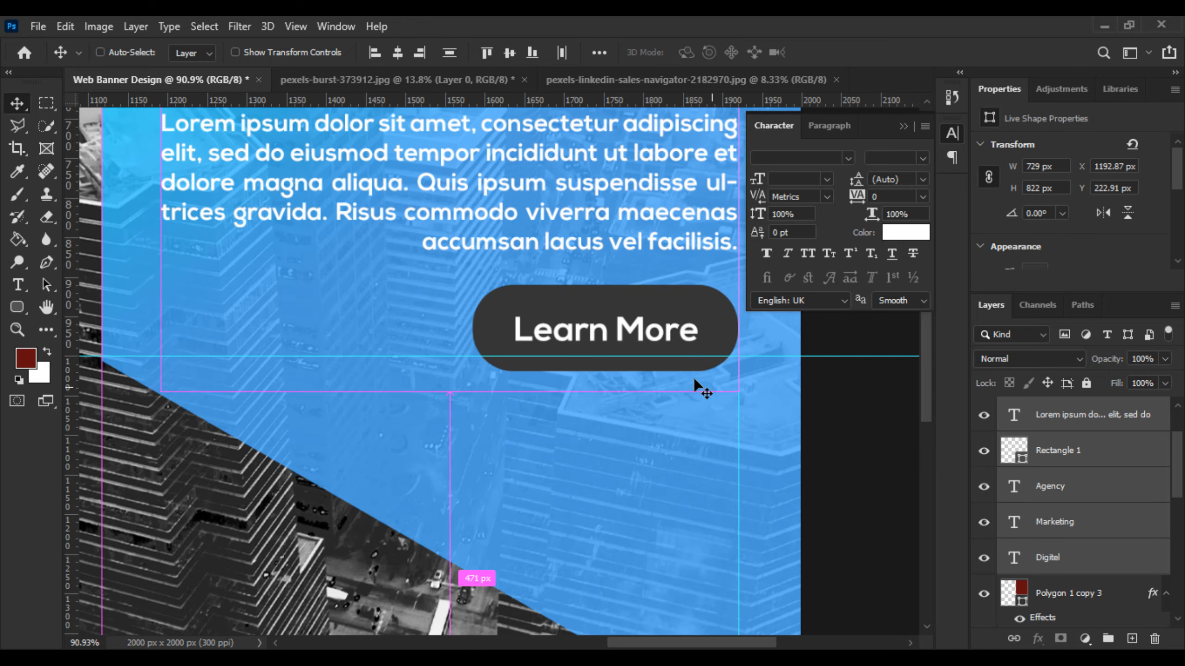
pyautogui.scroll(2, 1082, 511)
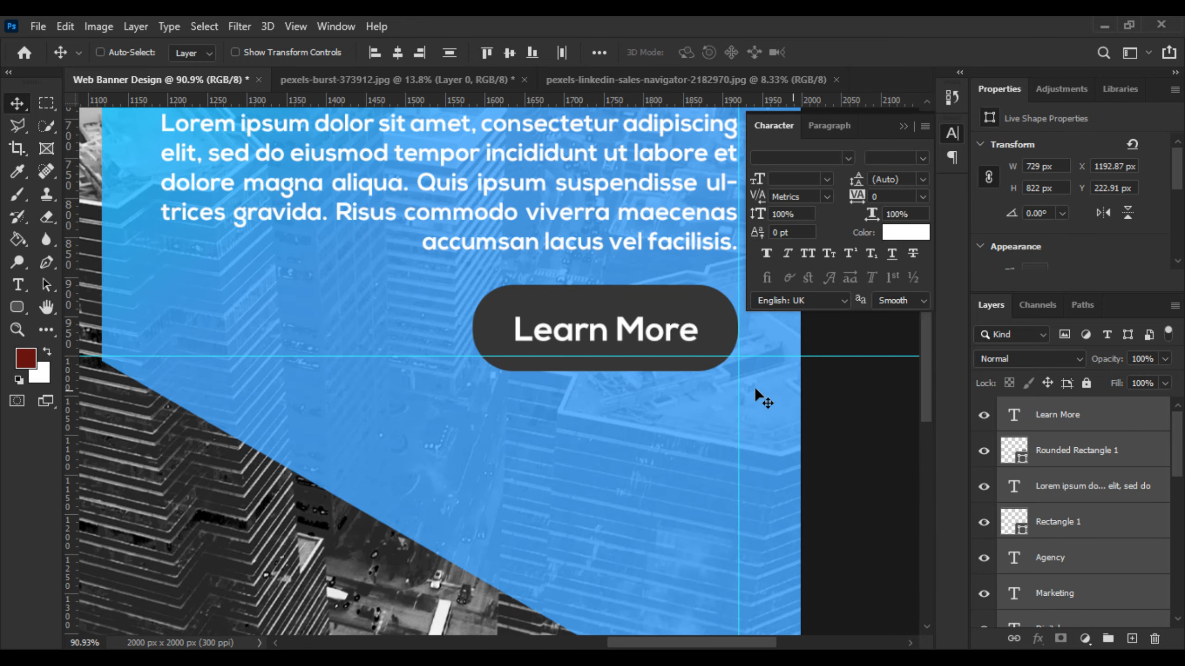
pyautogui.scroll(-2, 718, 387)
pyautogui.moveTo(658, 332); pyautogui.dragTo(696, 324)
pyautogui.hotkey('ctrl', 'z')
pyautogui.keyDown('ctrl'); pyautogui.click(1049, 449); pyautogui.keyUp('ctrl')
pyautogui.scroll(-5, 696, 325)
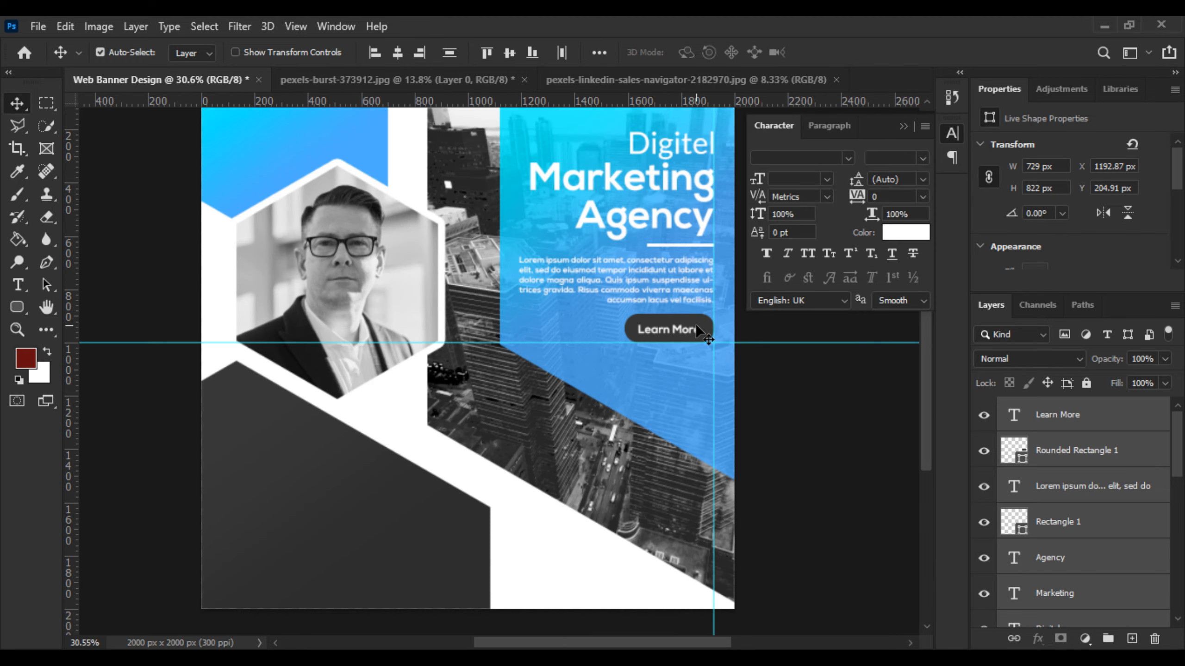
pyautogui.scroll(1, 696, 326)
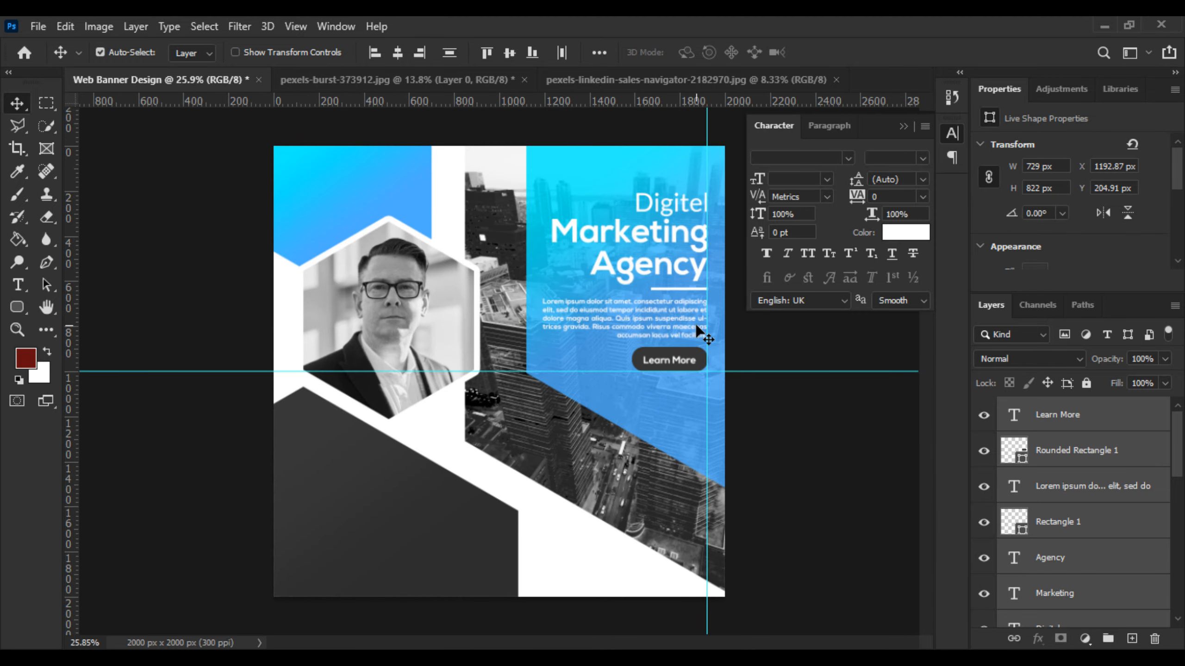
# - Deselect the banner layers and open Logo.psd alongside the banner document
pyautogui.click(750, 438)
pyautogui.scroll(-3, 495, 449)
pyautogui.scroll(7, 495, 449)
pyautogui.moveTo(379, 495); pyautogui.dragTo(398, 431)
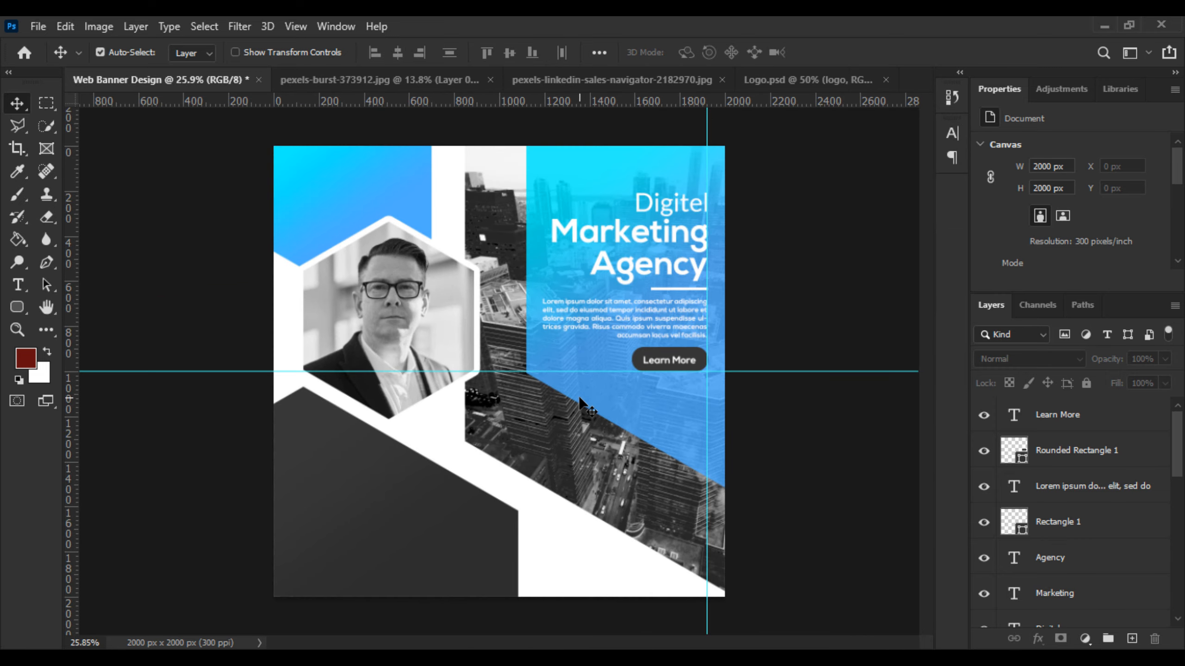
# - Draw a six-sided polygon about 185 × 160 px on the upper-left blue gradient shape
pyautogui.scroll(5, 403, 376)
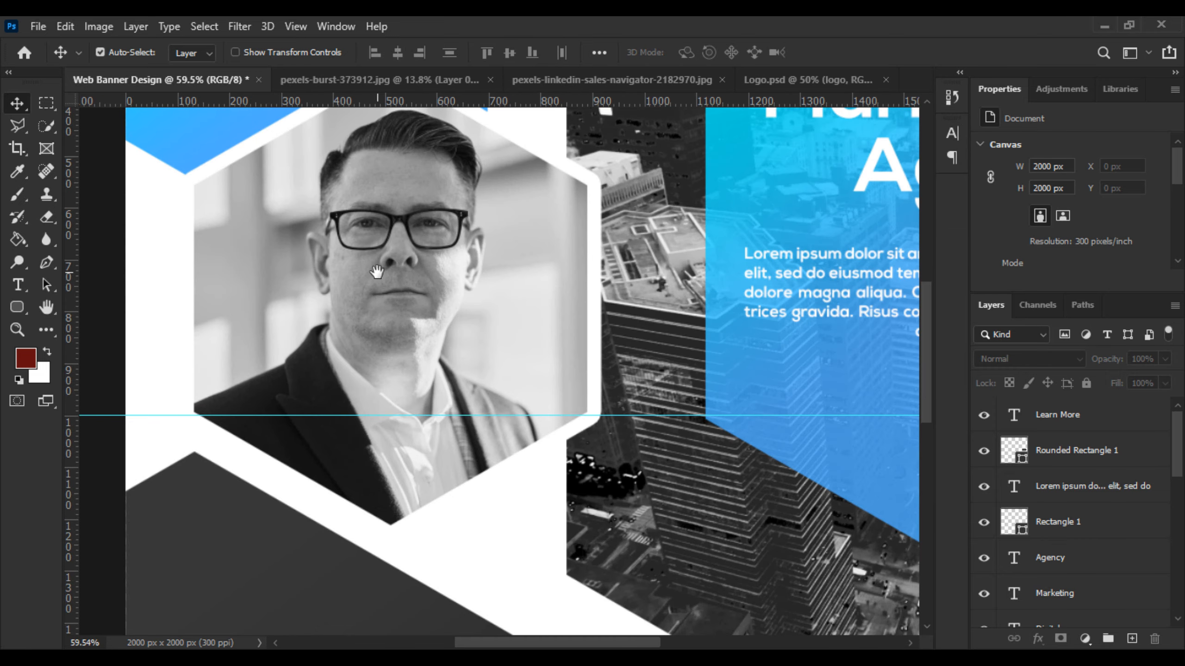
pyautogui.moveTo(377, 272); pyautogui.dragTo(471, 560)
pyautogui.scroll(2, 140, 323)
pyautogui.moveTo(19, 308); pyautogui.dragTo(96, 373)
pyautogui.moveTo(328, 259); pyautogui.dragTo(439, 402)
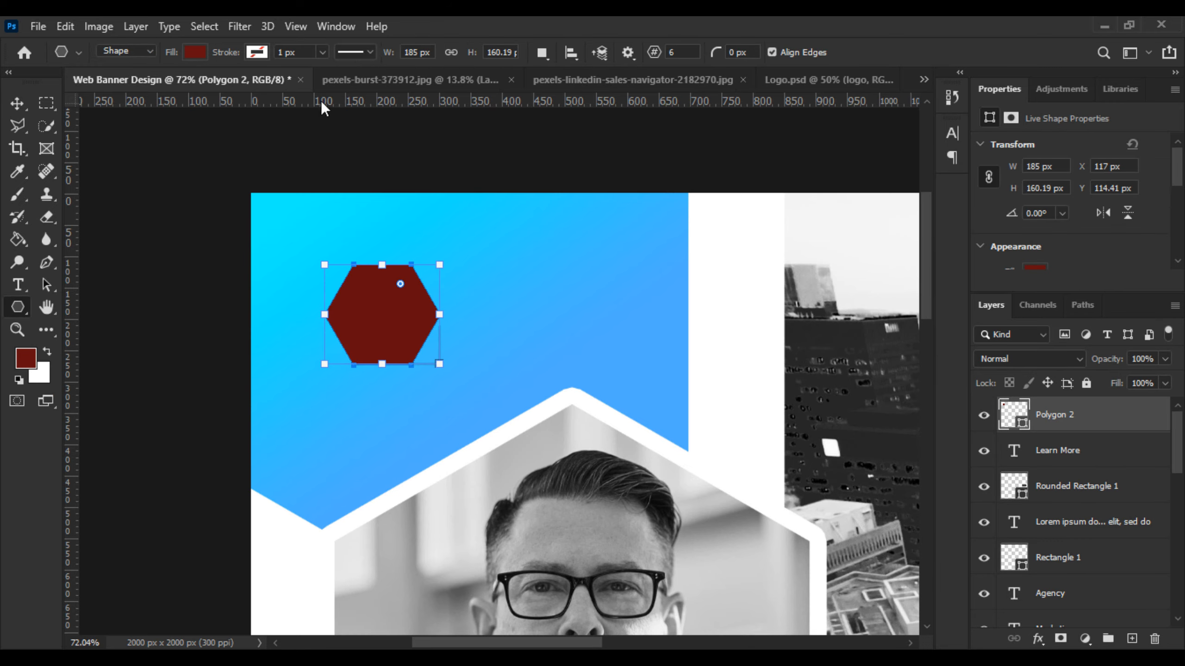
# - Remove the hexagon's fill and give it a white (ffffff) stroke
pyautogui.click(194, 52)
pyautogui.click(93, 86)
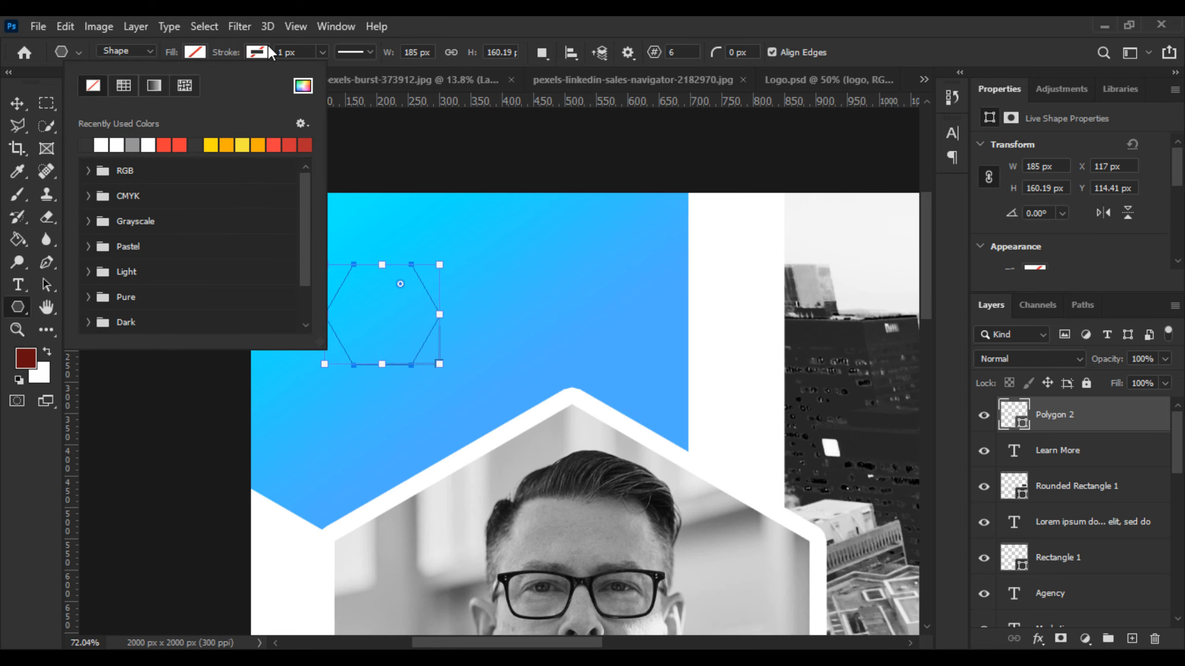
pyautogui.click(267, 47)
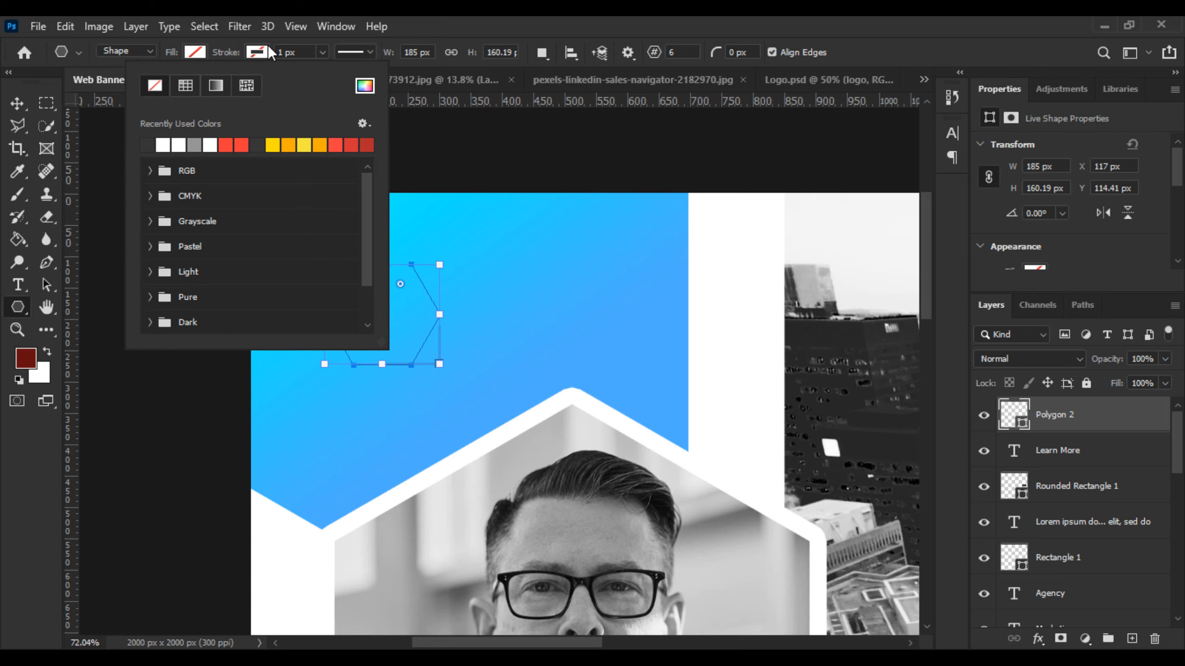
pyautogui.click(367, 86)
pyautogui.write('ffffff')
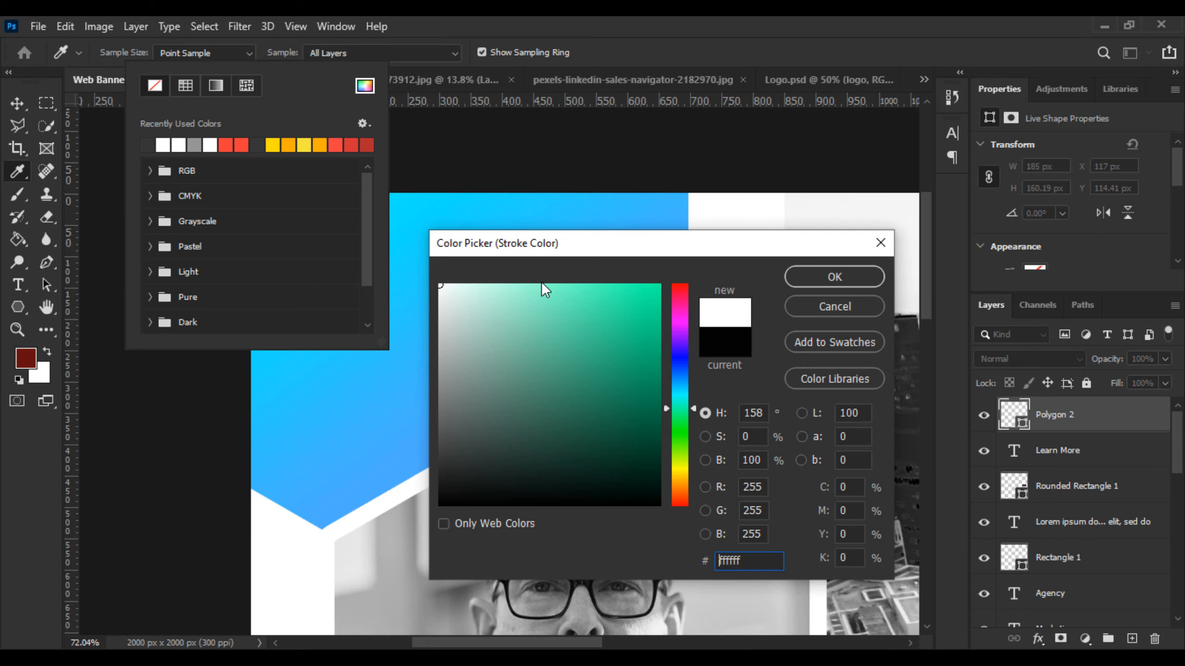
pyautogui.click(826, 280)
# - Rotate the hexagon outline 90° so it stands on a point
pyautogui.click(17, 103)
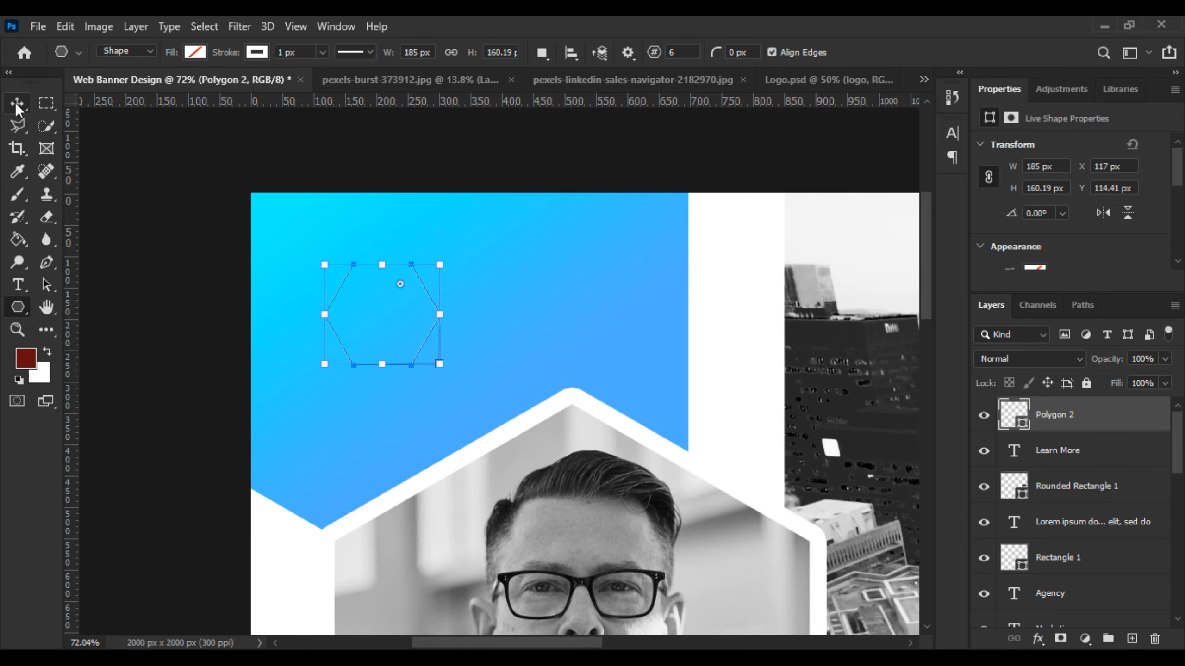
pyautogui.hotkey('ctrl', 't')
pyautogui.moveTo(450, 246); pyautogui.dragTo(410, 344)
pyautogui.press('Return')
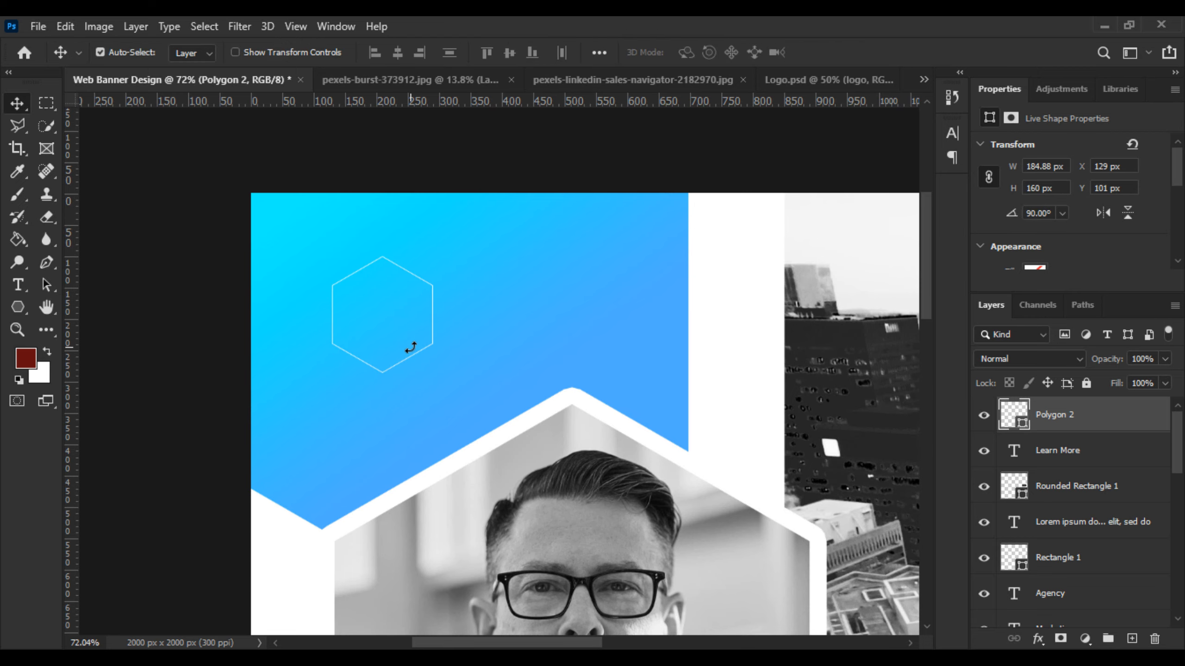
# - Set the hexagon's stroke width to 5 px, and thicken it further into a bold white outline
pyautogui.click(17, 307)
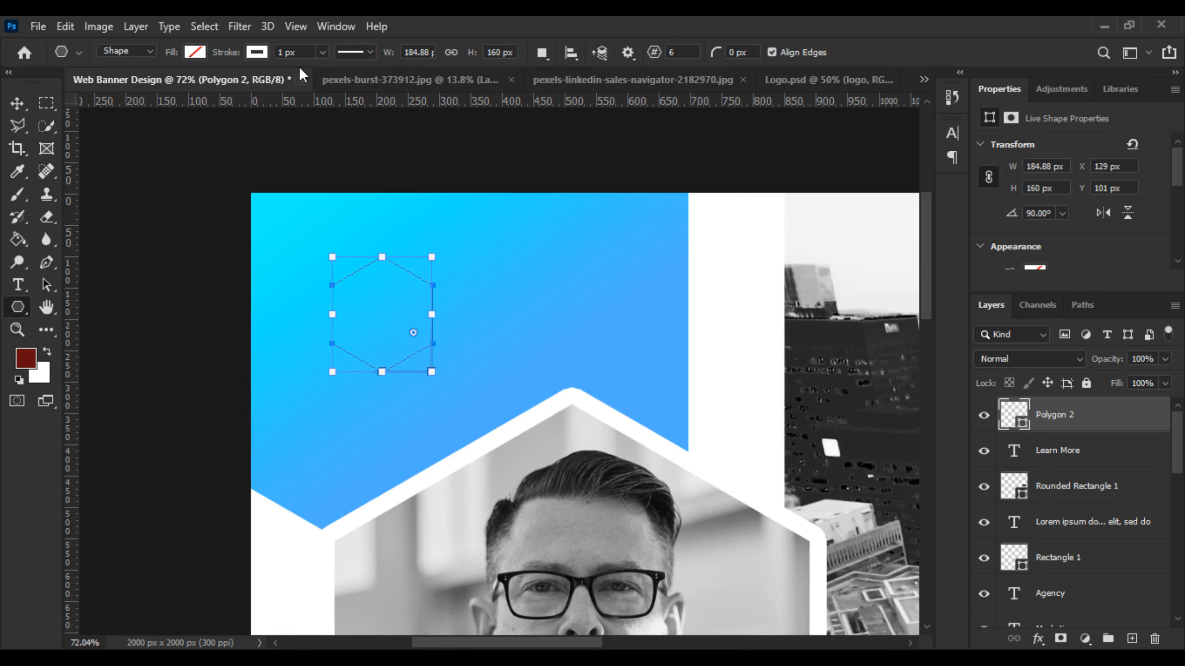
pyautogui.write('5')
pyautogui.press('Return')
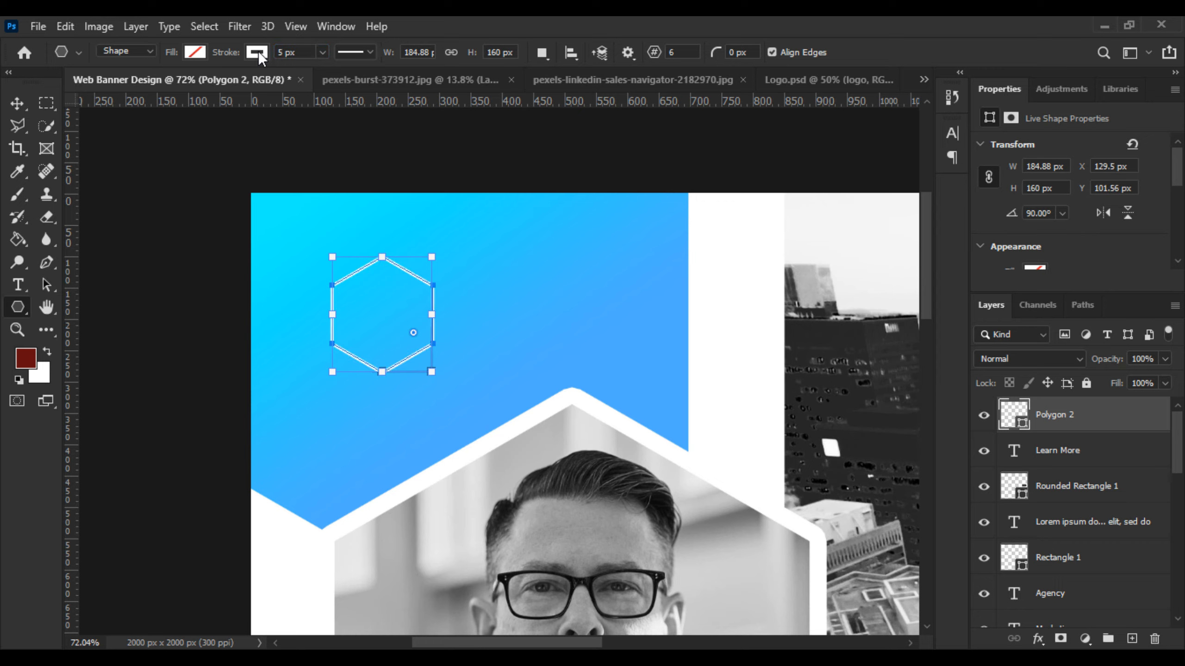
pyautogui.click(322, 52)
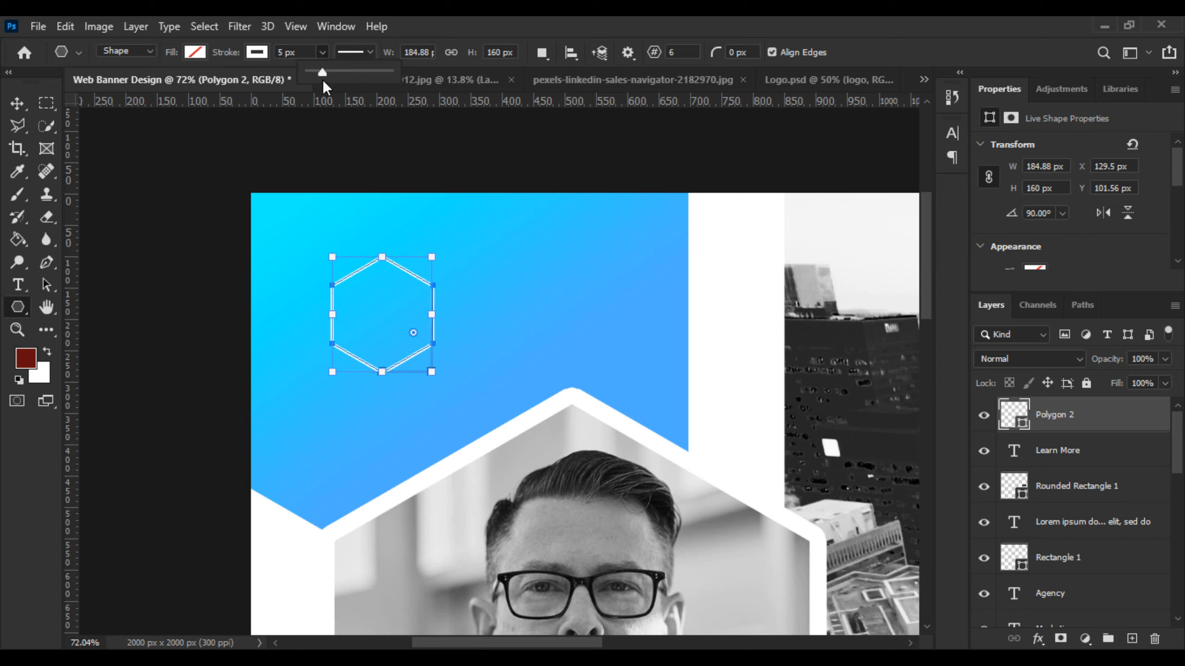
pyautogui.moveTo(321, 72); pyautogui.dragTo(325, 72)
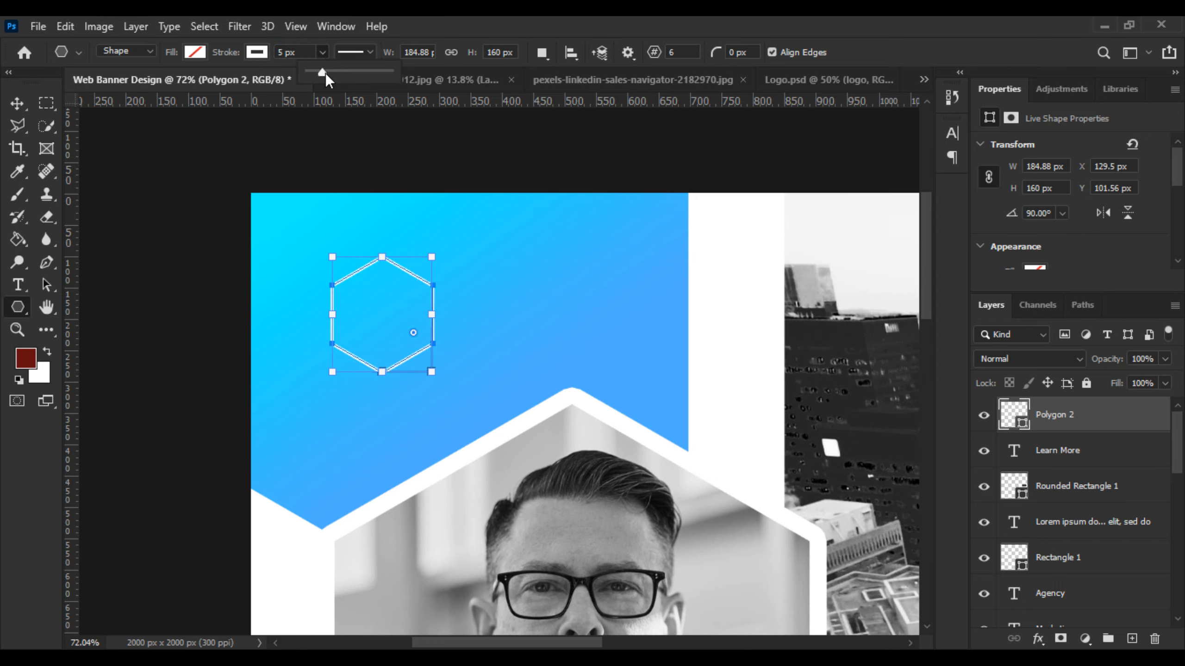
pyautogui.click(16, 103)
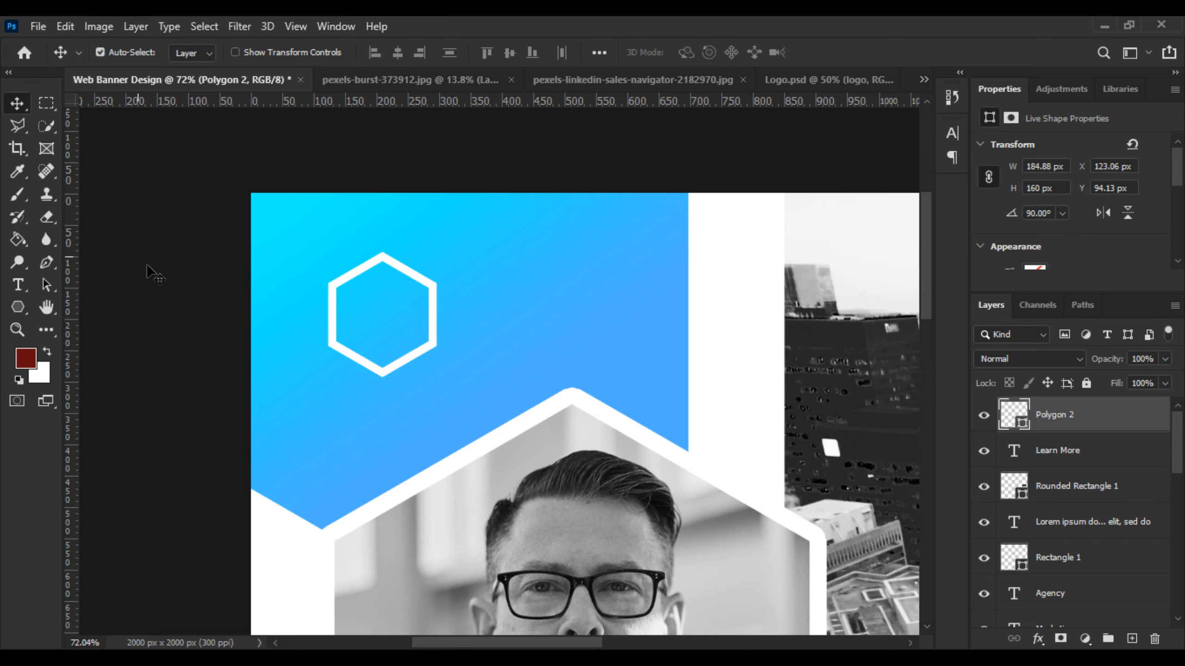
# - Bring the logo group from Logo.psd into the banner and scale it to about 75.55% with its icon inside the hexagon
pyautogui.click(815, 83)
pyautogui.moveTo(1078, 408); pyautogui.dragTo(433, 231)
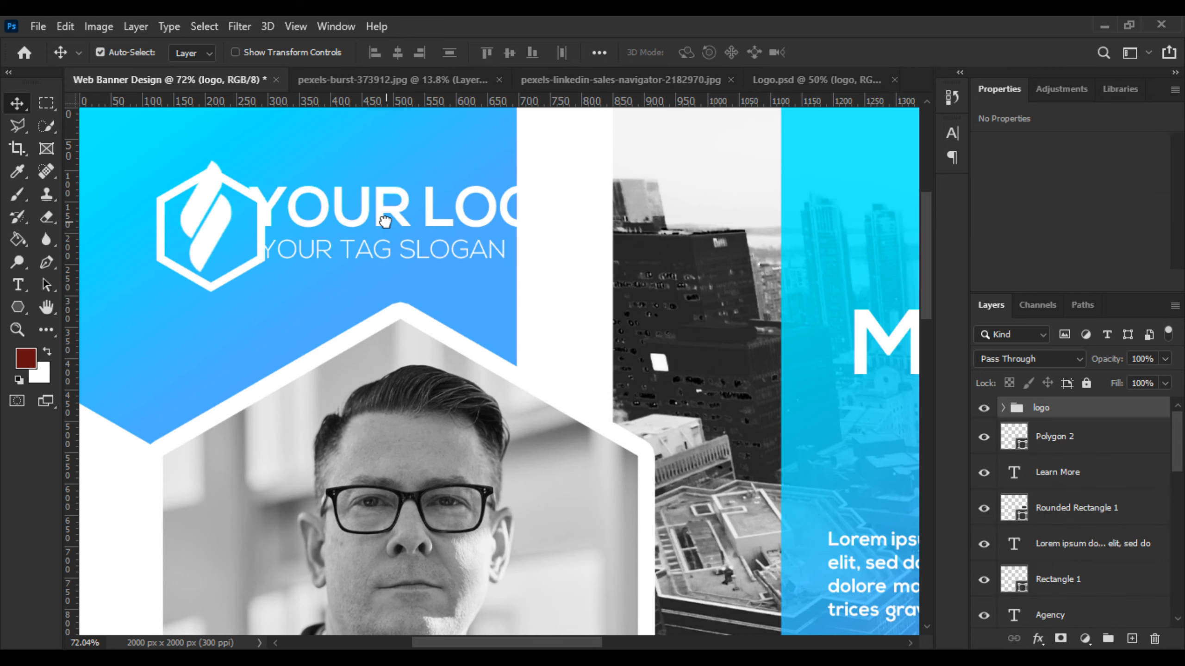
pyautogui.hotkey('ctrl', 't')
pyautogui.scroll(2, 317, 220)
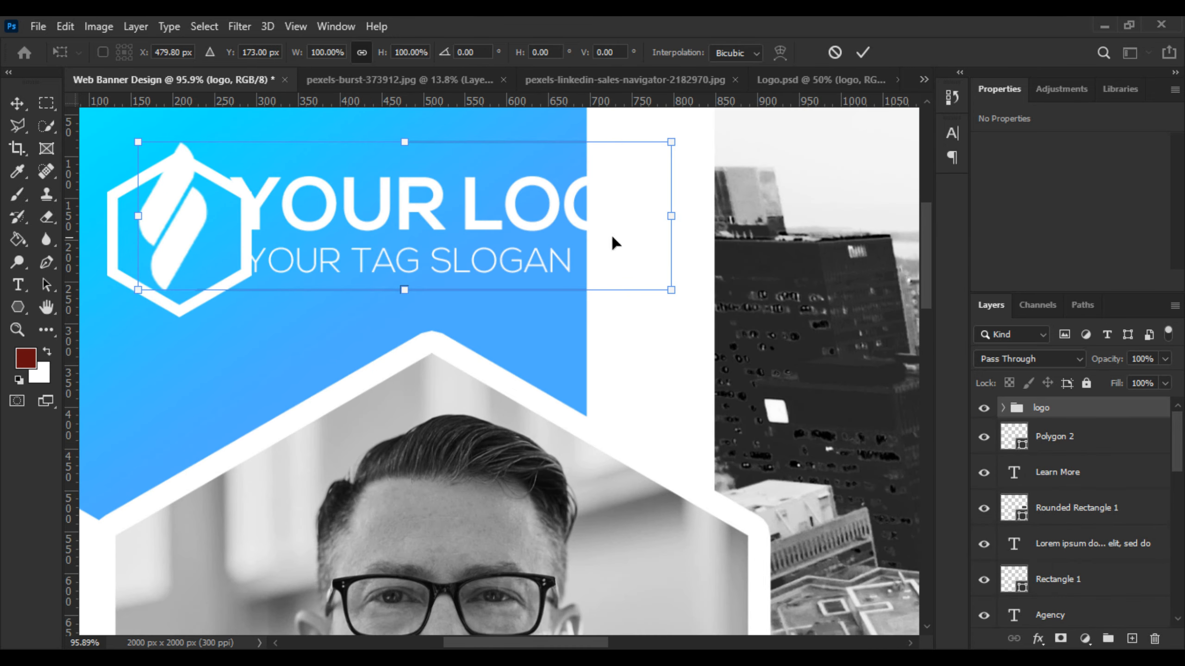
pyautogui.moveTo(684, 218); pyautogui.dragTo(540, 220)
pyautogui.moveTo(416, 203); pyautogui.dragTo(429, 220)
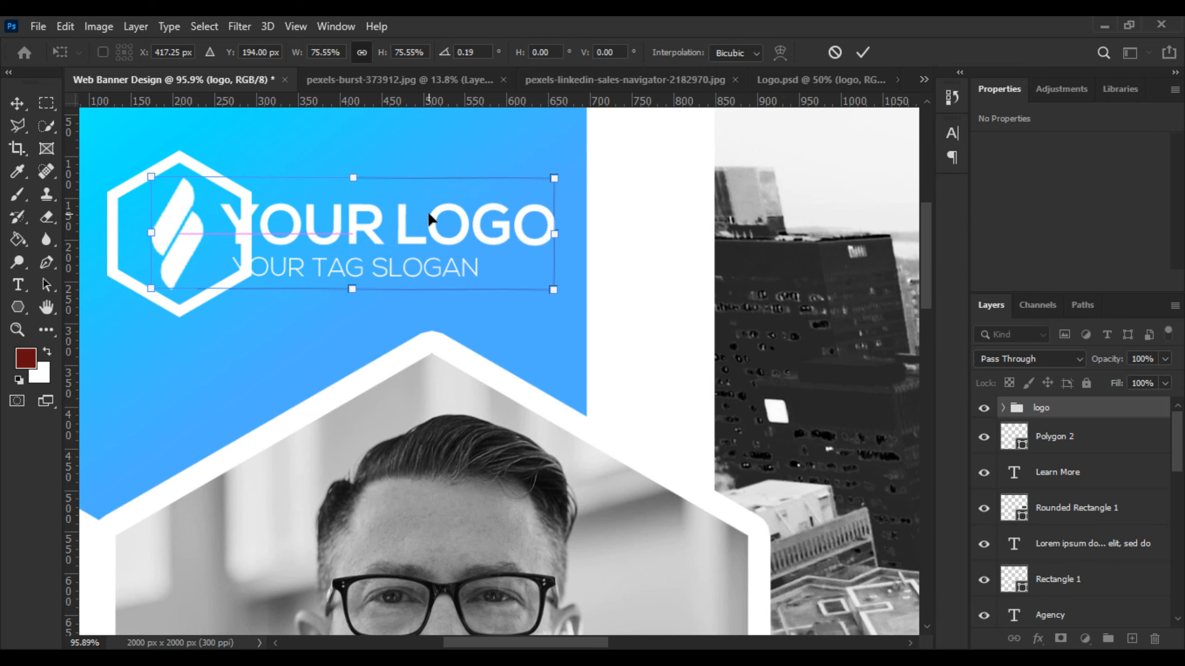
pyautogui.press('Return')
# - Expand the logo group and move the hexagon layer into it, directly below the icon layer
pyautogui.keyDown('ctrl'); pyautogui.click(1039, 412); pyautogui.keyUp('ctrl')
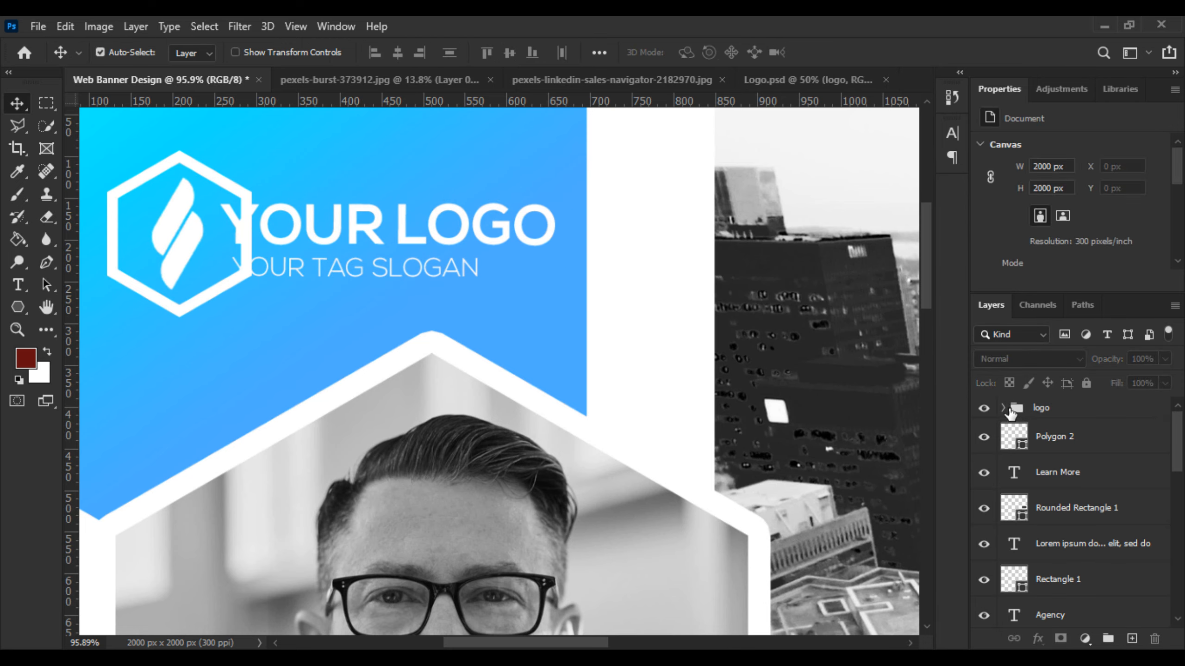
pyautogui.click(1003, 408)
pyautogui.scroll(-3, 1068, 484)
pyautogui.click(1061, 524)
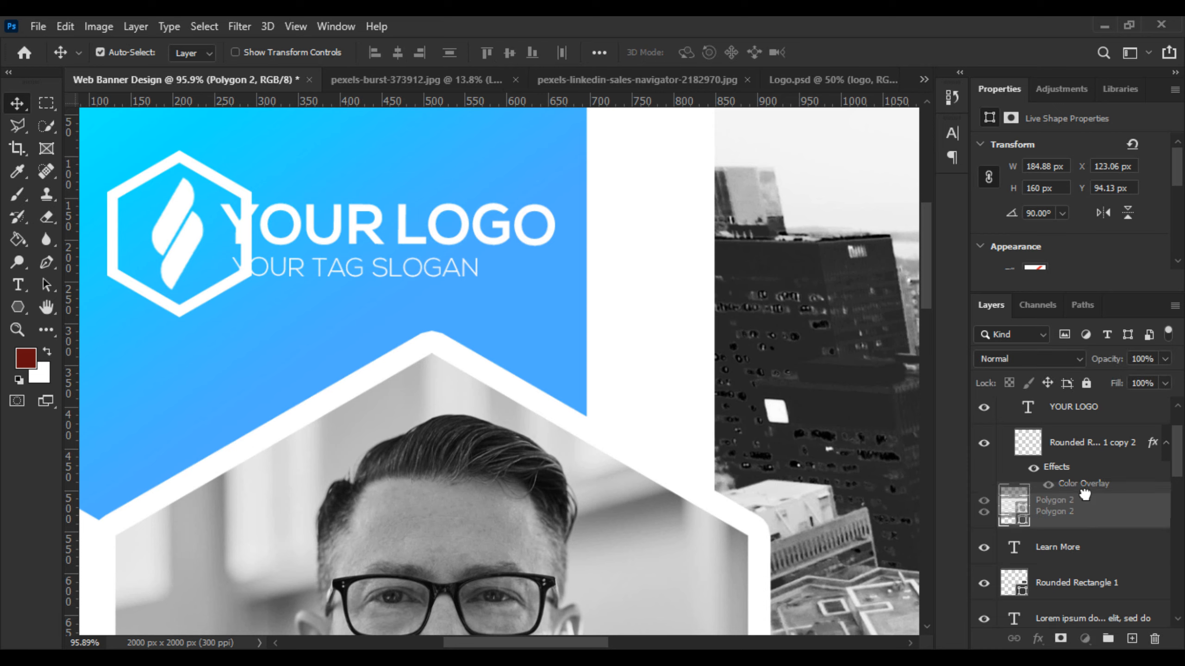
# - Align the logo icon and the hexagon on their horizontal and vertical centers
pyautogui.keyDown('ctrl'); pyautogui.click(1084, 450); pyautogui.keyUp('ctrl')
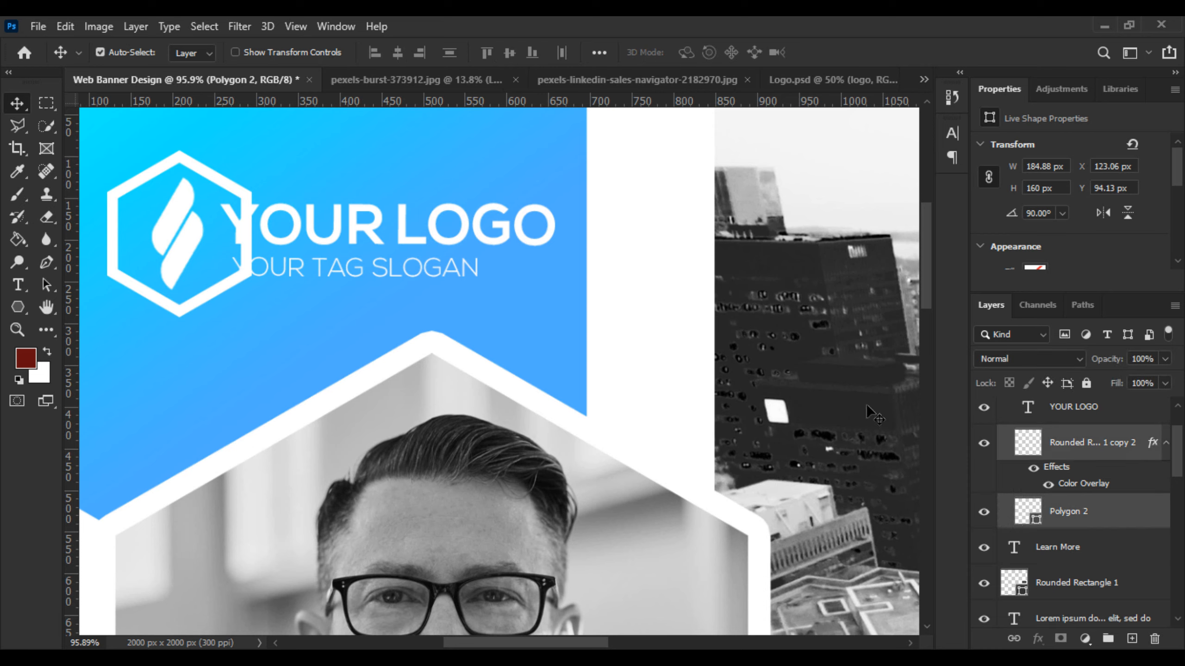
pyautogui.click(398, 53)
pyautogui.click(509, 53)
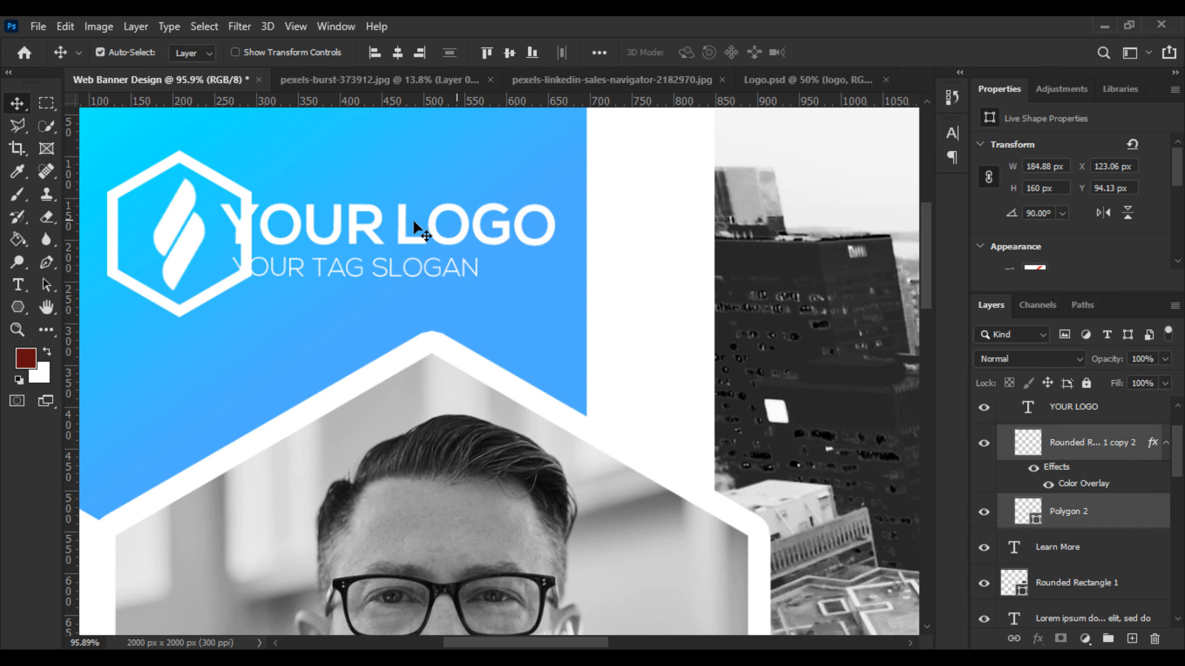
# - Scale the logo icon down to about 57 × 123 px inside the hexagon
pyautogui.click(1091, 456)
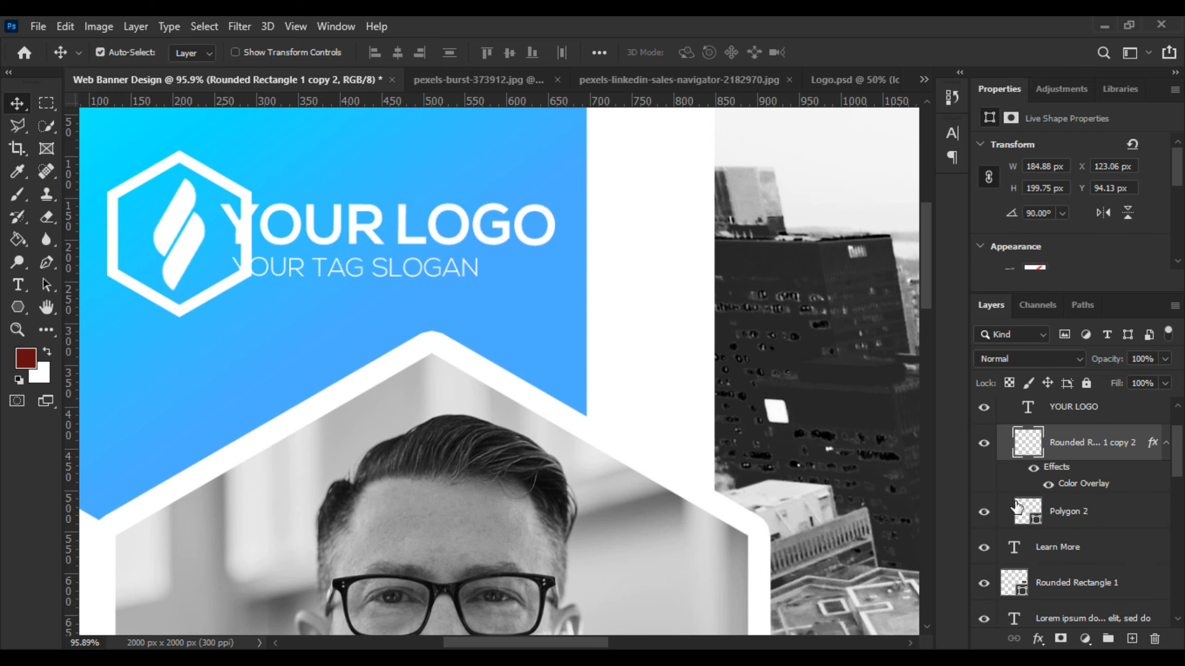
pyautogui.click(1091, 509)
pyautogui.click(1093, 460)
pyautogui.hotkey('ctrl', 't')
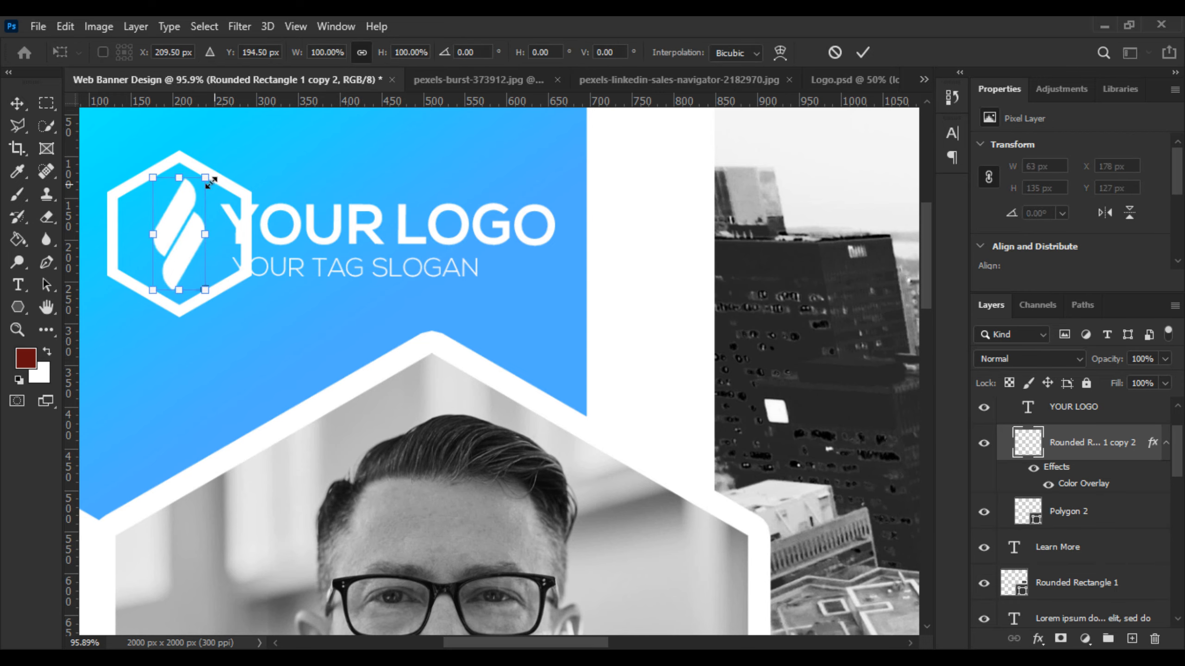
pyautogui.moveTo(209, 183); pyautogui.dragTo(207, 188)
pyautogui.press('Return')
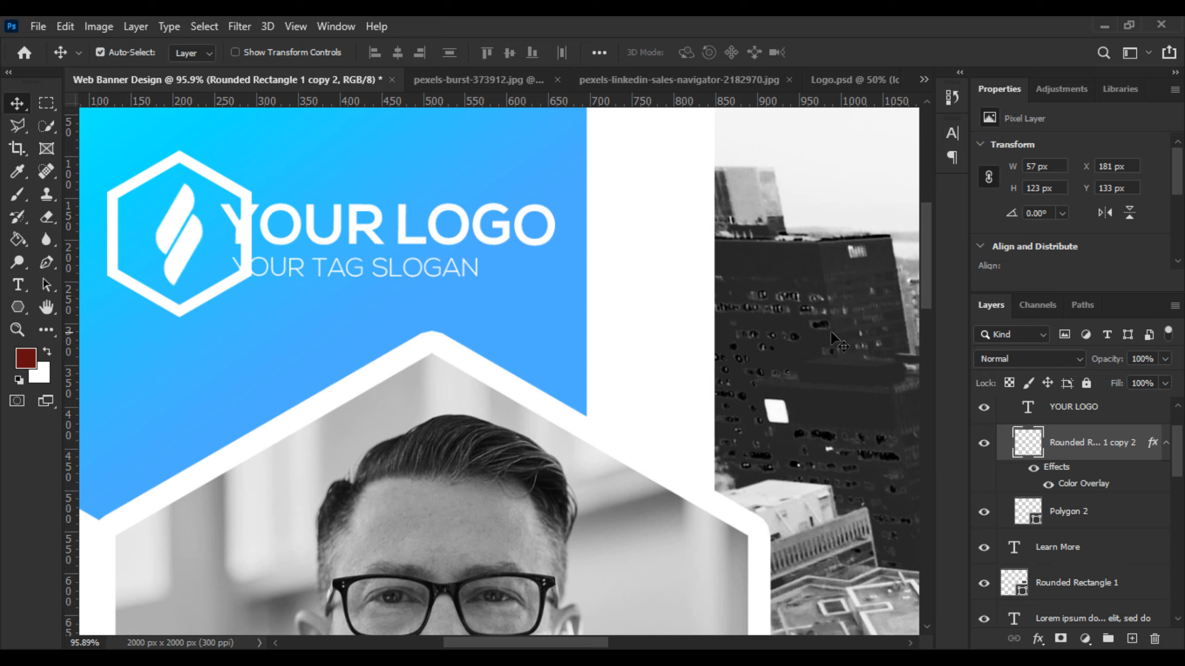
# - Move the YOUR LOGO and YOUR TAG SLOGAN texts together clear of the hexagon's right side, to about X 320 px, Y 149 px
pyautogui.scroll(1, 1114, 484)
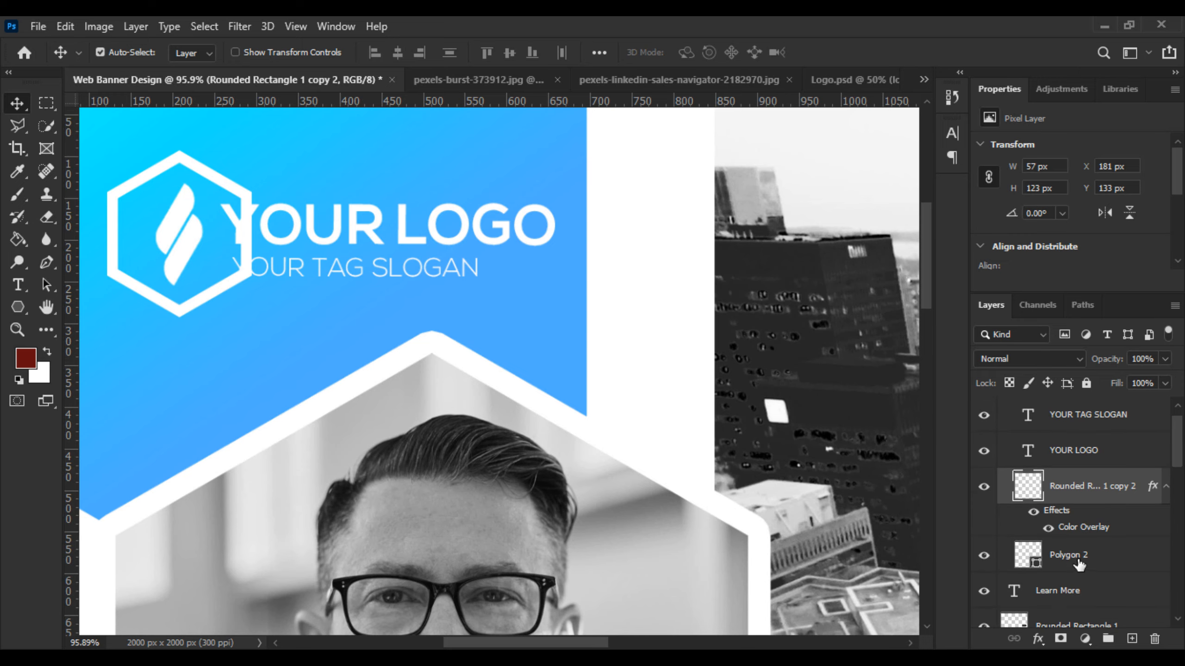
pyautogui.click(1079, 565)
pyautogui.scroll(1, 1079, 560)
pyautogui.click(1072, 472)
pyautogui.keyDown('shift'); pyautogui.click(1086, 436); pyautogui.keyUp('shift')
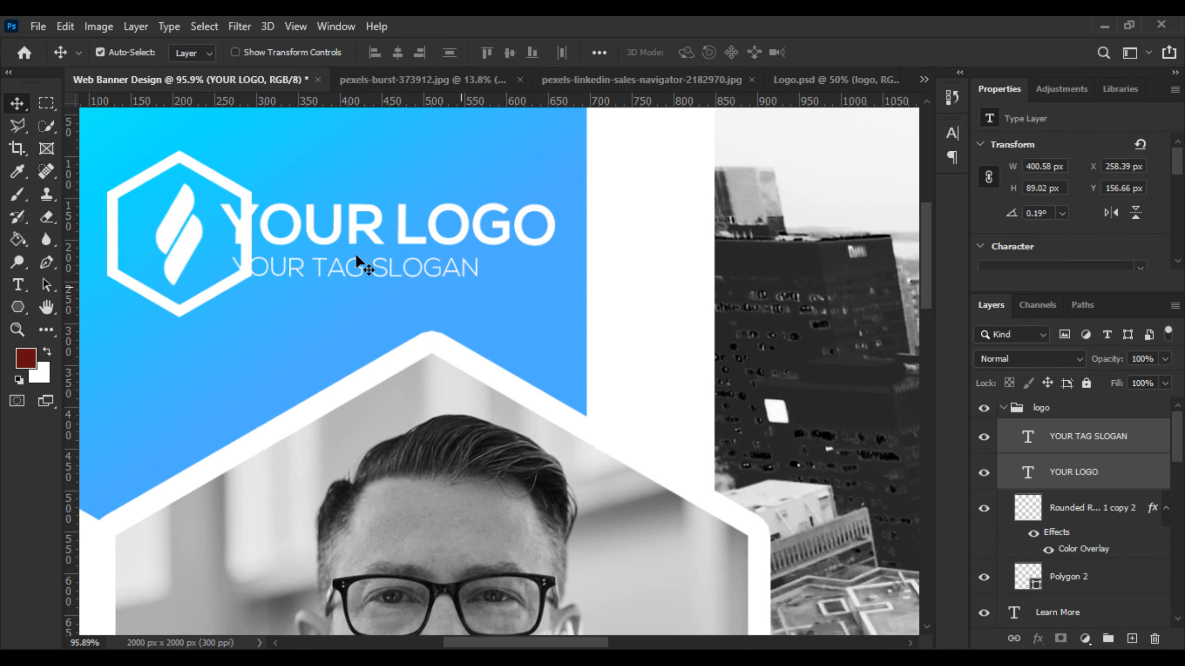
pyautogui.hotkey('ctrl', 't')
pyautogui.moveTo(357, 236); pyautogui.dragTo(410, 229)
pyautogui.press('Return')
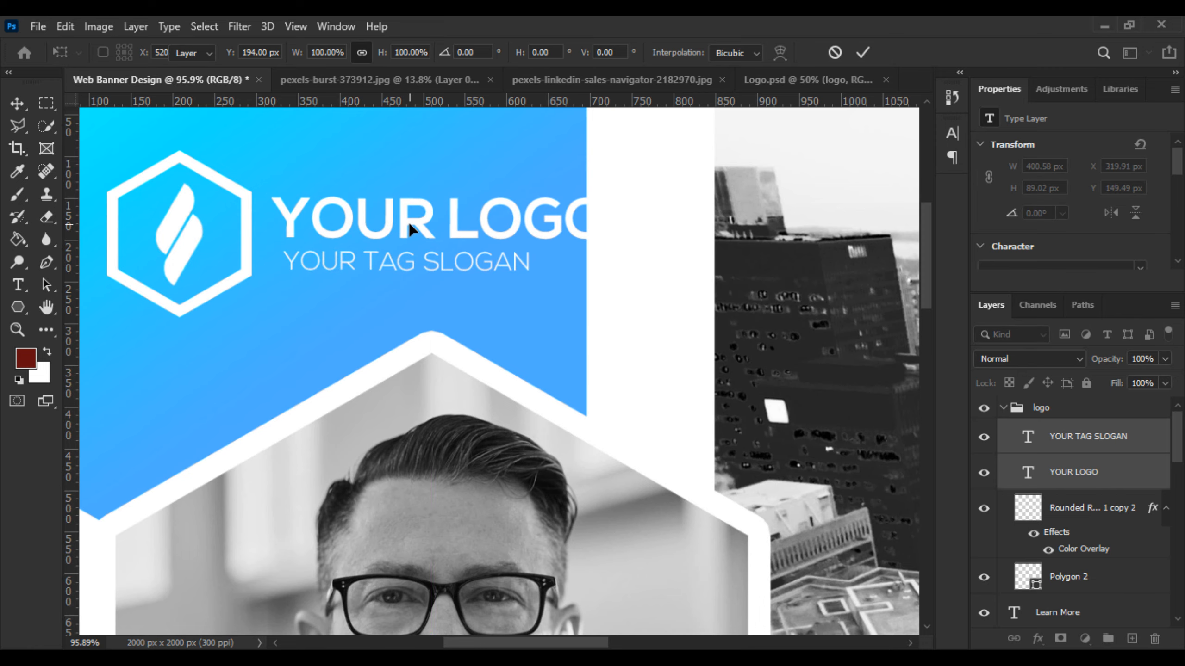
# - Scale the whole logo group down to fit the blue shape and move it toward the banner's upper-left corner
pyautogui.scroll(-3, 410, 229)
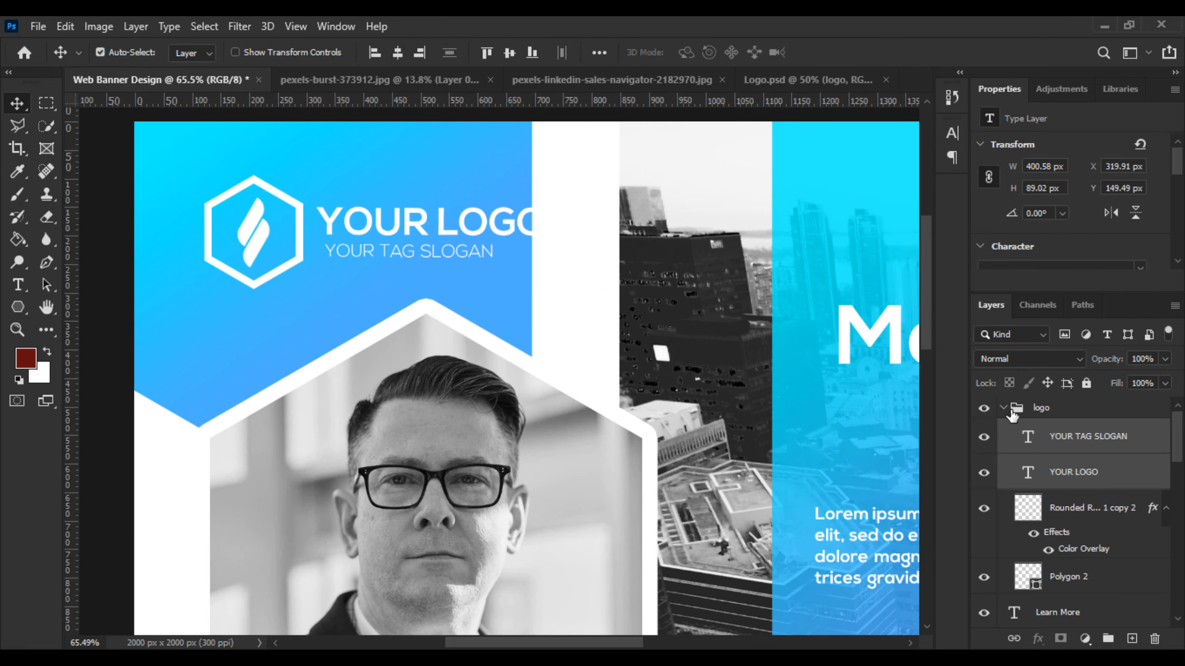
pyautogui.click(1010, 410)
pyautogui.hotkey('ctrl', 't')
pyautogui.scroll(-2, 534, 259)
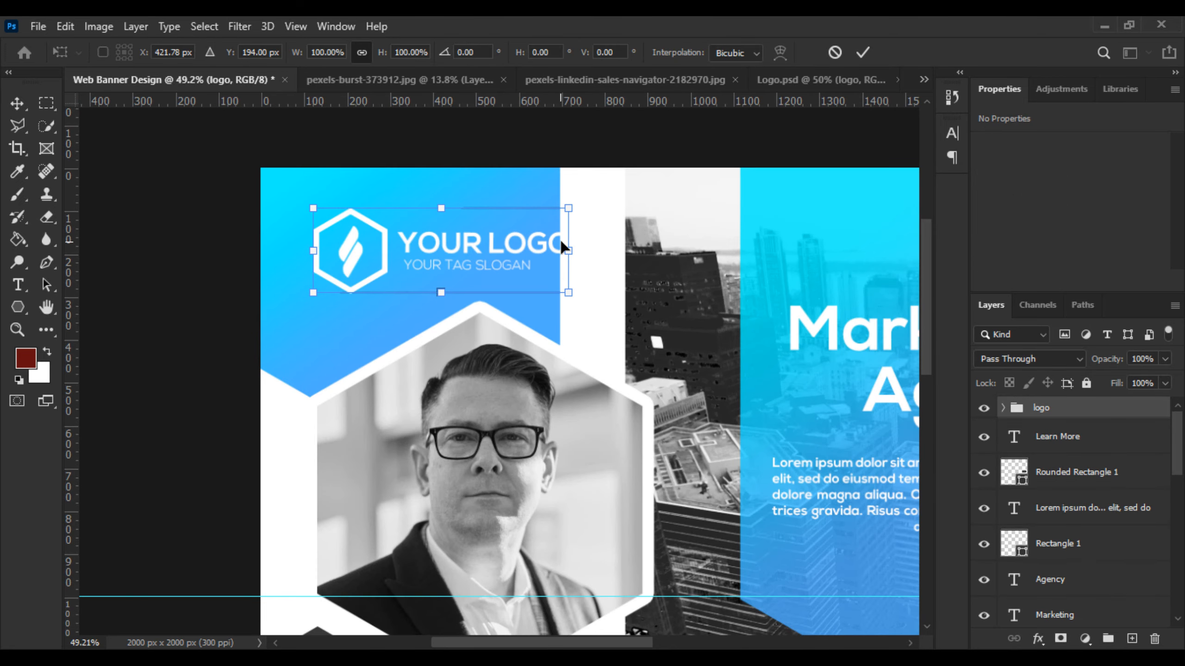
pyautogui.moveTo(570, 246); pyautogui.dragTo(469, 233)
pyautogui.press('Return')
pyautogui.scroll(-3, 502, 286)
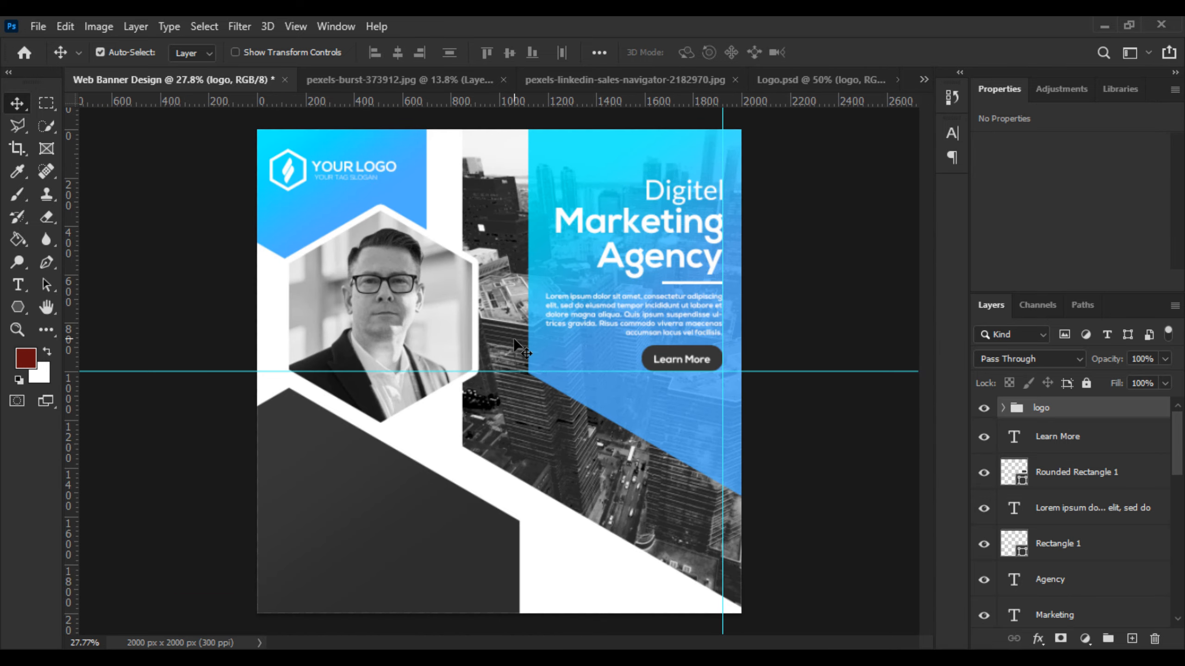
# - Shift the logo group about 22 px to the right within the blue shape
pyautogui.scroll(2, 357, 456)
pyautogui.scroll(-2, 371, 423)
pyautogui.scroll(3, 317, 245)
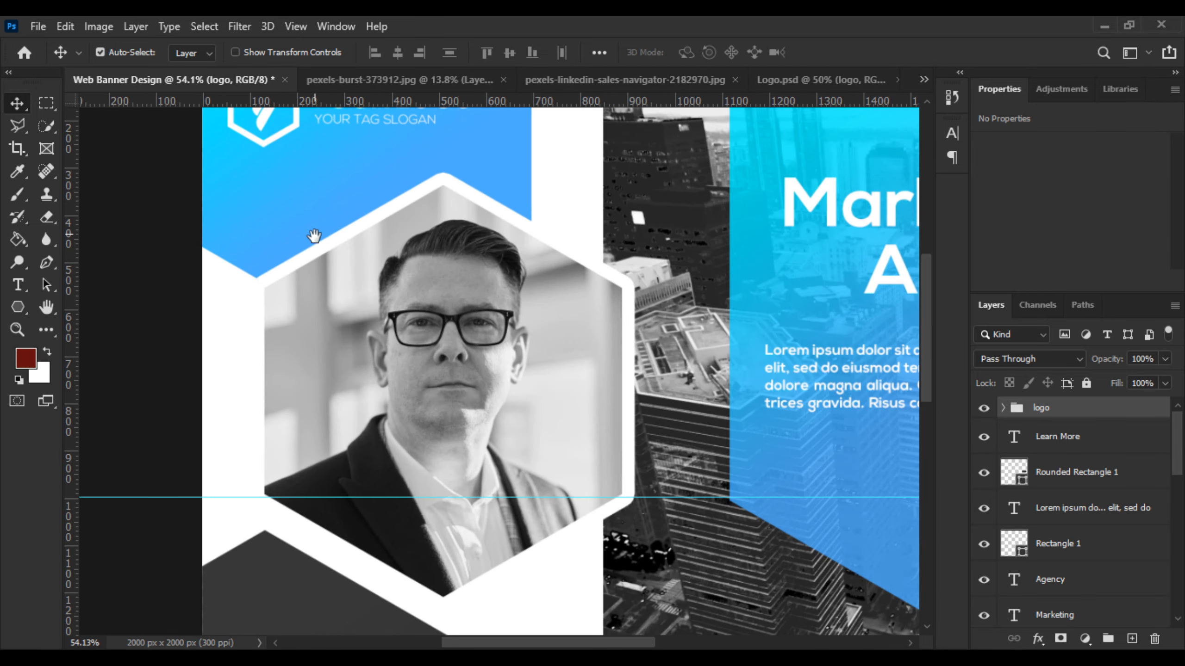
pyautogui.hotkey('ctrl', 't')
pyautogui.moveTo(455, 252); pyautogui.dragTo(457, 252)
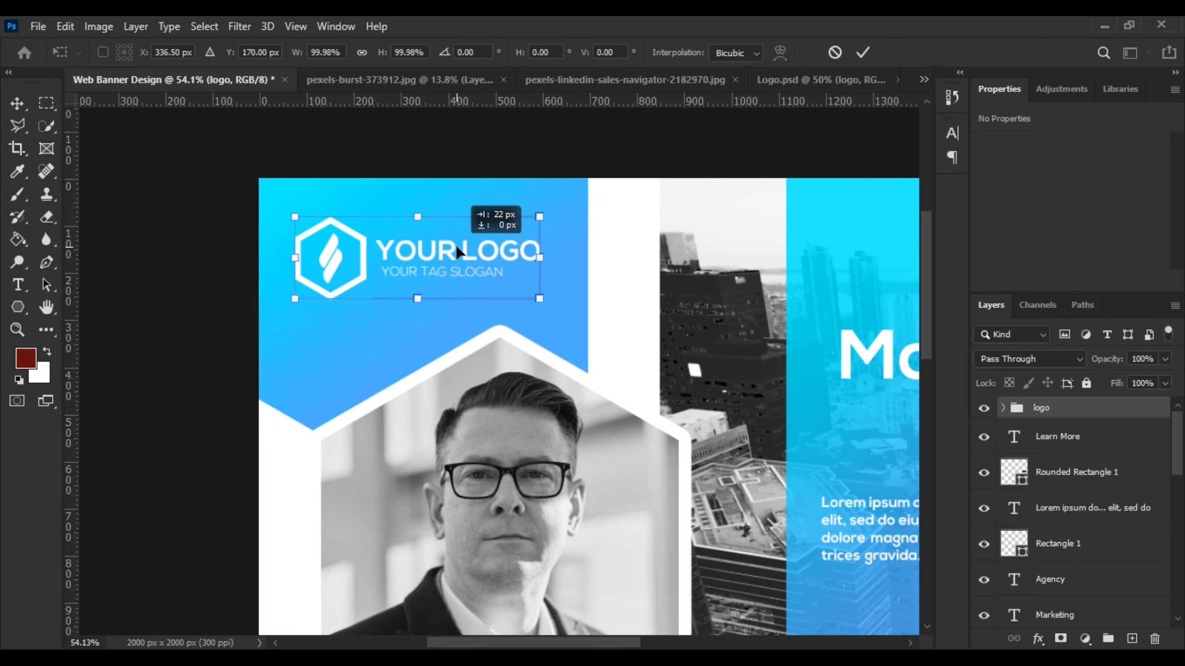
pyautogui.press('Return')
pyautogui.scroll(-7, 457, 247)
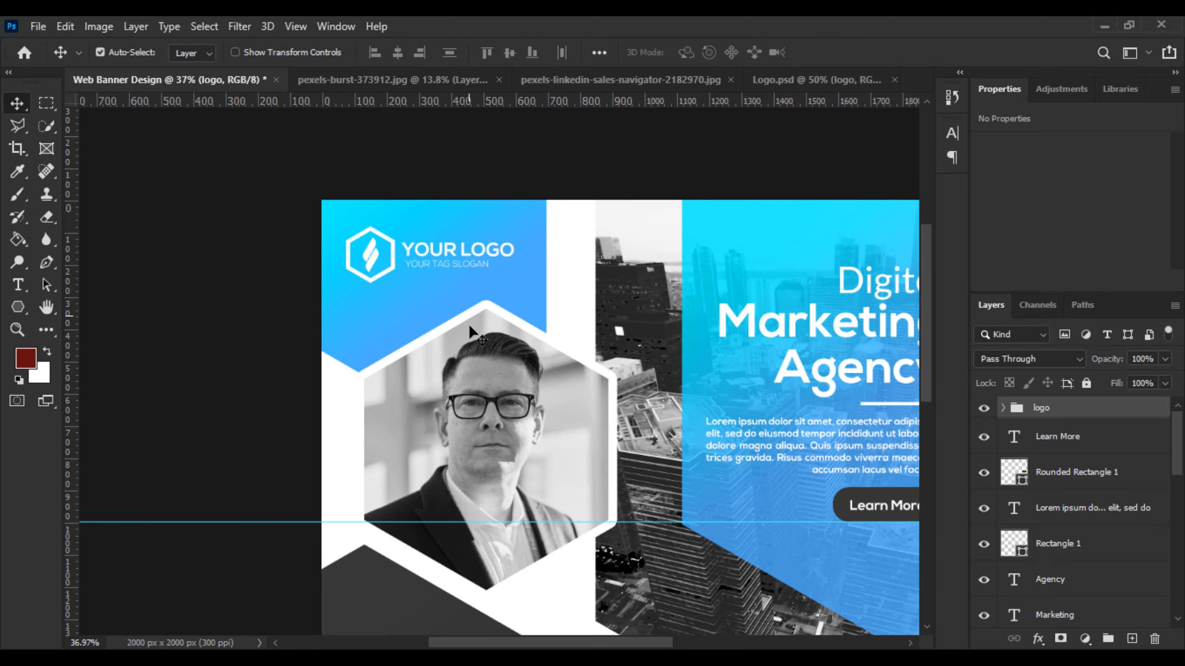
pyautogui.scroll(3, 328, 495)
pyautogui.scroll(3, 328, 496)
pyautogui.moveTo(351, 501); pyautogui.dragTo(332, 374)
pyautogui.scroll(-2, 809, 497)
pyautogui.scroll(-2, 682, 446)
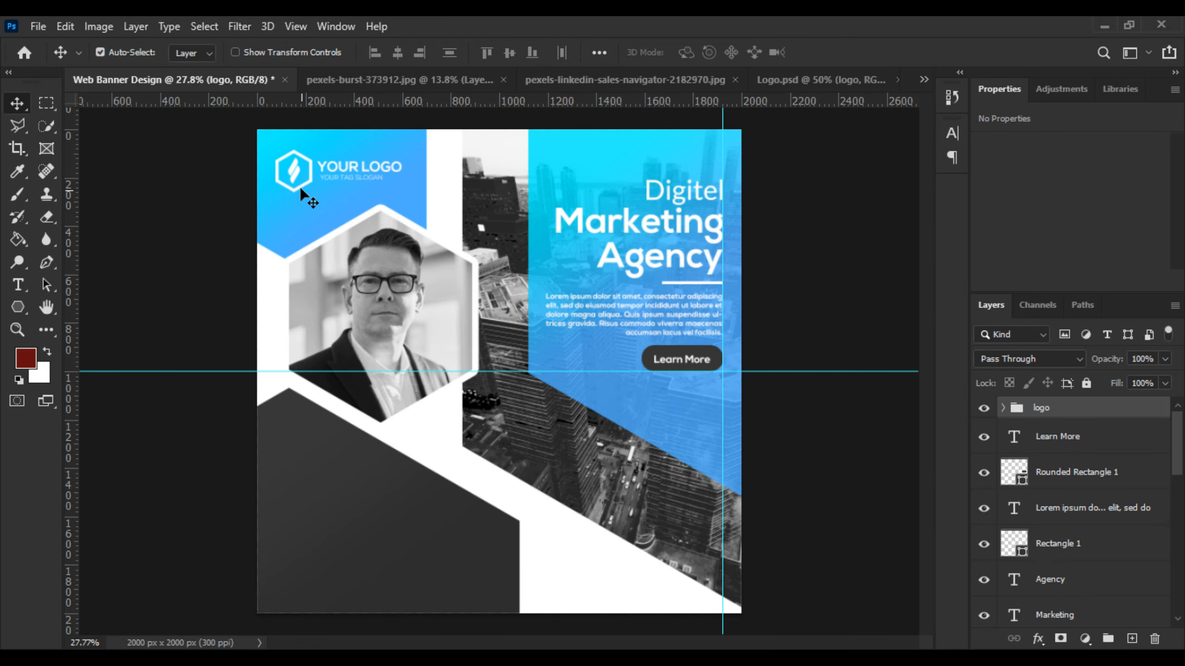
# - Duplicate the hexagon outline from inside the logo group and place the copy above the group in the layer stack
pyautogui.click(314, 199)
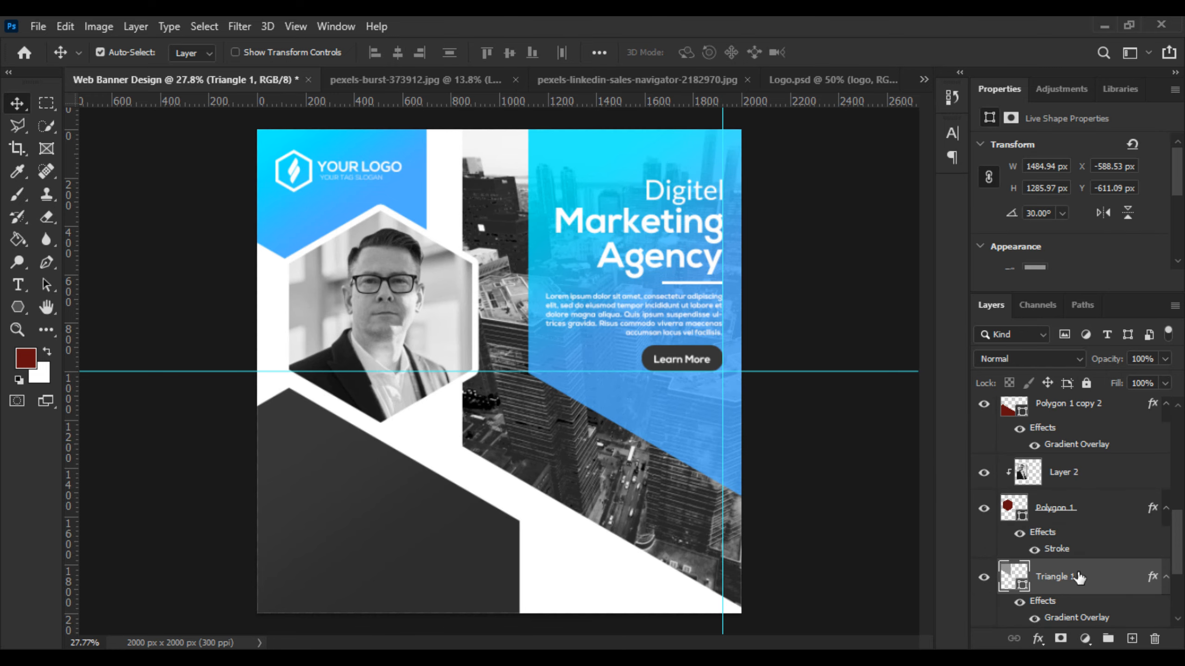
pyautogui.scroll(-1, 503, 381)
pyautogui.scroll(6, 1023, 567)
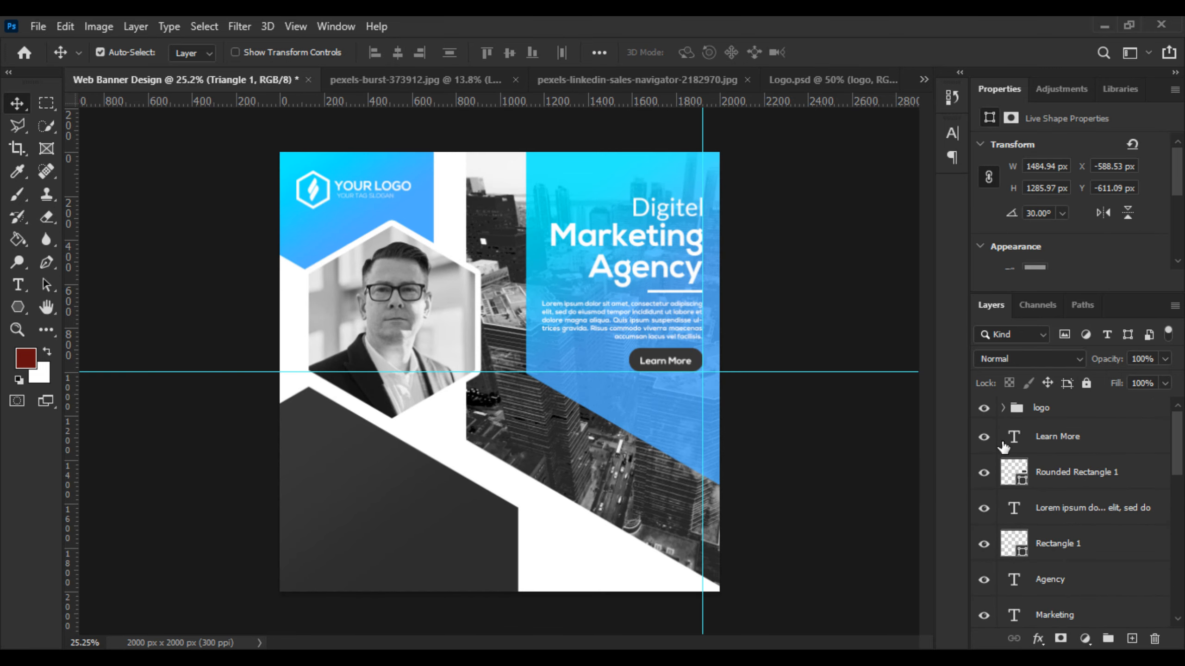
pyautogui.click(1003, 407)
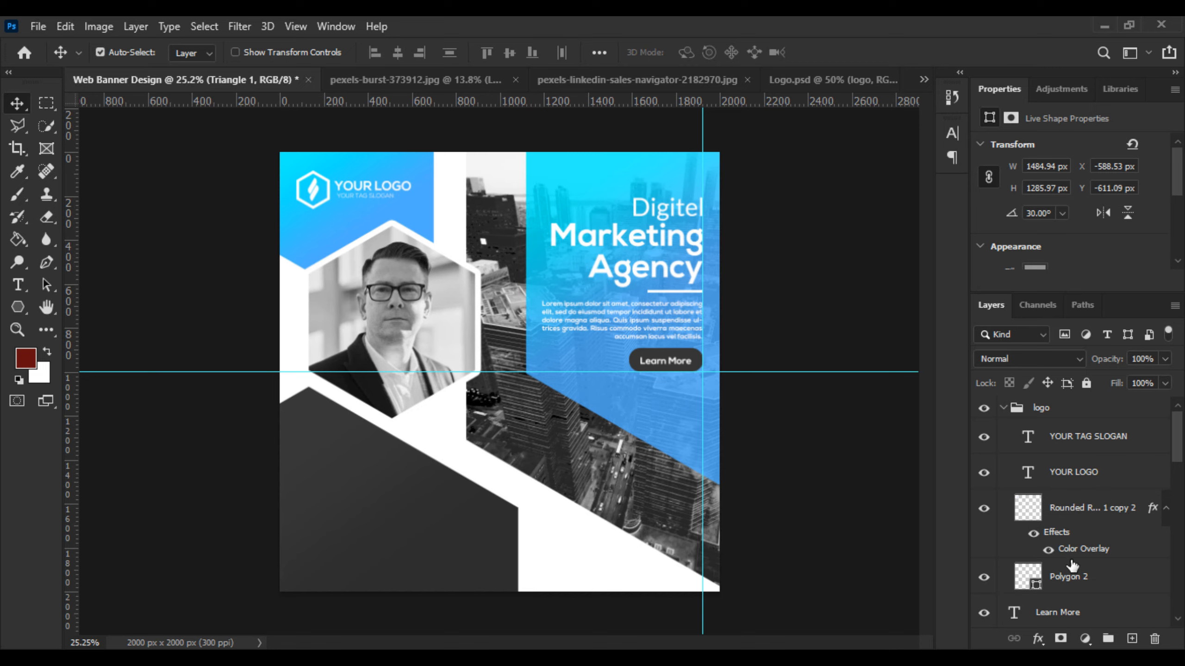
pyautogui.moveTo(1072, 565); pyautogui.dragTo(1030, 438)
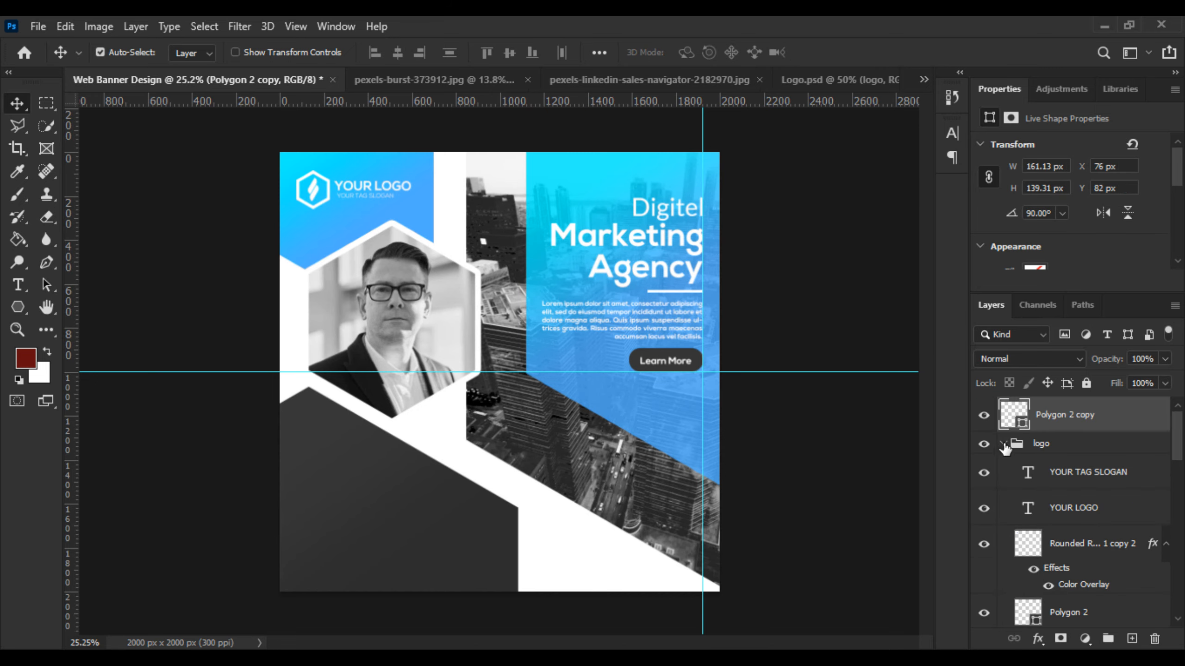
pyautogui.click(1004, 444)
# - Enlarge the hexagon copy to about 206 × 178 px and place it in the dark shape's lower-left corner, at about X 64 px, Y 1704 px
pyautogui.hotkey('ctrl', 't')
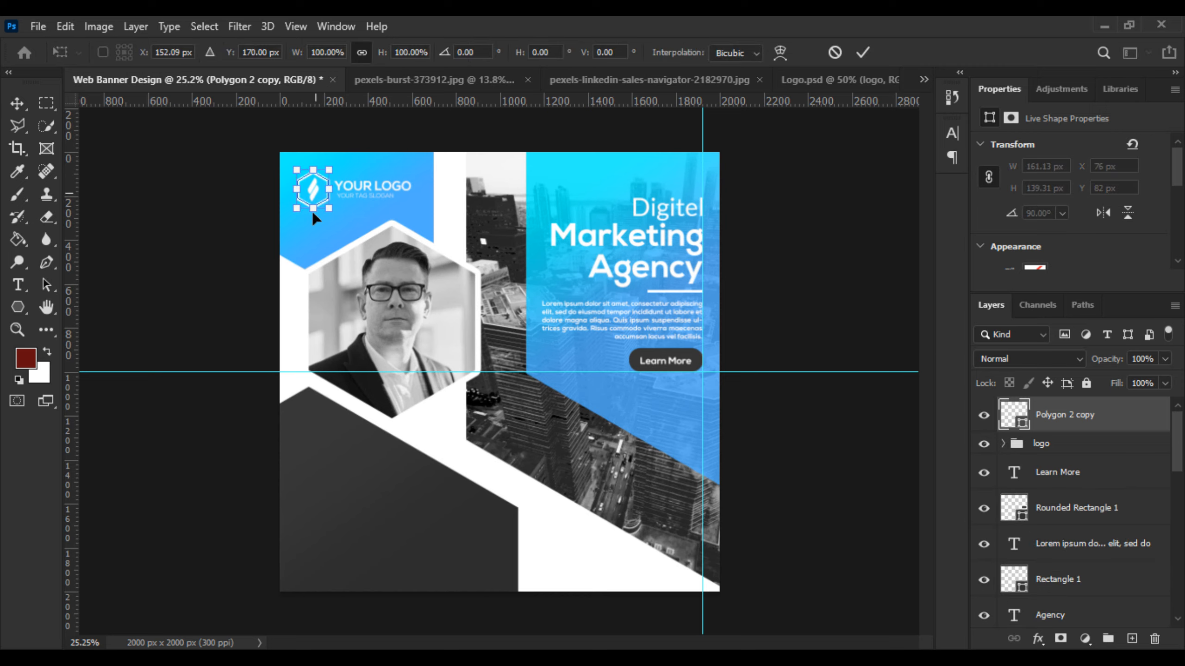
pyautogui.moveTo(313, 218); pyautogui.dragTo(313, 567)
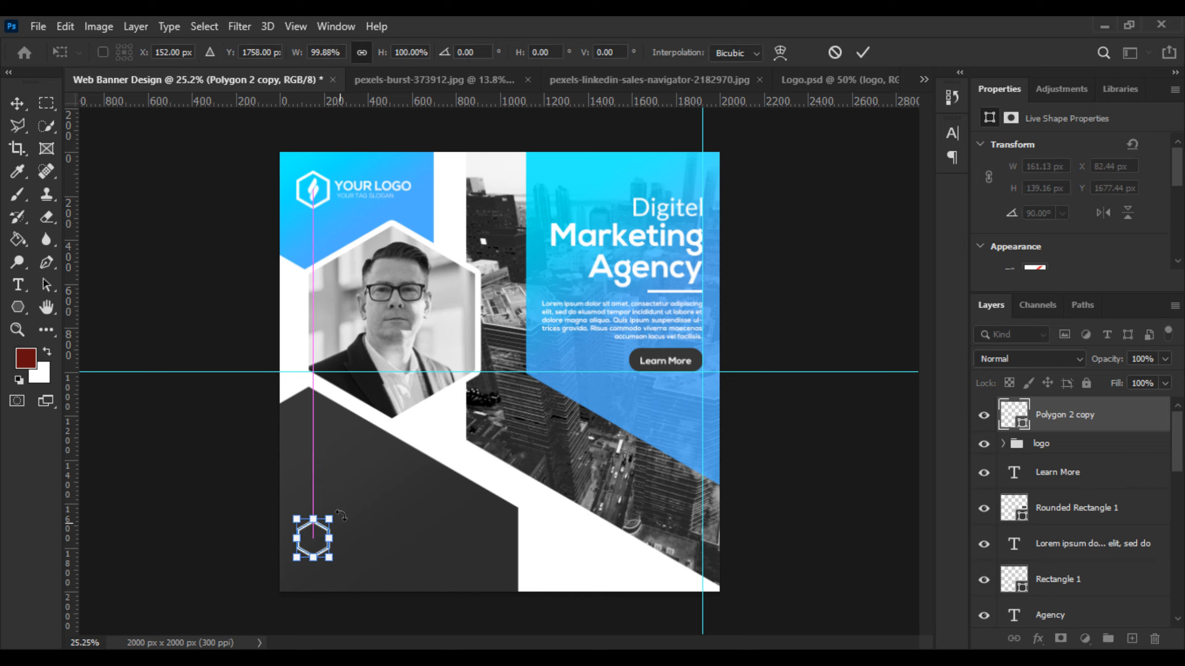
pyautogui.moveTo(331, 518); pyautogui.dragTo(342, 516)
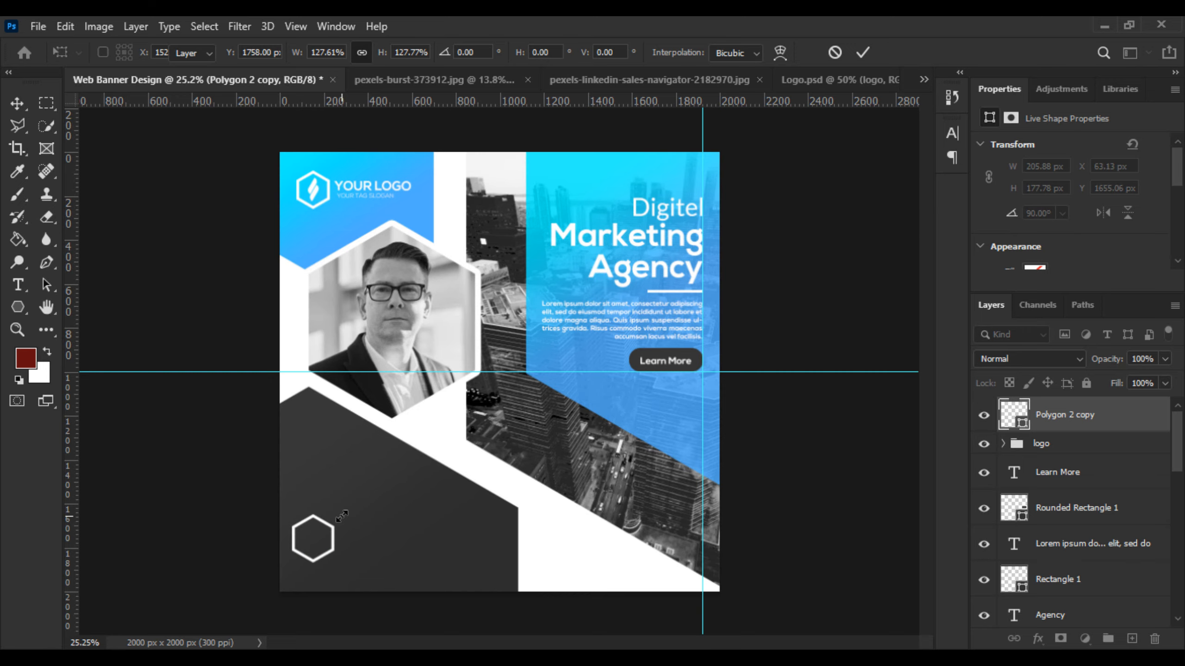
pyautogui.press('Return')
pyautogui.scroll(6, 342, 516)
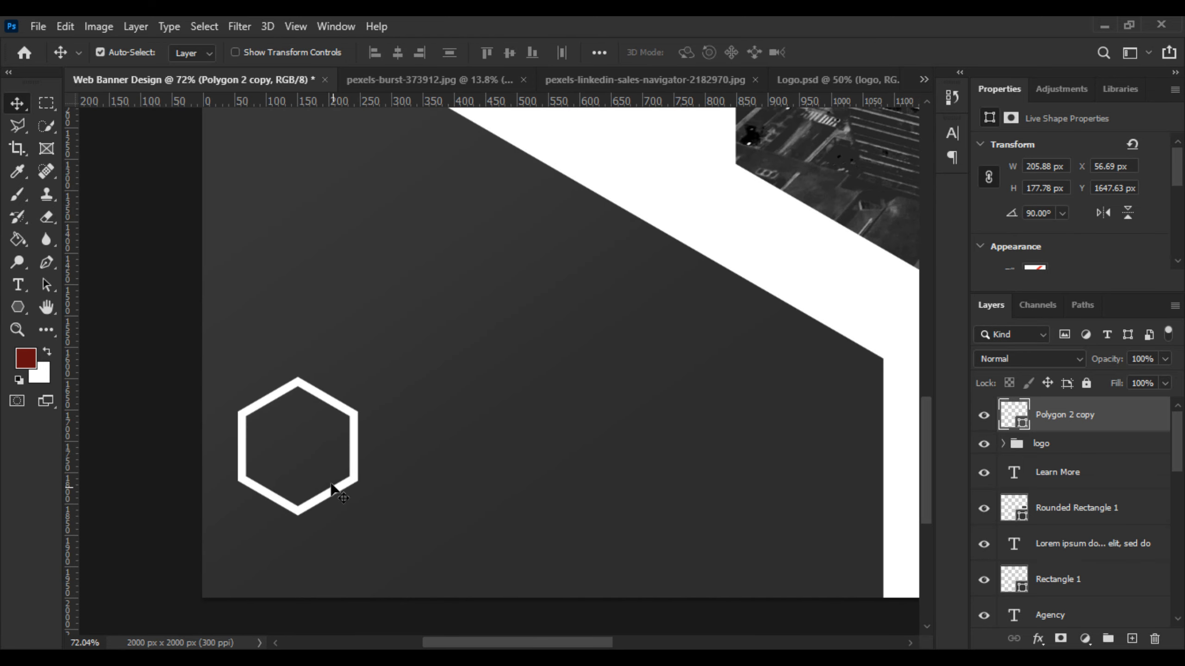
pyautogui.moveTo(355, 488); pyautogui.dragTo(353, 520)
pyautogui.scroll(-6, 418, 480)
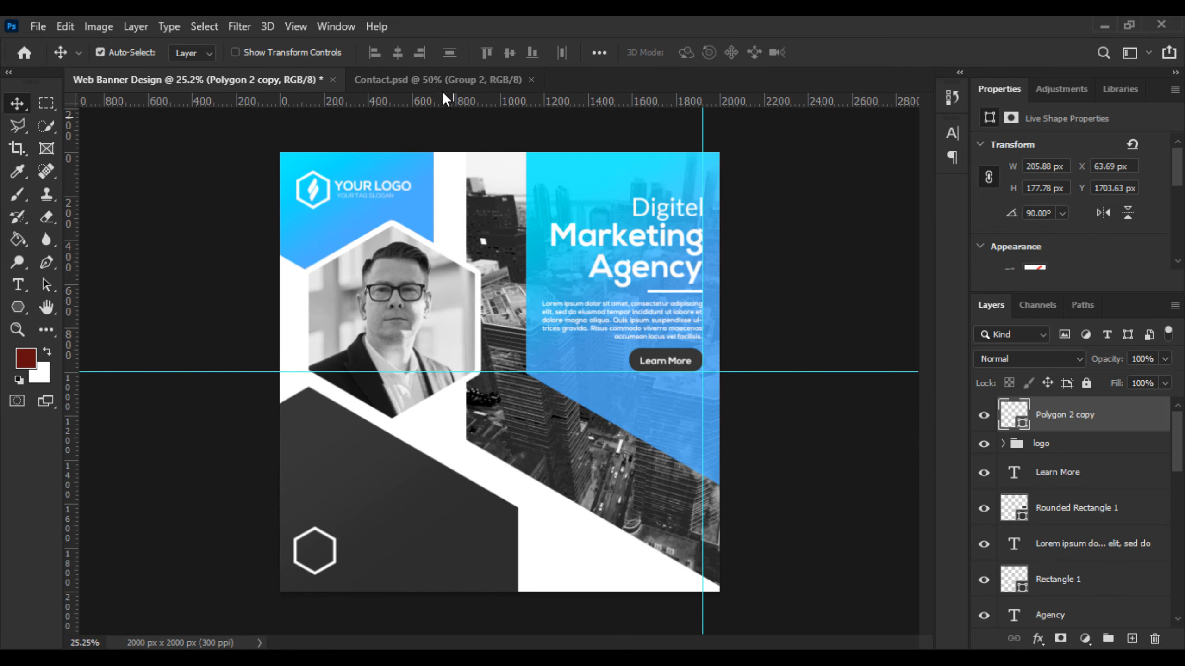
# - Copy the call icon layer from Group 2 of Contact.psd into the web banner document
pyautogui.click(438, 79)
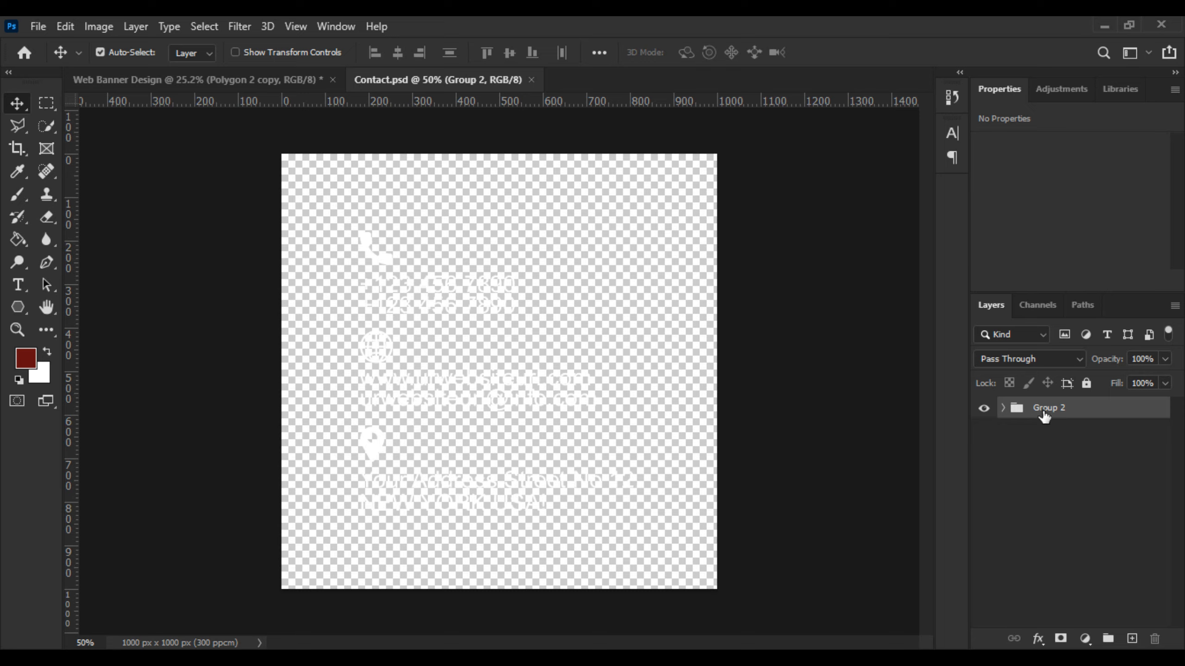
pyautogui.click(1003, 408)
pyautogui.click(1082, 519)
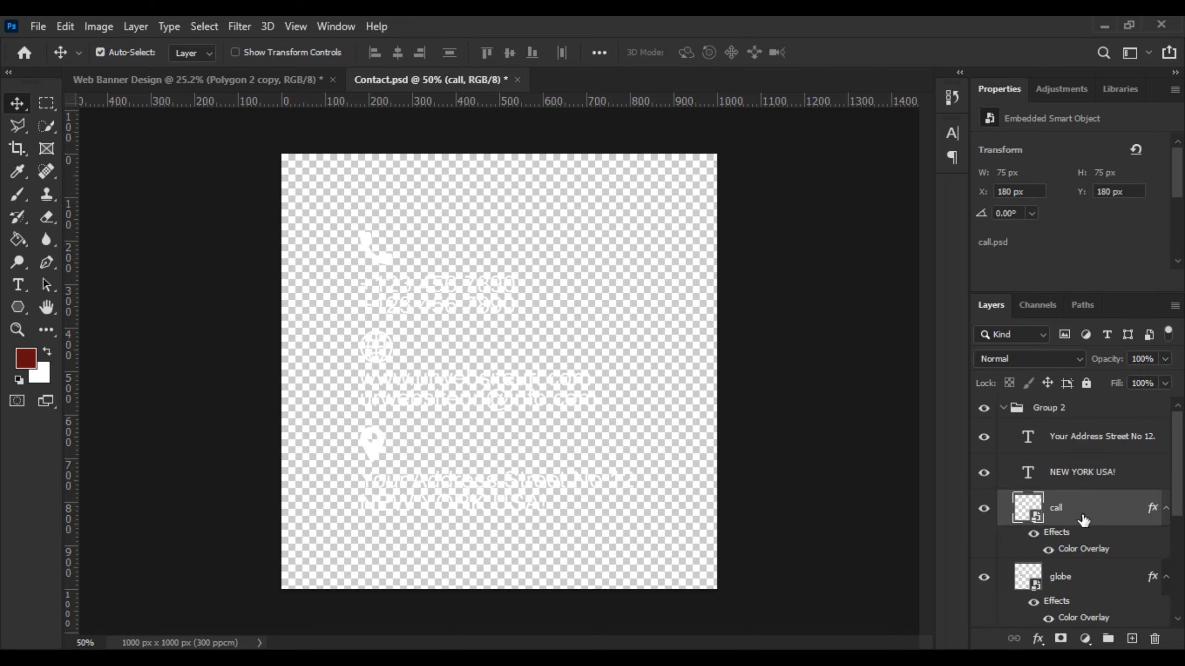
pyautogui.moveTo(1097, 524); pyautogui.dragTo(583, 477)
# - Move the phone icon inside the lower-left hexagon and scale it to about 86 × 86 px
pyautogui.hotkey('ctrl', 't')
pyautogui.scroll(4, 368, 567)
pyautogui.scroll(2, 359, 580)
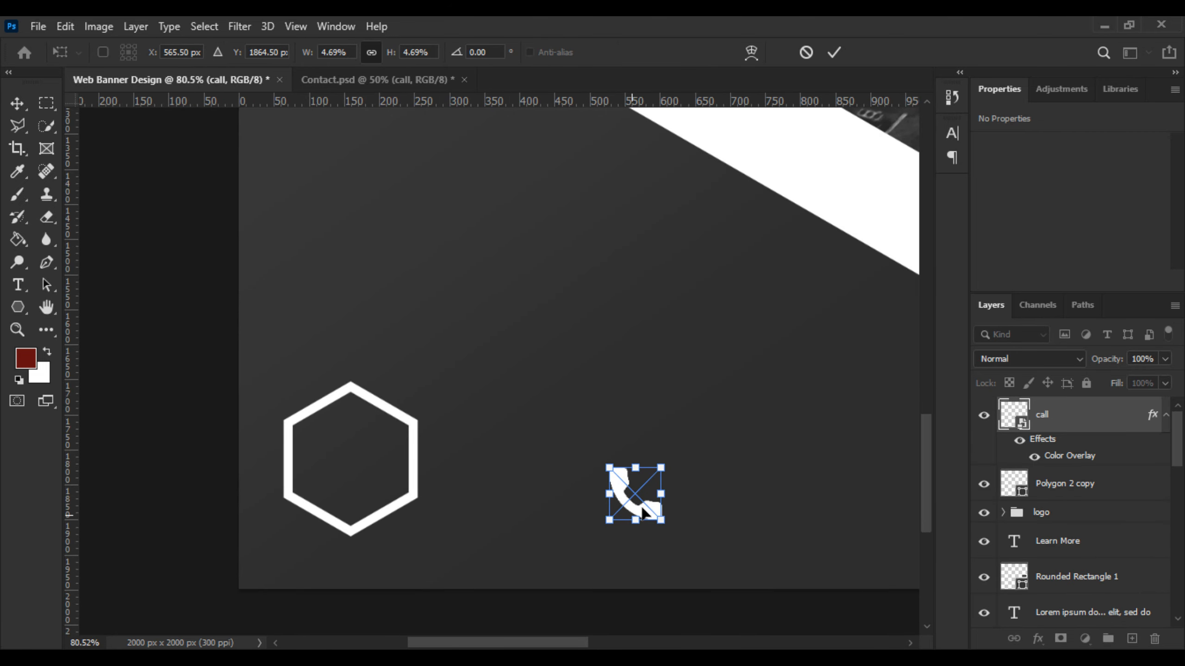
pyautogui.moveTo(639, 522); pyautogui.dragTo(353, 460)
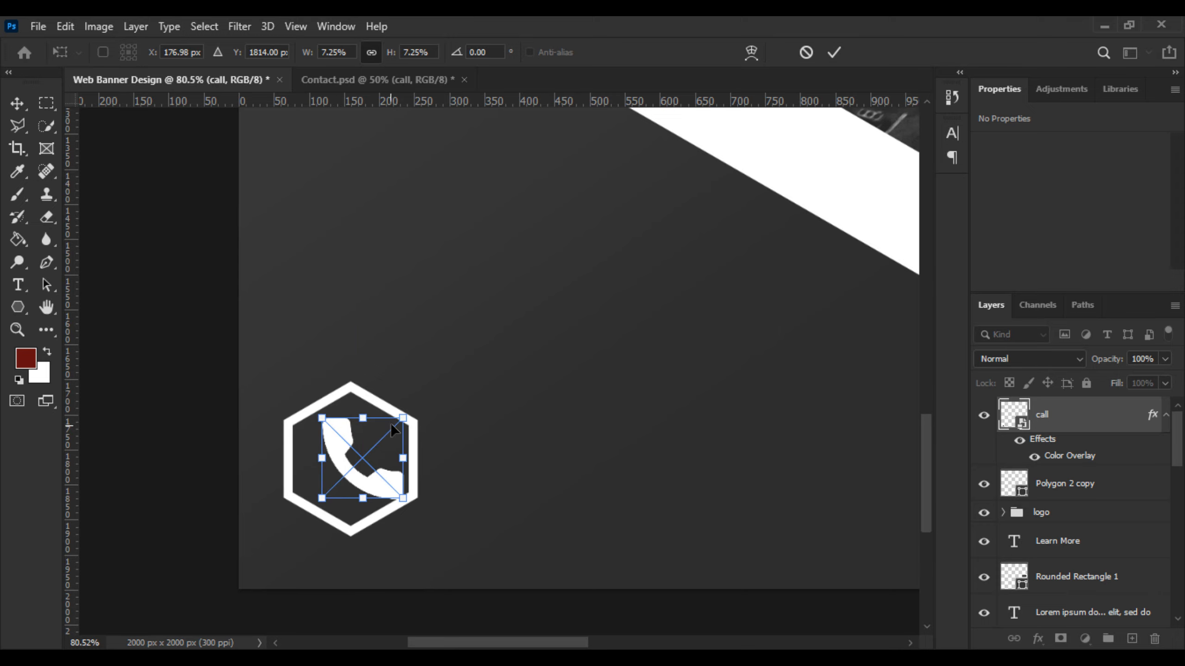
pyautogui.moveTo(404, 418); pyautogui.dragTo(367, 463)
pyautogui.press('Return')
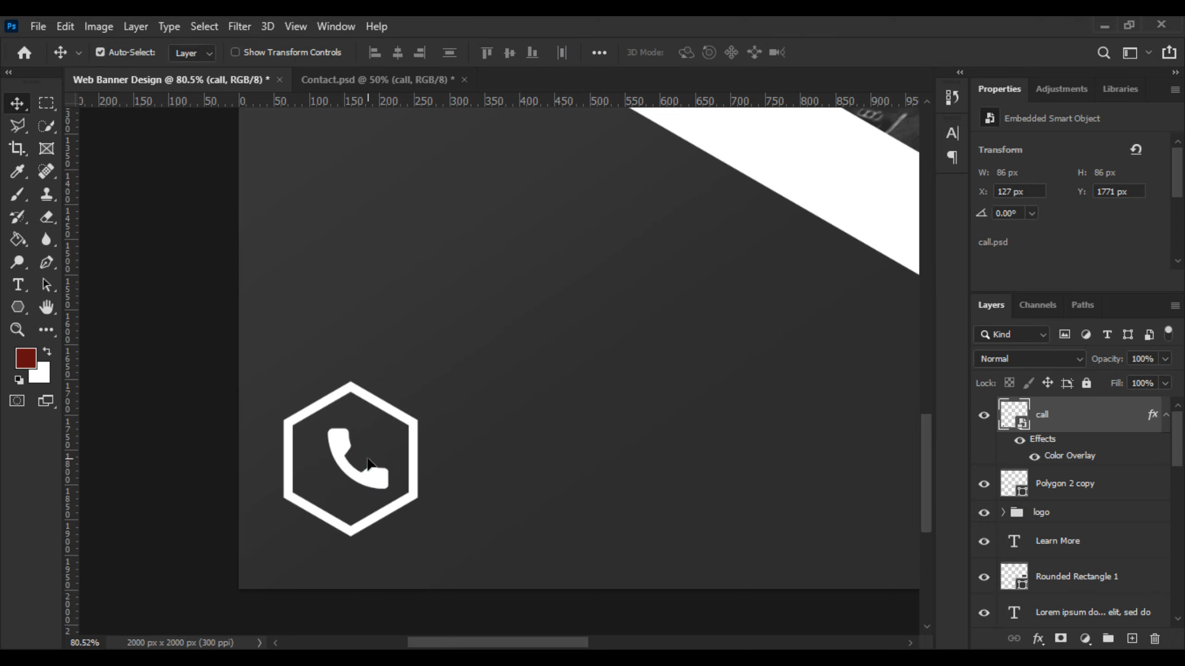
# - Align the phone icon and the hexagon outline on their horizontal and vertical centers
pyautogui.keyDown('shift'); pyautogui.click(1093, 489); pyautogui.keyUp('shift')
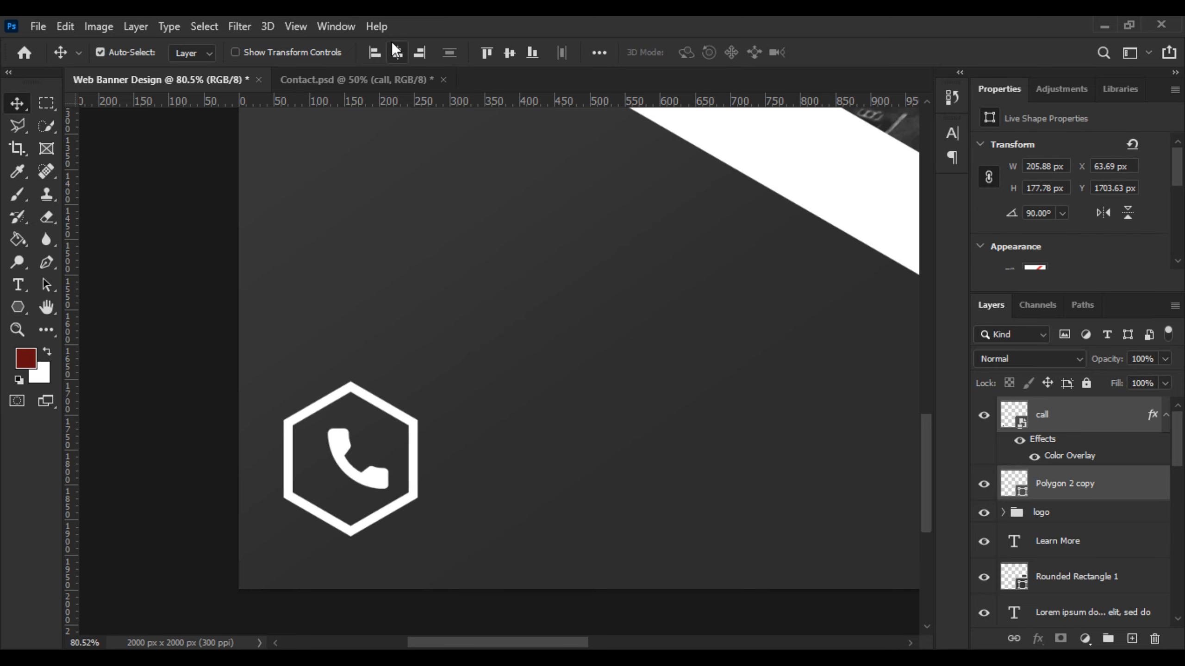
pyautogui.click(508, 52)
pyautogui.scroll(-3, 535, 317)
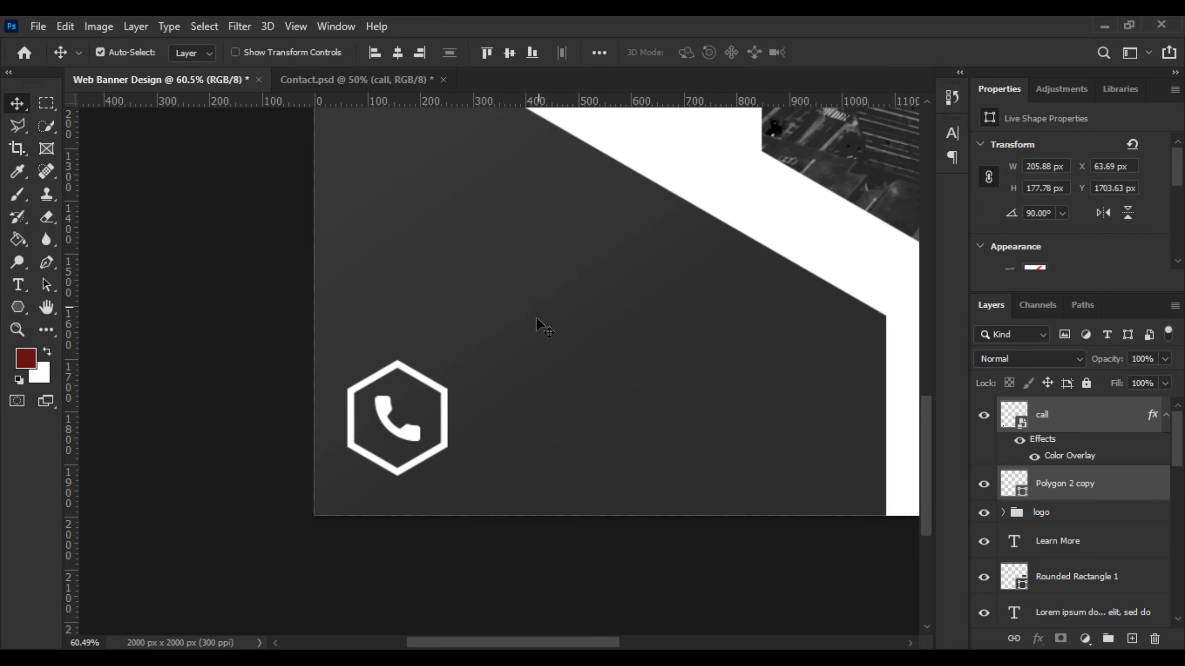
pyautogui.scroll(2, 522, 257)
pyautogui.click(357, 79)
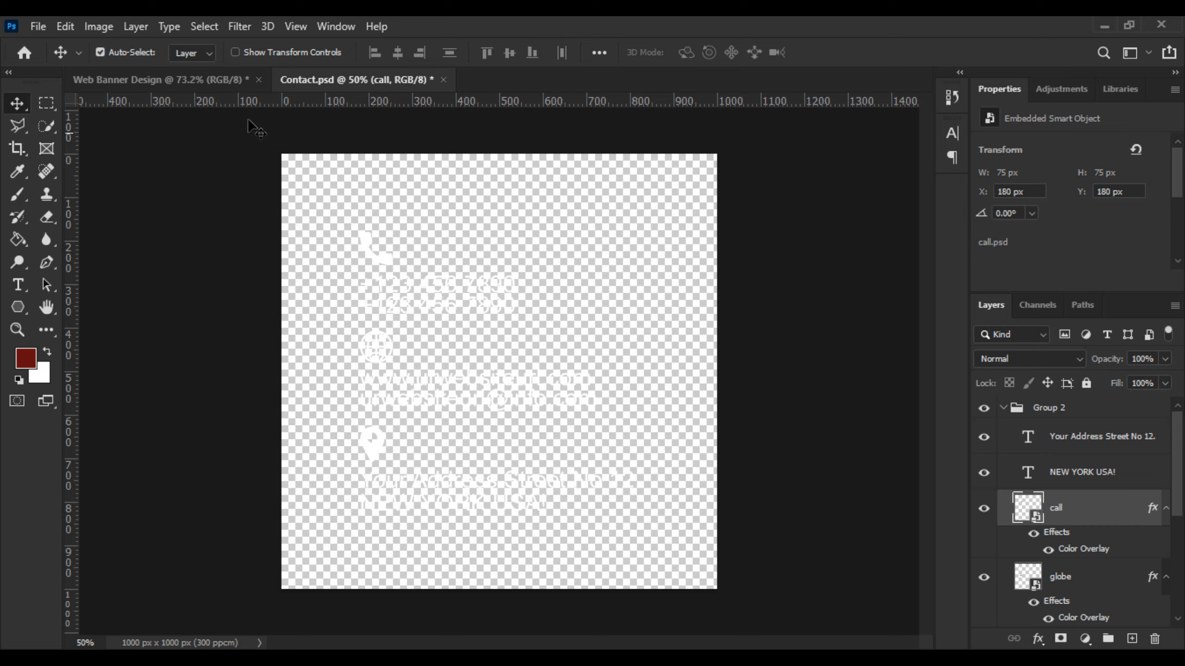
pyautogui.click(166, 80)
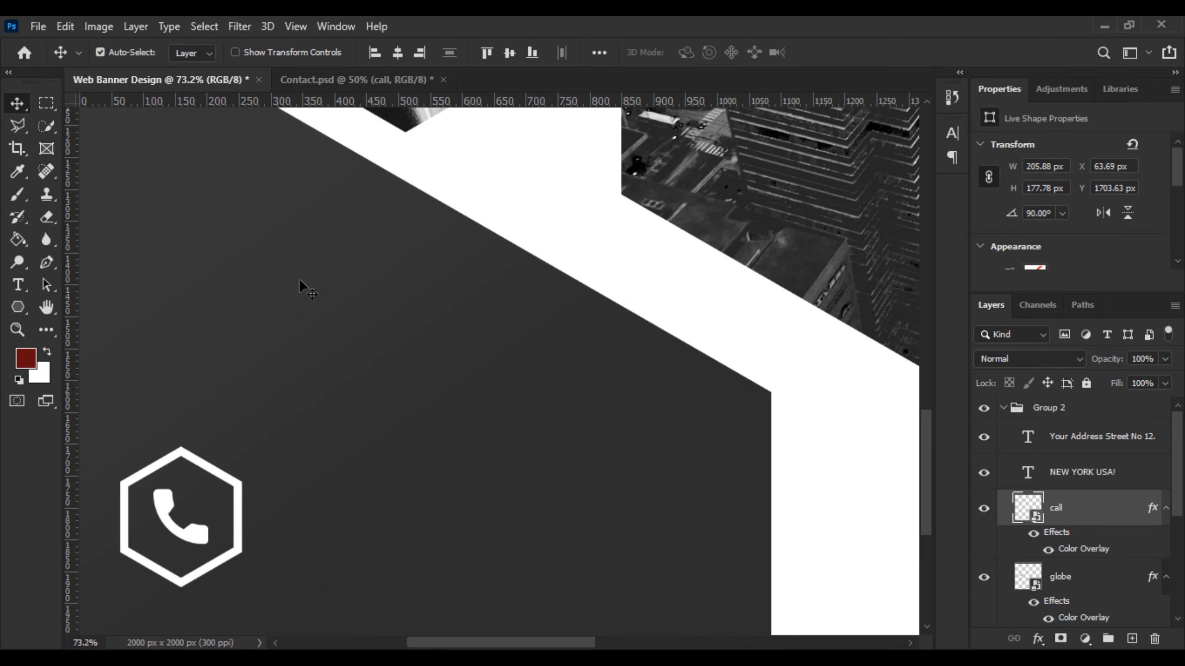
# - Start a white Nexa Bold text line beside the phone hexagon with the font size set to 15 pt
pyautogui.scroll(3, 326, 354)
pyautogui.moveTo(359, 430); pyautogui.dragTo(493, 270)
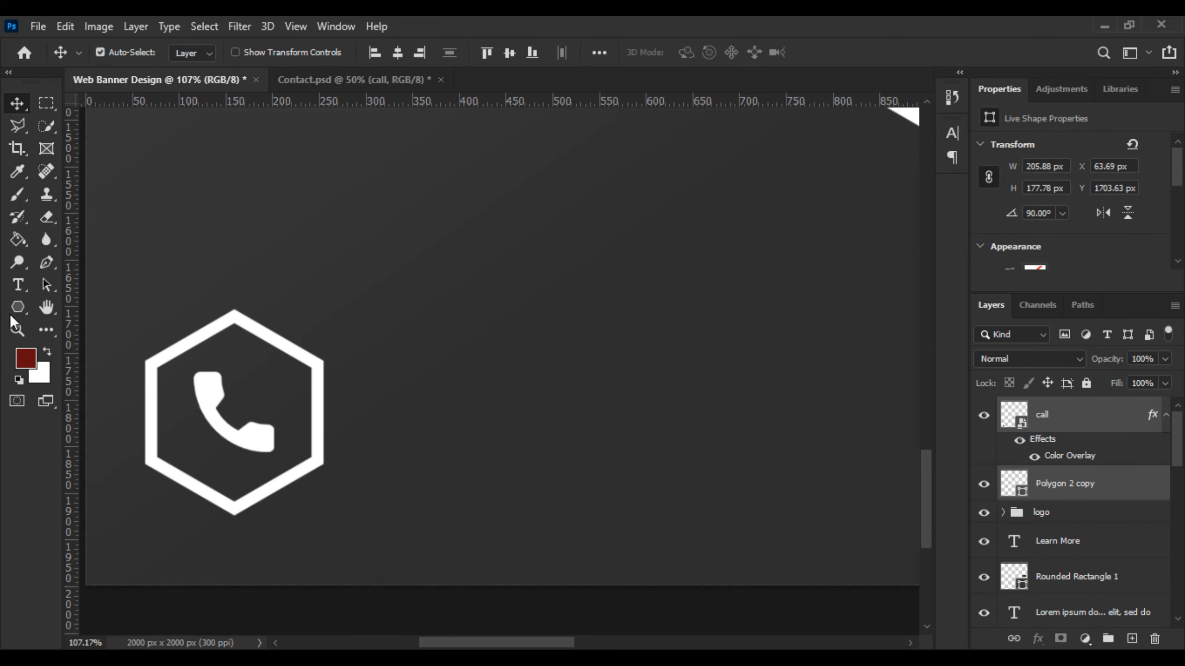
pyautogui.click(17, 284)
pyautogui.click(371, 379)
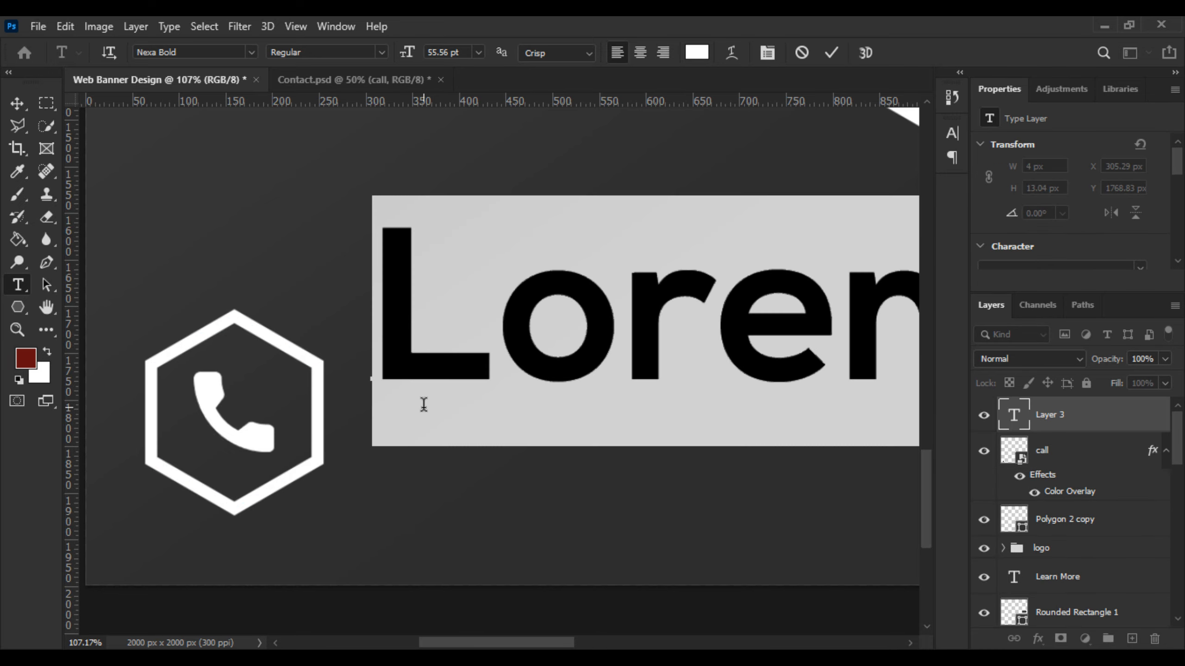
pyautogui.scroll(-5, 423, 404)
pyautogui.write('C')
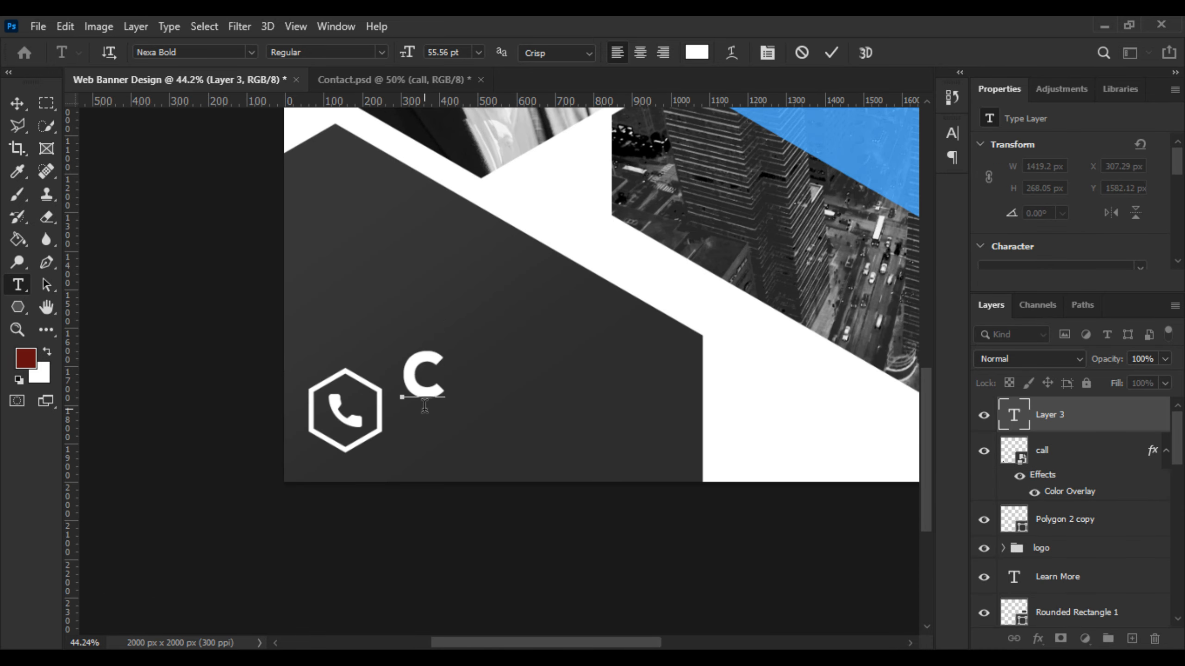
pyautogui.press('BackSpace')
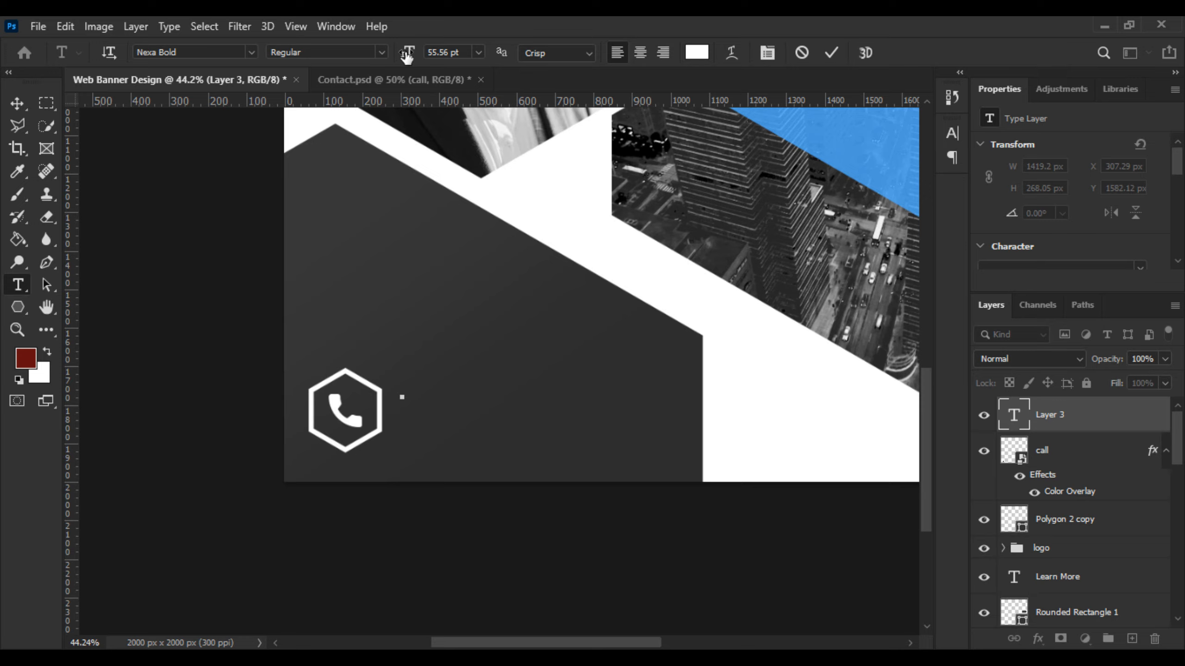
pyautogui.moveTo(401, 54); pyautogui.dragTo(372, 75)
pyautogui.press('BackSpace')
pyautogui.press('BackSpace')
# - Enter "Call Me For More Information" as the text beside the phone hexagon
pyautogui.write('Call')
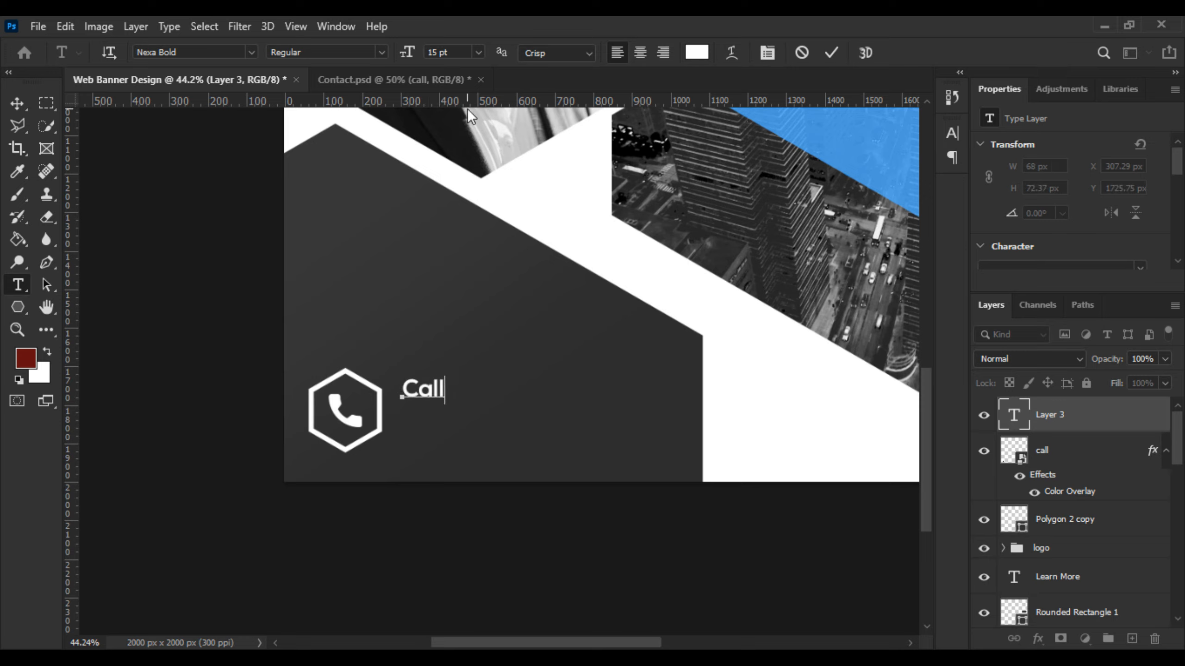
pyautogui.write(' Me Fo')
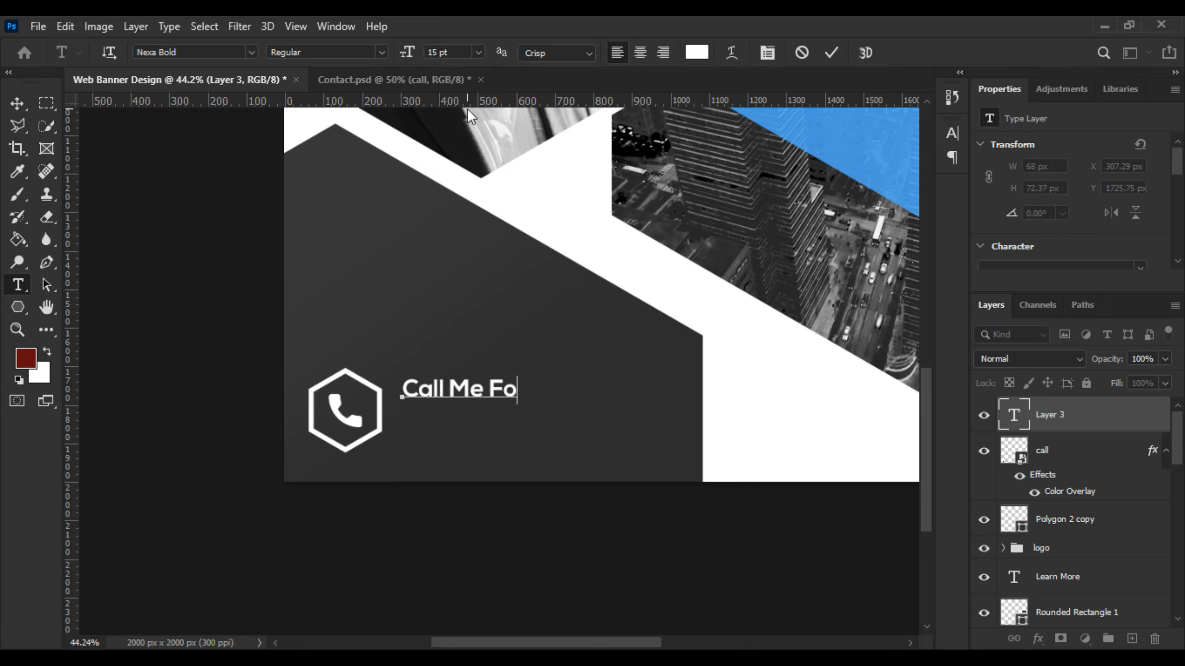
pyautogui.write('r More In')
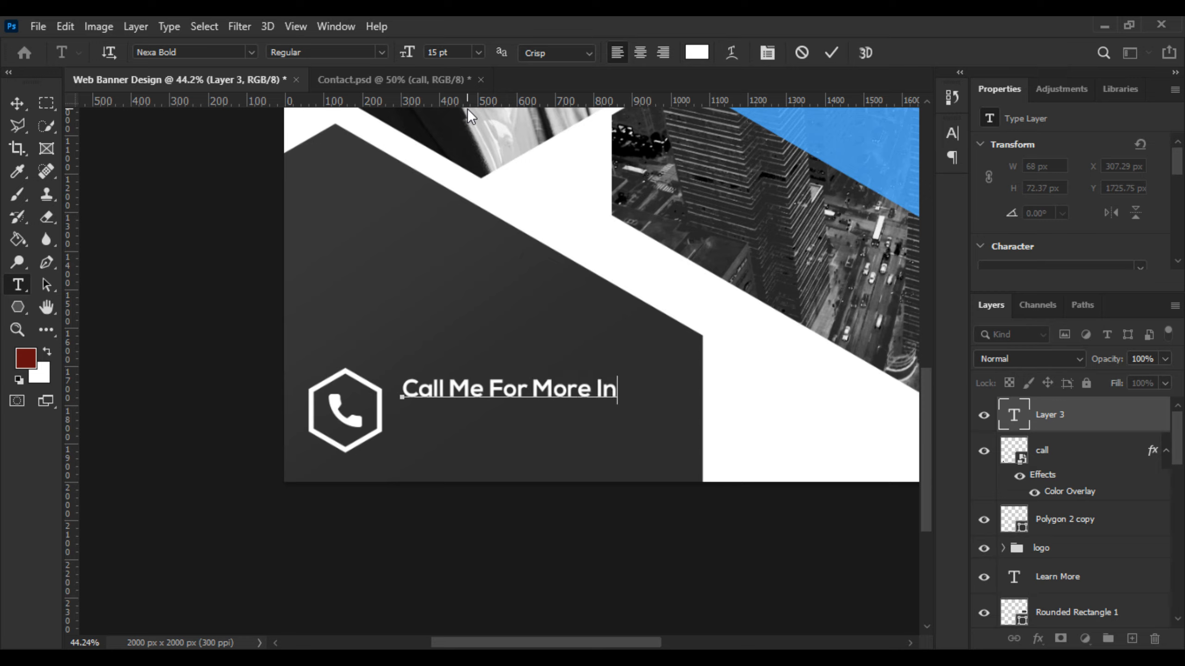
pyautogui.write('formati')
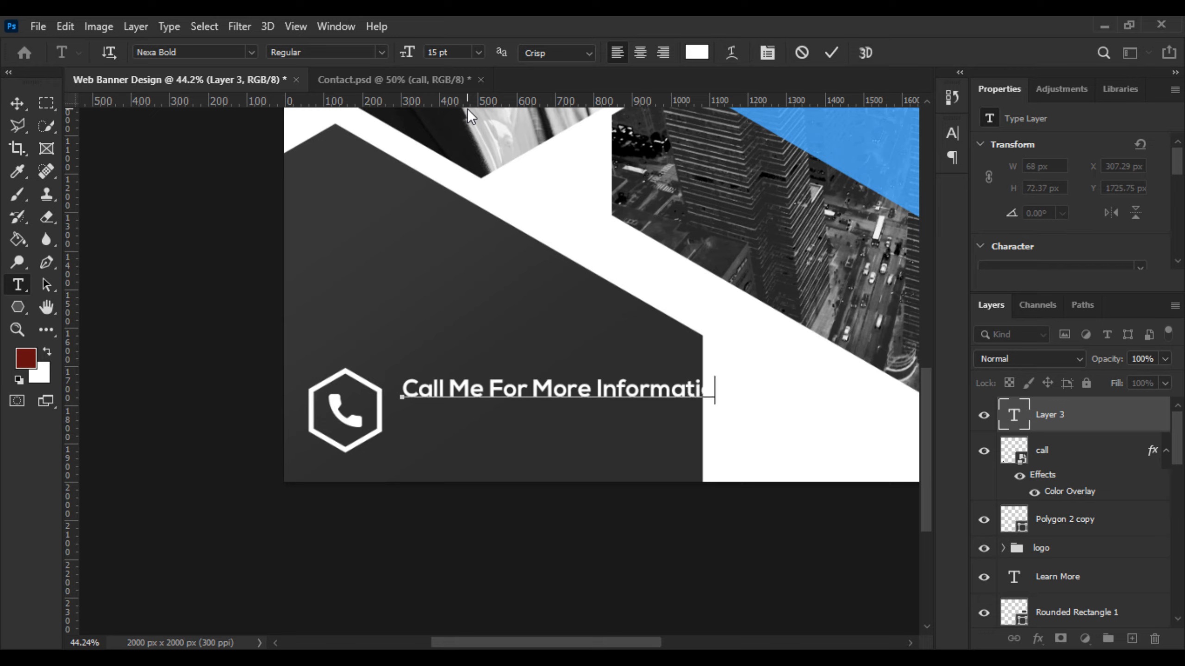
# - Replace "Me" with "Us" so the line reads "Call Us For More Information", and commit the text
pyautogui.hotkey('ctrl', 'a')
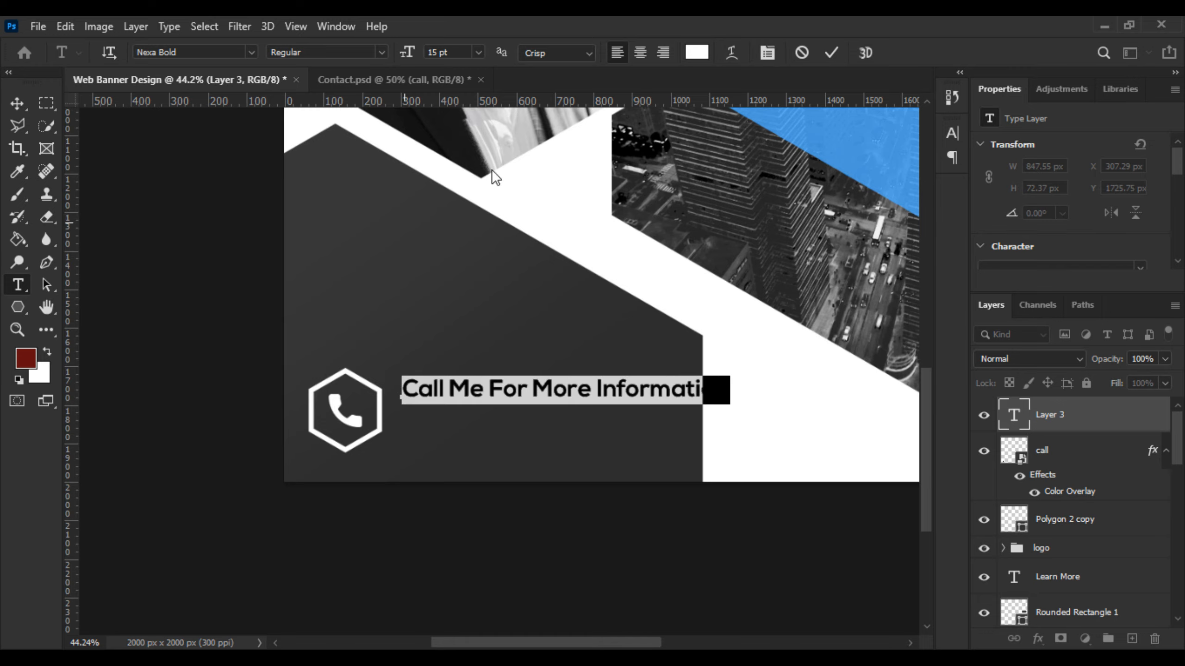
pyautogui.doubleClick(492, 388)
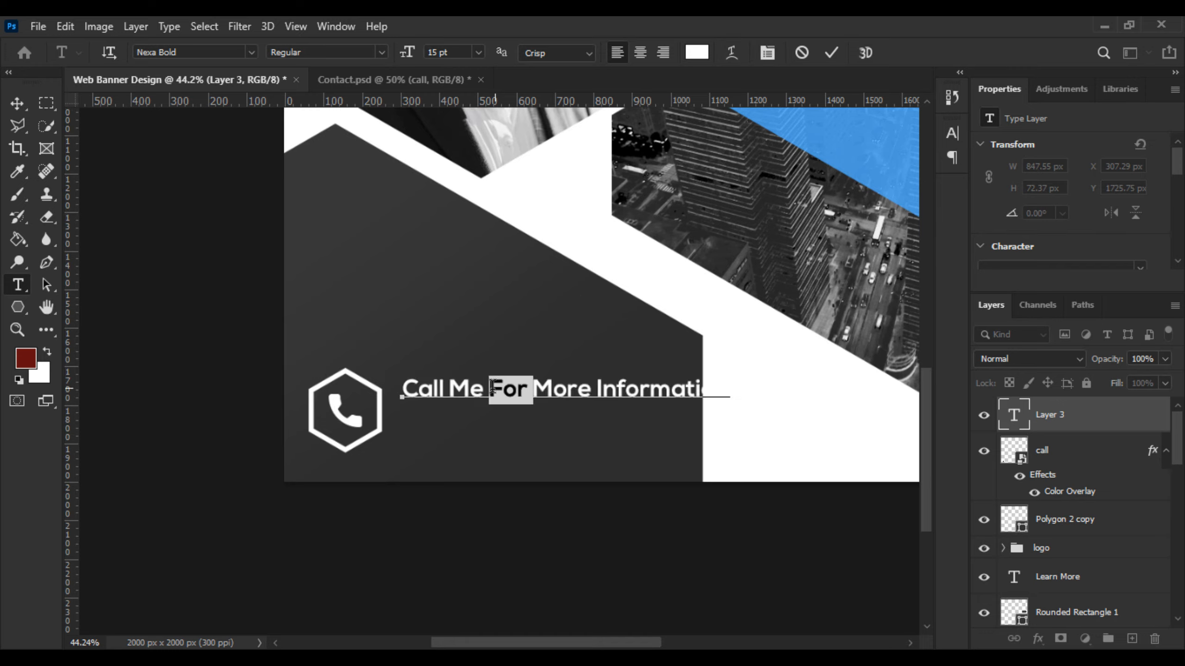
pyautogui.doubleClick(468, 387)
pyautogui.press('BackSpace')
pyautogui.write('US')
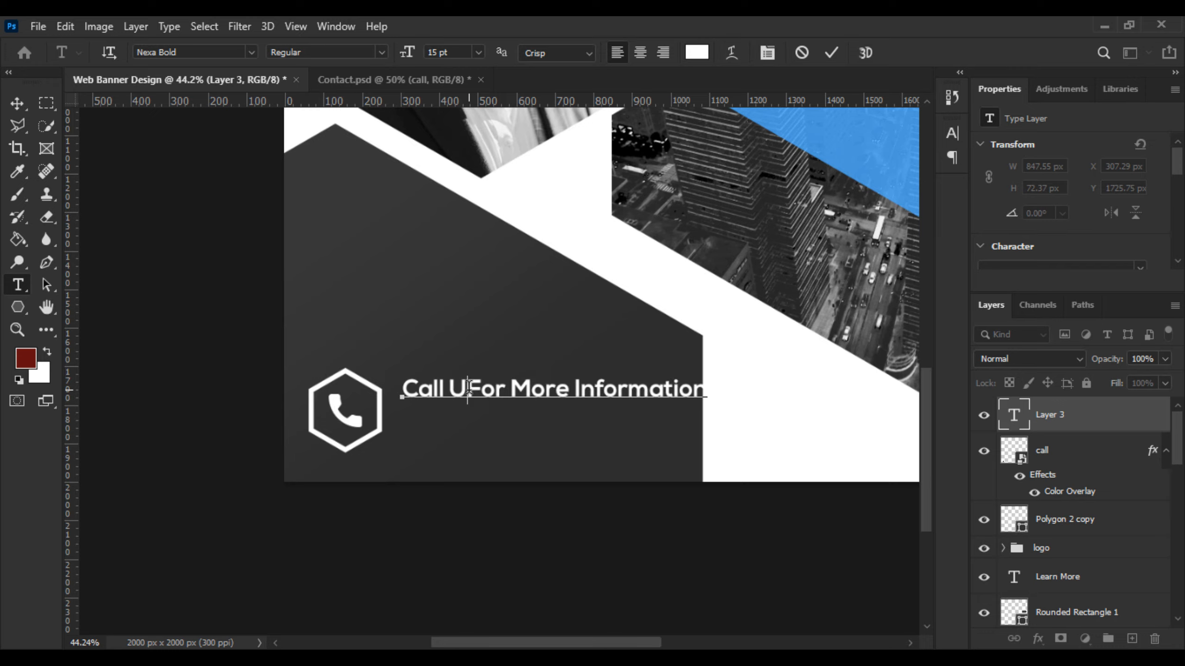
pyautogui.press('BackSpace')
pyautogui.press('BackSpace')
pyautogui.write('s')
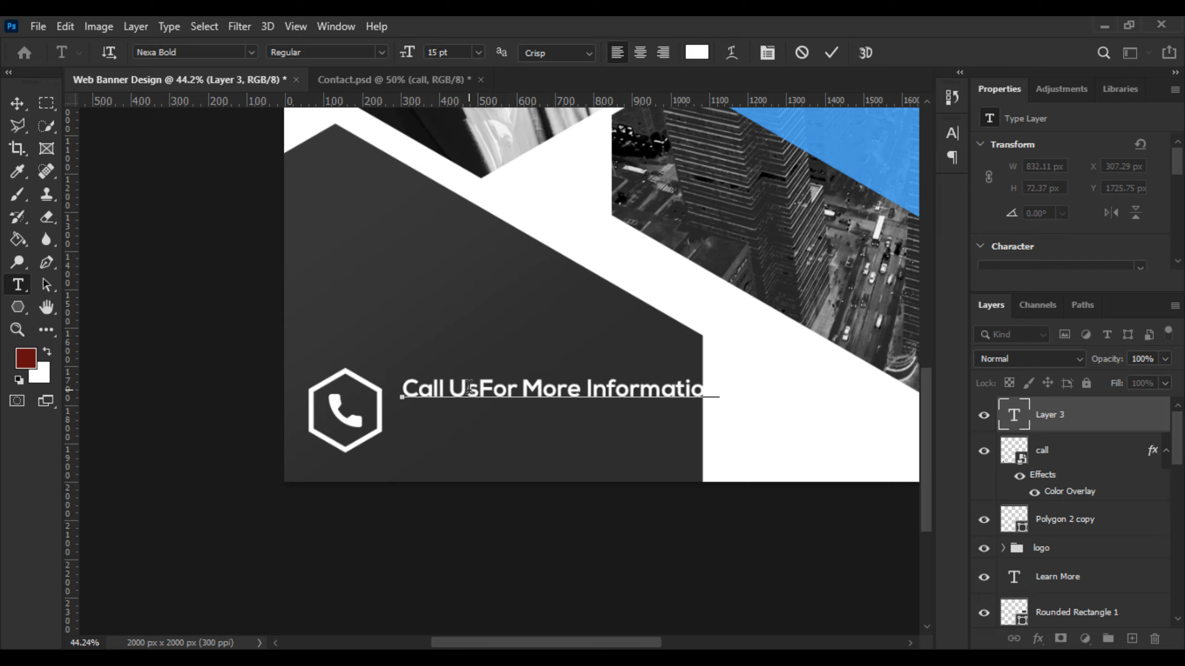
pyautogui.click(17, 104)
# - Scale the call text down to about 635 × 55 px and move it closer to the hexagon, at about X 279 px, Y 1743 px
pyautogui.hotkey('ctrl', 't')
pyautogui.moveTo(725, 390); pyautogui.dragTo(651, 389)
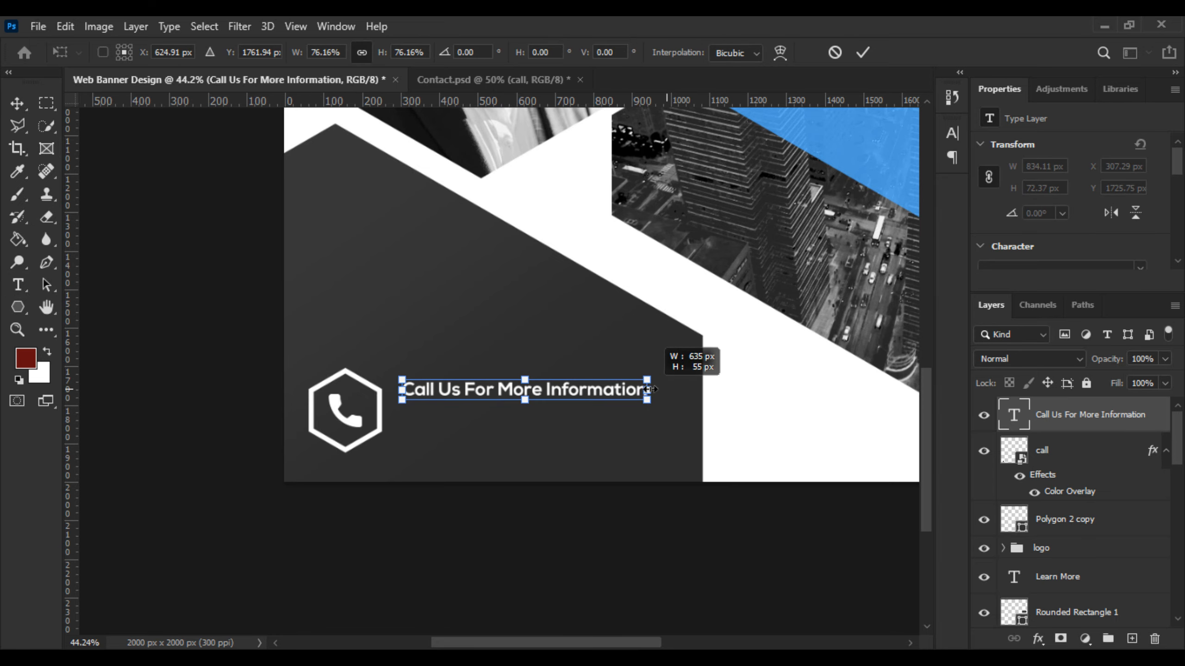
pyautogui.scroll(5, 485, 413)
pyautogui.moveTo(439, 364); pyautogui.dragTo(423, 379)
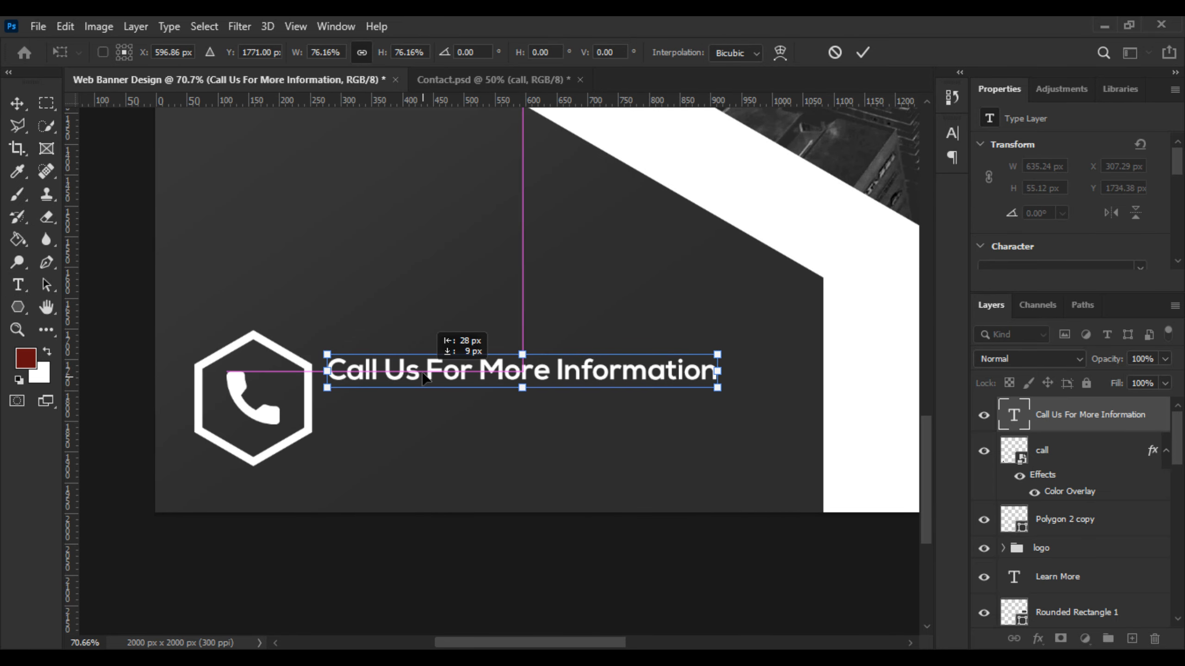
pyautogui.press('Return')
# - Add a white 15 pt Nexa Bold text line beneath "Call Us For More Information" and enter the contact phone number
pyautogui.scroll(2, 201, 413)
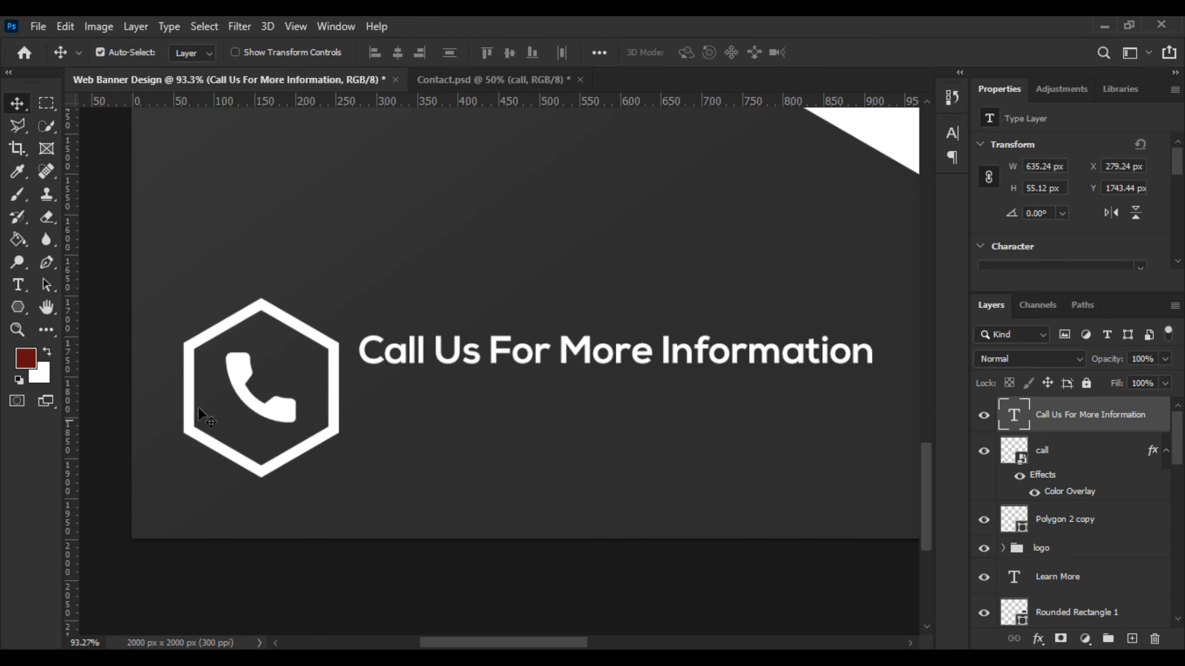
pyautogui.click(18, 285)
pyautogui.click(373, 478)
pyautogui.scroll(-1, 422, 515)
pyautogui.scroll(-2, 422, 518)
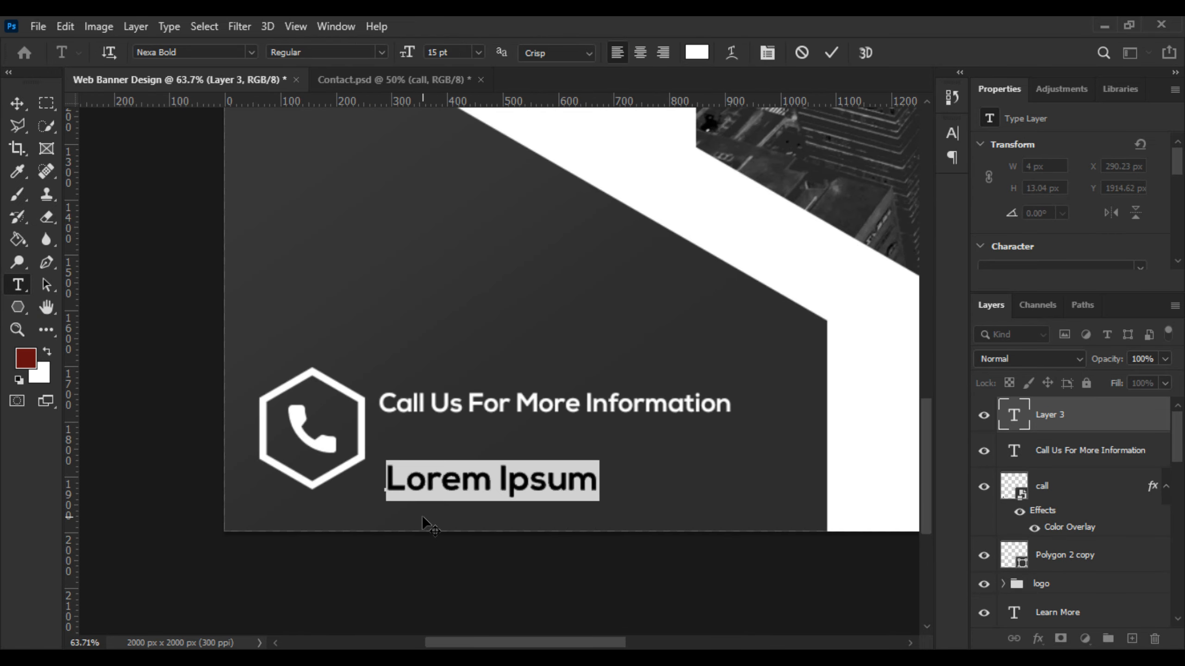
pyautogui.press('BackSpace')
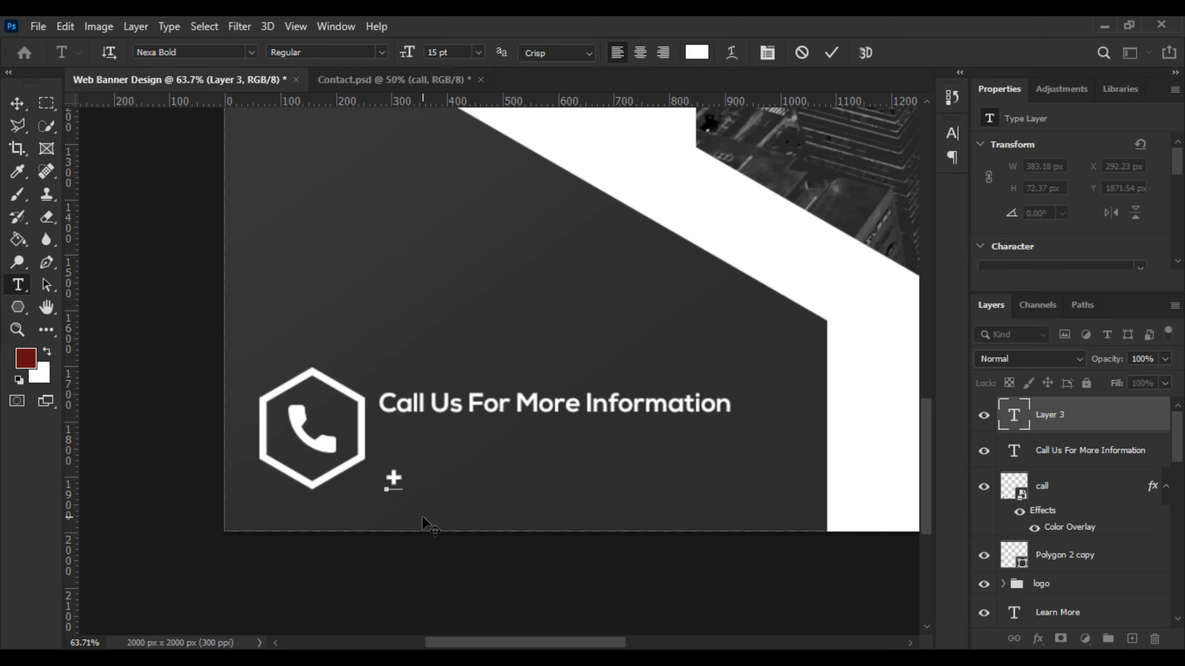
pyautogui.write('+00 12')
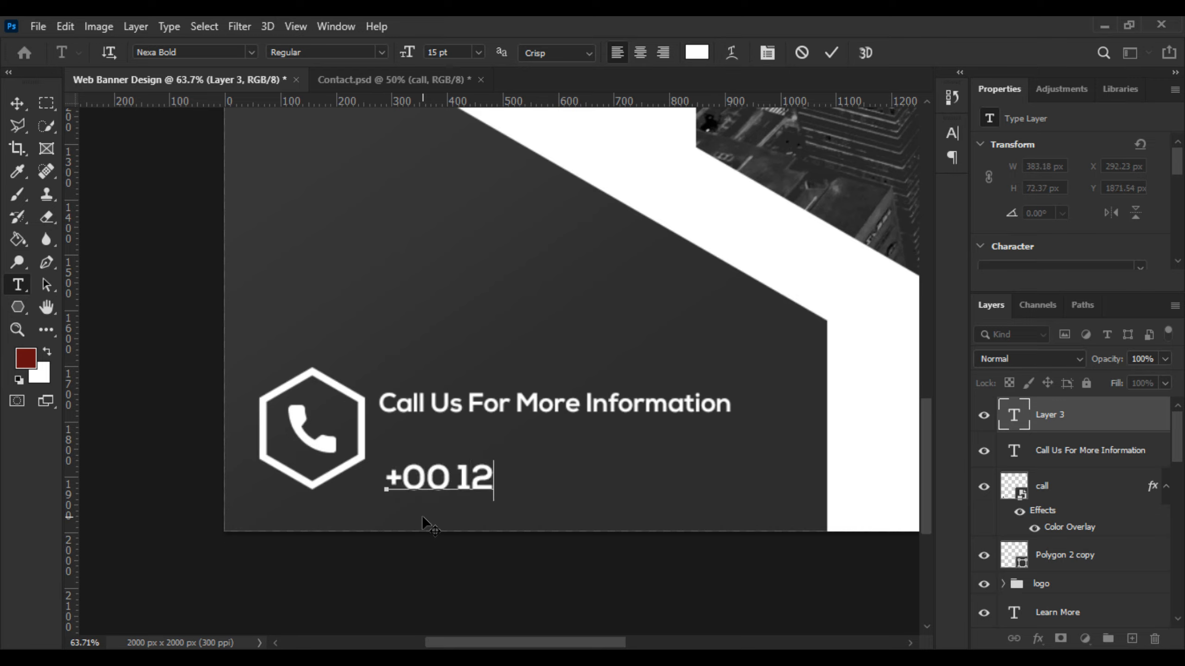
pyautogui.write('3 456 789')
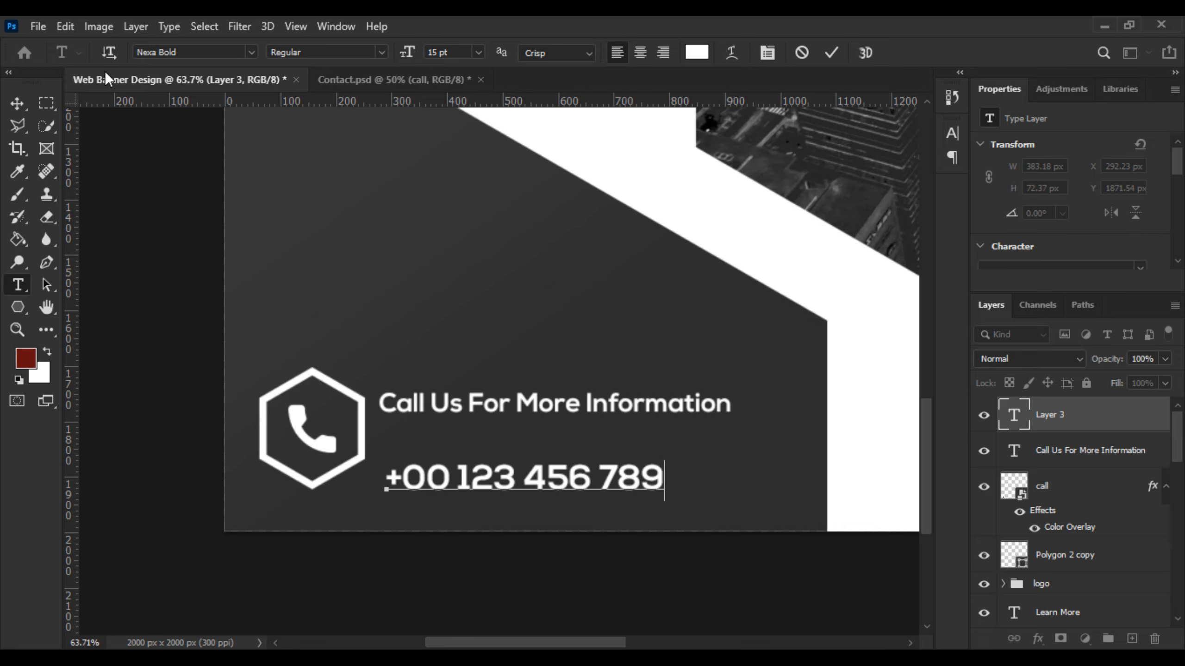
# - Move the phone number directly under the call text and scale it up to about 630 × 91 px, matching the call text's width
pyautogui.click(21, 102)
pyautogui.moveTo(446, 485); pyautogui.dragTo(441, 451)
pyautogui.hotkey('ctrl', 't')
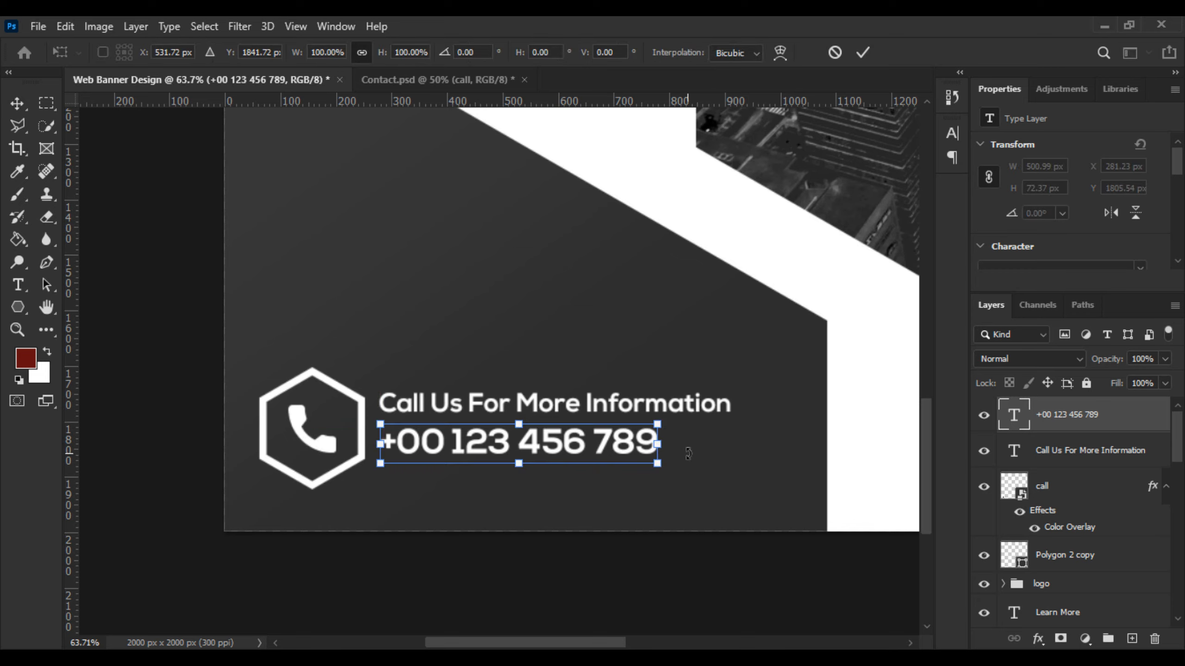
pyautogui.moveTo(664, 450); pyautogui.dragTo(735, 458)
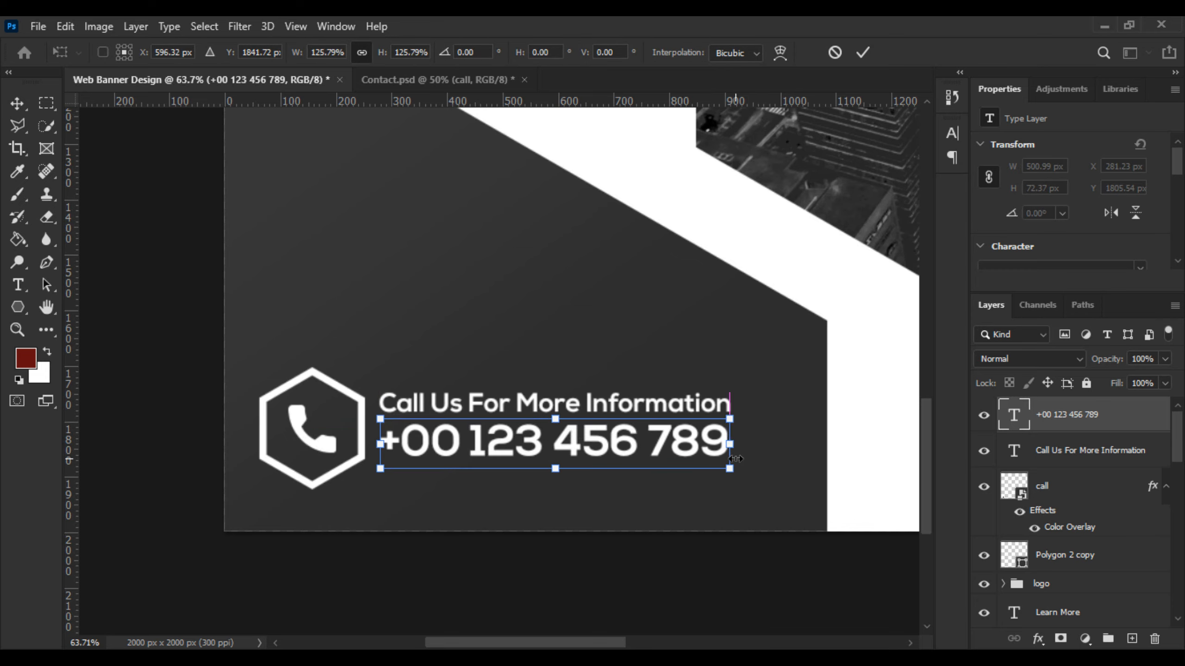
pyautogui.press('Return')
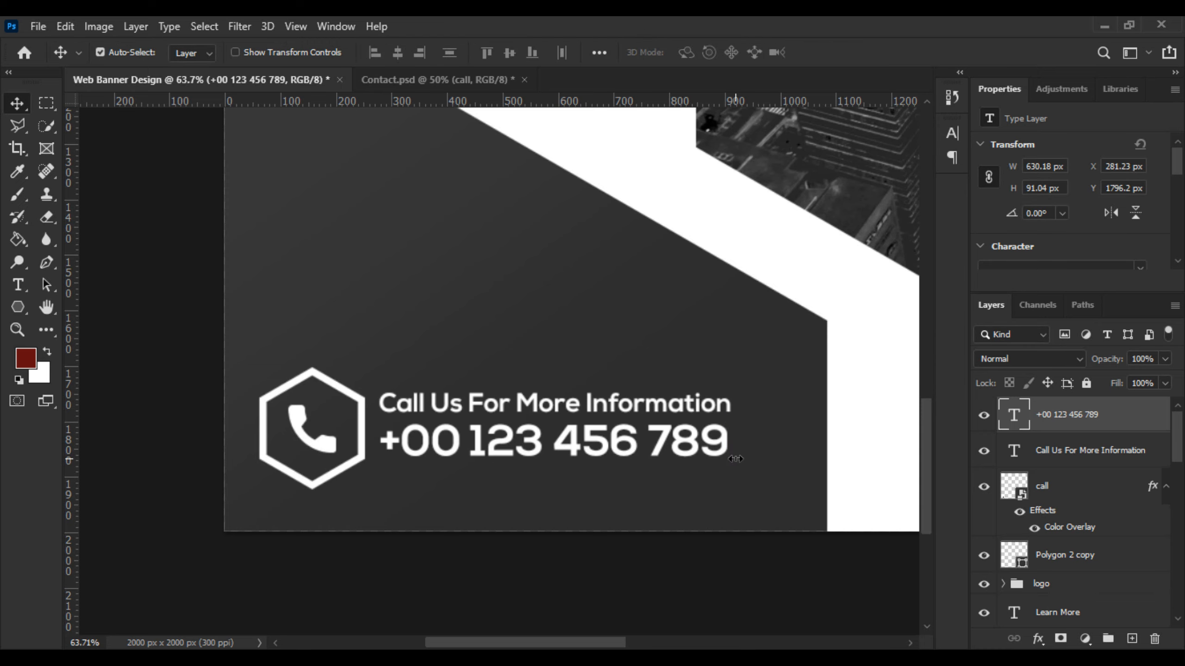
# - Scale the "Call Us For More Information" text down to about 529 × 46 px, keeping its left edge in place
pyautogui.click(1096, 462)
pyautogui.hotkey('ctrl', 't')
pyautogui.moveTo(736, 406); pyautogui.dragTo(683, 407)
pyautogui.keyDown('shift'); pyautogui.click(1058, 422); pyautogui.keyUp('shift')
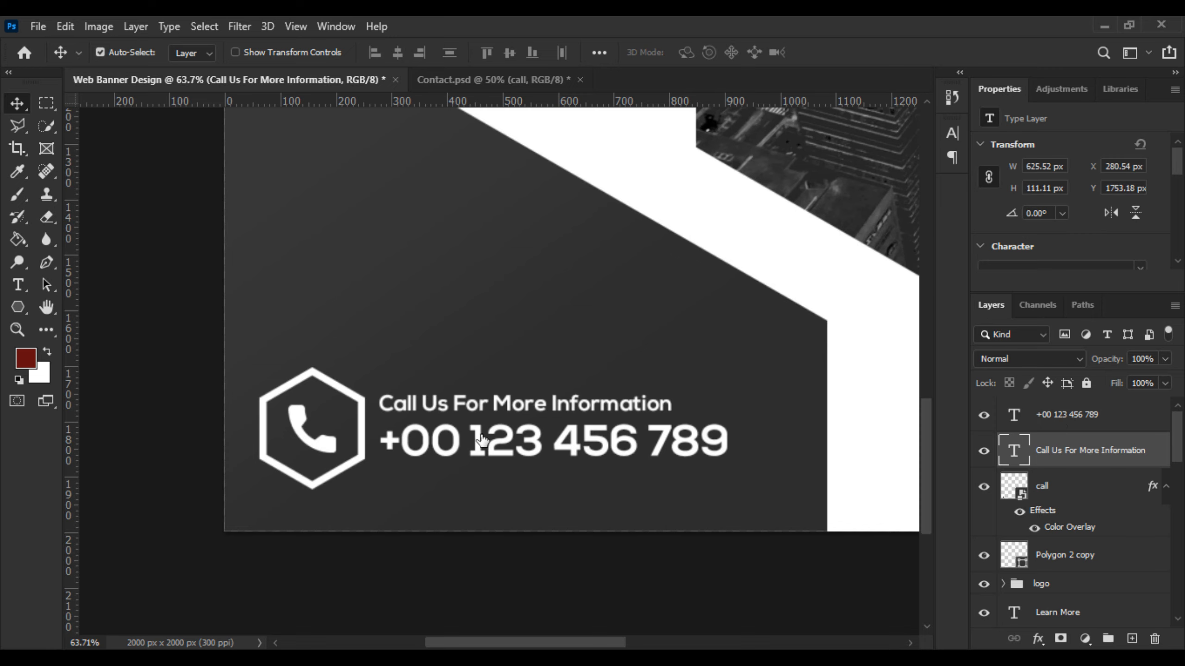
pyautogui.scroll(3, 480, 441)
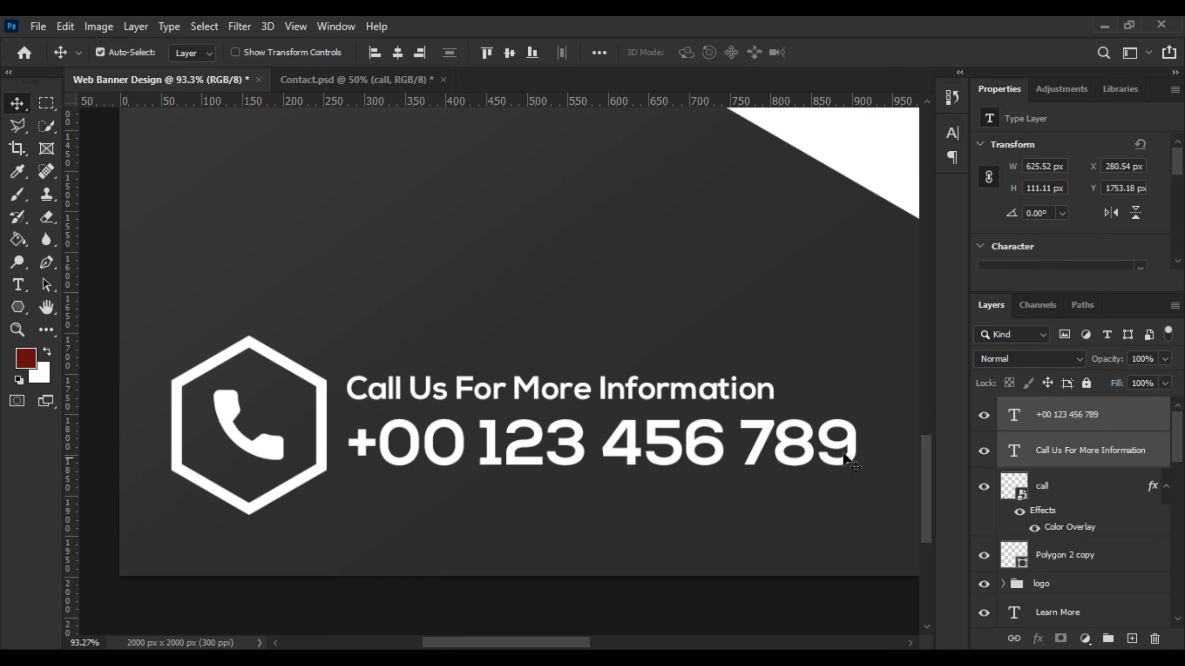
# - Reposition the call text horizontally so its left edge lines up with the start of the phone number
pyautogui.click(1055, 417)
pyautogui.click(1067, 462)
pyautogui.hotkey('ctrl', 't')
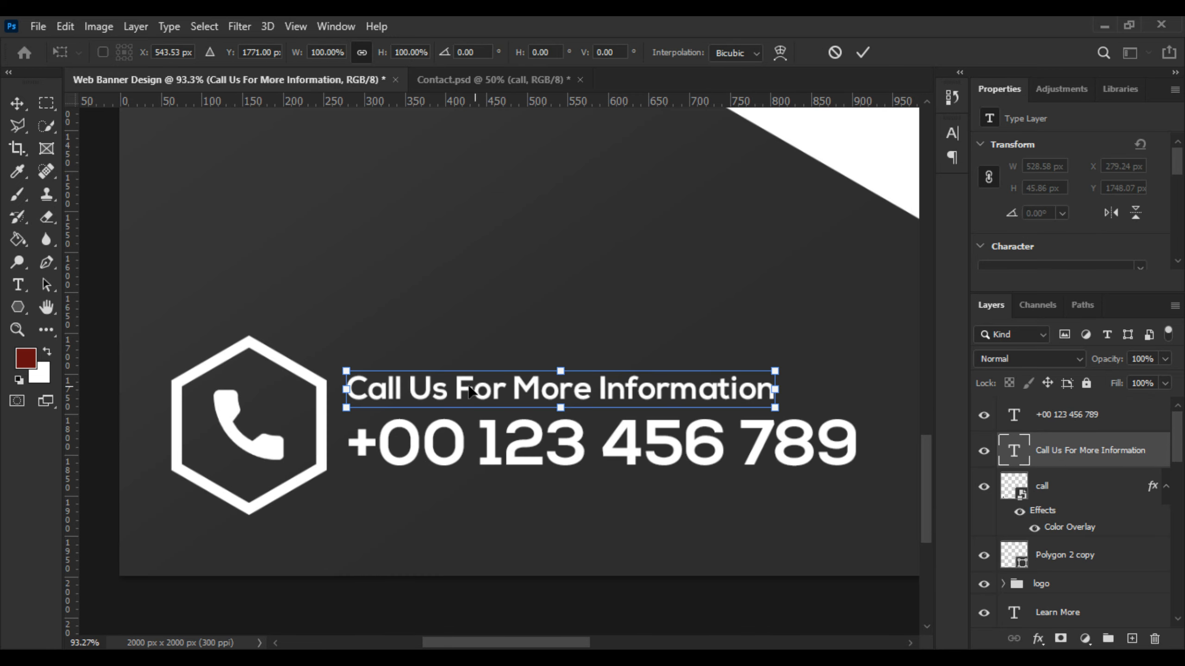
pyautogui.moveTo(462, 389); pyautogui.dragTo(429, 390)
pyautogui.press('Return')
pyautogui.keyDown('ctrl'); pyautogui.click(1057, 420); pyautogui.keyUp('ctrl')
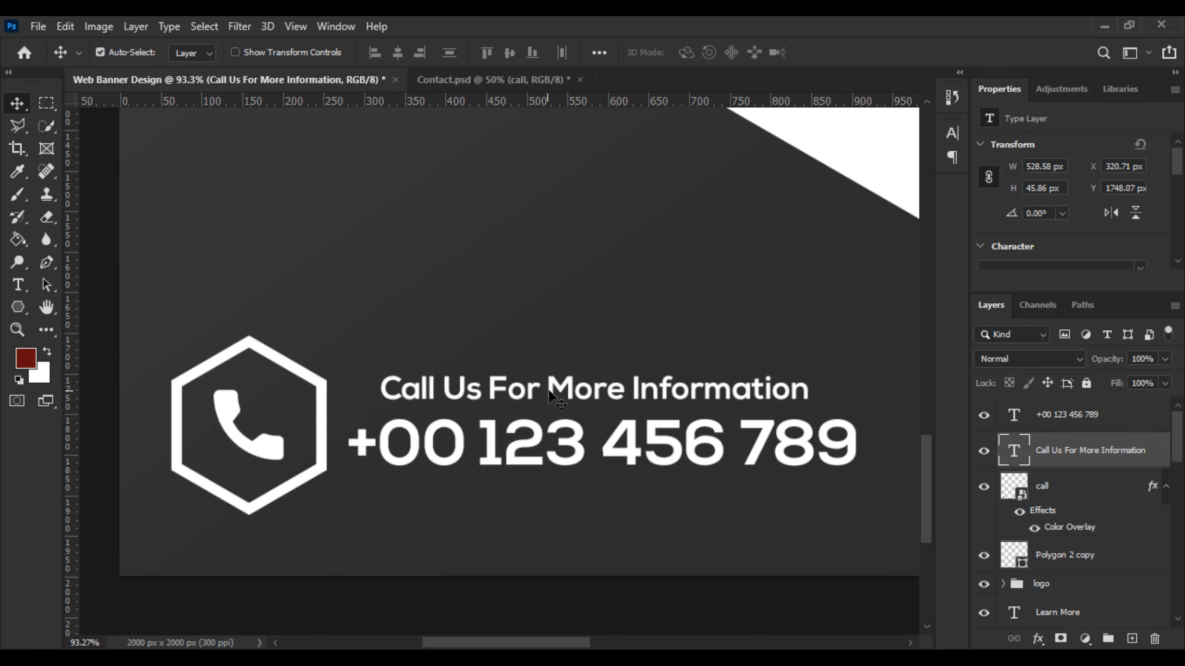
pyautogui.moveTo(528, 394); pyautogui.dragTo(516, 391)
# - Move the call text and phone number together to about X 279 px, Y 1758 px beside the phone hexagon
pyautogui.keyDown('shift'); pyautogui.click(1052, 422); pyautogui.keyUp('shift')
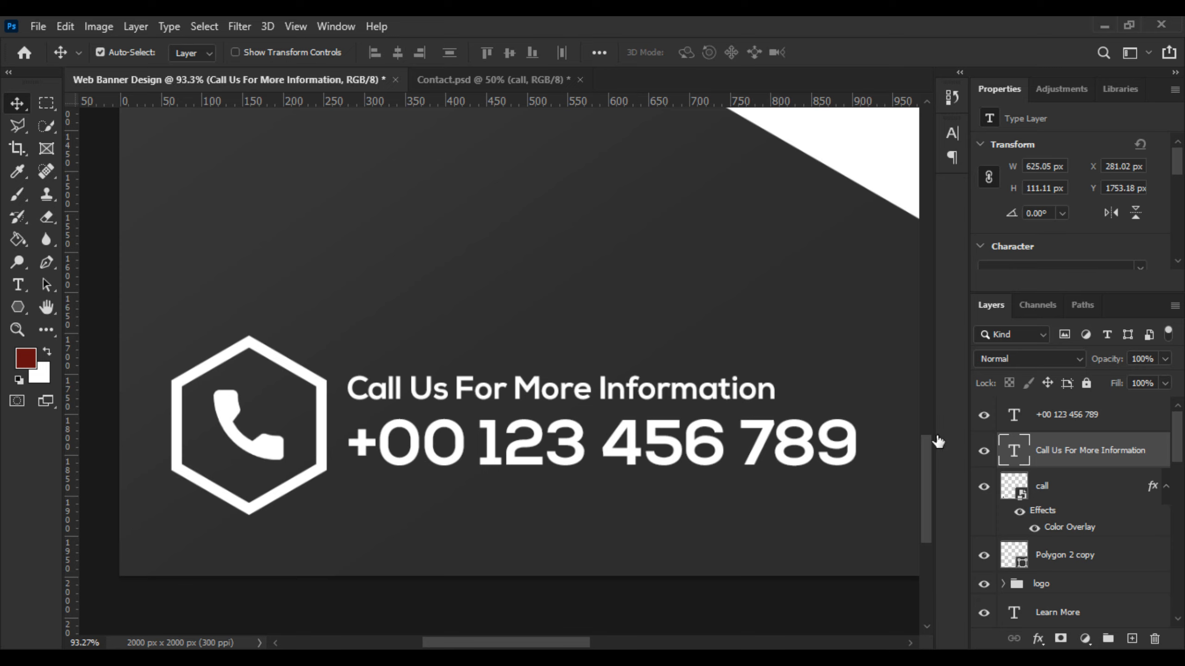
pyautogui.hotkey('ctrl', 't')
pyautogui.moveTo(414, 425); pyautogui.dragTo(409, 426)
pyautogui.press('Return')
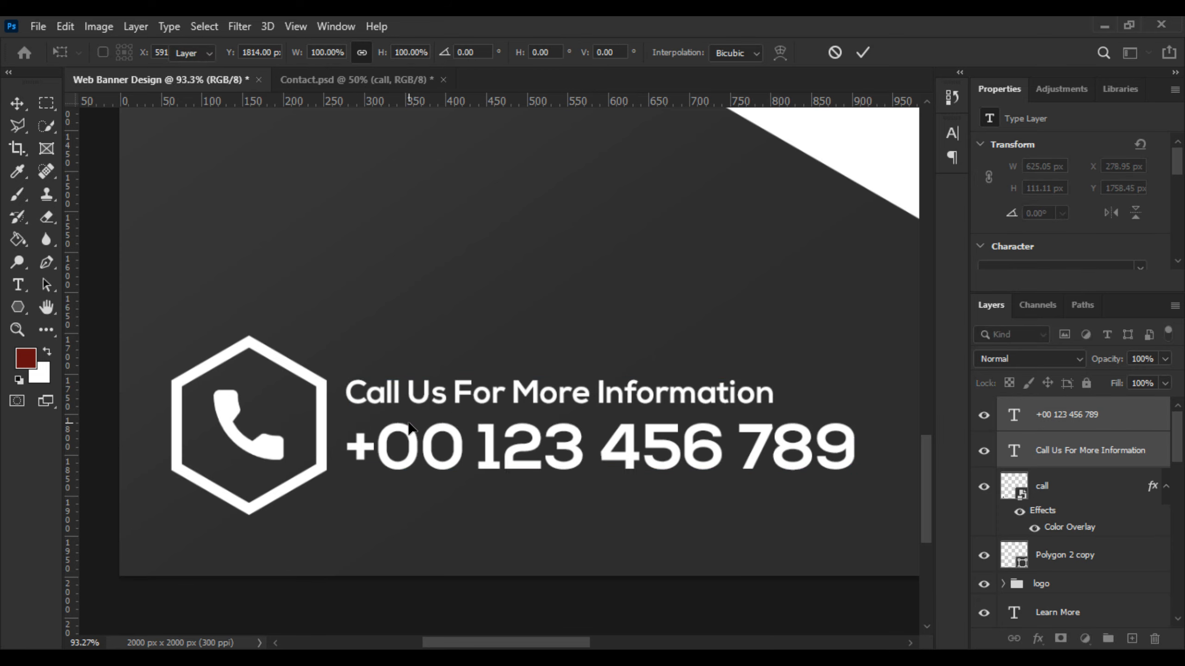
pyautogui.scroll(-5, 410, 424)
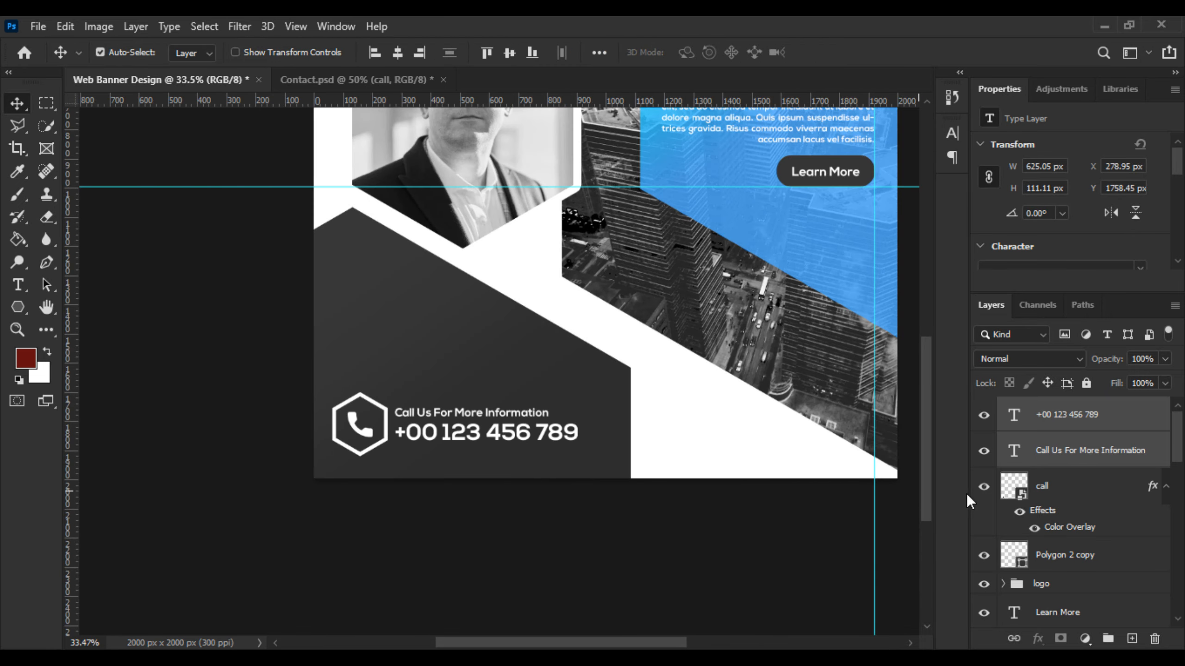
# - Group the two contact text lines, the call icon and the hexagon outline, and name the group Call
pyautogui.keyDown('shift'); pyautogui.click(1075, 555); pyautogui.keyUp('shift')
pyautogui.keyDown('ctrl'); pyautogui.click(1082, 422); pyautogui.keyUp('ctrl')
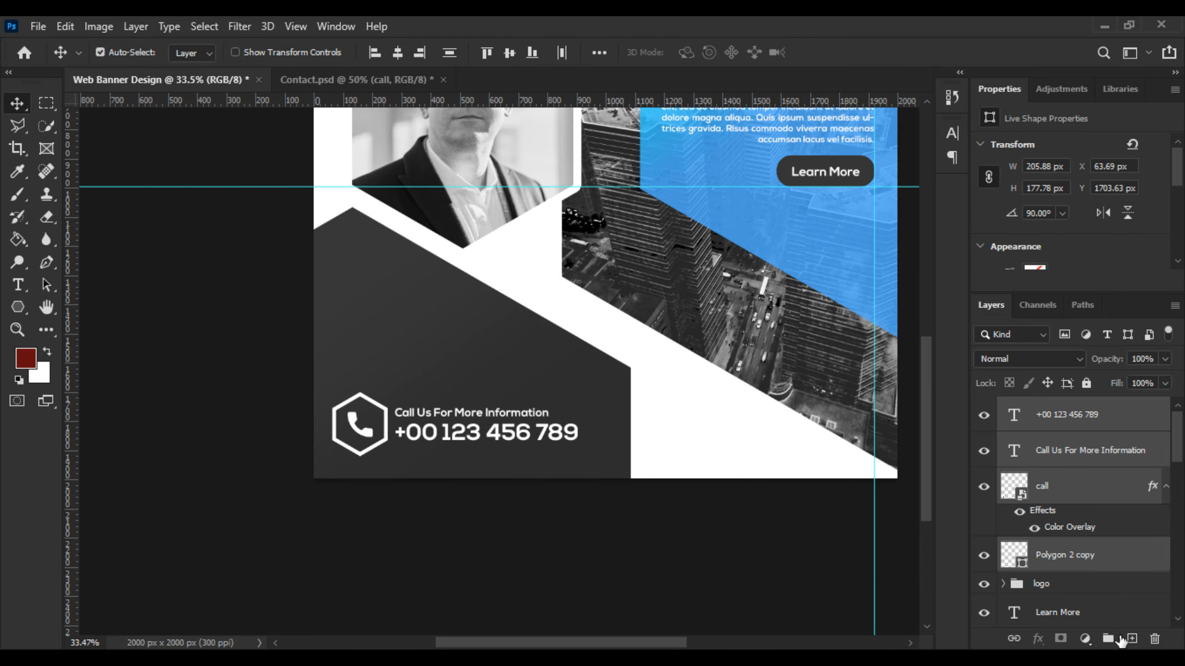
pyautogui.hotkey('ctrl', 'g')
pyautogui.doubleClick(1043, 408)
pyautogui.write('C')
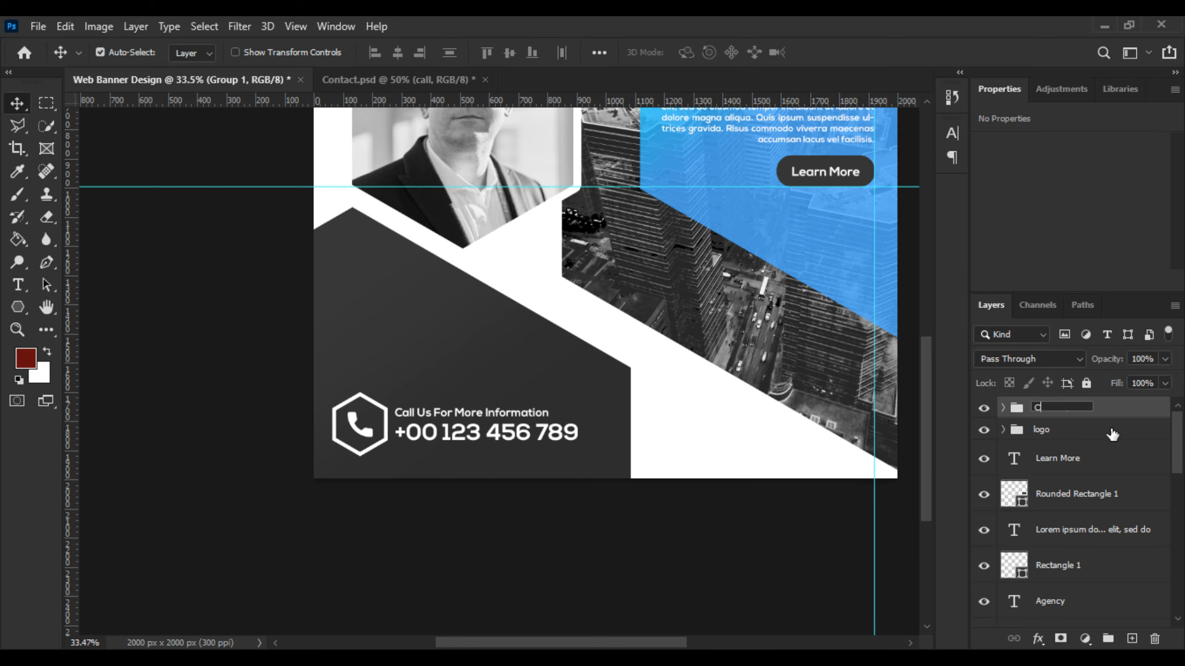
pyautogui.write('all')
pyautogui.press('Return')
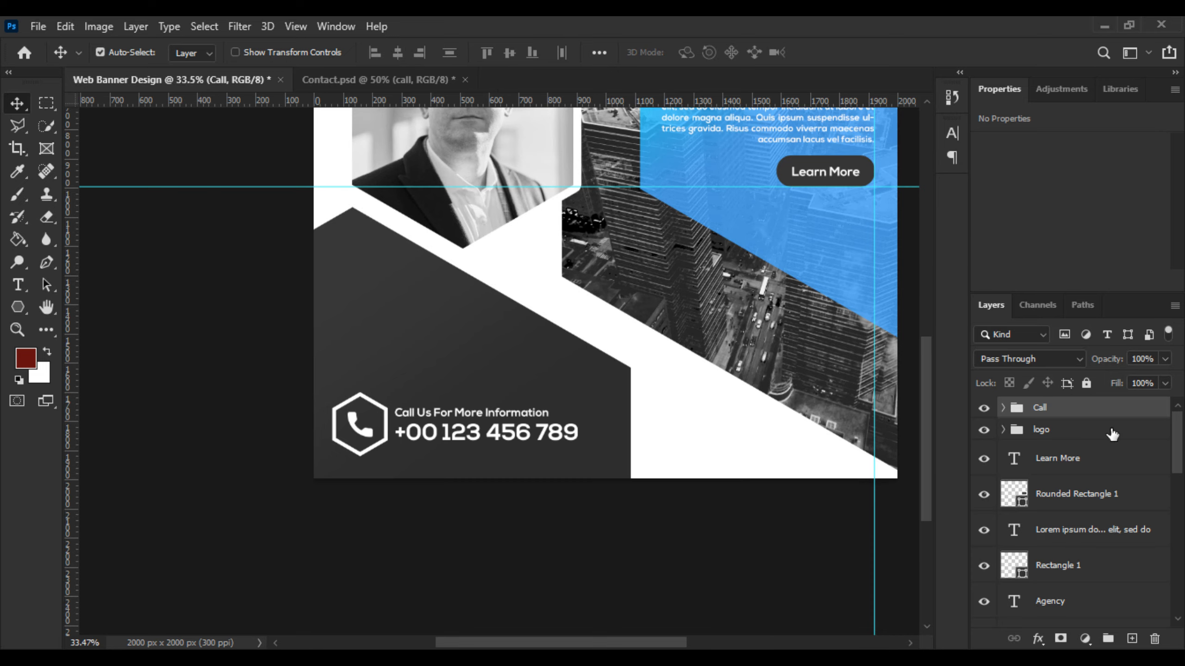
# - Scale the Call group down slightly and shift it inward from the left edge of the dark shape
pyautogui.hotkey('ctrl', 't')
pyautogui.scroll(1, 555, 402)
pyautogui.moveTo(579, 427); pyautogui.dragTo(517, 425)
pyautogui.press('Return')
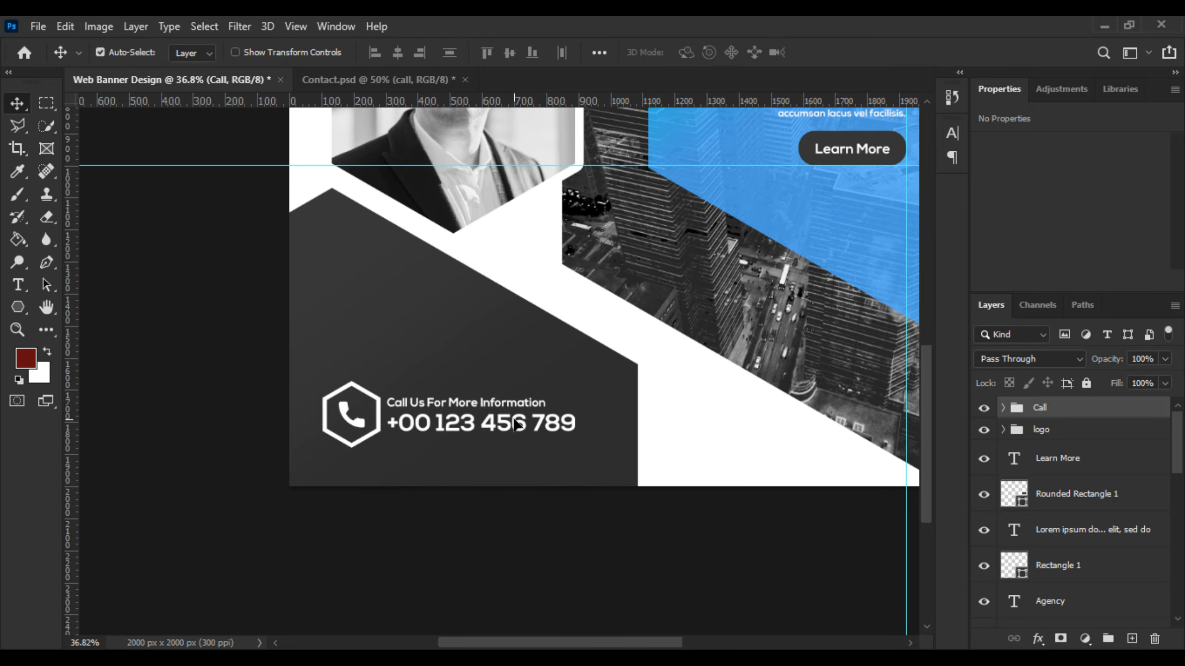
# - Add a Gradient fill layer directly above the Background layer
pyautogui.scroll(-3, 513, 418)
pyautogui.scroll(1, 515, 395)
pyautogui.scroll(-1, 514, 392)
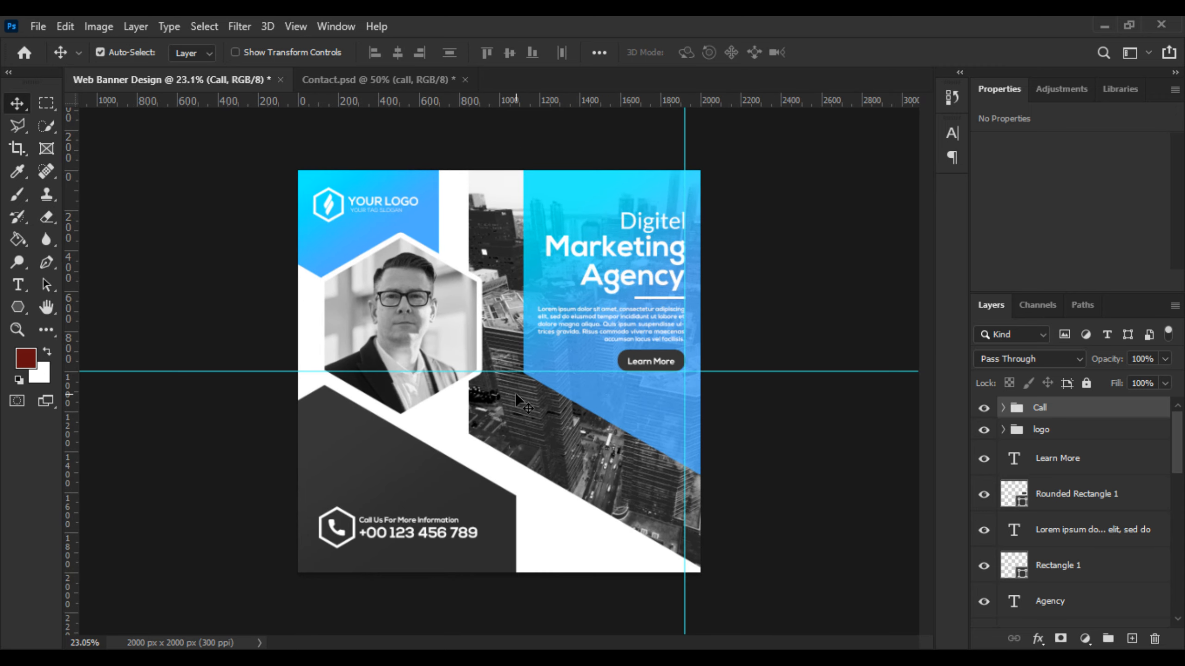
pyautogui.scroll(1, 514, 393)
pyautogui.scroll(-3, 1102, 585)
pyautogui.scroll(-6, 1102, 586)
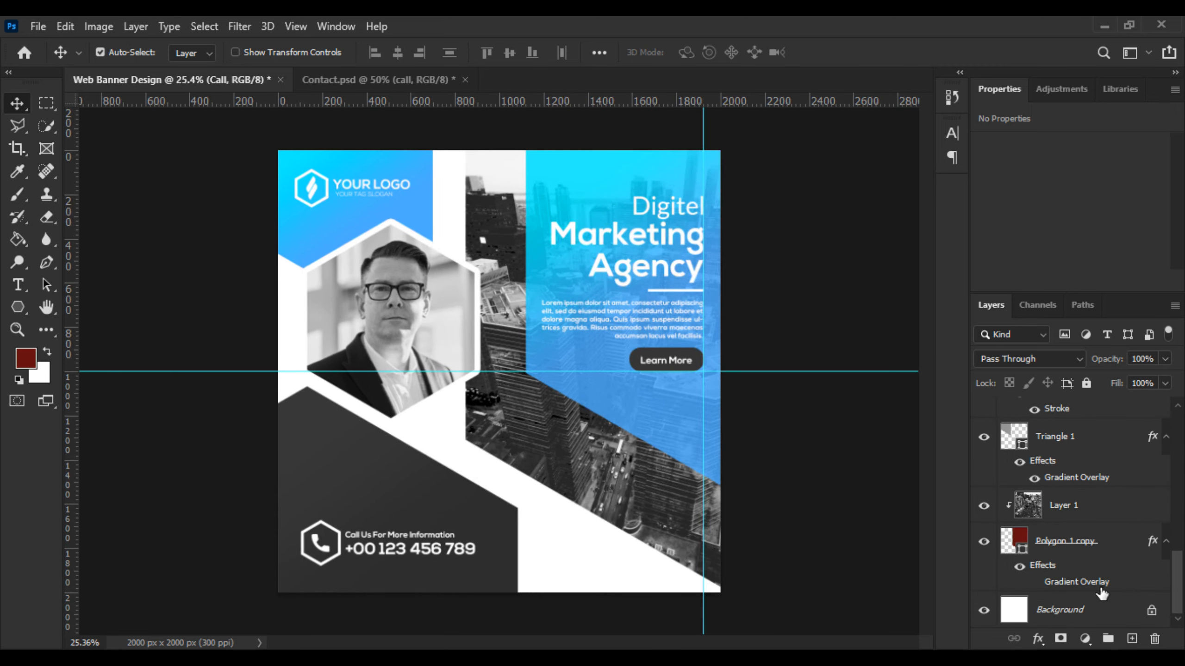
pyautogui.click(1105, 611)
pyautogui.click(1088, 629)
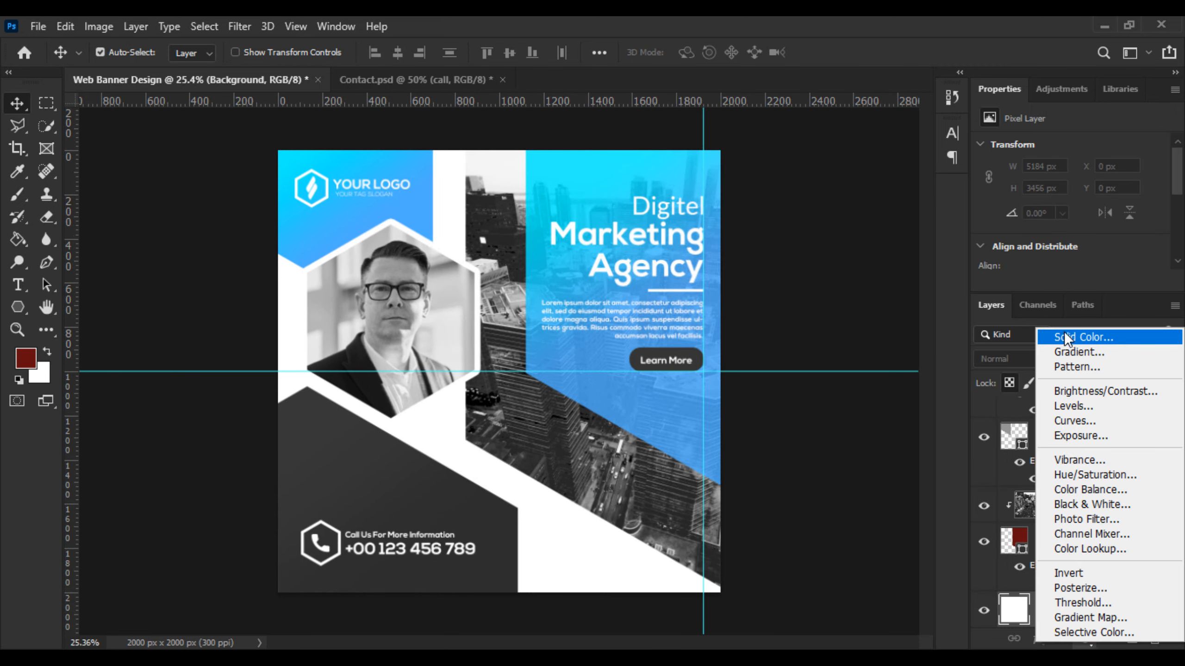
pyautogui.click(1066, 346)
# - Apply the fifth pale blue-grey preset from the Cloud gradients to the background gradient fill
pyautogui.click(883, 169)
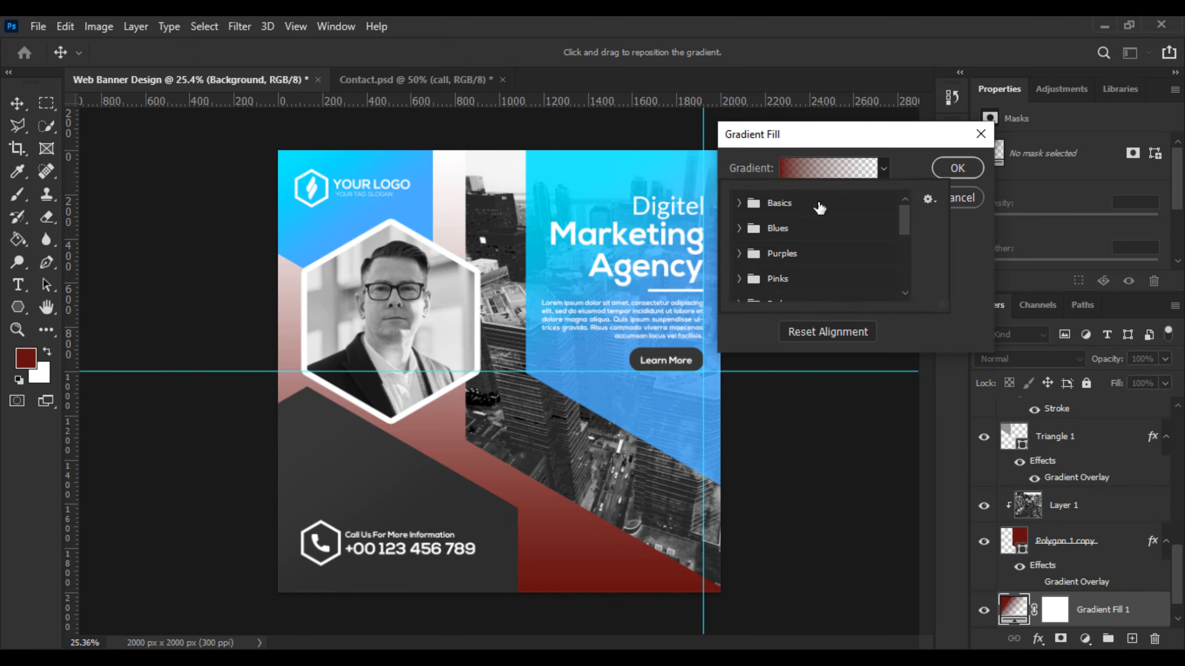
pyautogui.click(737, 203)
pyautogui.click(738, 203)
pyautogui.click(737, 204)
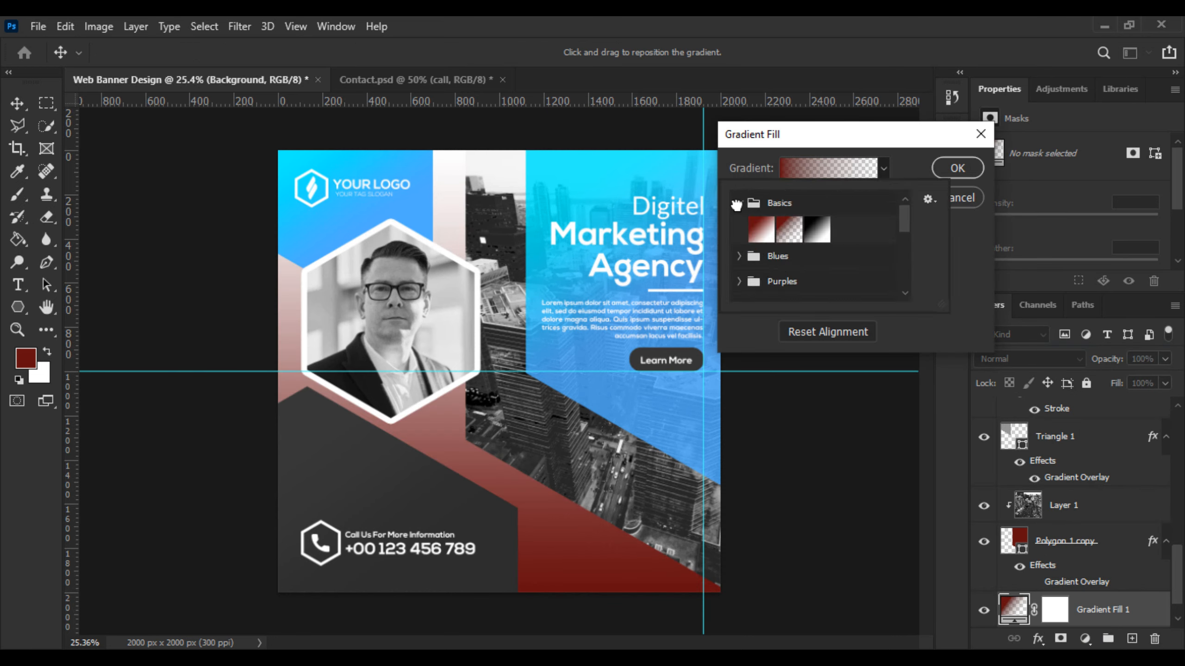
pyautogui.click(737, 204)
pyautogui.scroll(-3, 751, 278)
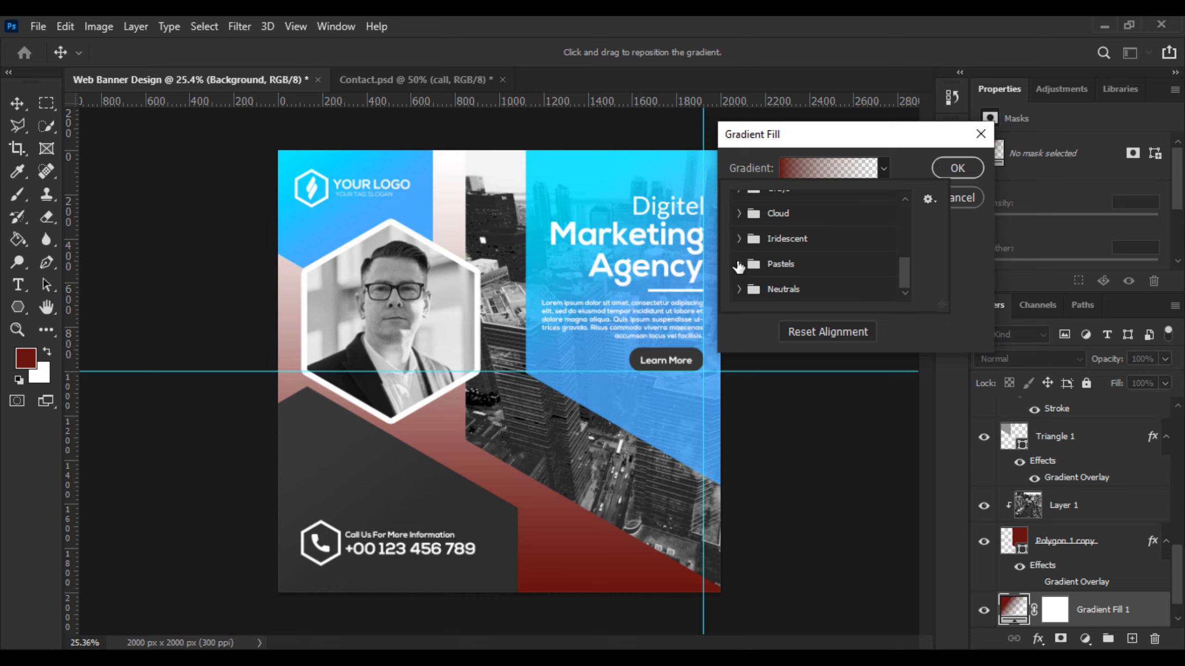
pyautogui.scroll(1, 741, 255)
pyautogui.click(739, 227)
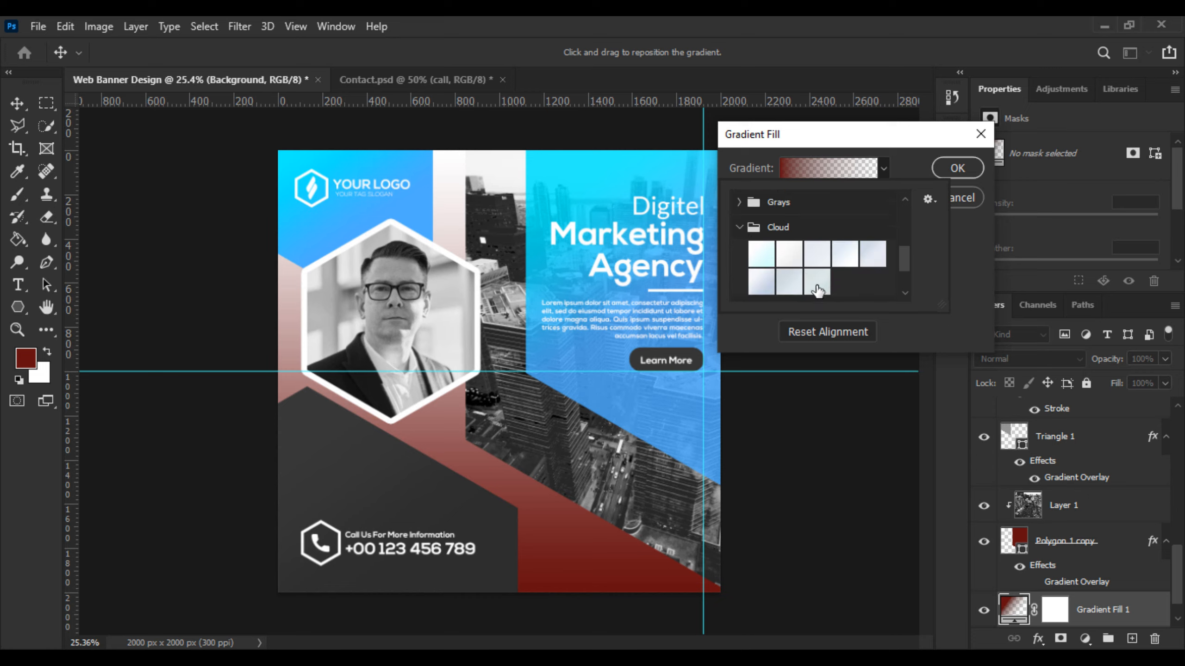
pyautogui.click(867, 258)
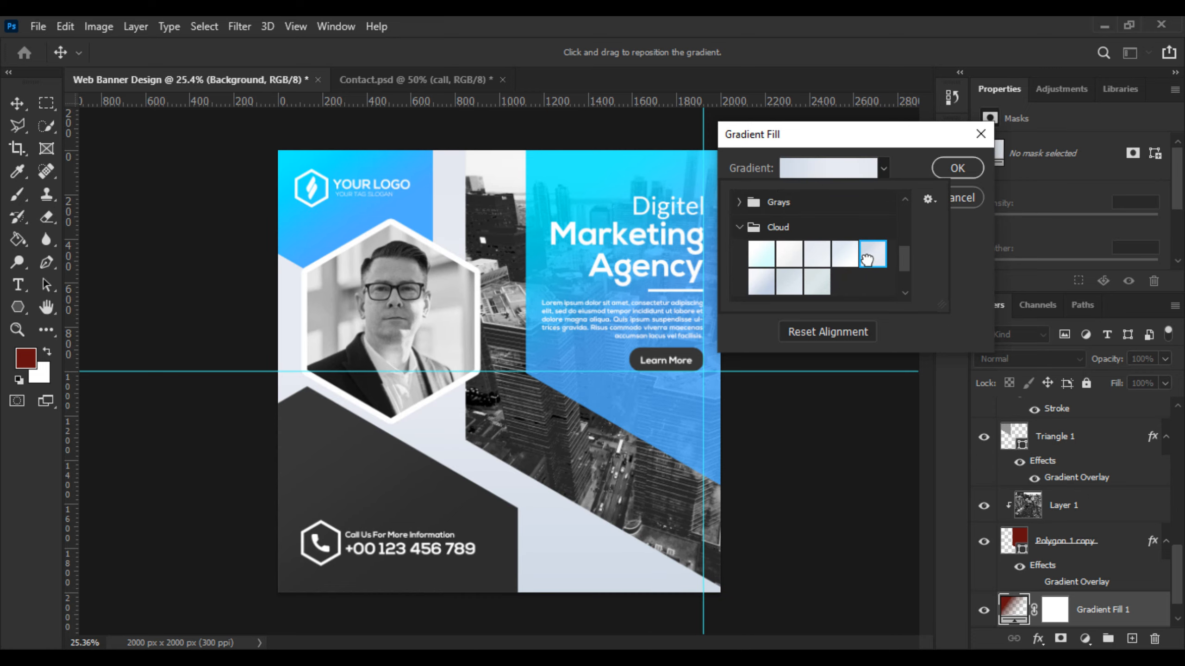
pyautogui.click(912, 140)
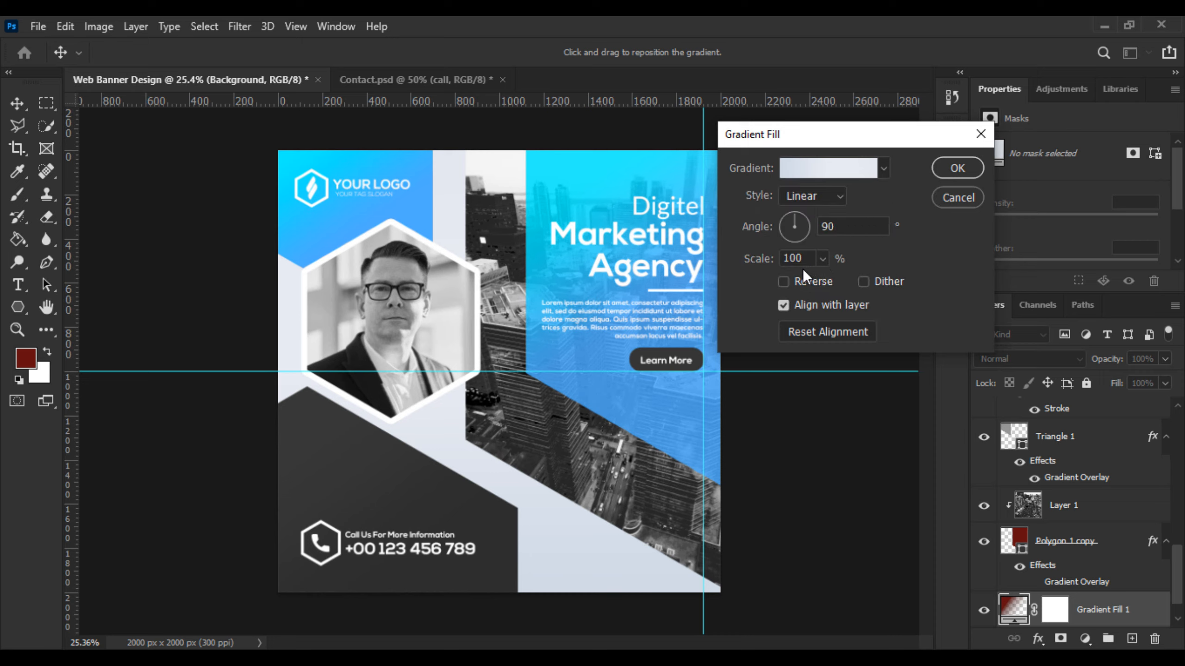
# - Reverse the background gradient, set its scale to 264%, and apply the fill
pyautogui.click(796, 284)
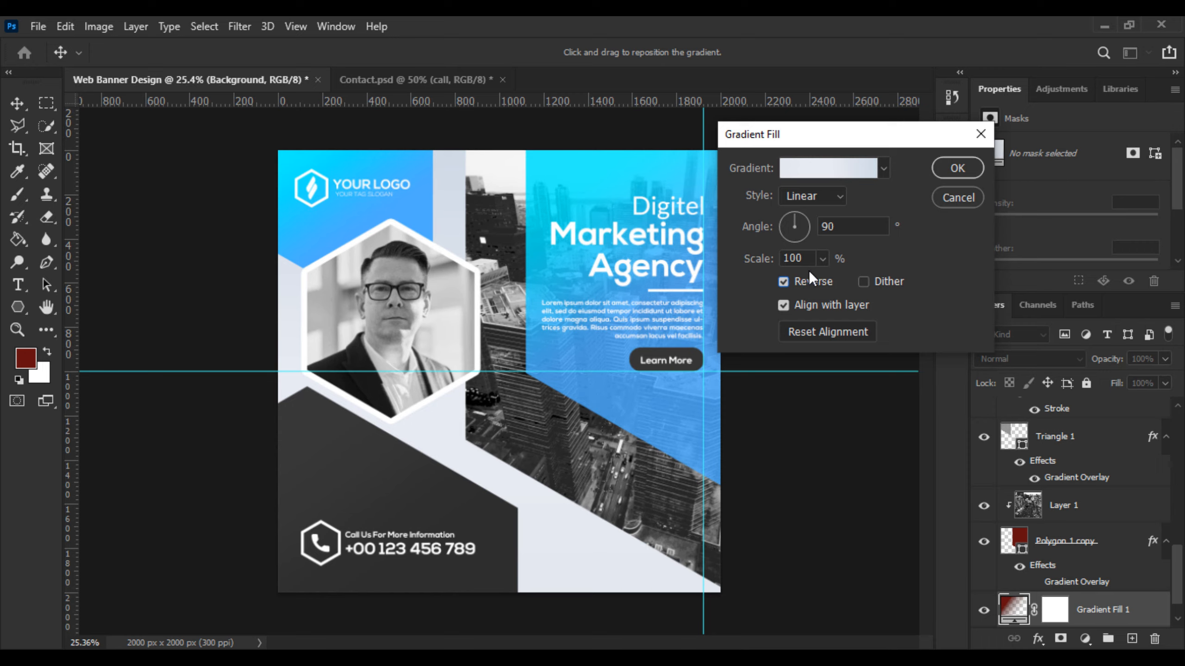
pyautogui.click(822, 260)
pyautogui.moveTo(830, 277); pyautogui.dragTo(835, 277)
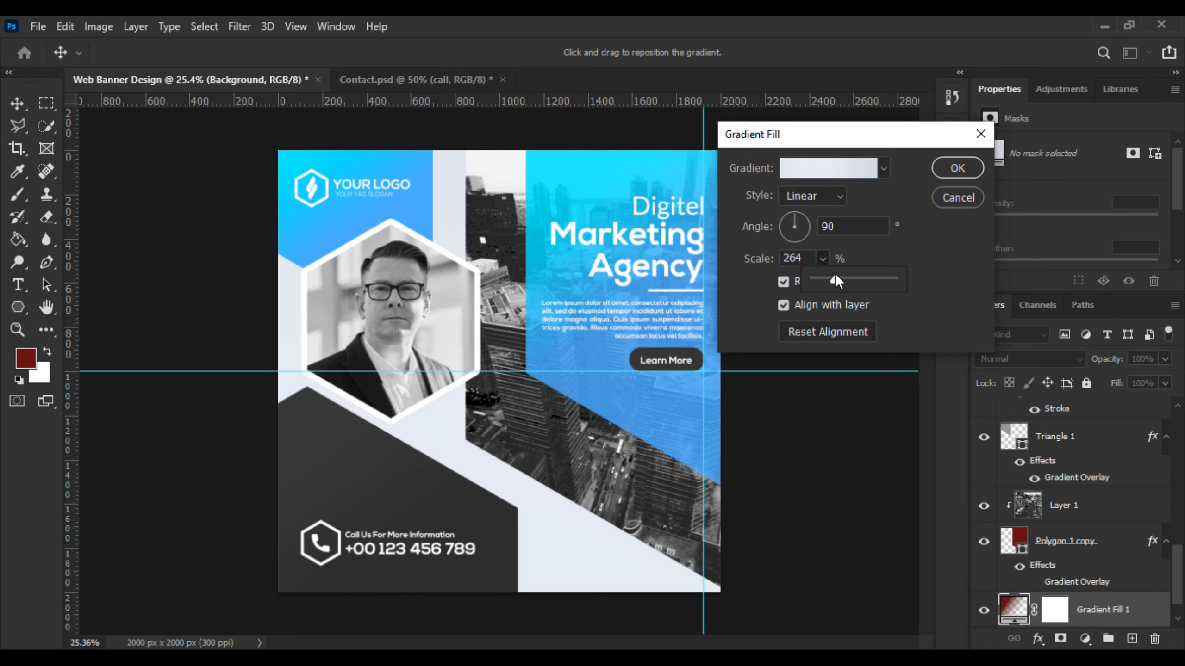
pyautogui.click(951, 170)
# - Group all layers above the Background, including the gradient fill, and name the group Web Banner Design
pyautogui.scroll(-2, 692, 228)
pyautogui.scroll(3, 692, 228)
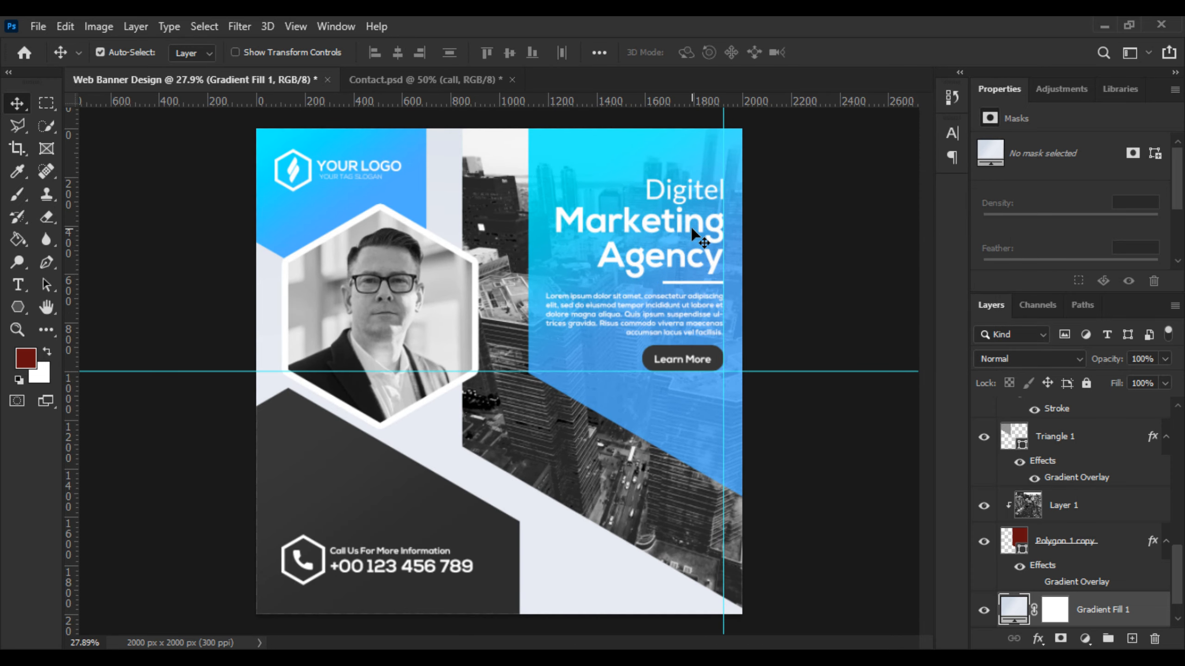
pyautogui.scroll(-1, 695, 235)
pyautogui.scroll(1, 692, 238)
pyautogui.scroll(-2, 1073, 513)
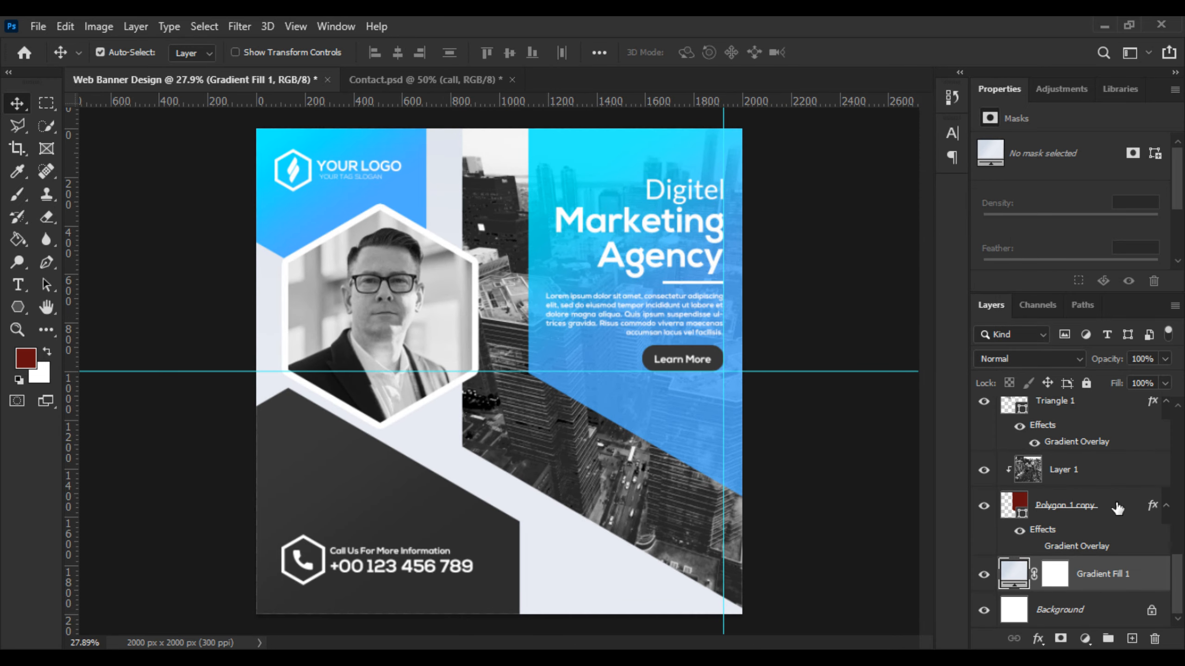
pyautogui.scroll(15, 1115, 507)
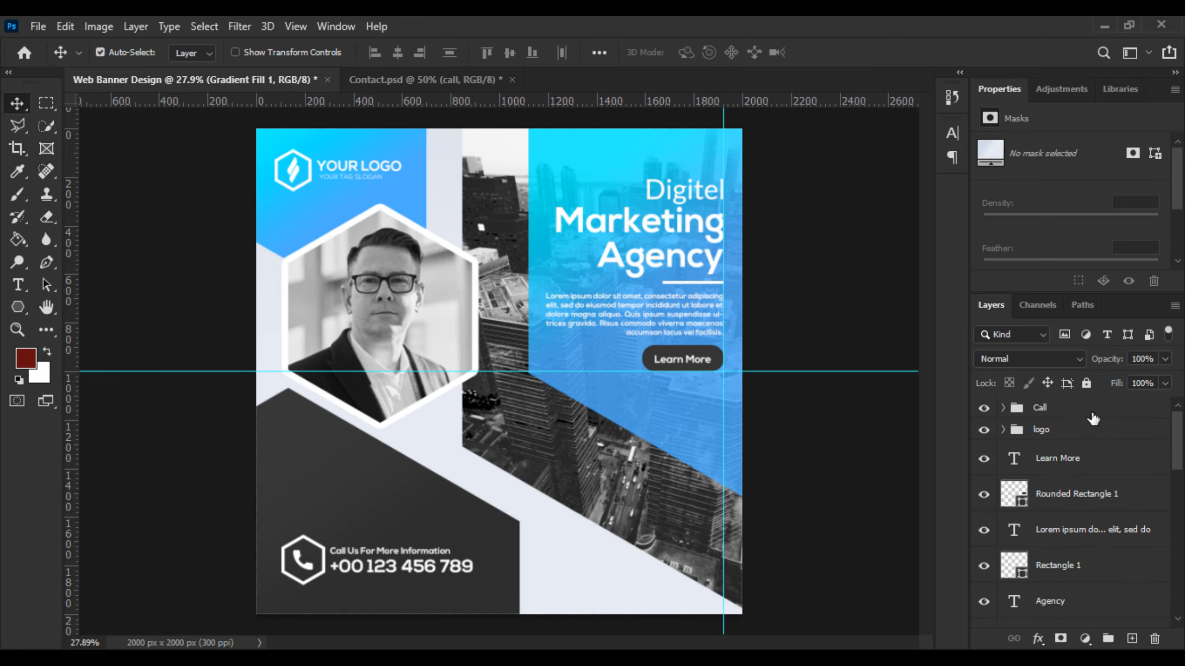
pyautogui.keyDown('shift'); pyautogui.click(1091, 412); pyautogui.keyUp('shift')
pyautogui.click(1109, 638)
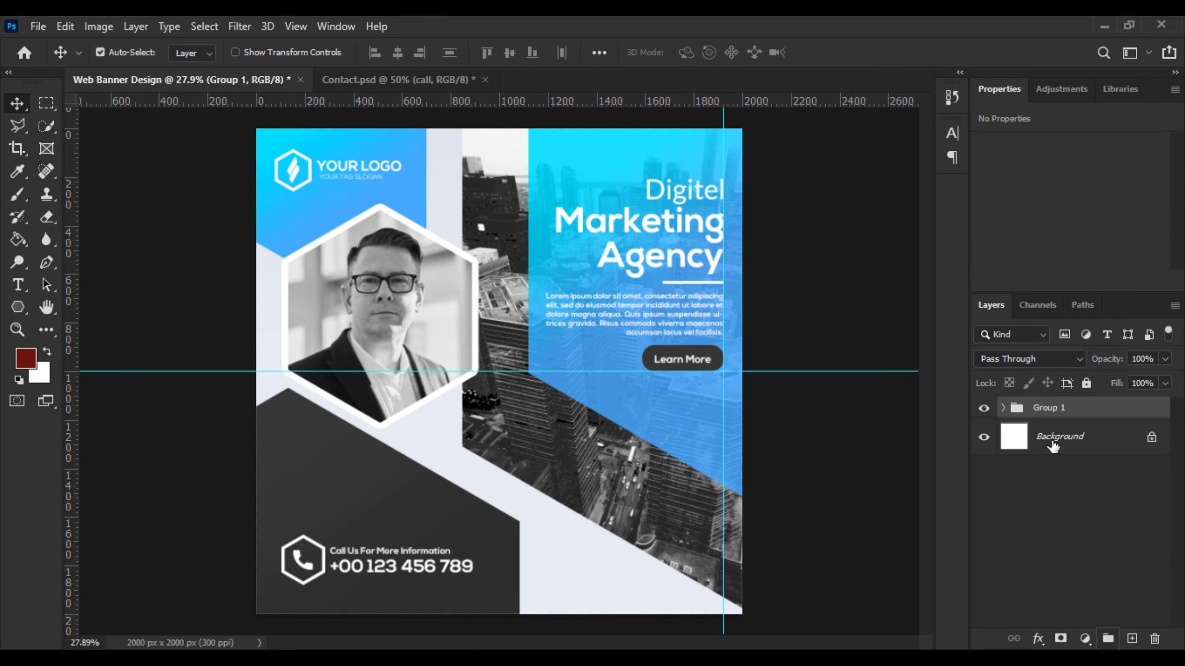
pyautogui.doubleClick(1048, 408)
pyautogui.write('W')
pyautogui.write('eb Banner Design')
pyautogui.press('Return')
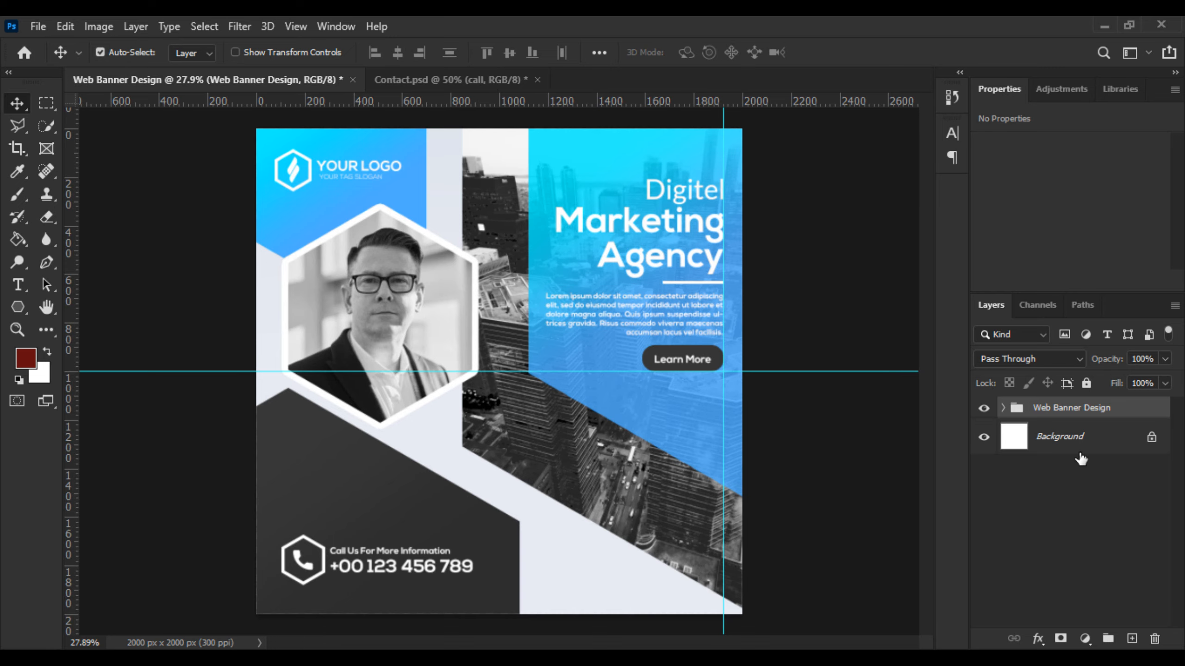
pyautogui.scroll(-2, 696, 421)
pyautogui.scroll(1, 696, 421)
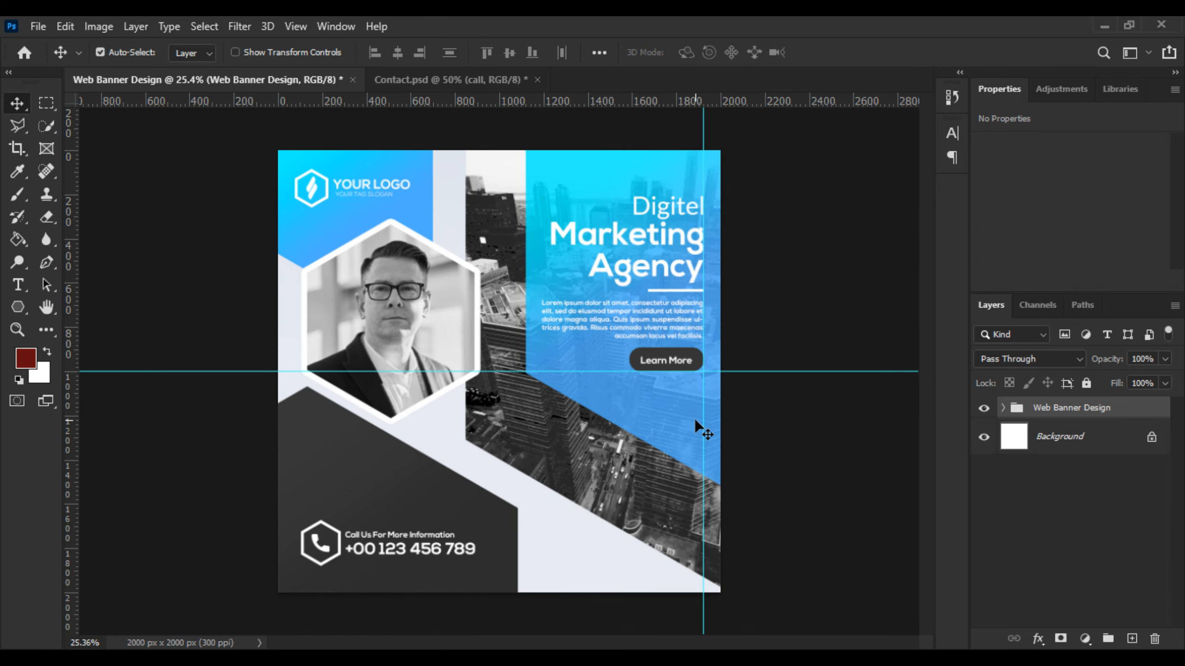